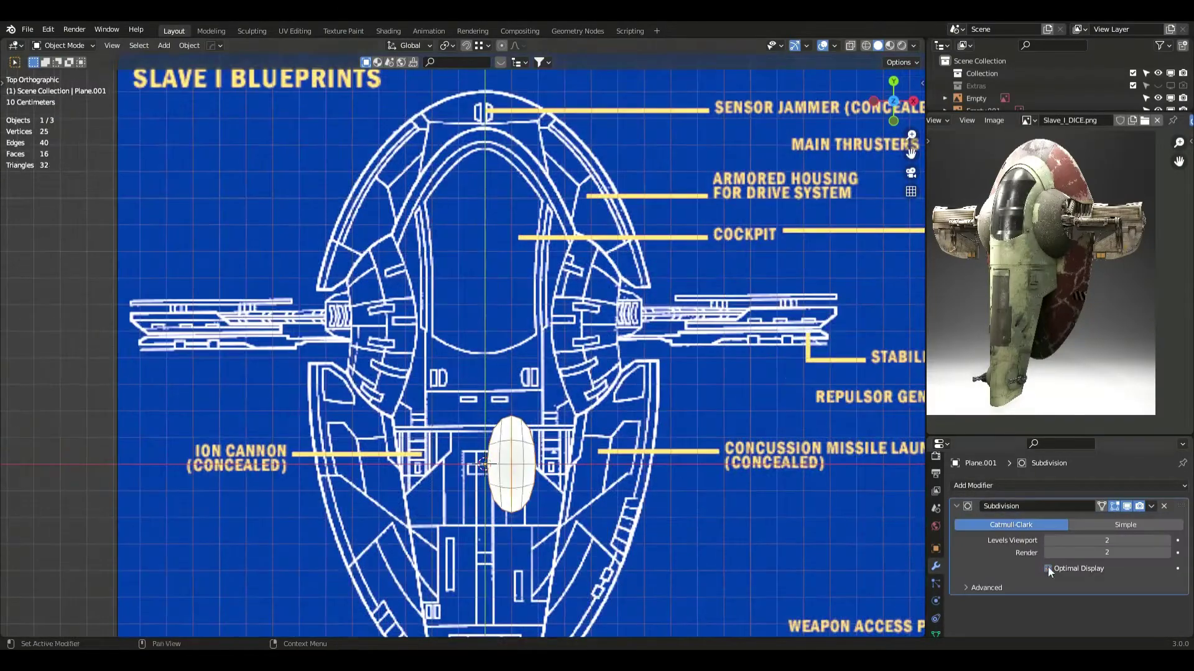
- Mirror the hull plane and pull its vertices outward into a wide egg outline
key(Tab)
key(g)
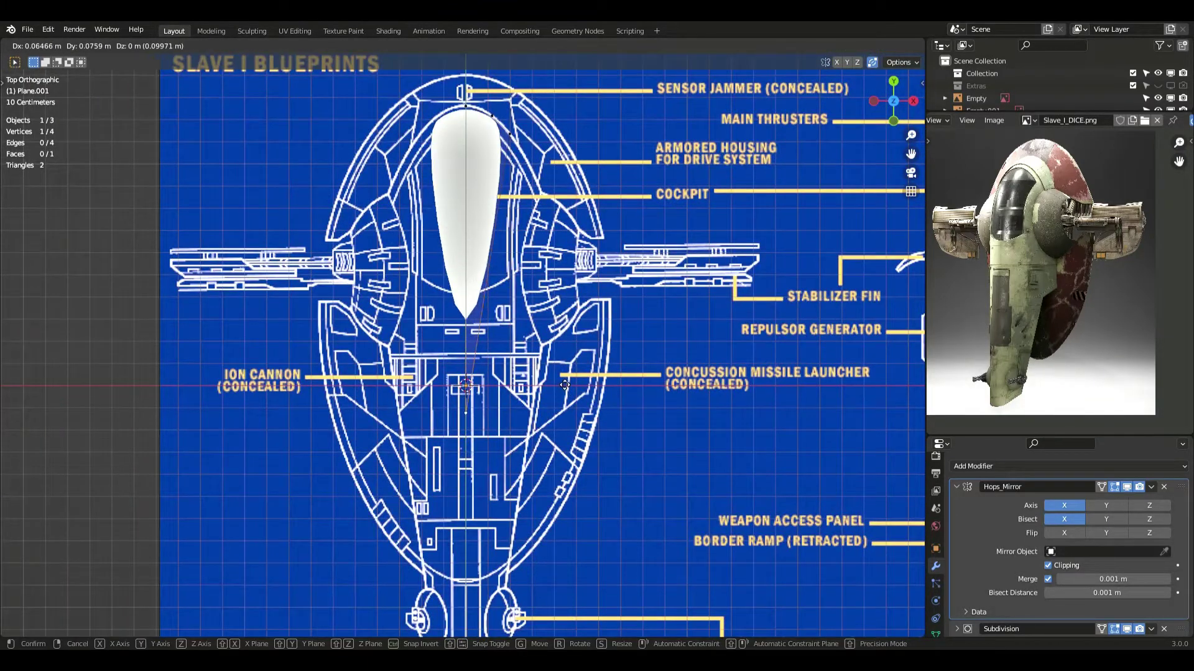
click(564, 385)
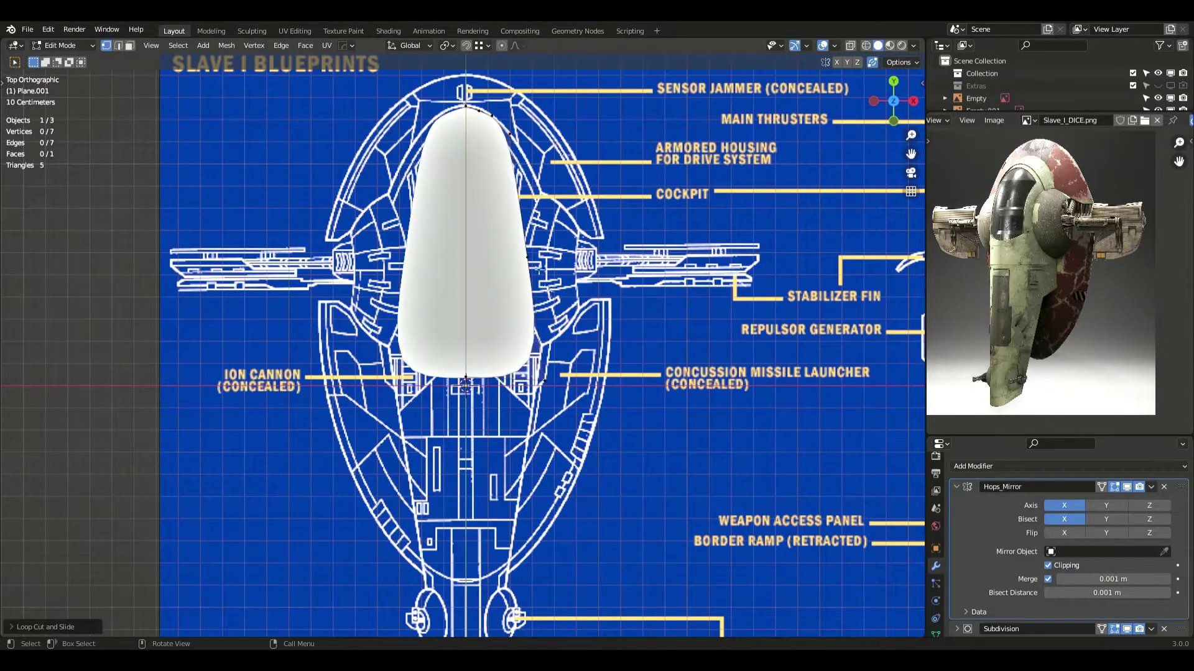
drag(528, 257, 561, 356)
drag(538, 225, 550, 279)
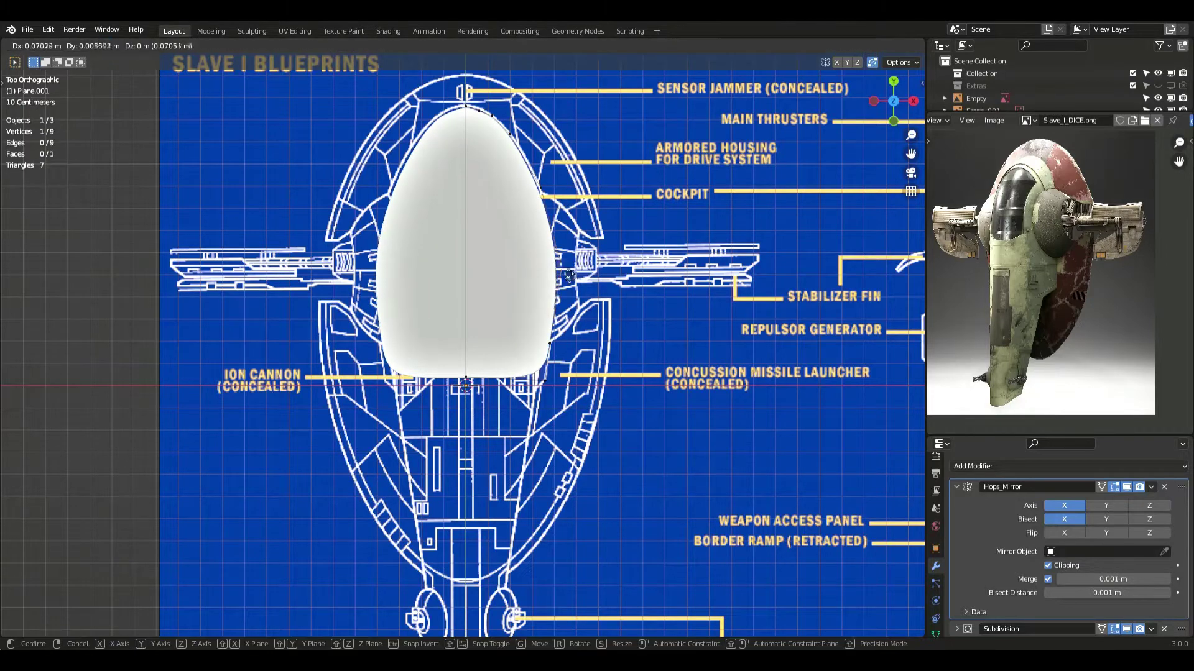
drag(547, 163, 562, 155)
click(522, 114)
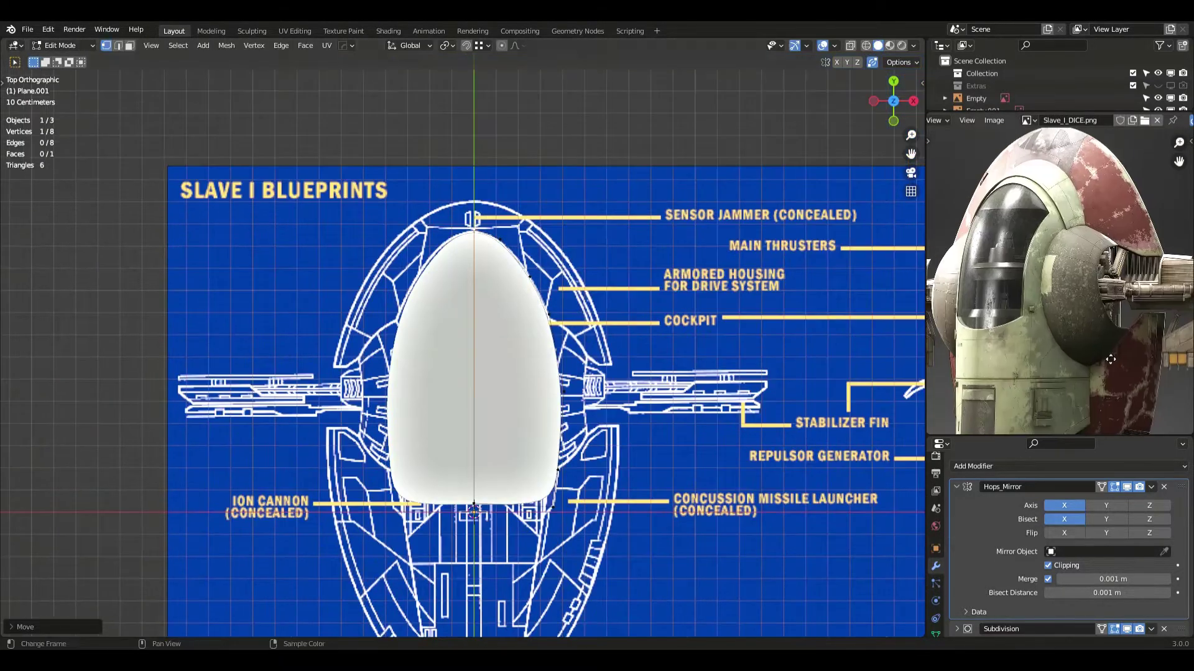
click(873, 101)
- Try extruding the flat hull shape for thickness, then undo the extrusion
scroll(873, 115, up, 2)
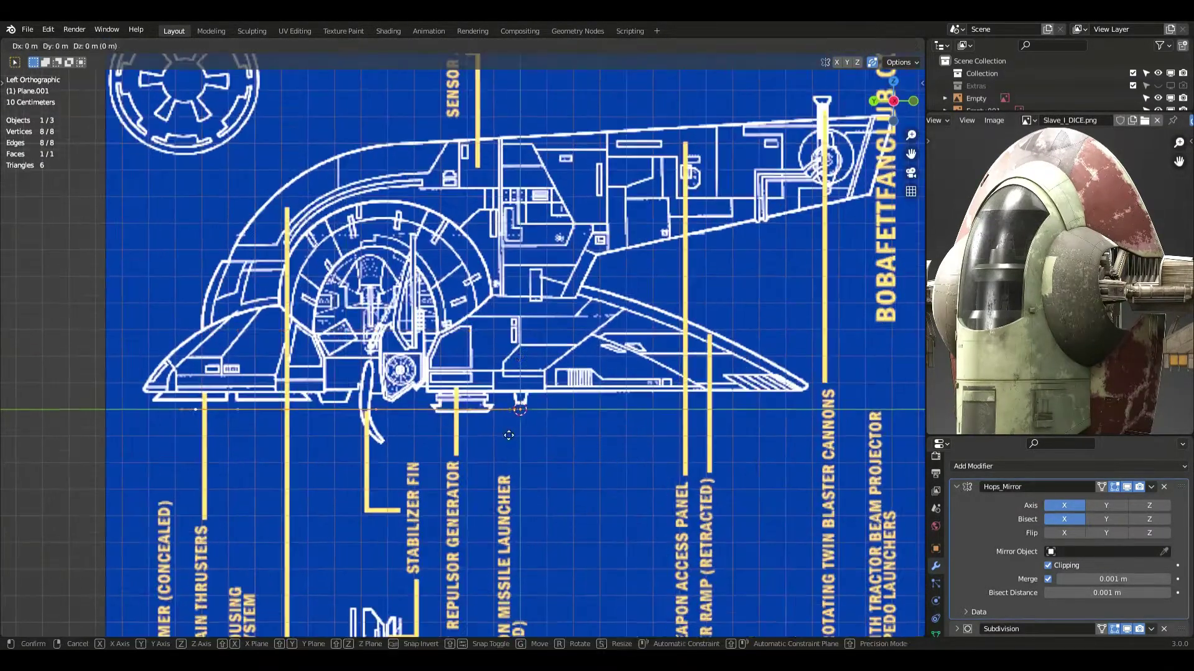
key(a)
key(e)
key(Return)
key(ctrl+z)
key(ctrl+z)
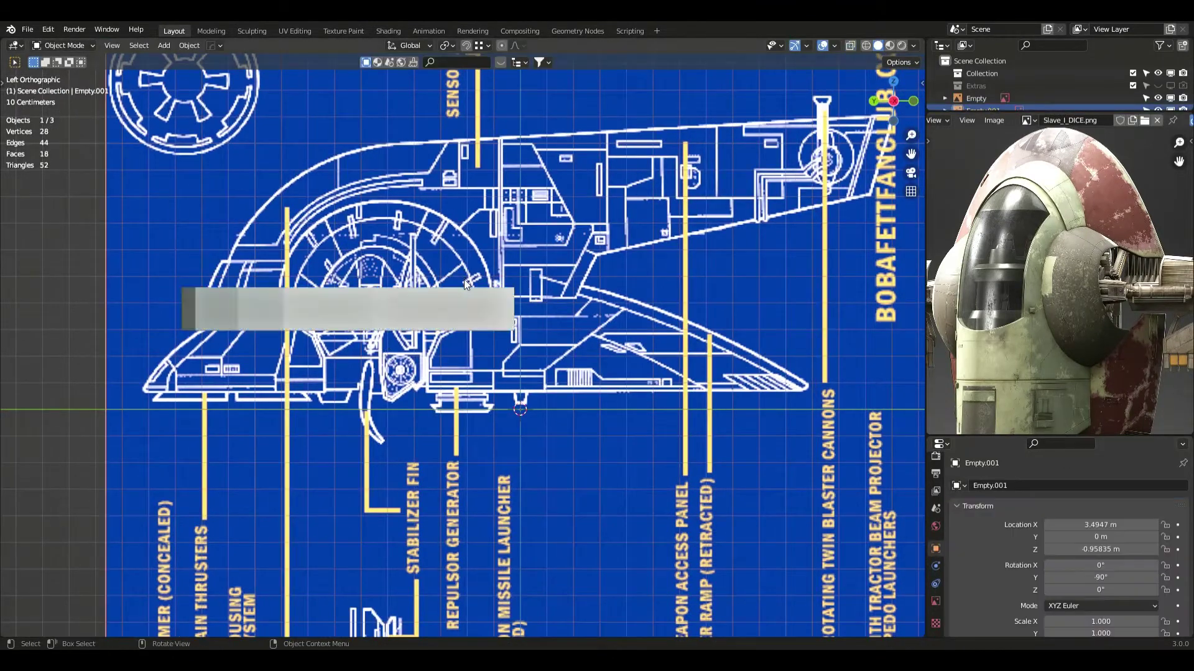
- Leave Edit Mode and view the hull from the top over the blueprint
scroll(509, 304, down, 4)
key(Tab)
scroll(625, 366, down, 3)
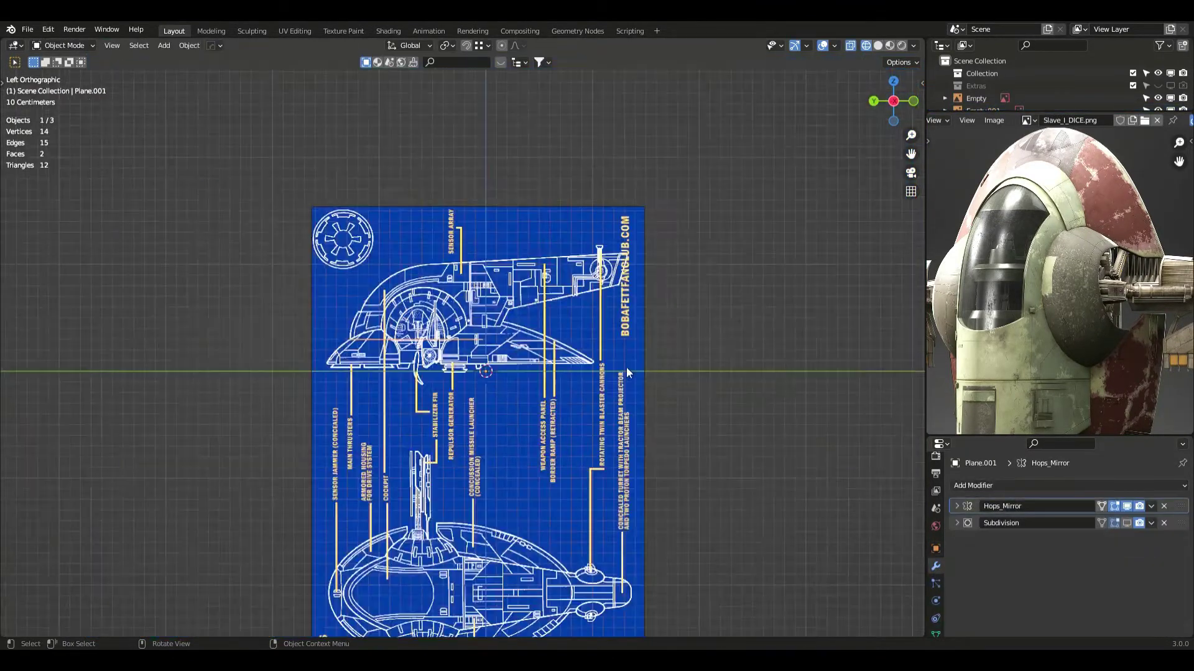
key(KP_7)
scroll(624, 375, up, 2)
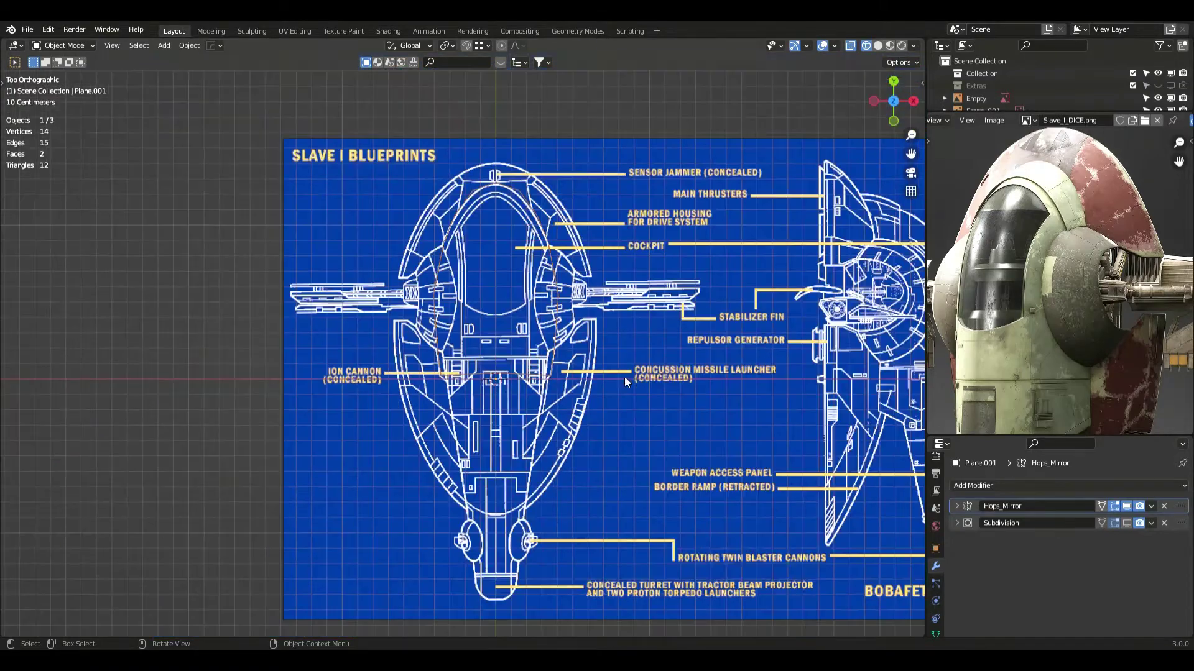
scroll(639, 438, up, 3)
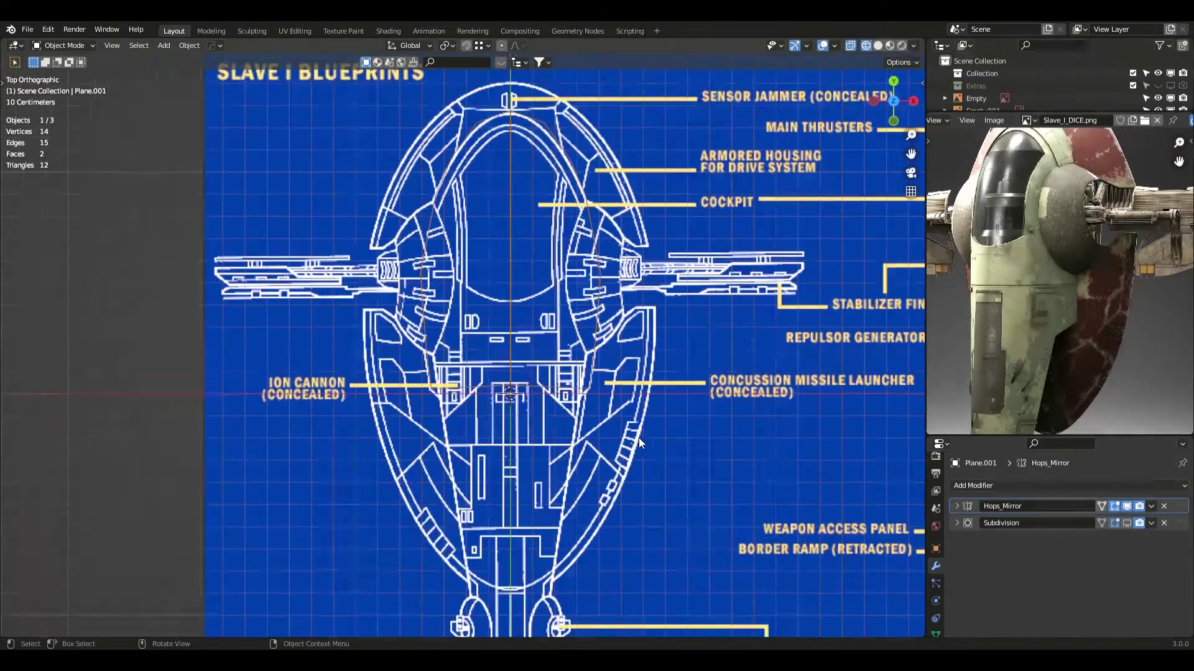
- Turn on viewport object outlines and colour them red
click(913, 46)
click(842, 367)
click(951, 366)
drag(1023, 286, 1023, 201)
click(960, 290)
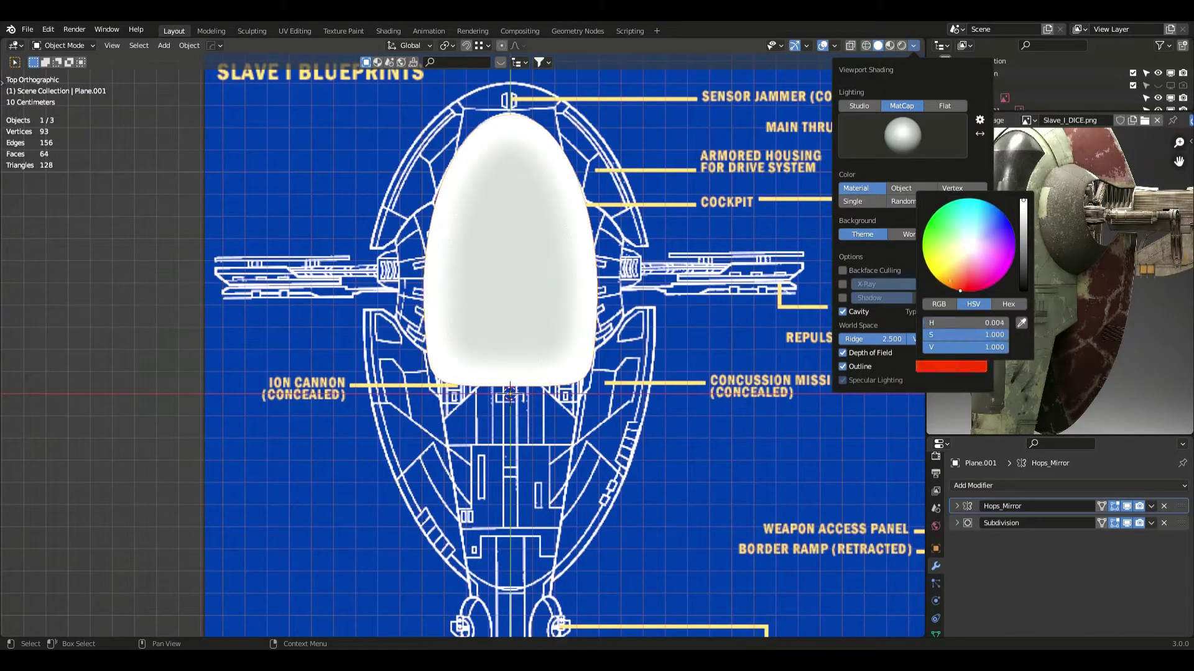
scroll(624, 291, down, 2)
scroll(514, 222, up, 1)
scroll(513, 221, up, 2)
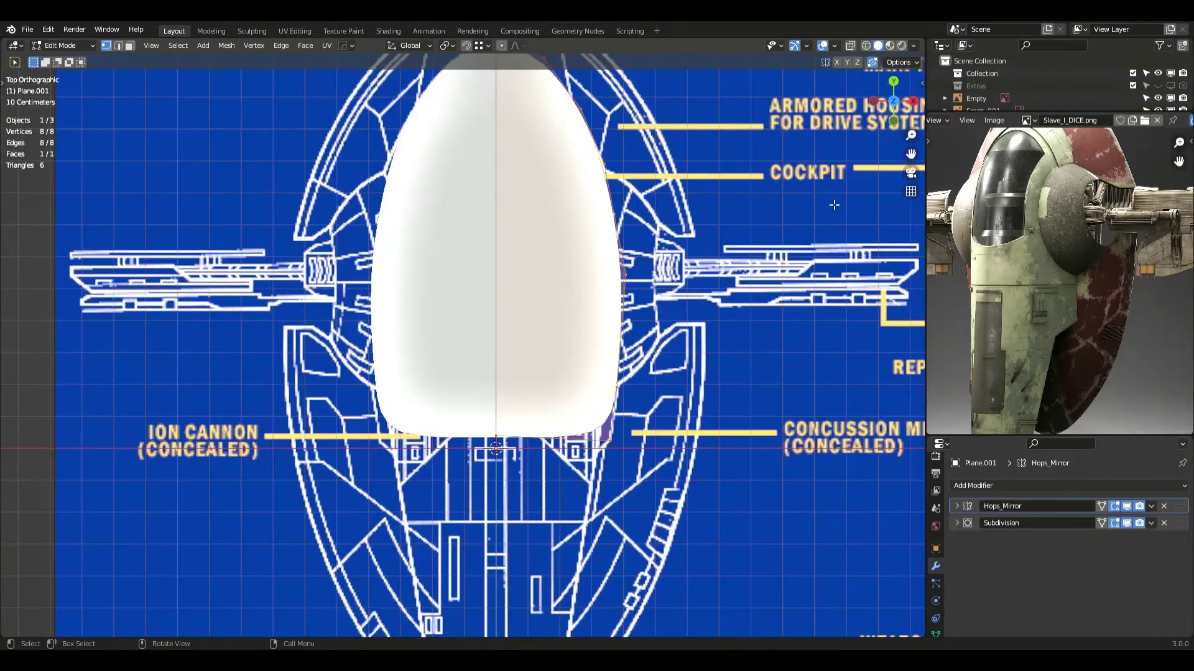
- In side view, raise the hull's edge vertices to follow the side profile curve
key(Tab)
key(ctrl+KP_3)
scroll(1096, 340, down, 1)
scroll(281, 334, up, 2)
drag(178, 326, 179, 292)
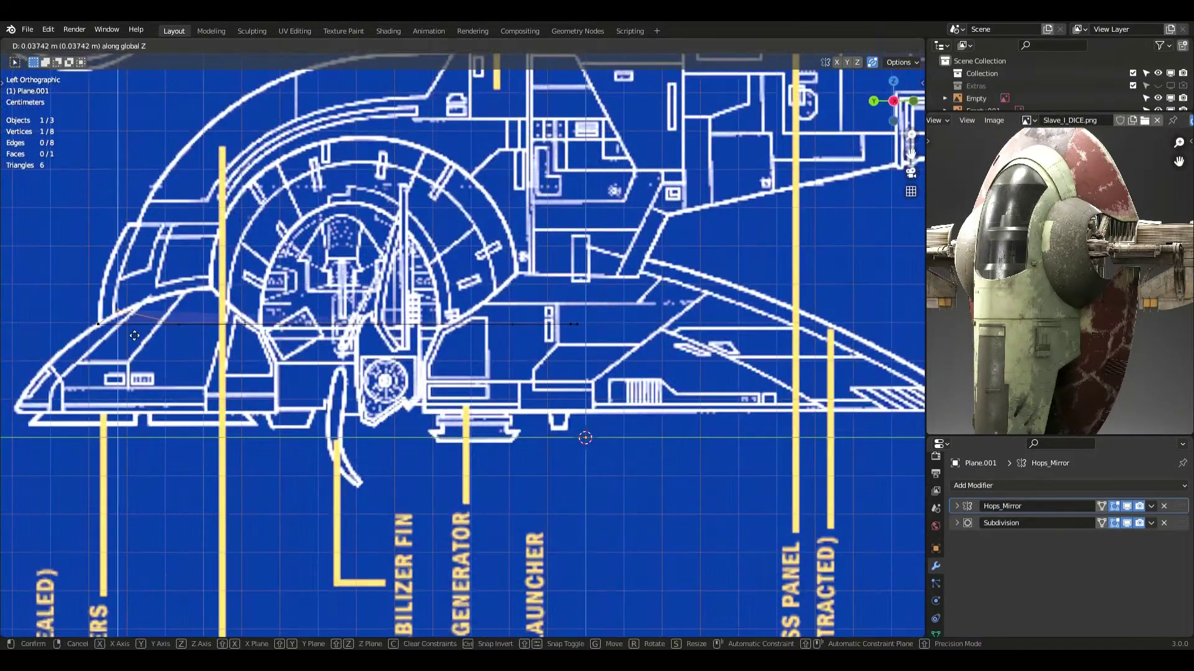
drag(243, 326, 245, 285)
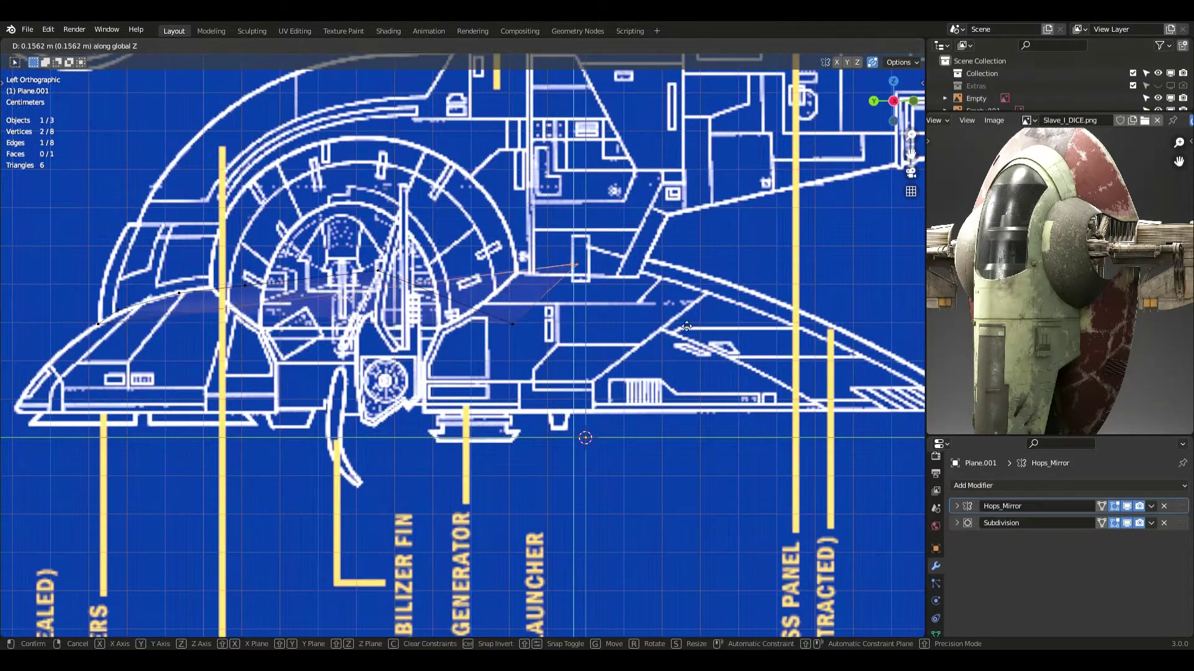
drag(893, 100, 887, 117)
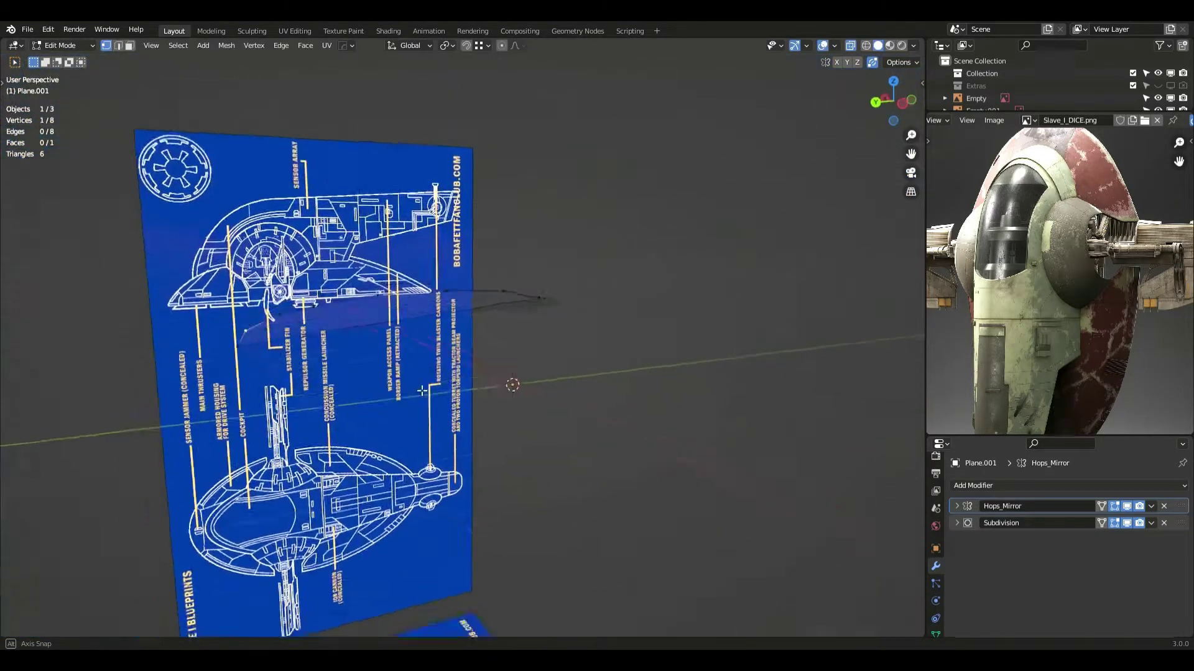
middle_drag(364, 437, 595, 459)
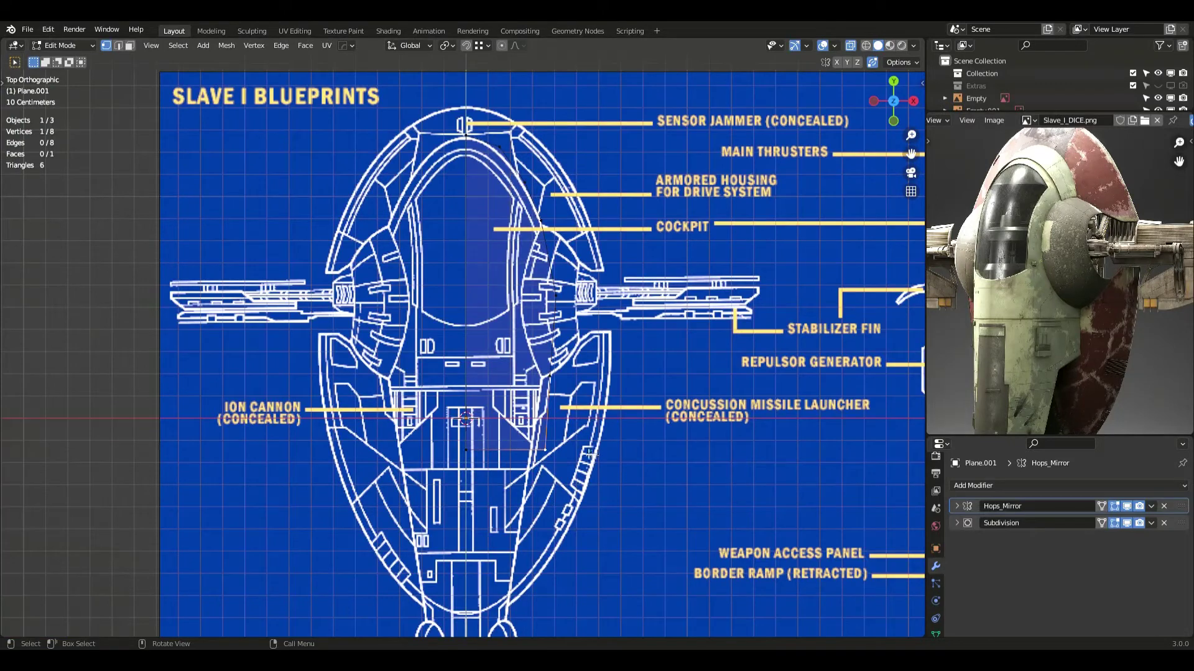
- Scale the side blueprint image Empty.001 up to 1.055
key(alt+a)
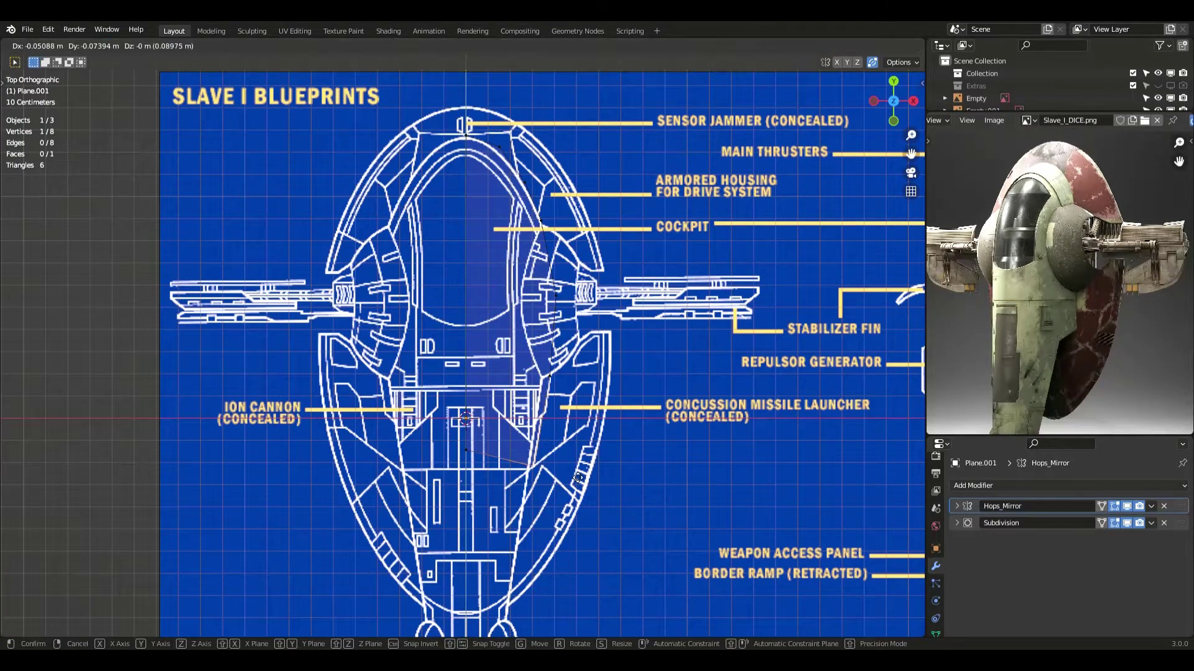
key(ctrl+KP_3)
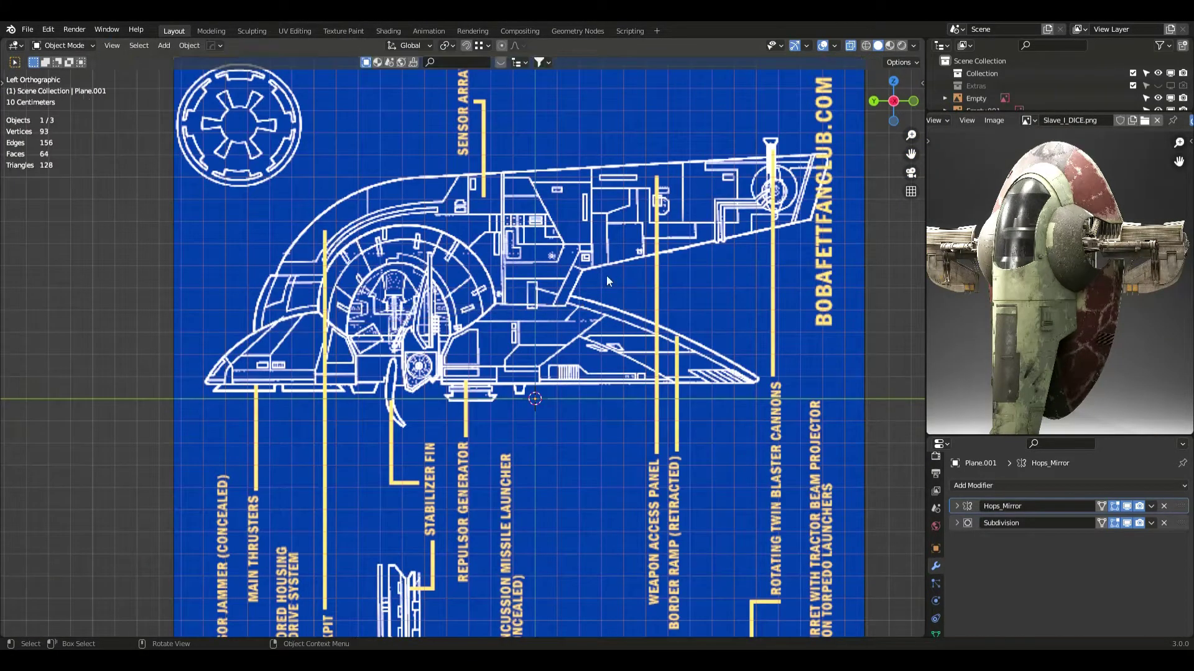
click(606, 281)
key(s)
click(663, 376)
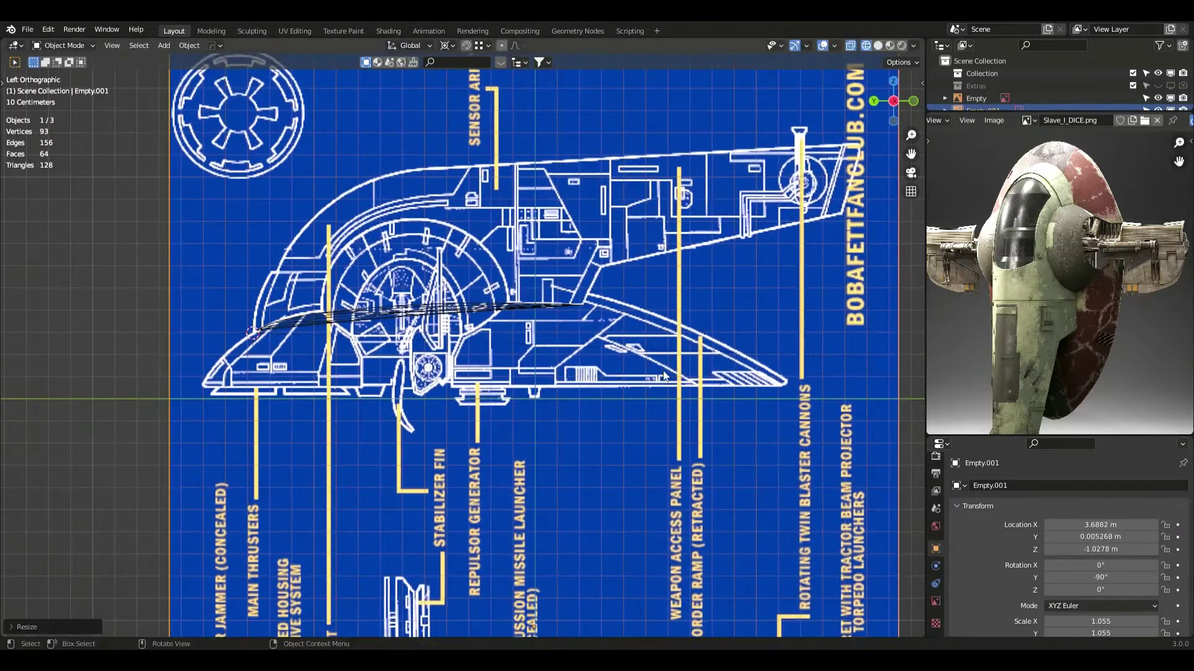
scroll(574, 336, down, 4)
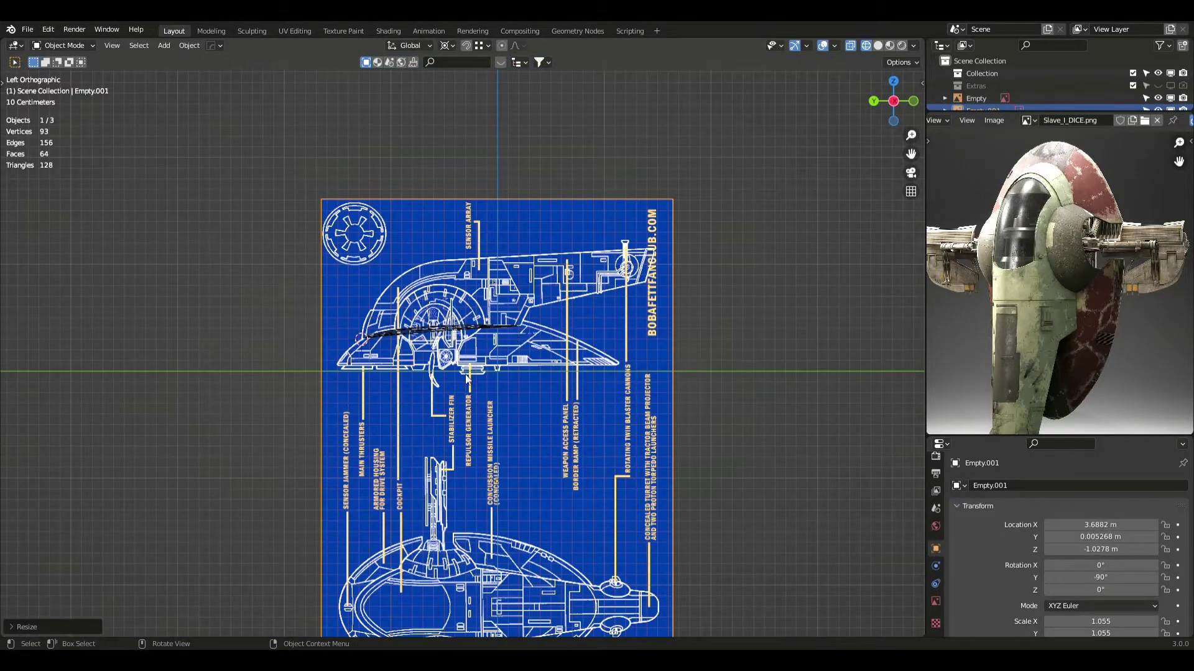
- Move the hull mesh along the Y axis in top view to realign it
click(467, 329)
key(KP_7)
key(Tab)
key(g)
key(y)
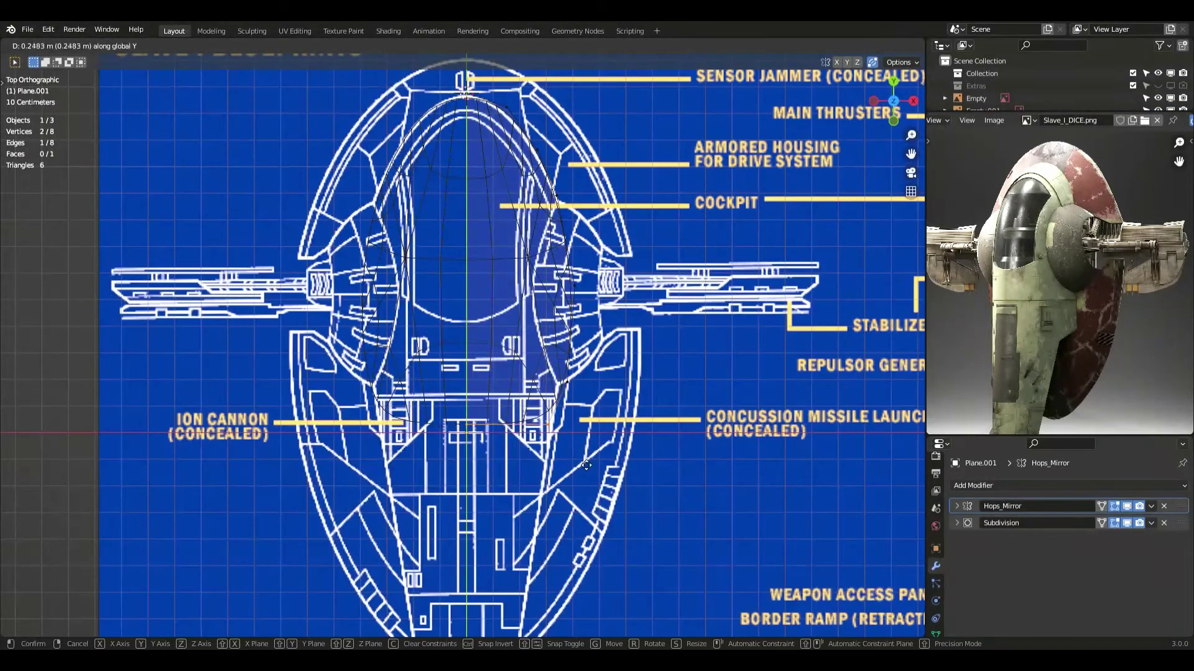
click(587, 465)
key(Tab)
middle_drag(586, 465, 472, 349)
- Select the hull, switch to top view and enable X-ray with Alt+Z
click(976, 98)
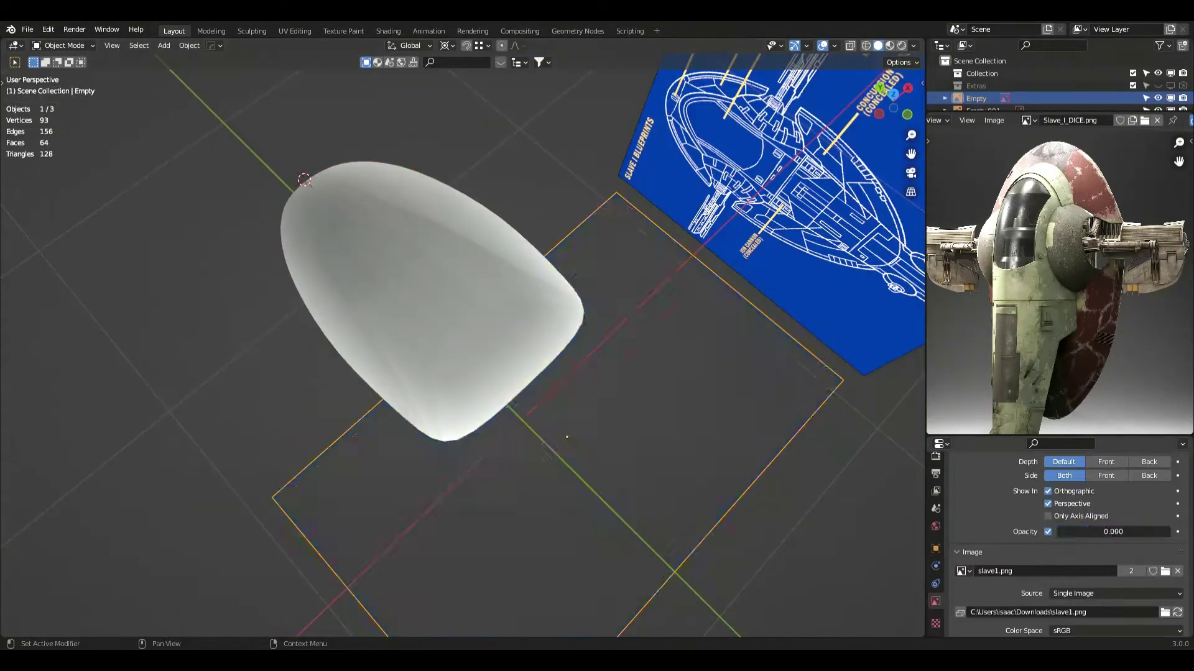
middle_drag(567, 437, 498, 373)
click(467, 249)
mouse_move(467, 248)
middle_down()
mouse_move(778, 342)
mouse_move(757, 291)
mouse_move(583, 405)
middle_up()
key(Tab)
key(alt+a)
key(KP_7)
key(alt+z)
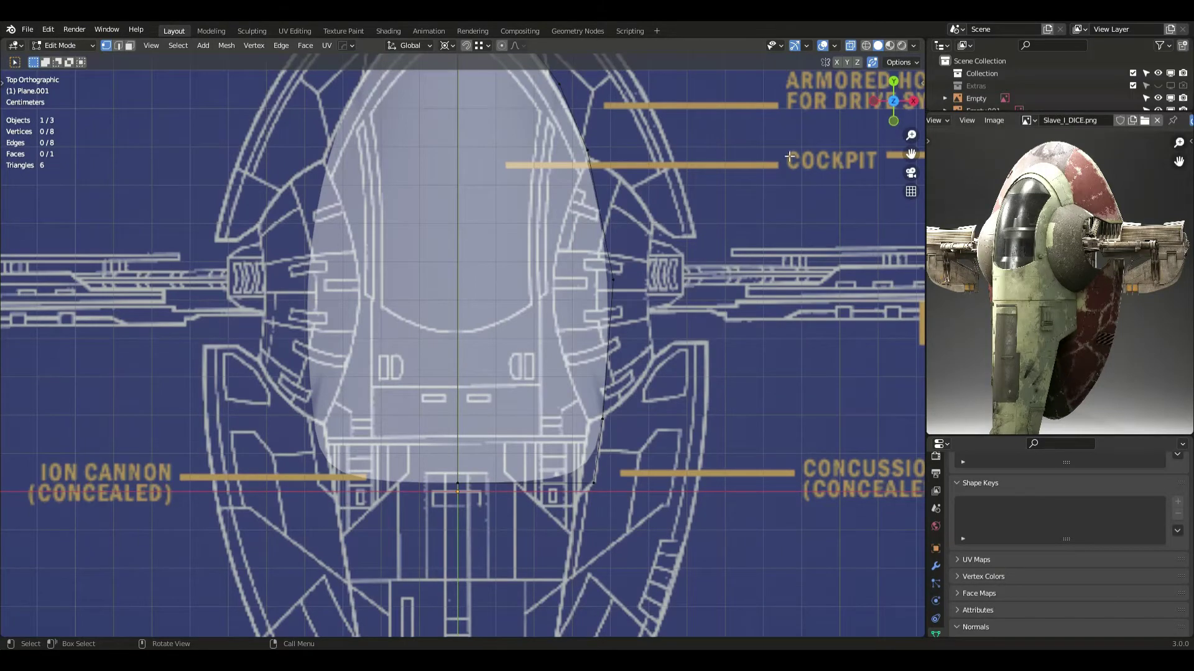
key(Tab)
- Set the top blueprint's opacity to 0.382, then reselect the cockpit plane for editing
middle_drag(790, 156, 745, 282)
click(488, 324)
mouse_move(487, 324)
middle_down()
mouse_move(659, 358)
mouse_move(542, 348)
middle_up()
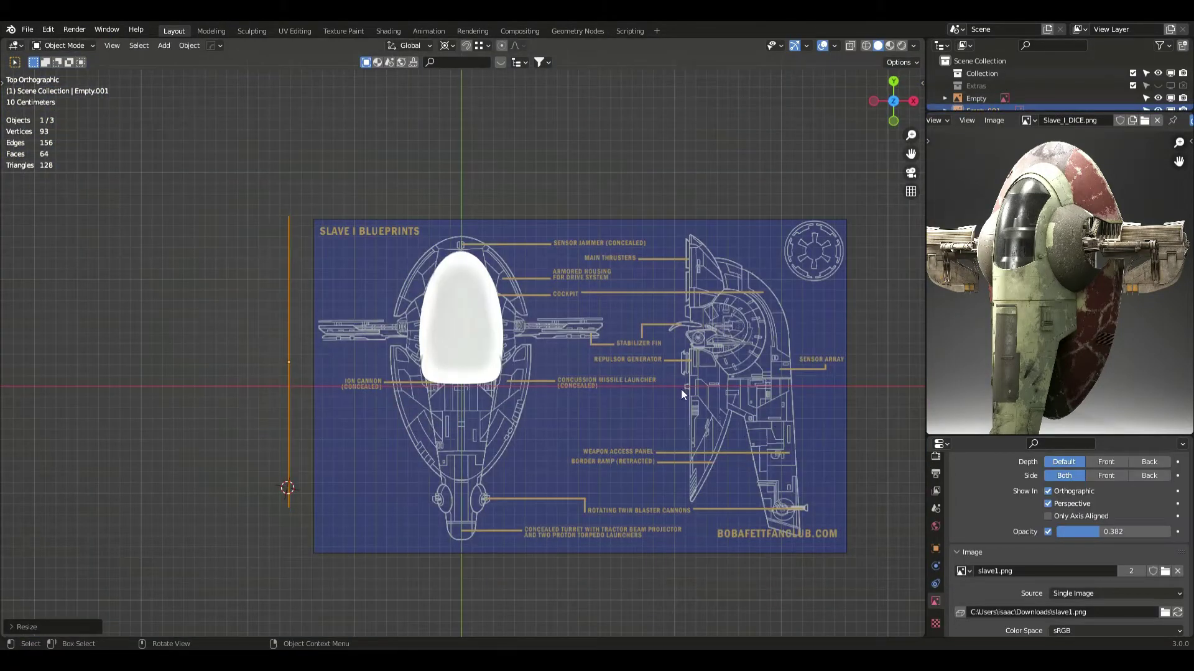
click(763, 404)
key(Tab)
scroll(621, 390, up, 3)
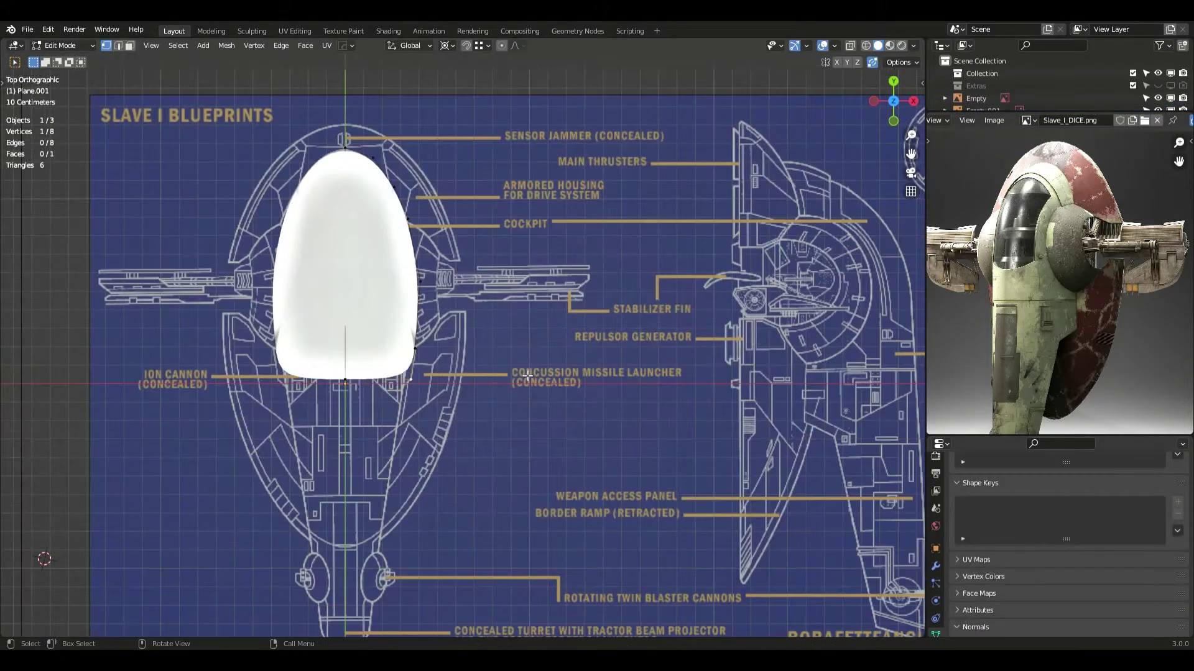
- Reposition an outline vertex over the blueprint with X-ray on
key(g)
scroll(413, 466, up, 2)
key(alt+z)
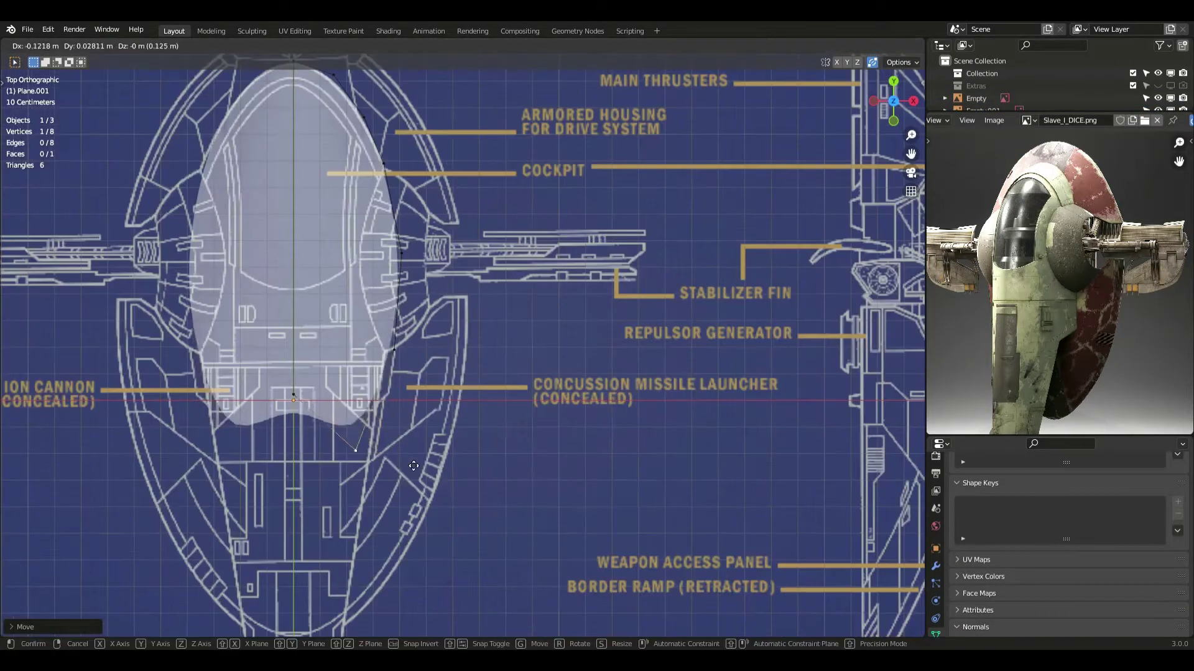
click(429, 447)
shift+middle_drag(429, 447, 494, 559)
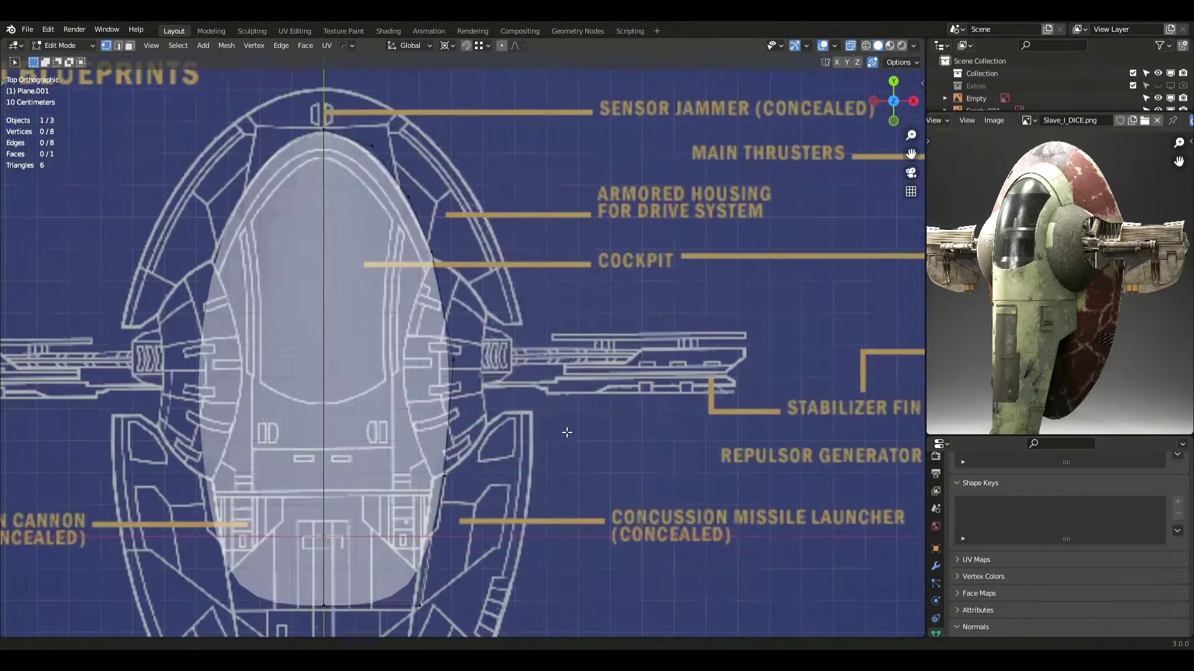
middle_drag(421, 551, 501, 448)
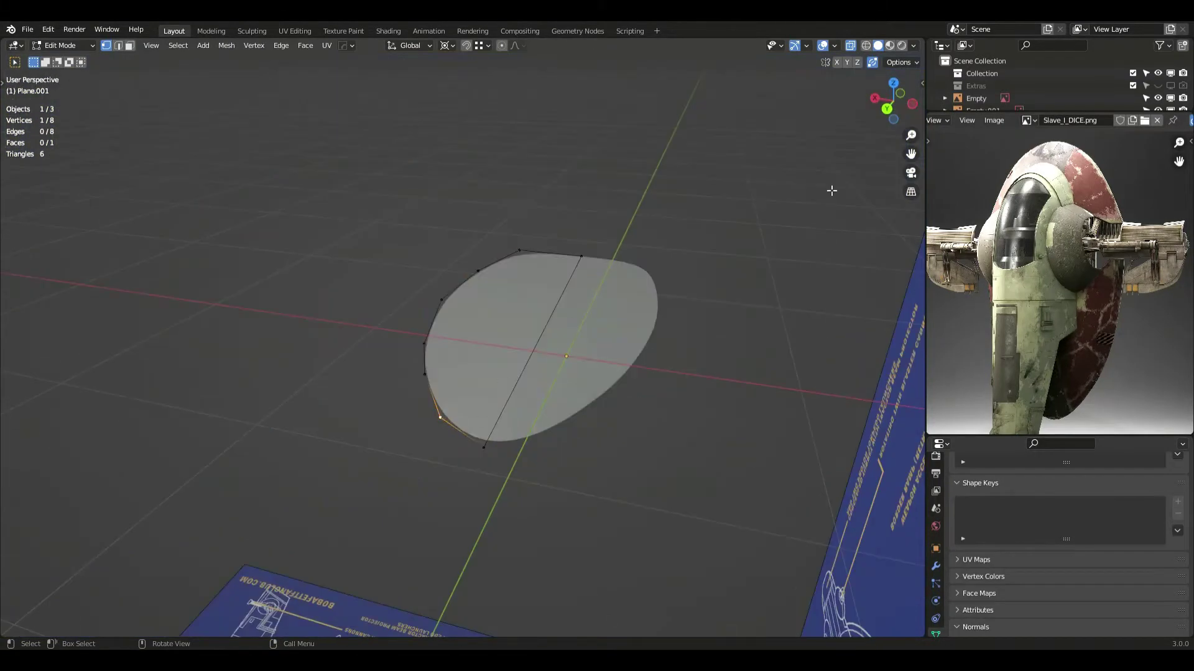
key(KP_7)
- Delete only the face, extrude the side vertex chain and flatten it with Z scale 0
key(x)
click(498, 393)
ctrl+click(481, 551)
key(e)
key(s)
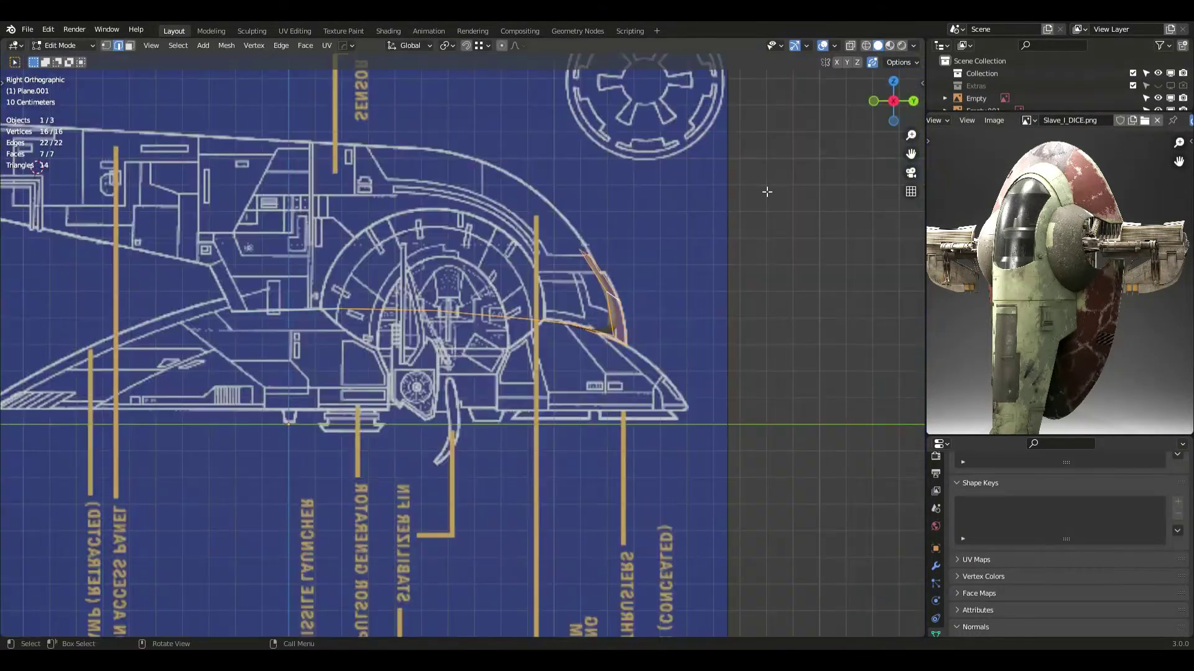
key(s)
key(z)
key(0)
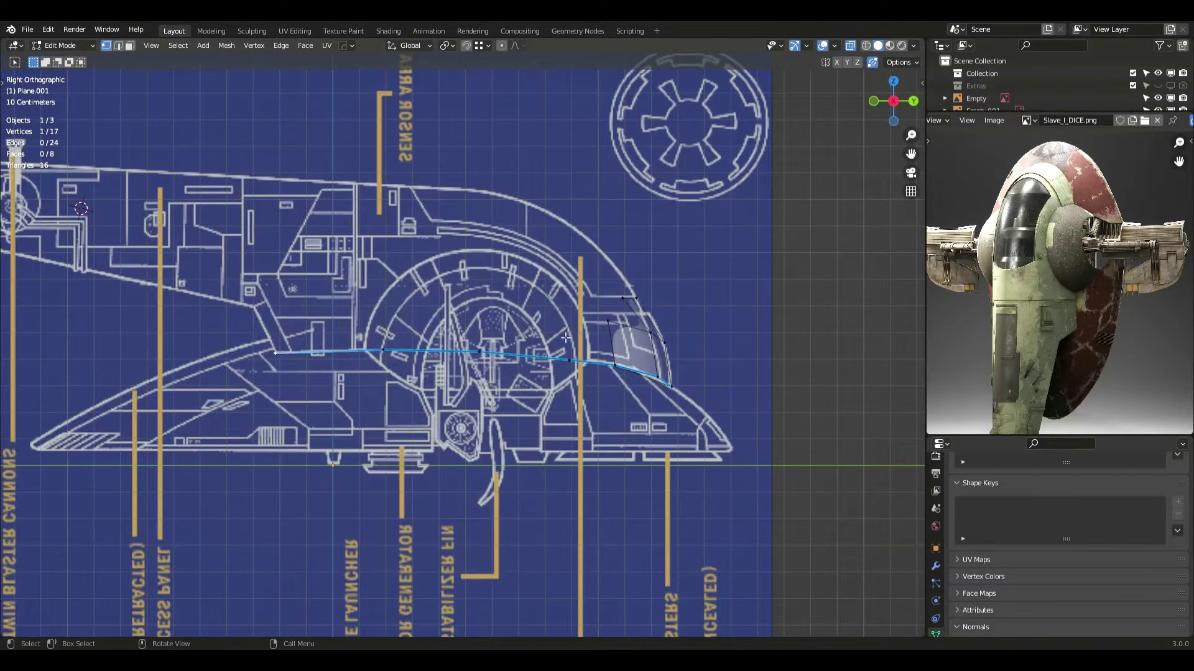
- In side view, extrude vertices along the hull's upper curve
key(KP_7)
key(KP_3)
key(e)
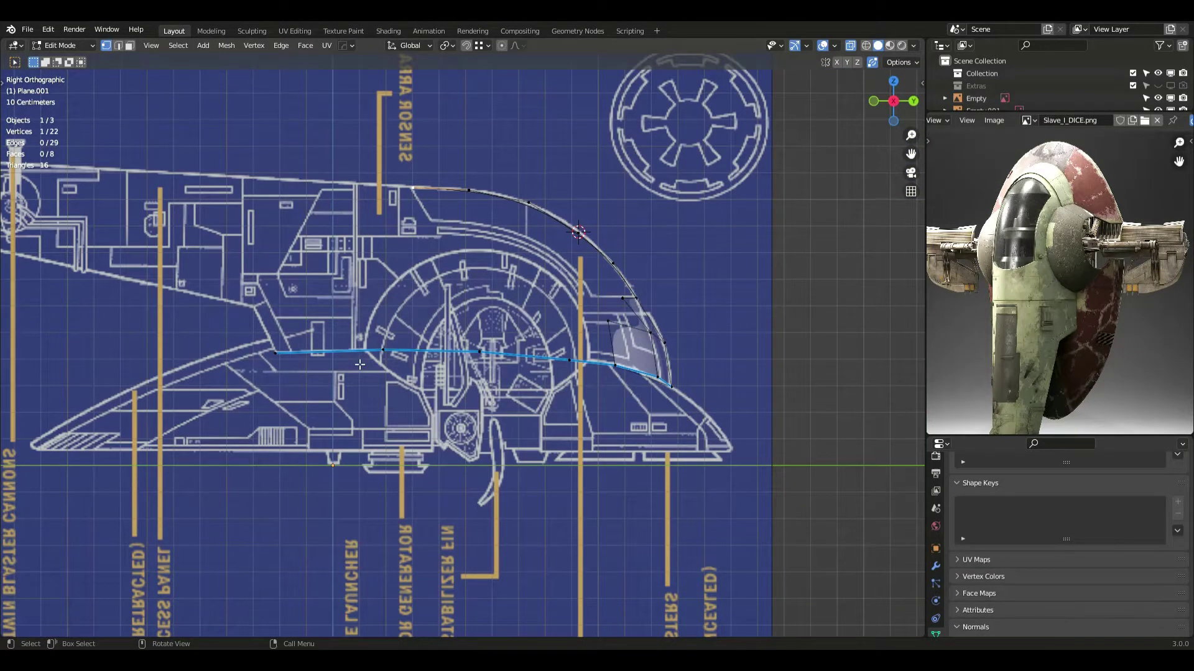
key(e)
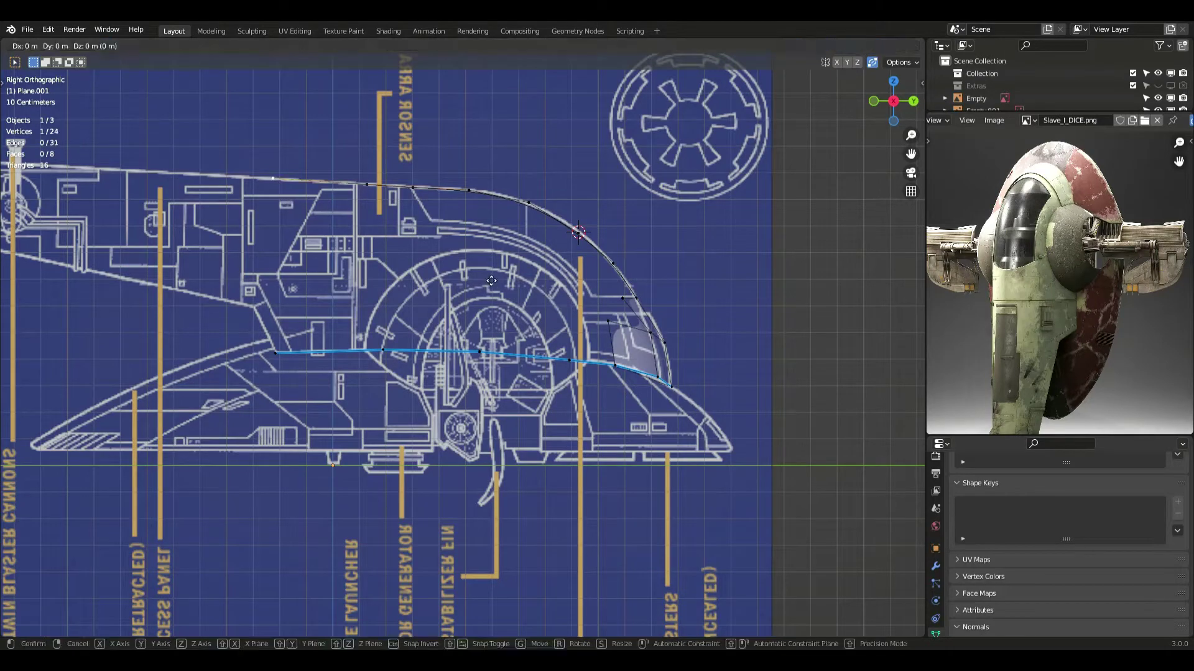
click(273, 181)
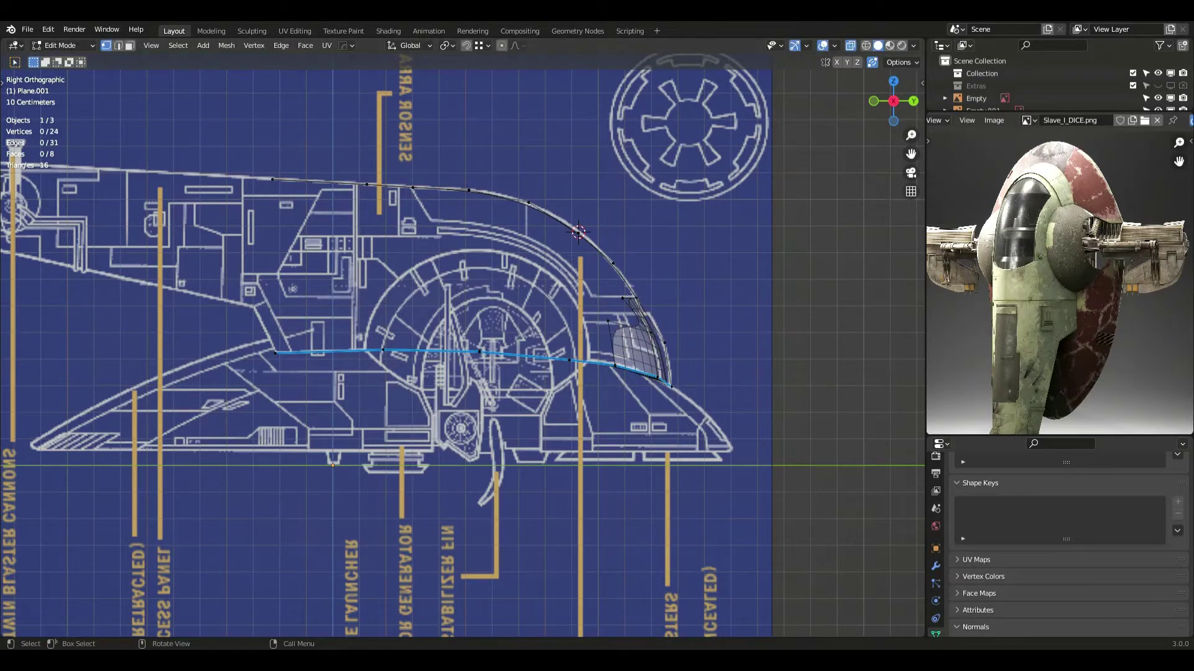
middle_drag(419, 325, 688, 212)
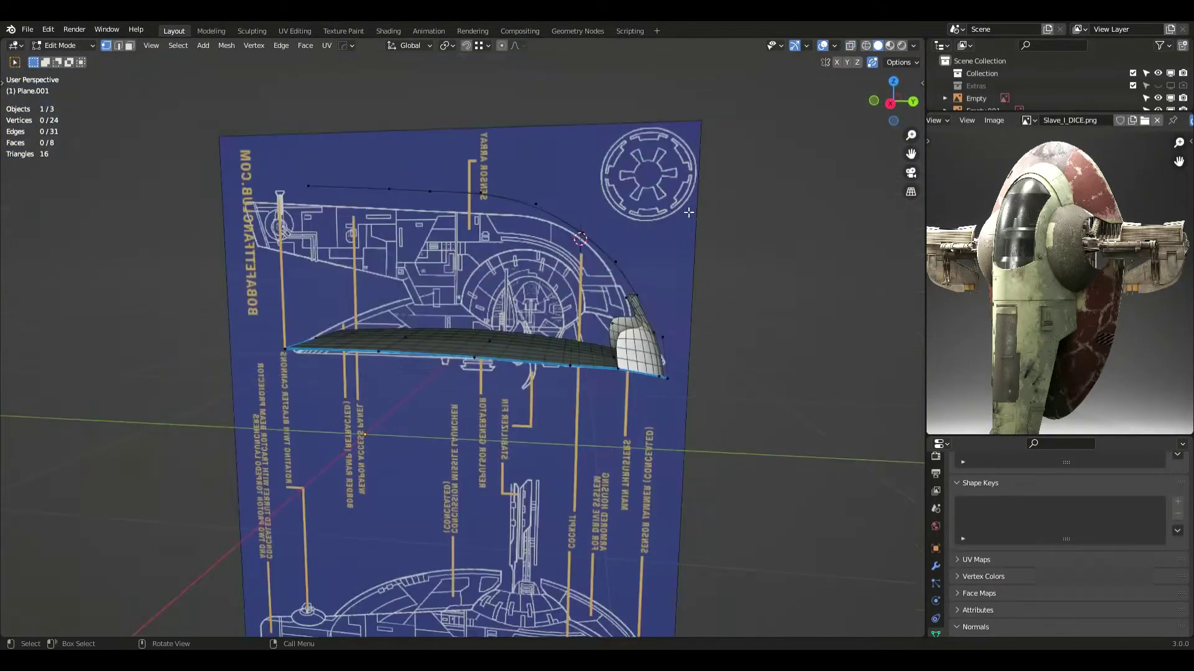
- Move the curve's end vertex onto the side blueprint line
key(KP_3)
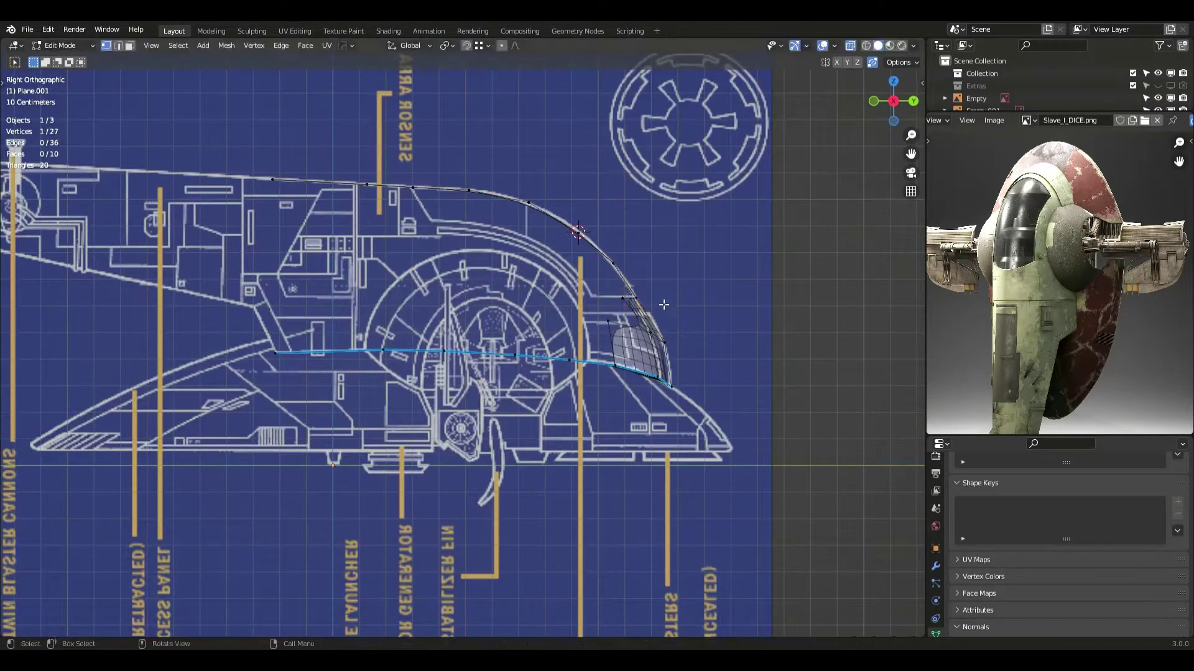
mouse_move(664, 304)
middle_down()
mouse_move(668, 328)
mouse_move(592, 308)
mouse_move(895, 107)
middle_up()
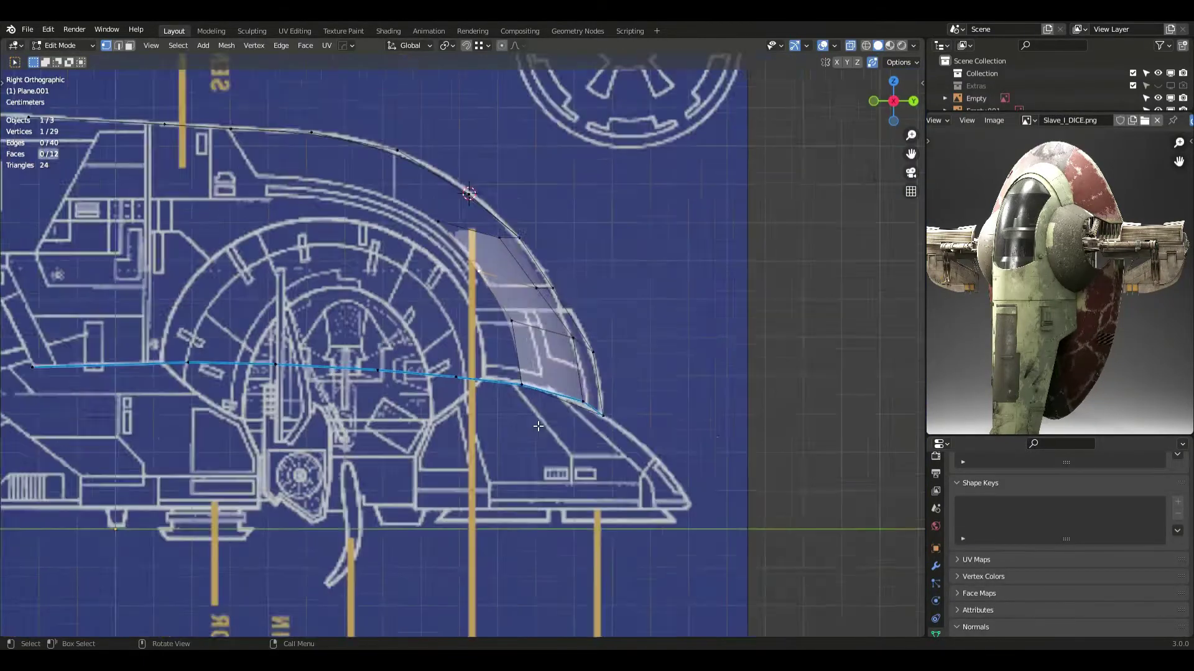
scroll(539, 426, up, 2)
shift+click(625, 362)
key(g)
mouse_move(490, 265)
shift+middle_down()
mouse_move(542, 311)
mouse_move(608, 327)
shift+middle_up()
- Move the four canopy vertices in top view to match the hull nose outline
click(485, 244)
middle_drag(578, 251, 472, 311)
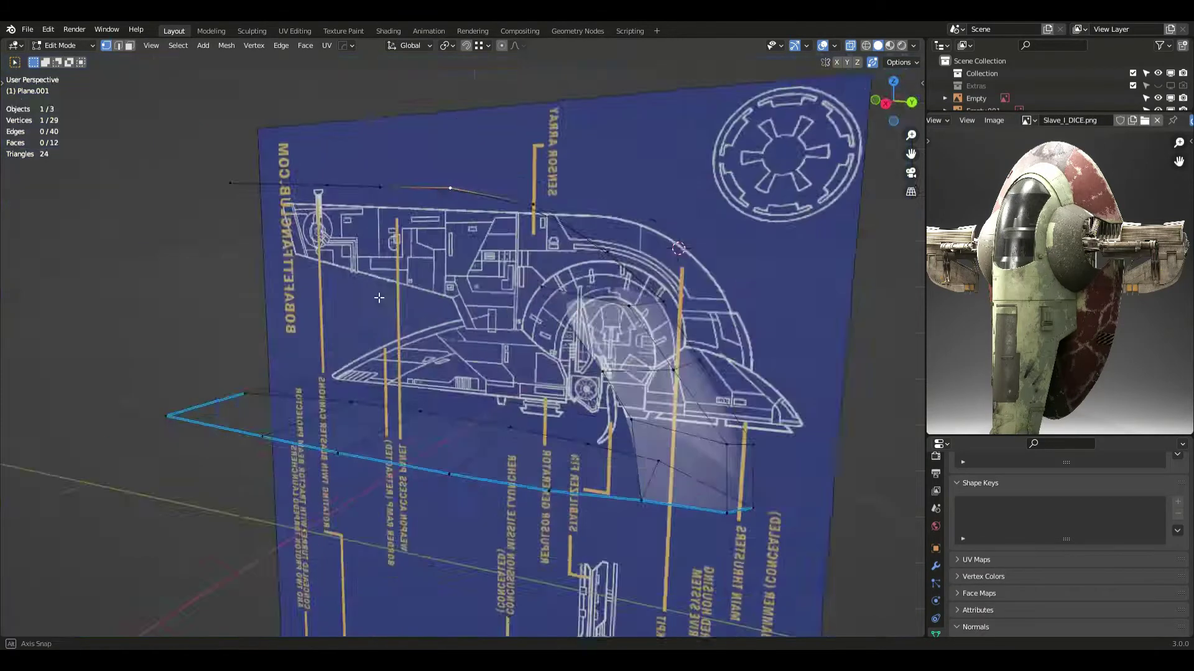
key(KP_7)
shift+middle_drag(473, 373, 496, 431)
key(g)
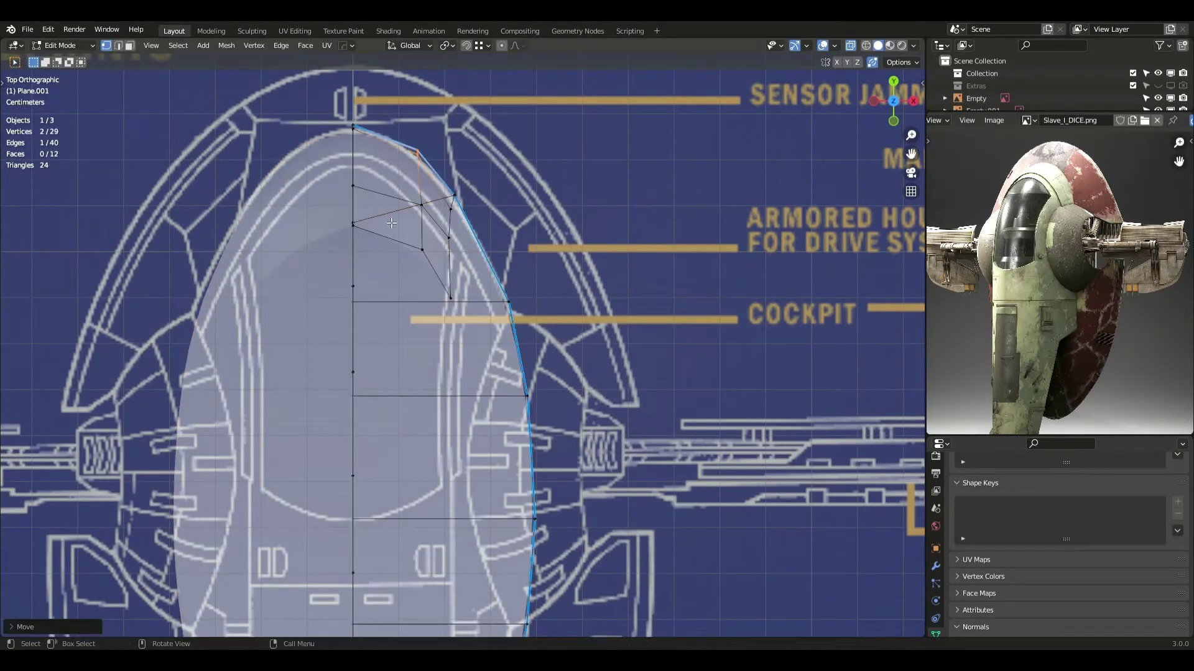
middle_drag(392, 223, 611, 373)
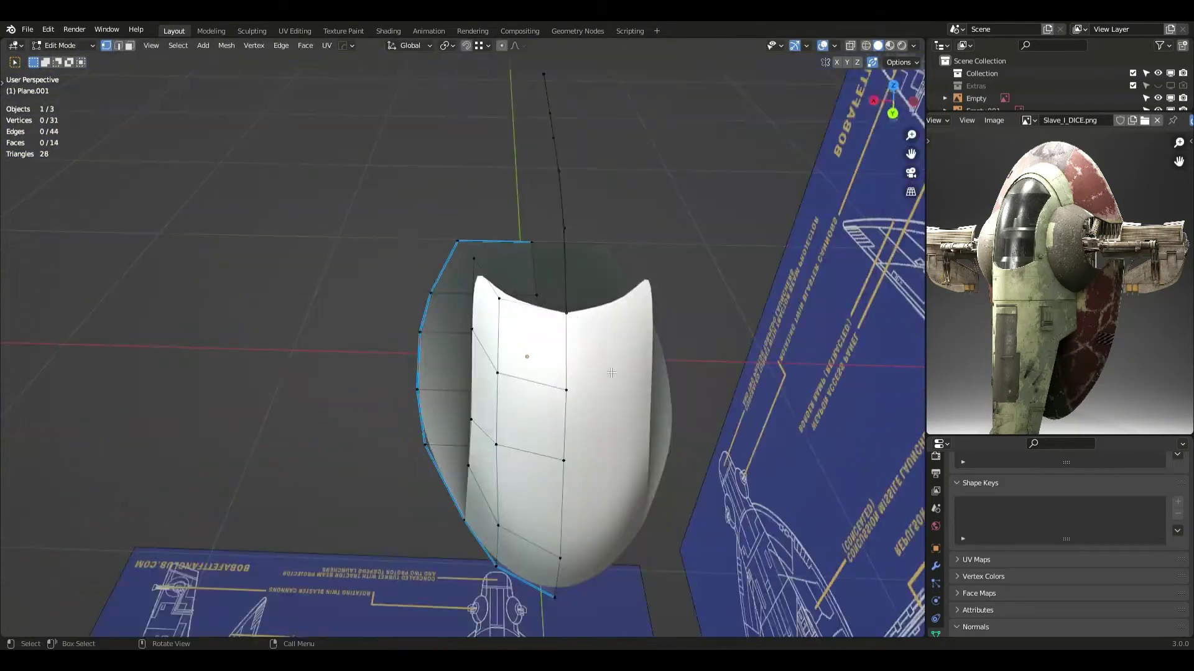
key(KP_7)
scroll(611, 373, up, 3)
scroll(611, 373, down, 5)
- Select the canopy strip faces, then grab a single canopy vertex
key(3)
alt+click(473, 435)
middle_drag(472, 435, 490, 383)
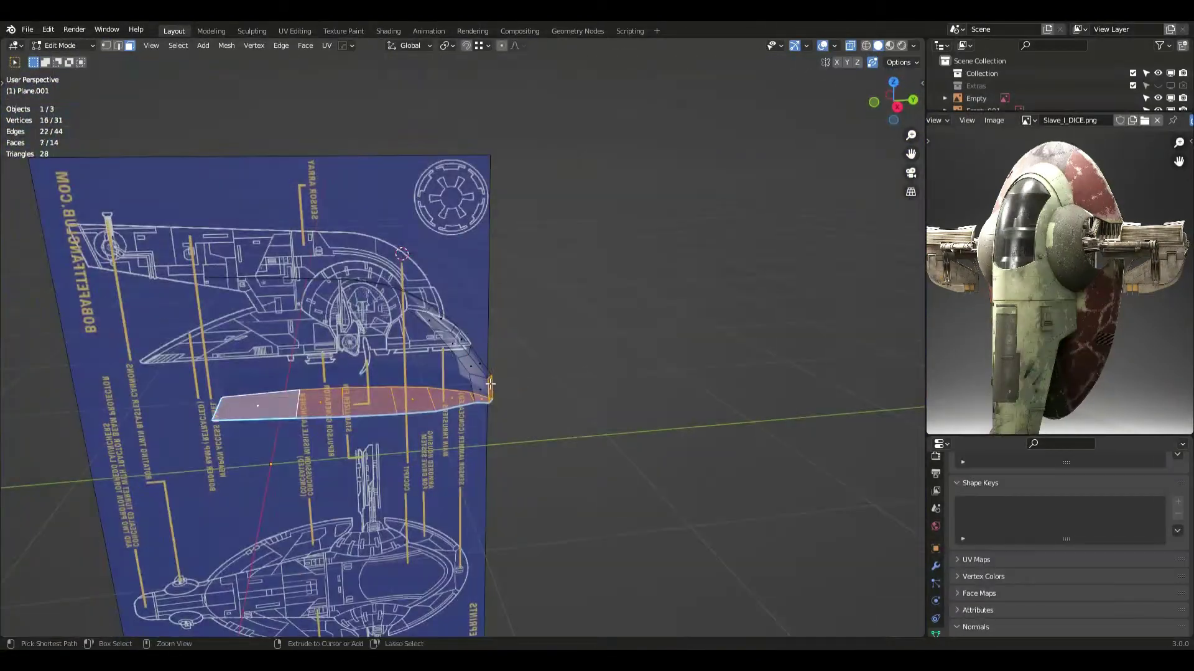
key(KP_7)
scroll(476, 348, up, 3)
scroll(476, 348, up, 3)
key(1)
click(383, 285)
key(g)
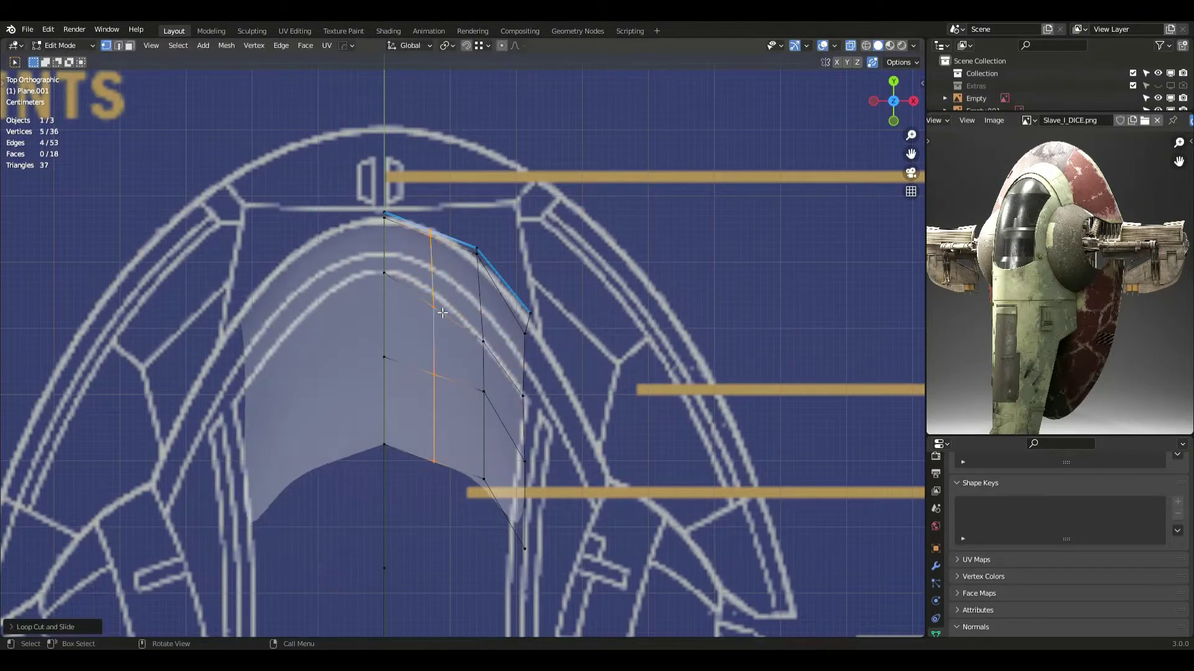
- Position that vertex against the side blueprint and check the strip's curve
key(KP_3)
scroll(458, 376, up, 4)
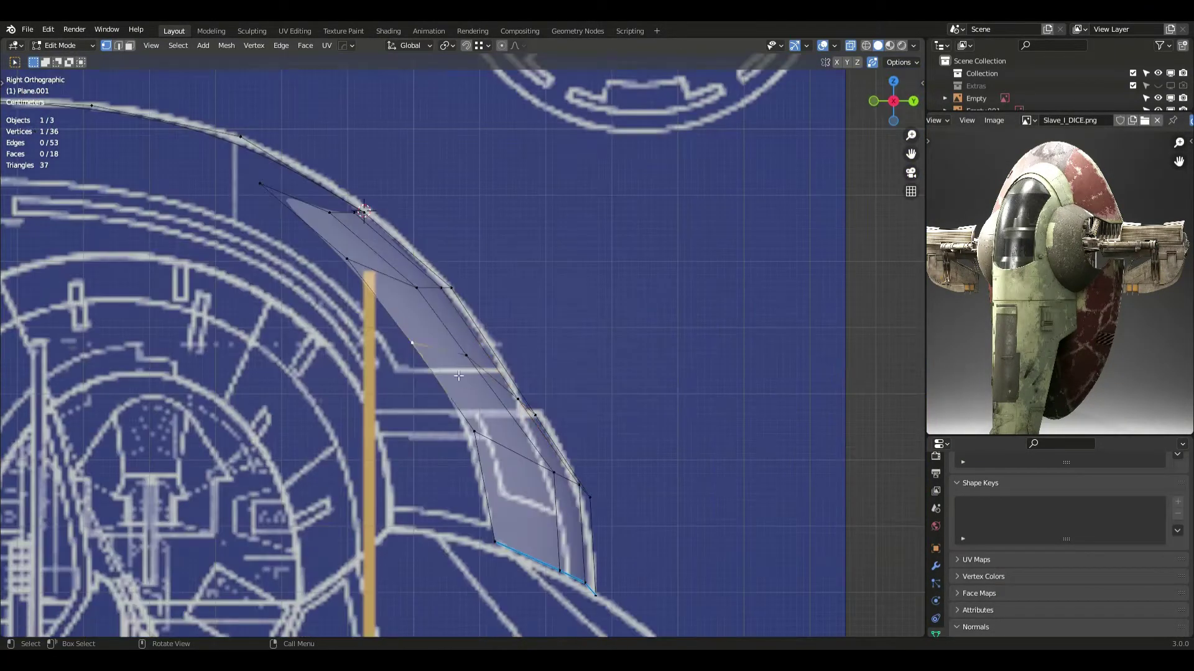
click(504, 409)
middle_drag(504, 410, 892, 119)
key(KP_7)
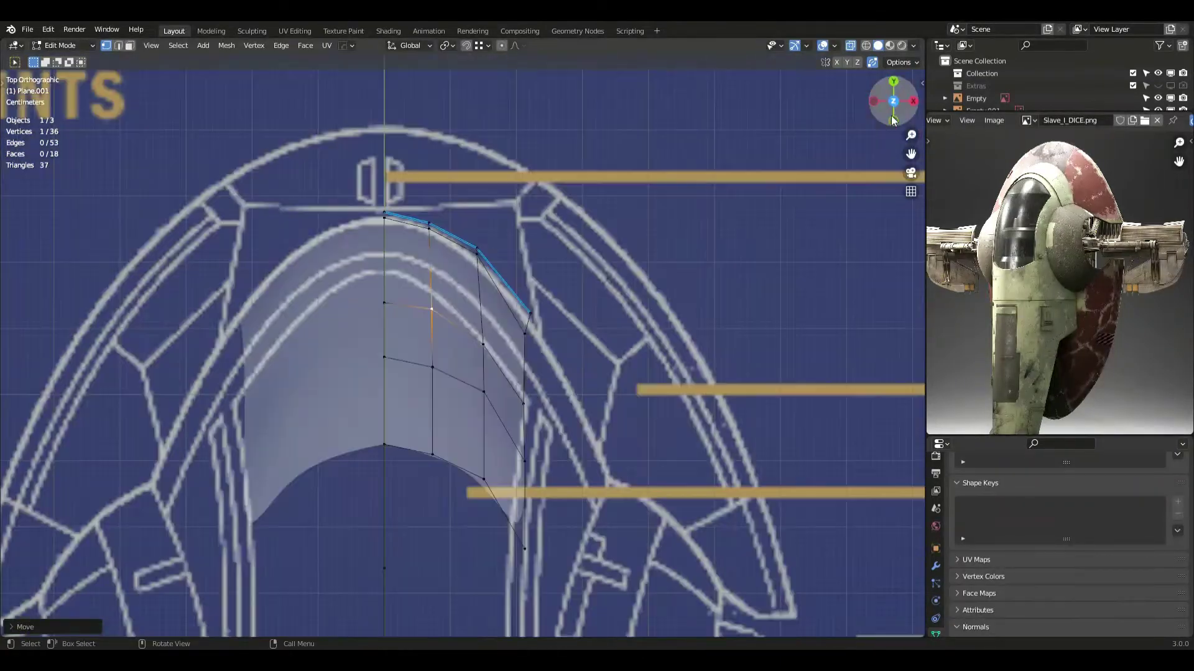
mouse_move(572, 386)
middle_down()
mouse_move(651, 398)
mouse_move(491, 450)
middle_up()
key(KP_3)
scroll(380, 289, down, 2)
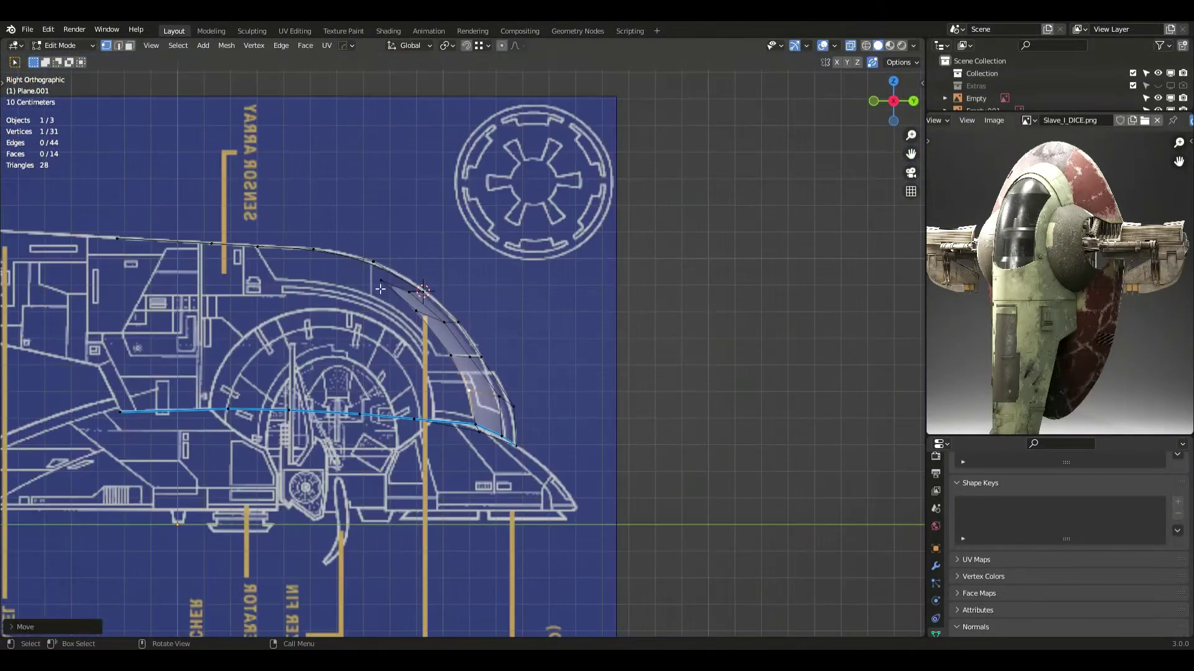
scroll(482, 362, up, 1)
- Extrude a new edge from the strip's top end in side view
key(e)
mouse_move(359, 348)
middle_down()
mouse_move(613, 591)
mouse_move(474, 559)
middle_up()
key(KP_3)
scroll(577, 512, up, 1)
click(577, 511)
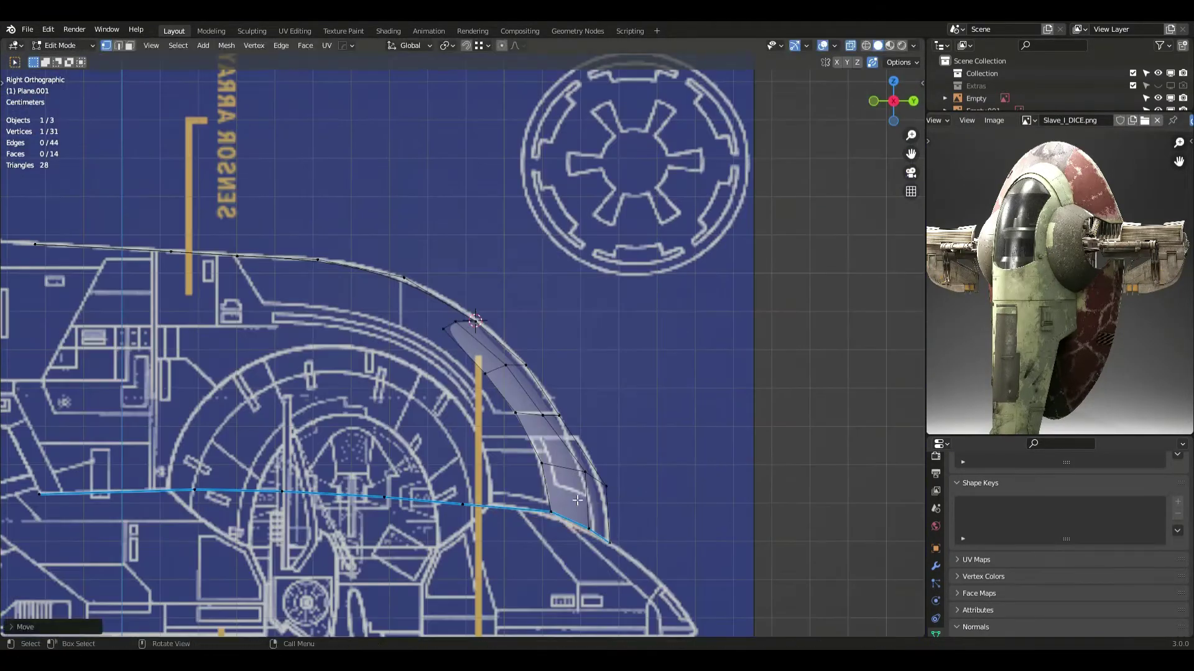
right_click(599, 556)
- Slide a strip vertex into place and extrude another vertex from the strip
scroll(600, 557, down, 3)
mouse_move(599, 557)
middle_down()
mouse_move(521, 333)
mouse_move(680, 325)
mouse_move(652, 568)
middle_up()
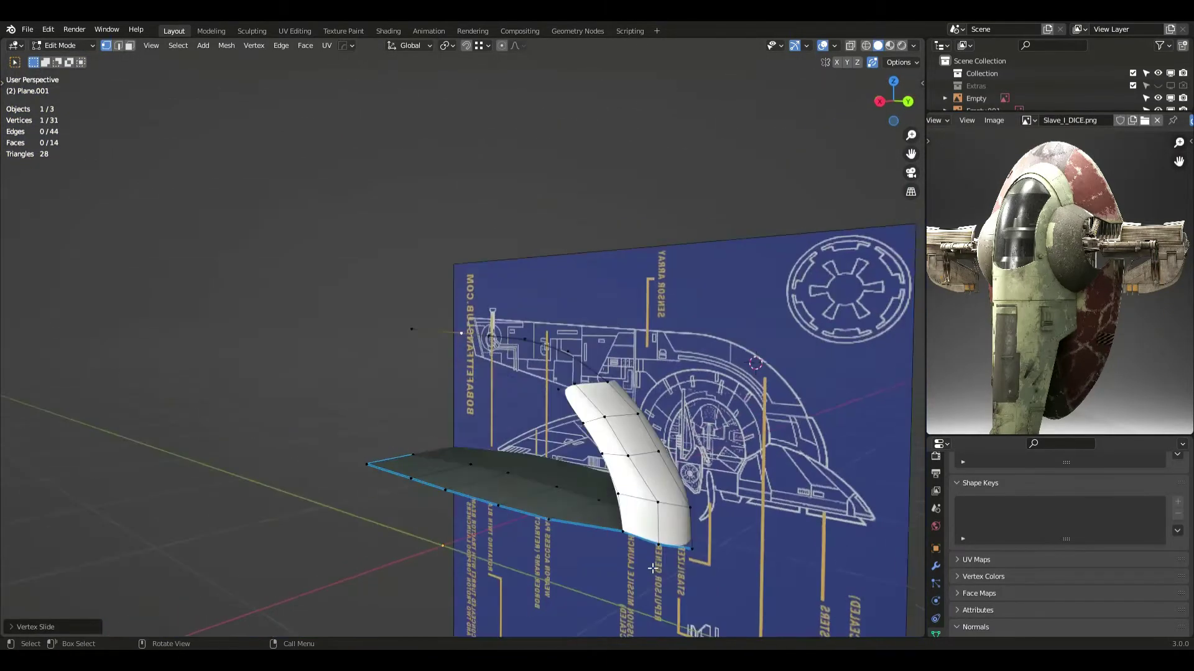
middle_drag(623, 528, 583, 538)
click(684, 501)
middle_drag(684, 501, 675, 577)
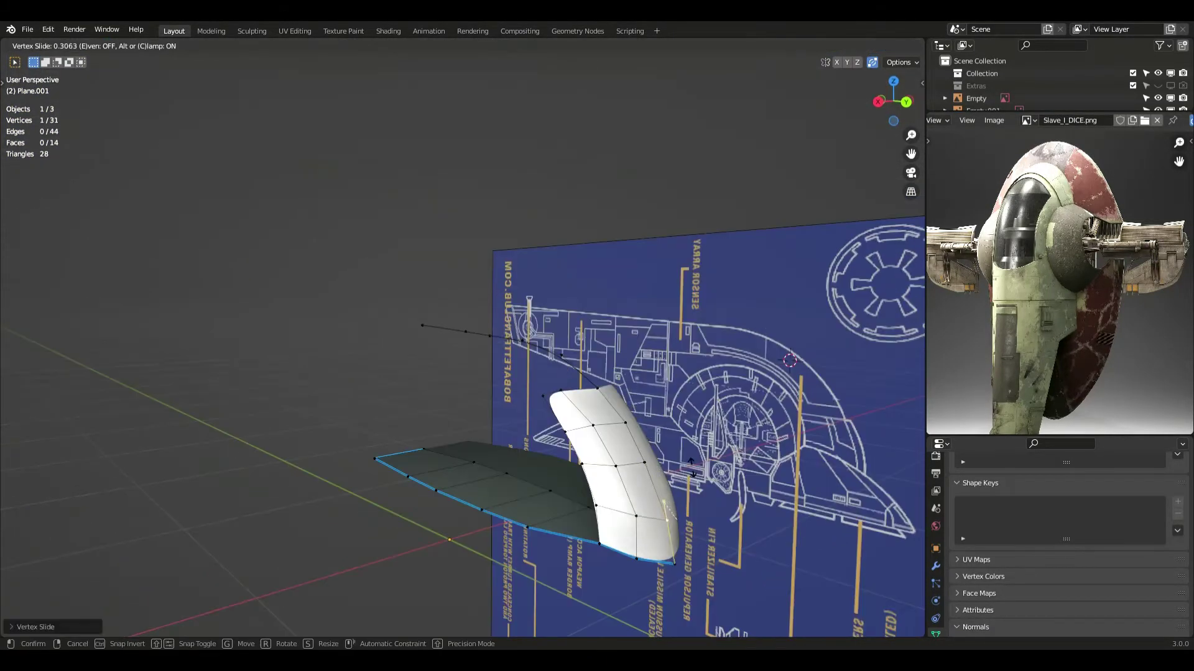
key(e)
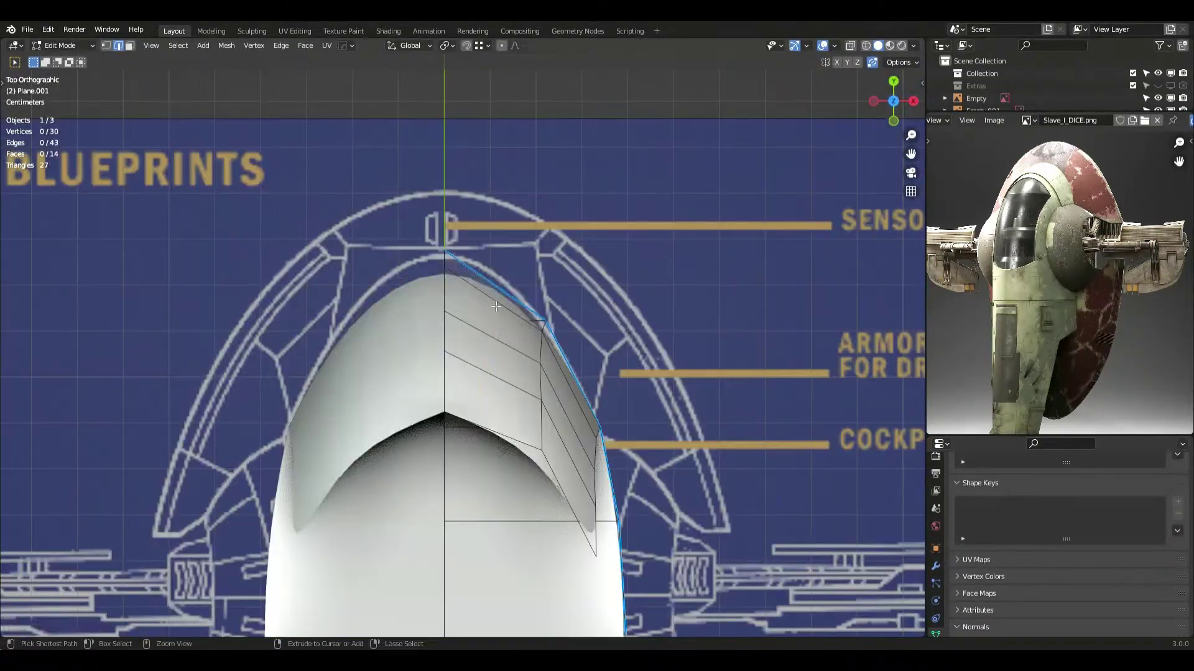
- Add a centred loop cut across the canopy and extend the shell edge with Ctrl+right-click
key(ctrl+r)
click(496, 306)
right_click(495, 306)
key(g)
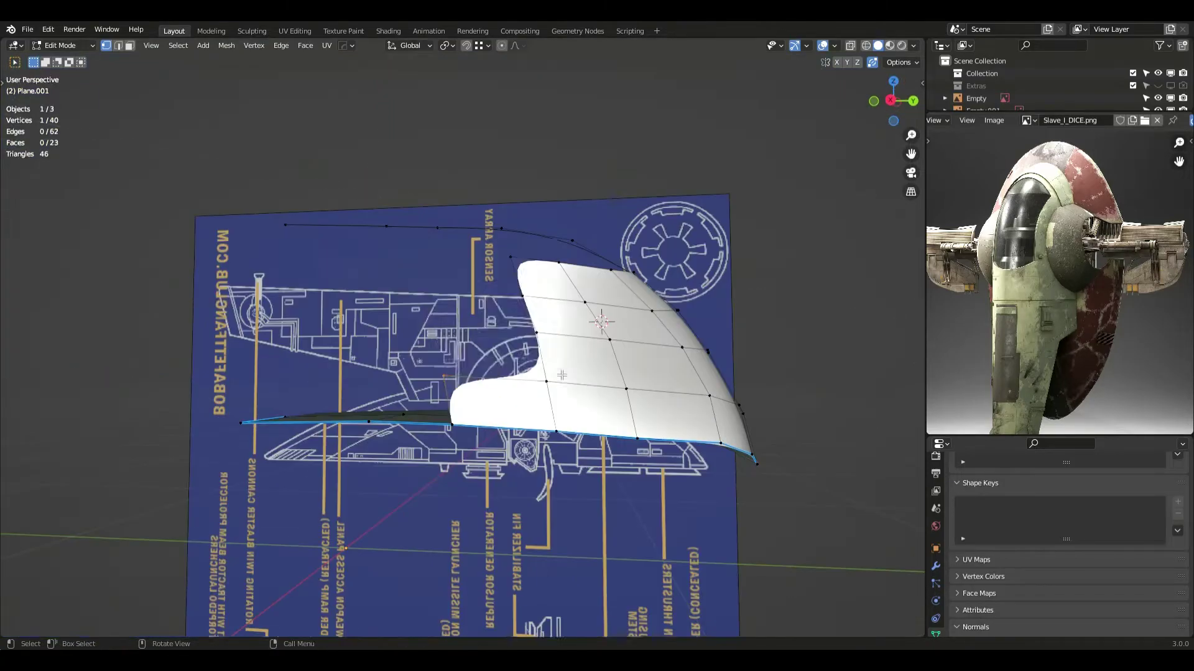
mouse_move(564, 424)
middle_down()
mouse_move(705, 422)
mouse_move(619, 334)
mouse_move(579, 320)
middle_up()
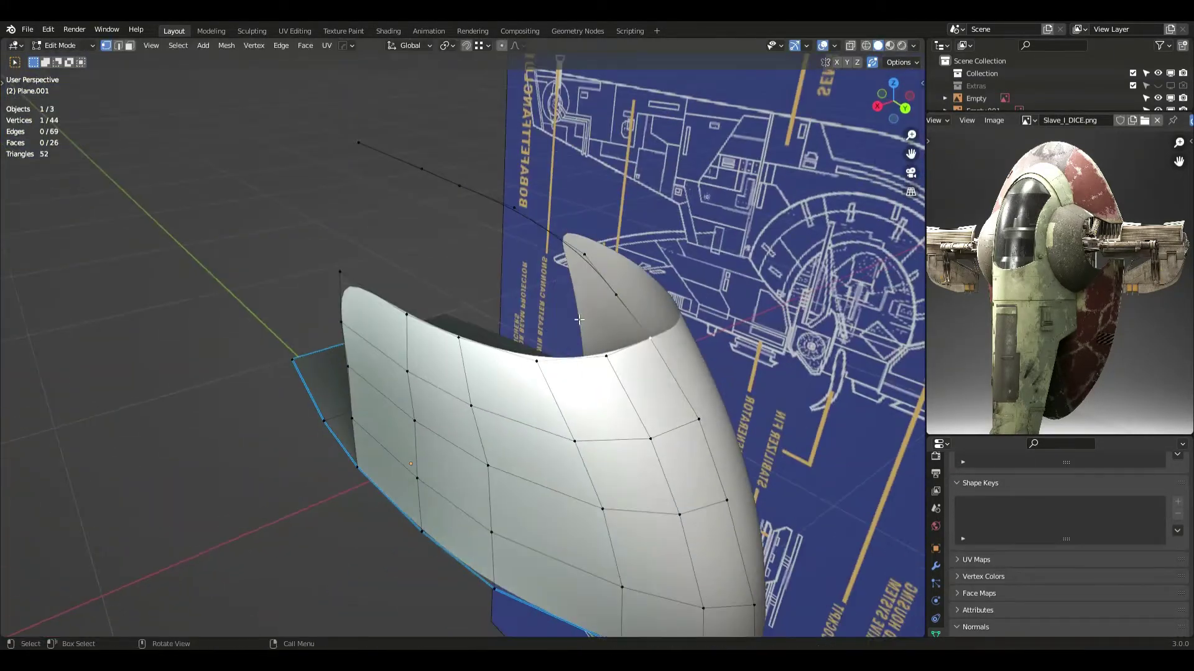
ctrl+right_click(577, 319)
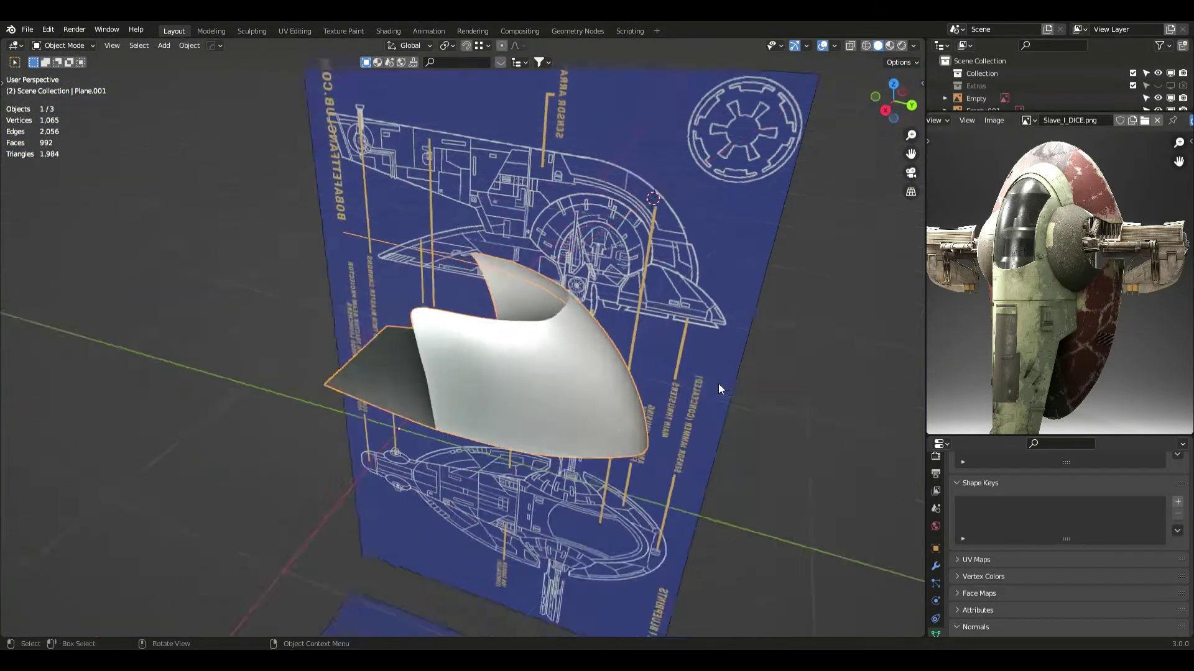
- Inspect the whole shell in Sculpt Mode, then return to Edit Mode
mouse_move(709, 326)
middle_down()
mouse_move(583, 317)
mouse_move(664, 432)
middle_up()
key(ctrl+Tab)
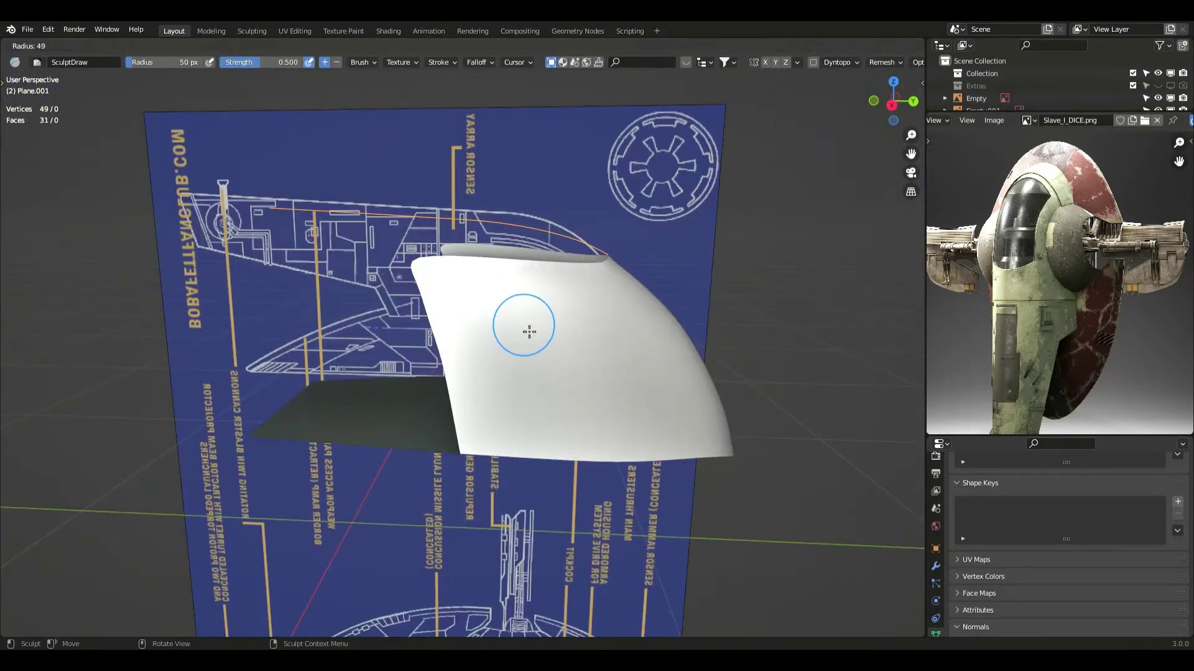
key(Tab)
mouse_move(663, 431)
alt+middle_down()
mouse_move(491, 272)
mouse_move(608, 435)
mouse_move(671, 389)
alt+middle_up()
- Select the plane and position its edge on the side-view housing outline
key(a)
click(541, 274)
key(KP_7)
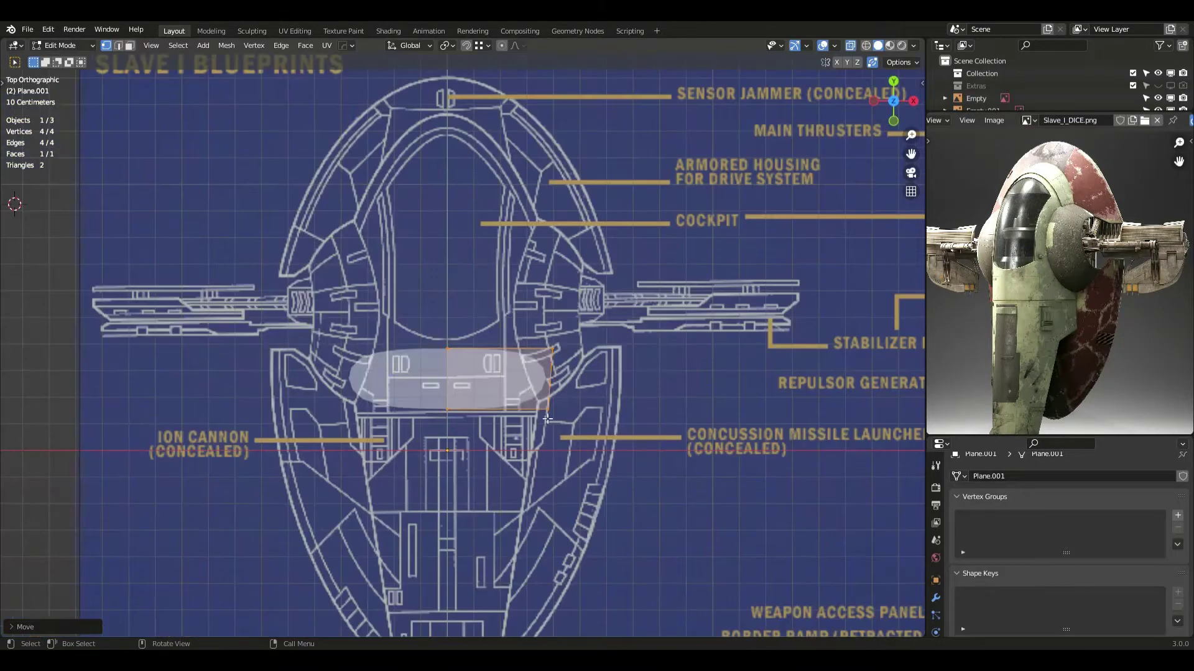
scroll(533, 411, down, 5)
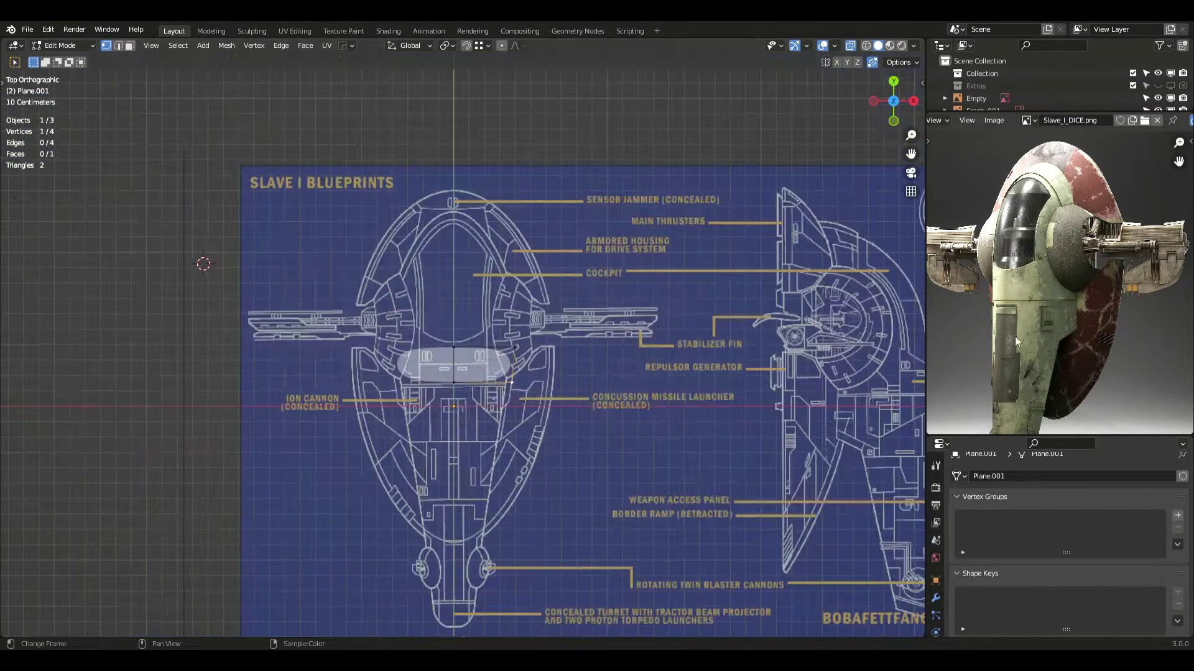
key(KP_3)
mouse_move(532, 411)
middle_down()
mouse_move(789, 189)
mouse_move(393, 487)
middle_up()
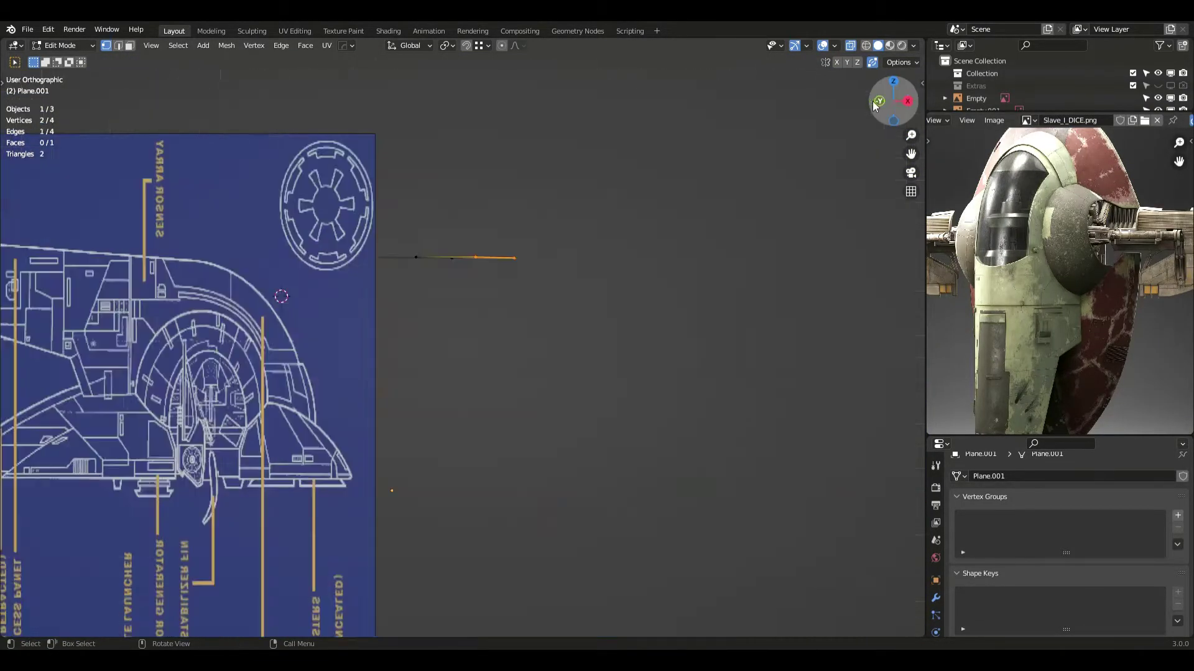
middle_drag(505, 341, 431, 336)
key(KP_3)
- Extrude the edge into new faces and arch them up from the centre line
key(KP_7)
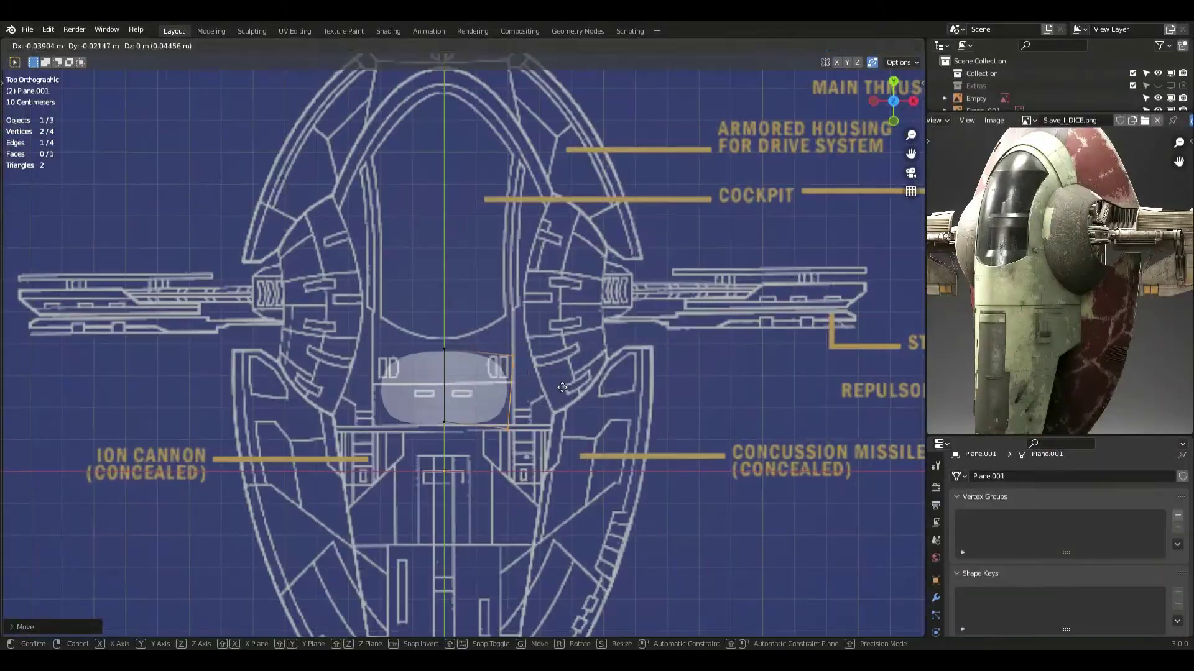
key(e)
click(571, 420)
key(KP_3)
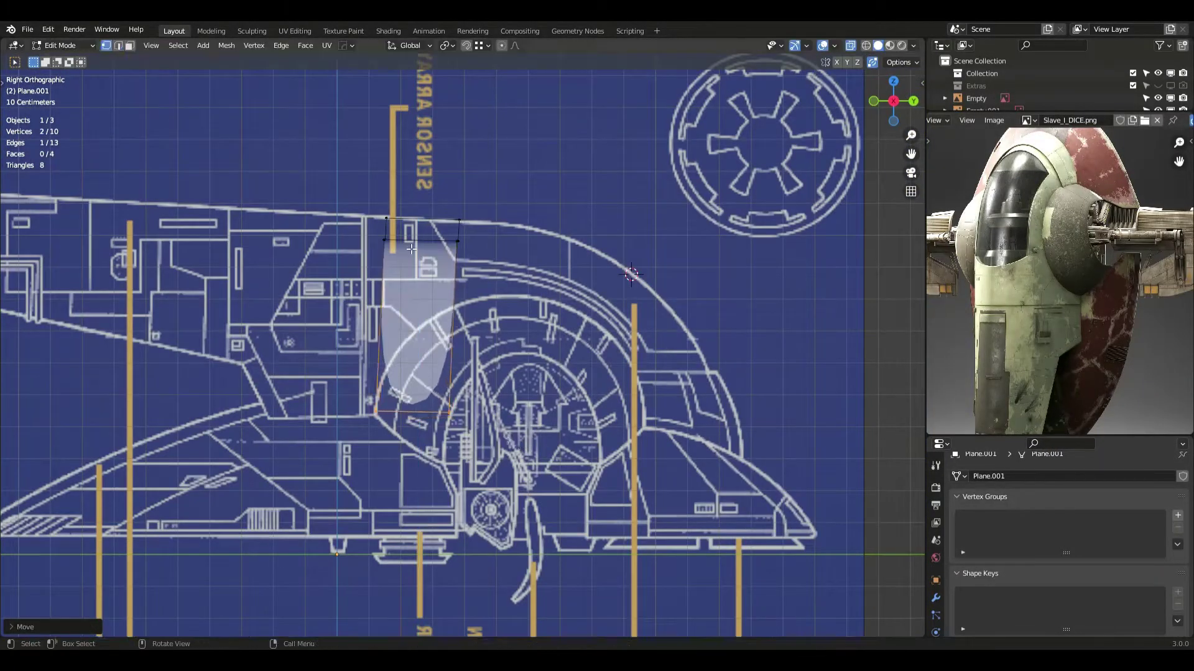
key(KP_1)
key(g)
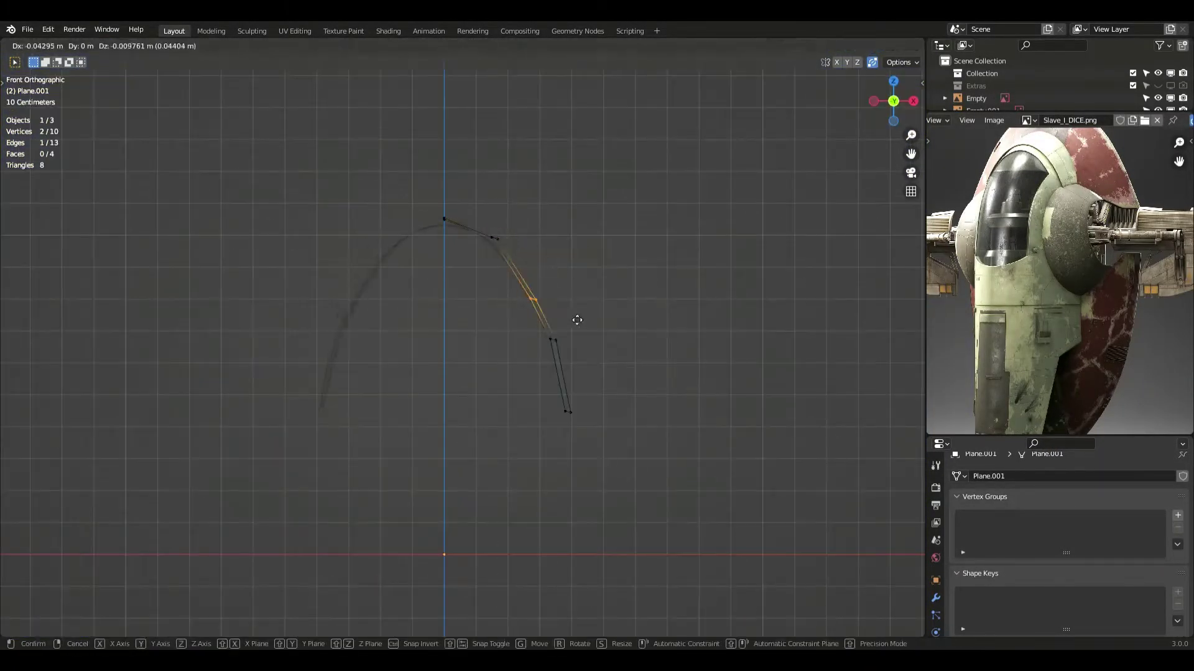
click(466, 240)
key(g)
key(KP_3)
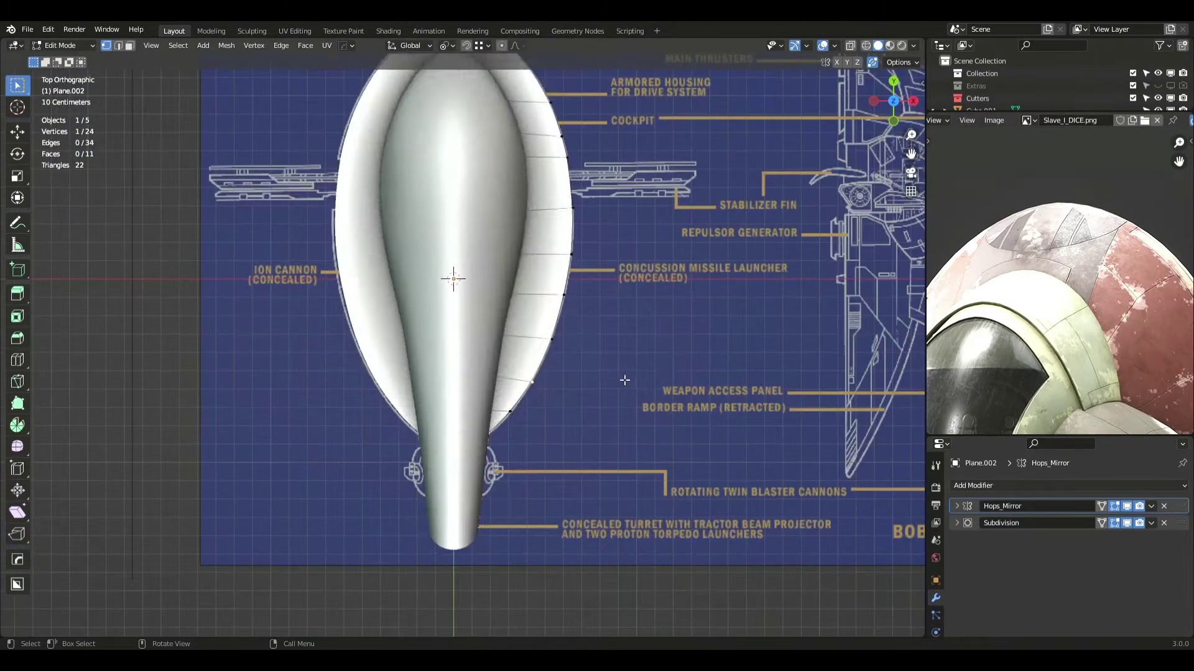
- Orbit to inspect the mirrored teardrop hull body in perspective
middle_drag(715, 492, 608, 506)
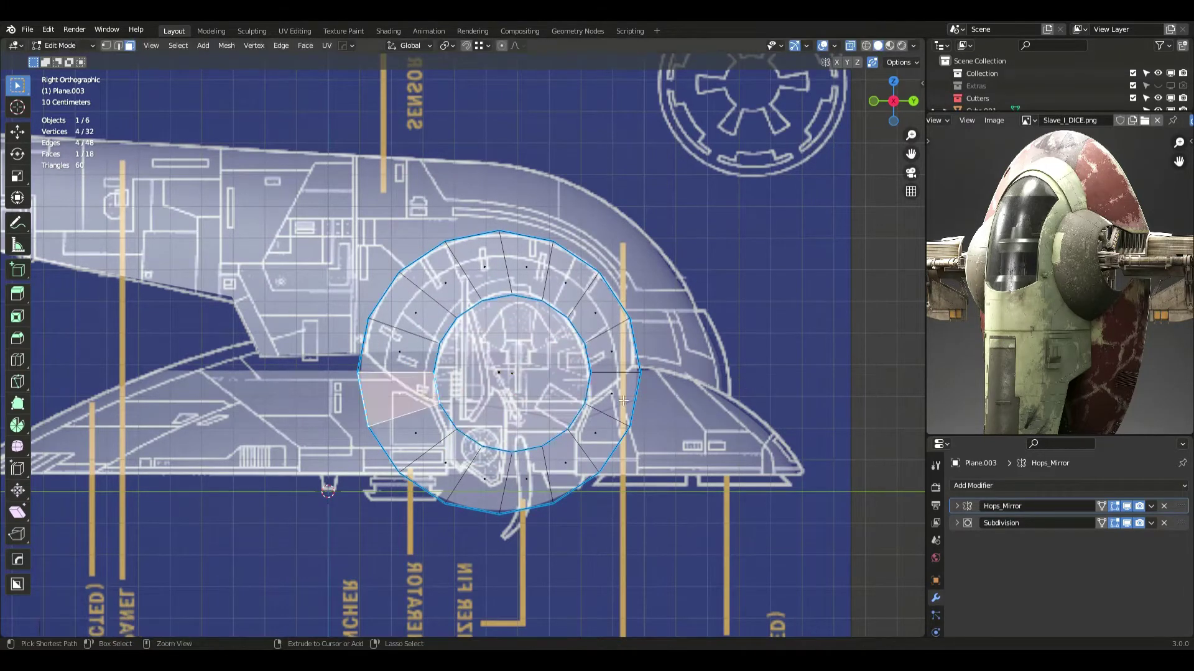
- Select the ring's lower half and the inner disc faces
ctrl+click(624, 401)
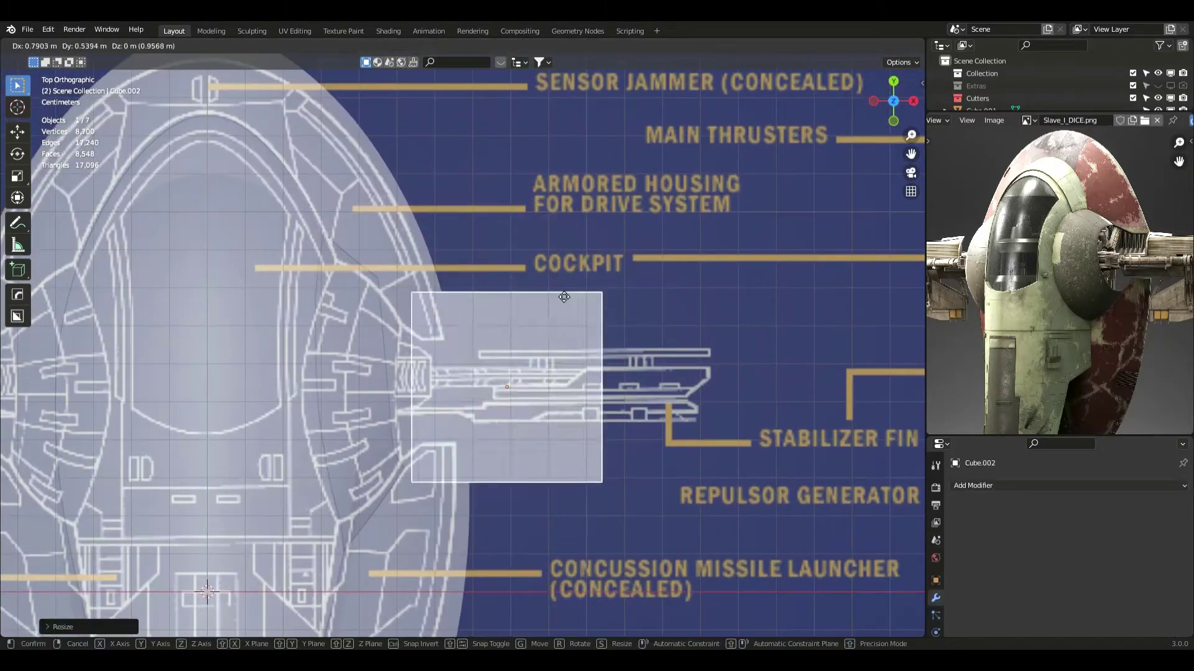
- Shrink the new box, extrude a face toward the hull, and mirror the stub
key(s)
click(522, 348)
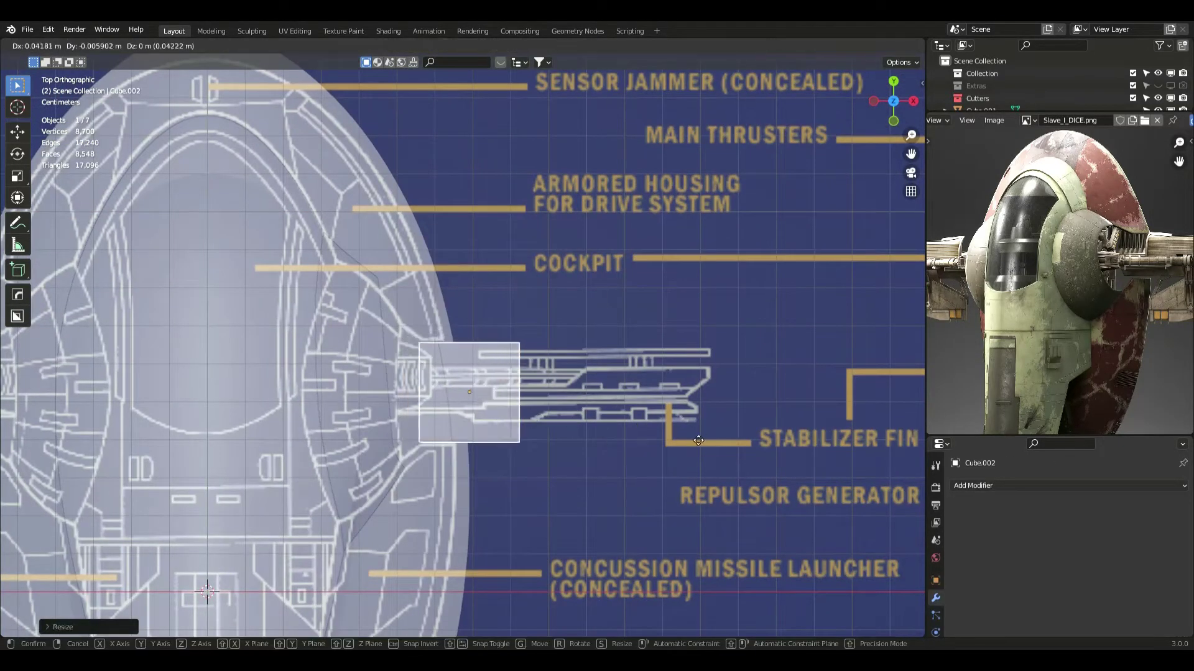
key(Tab)
key(e)
click(471, 463)
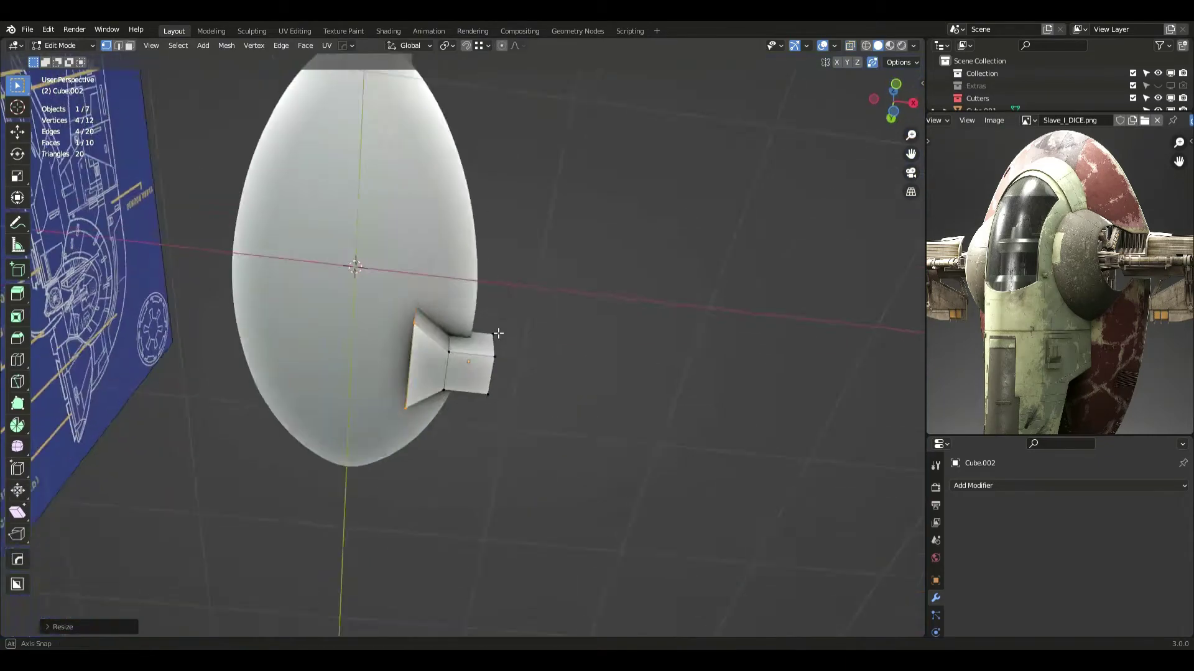
click(475, 364)
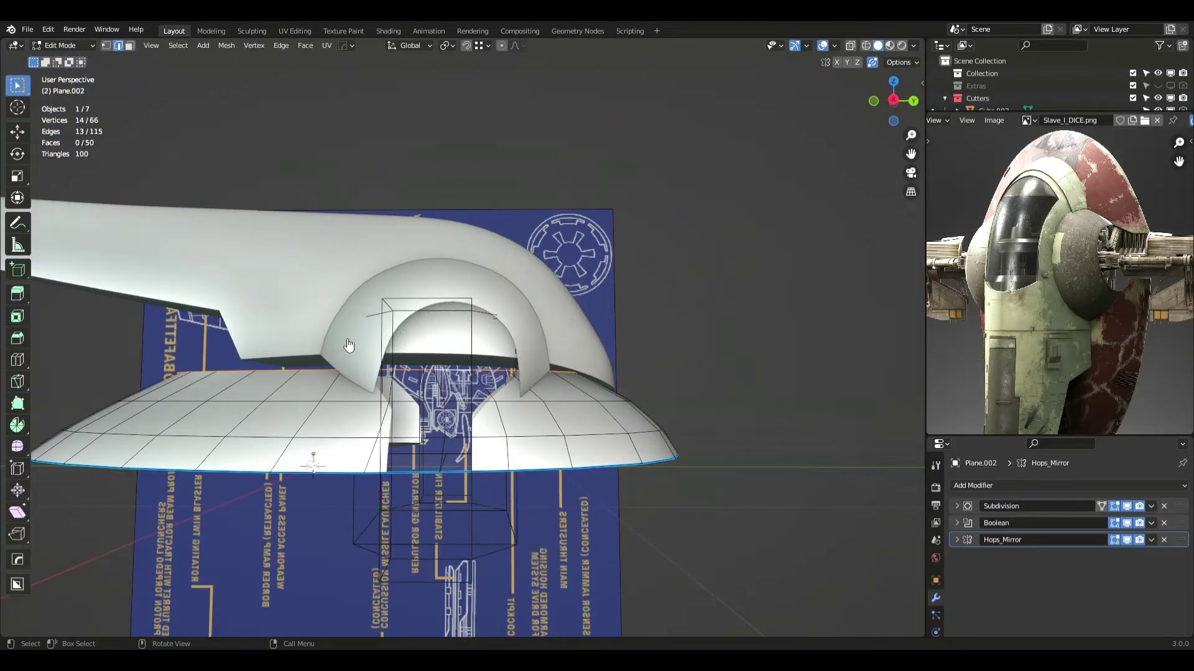
- Move the selected arch rim vertices vertically along Z to a new height
middle_drag(349, 346, 605, 348)
key(g)
key(z)
click(606, 348)
scroll(424, 388, down, 5)
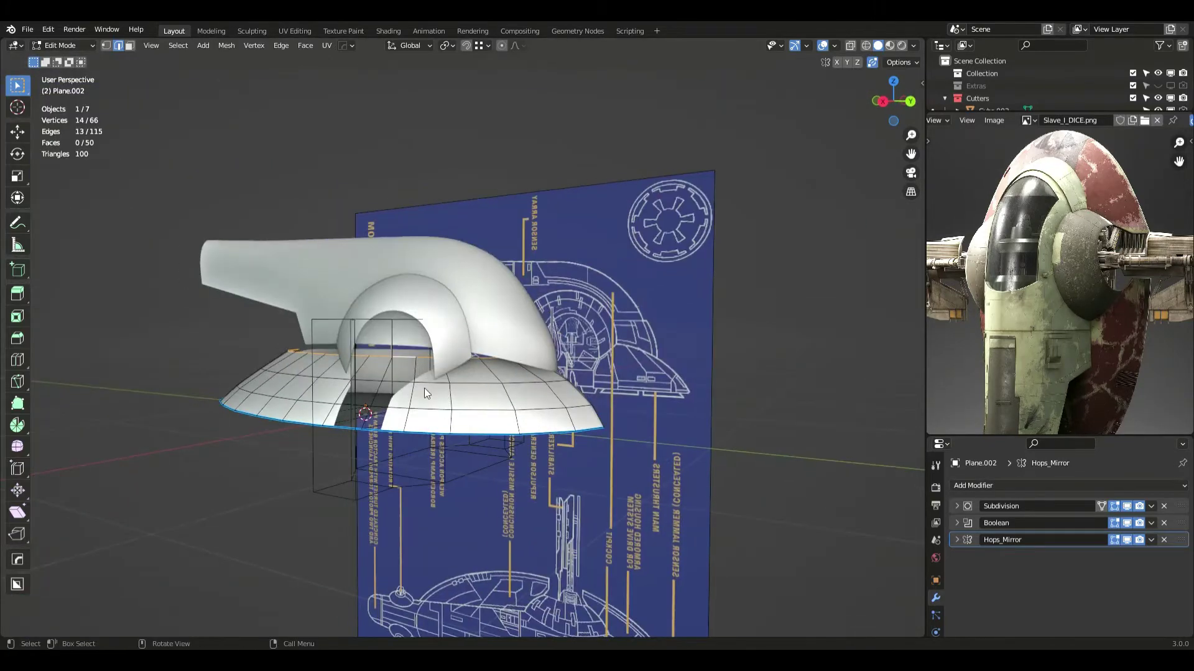
scroll(424, 388, up, 6)
- Adjust individual rim vertex heights along Z around the arched cut
mouse_move(424, 388)
middle_down()
mouse_move(491, 448)
mouse_move(560, 404)
mouse_move(660, 401)
mouse_move(354, 461)
mouse_move(597, 517)
middle_up()
click(460, 435)
key(g)
key(z)
click(448, 446)
scroll(559, 404, up, 4)
scroll(559, 404, down, 4)
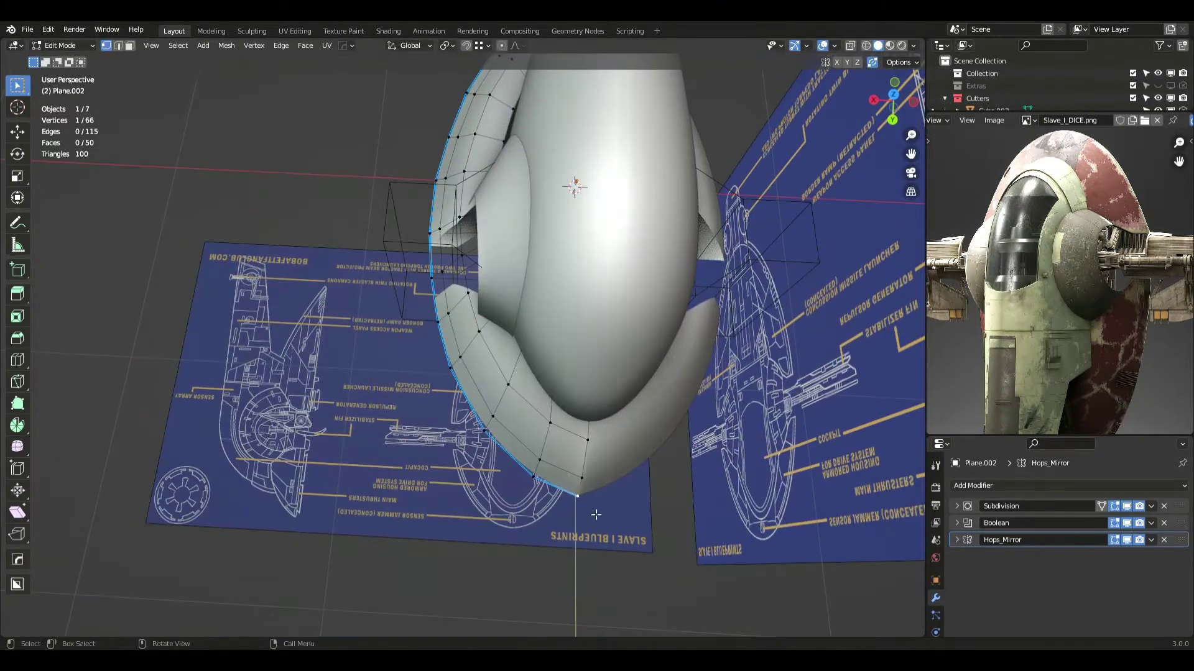
key(g)
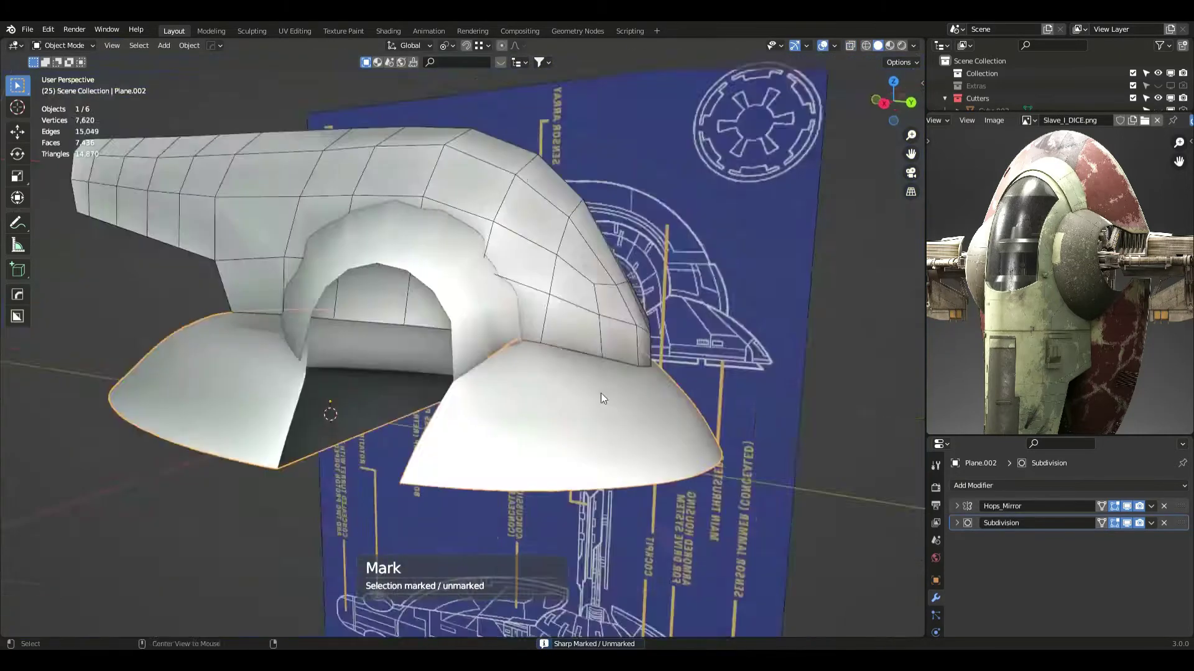
- Return to Object Mode and orbit to view the arch panel on the whole hull
scroll(586, 338, down, 5)
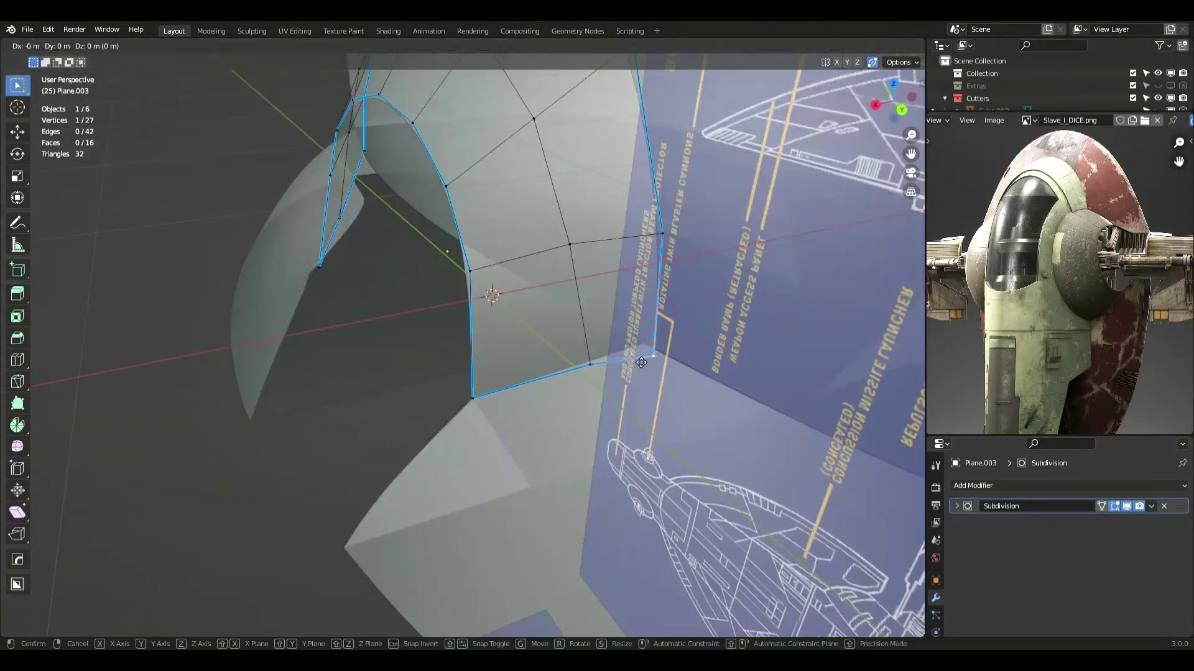
key(Tab)
mouse_move(552, 345)
middle_down()
mouse_move(621, 398)
mouse_move(433, 364)
middle_up()
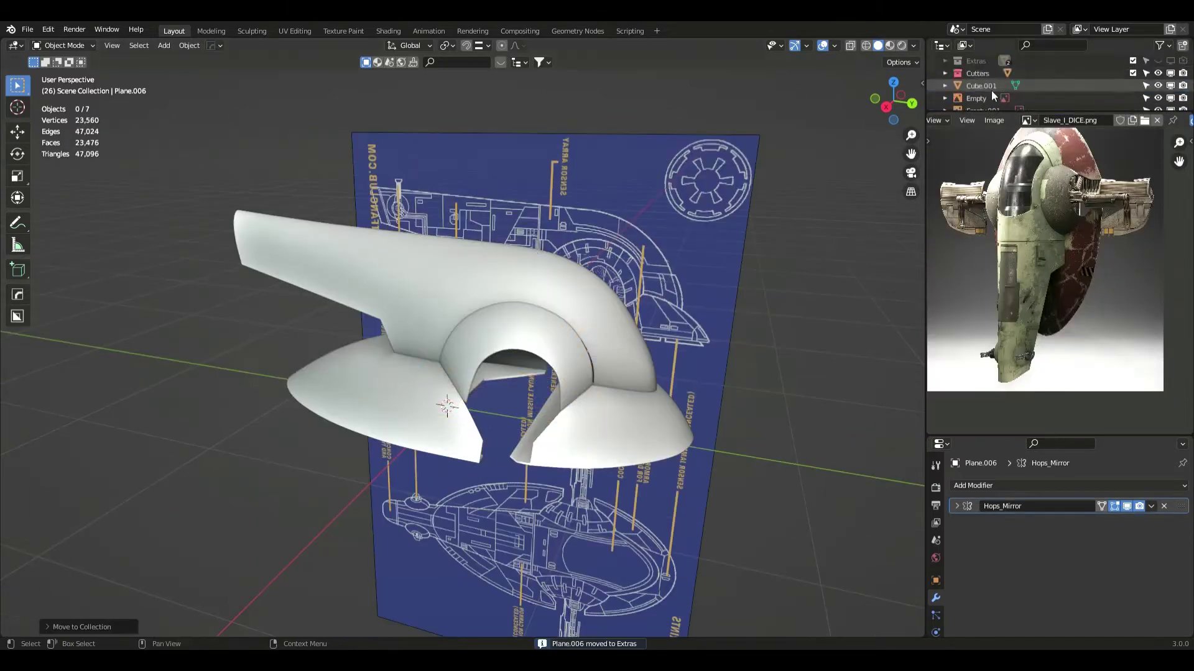
- Select all objects and enlarge the Outliner to check the collections
key(a)
drag(976, 113, 972, 170)
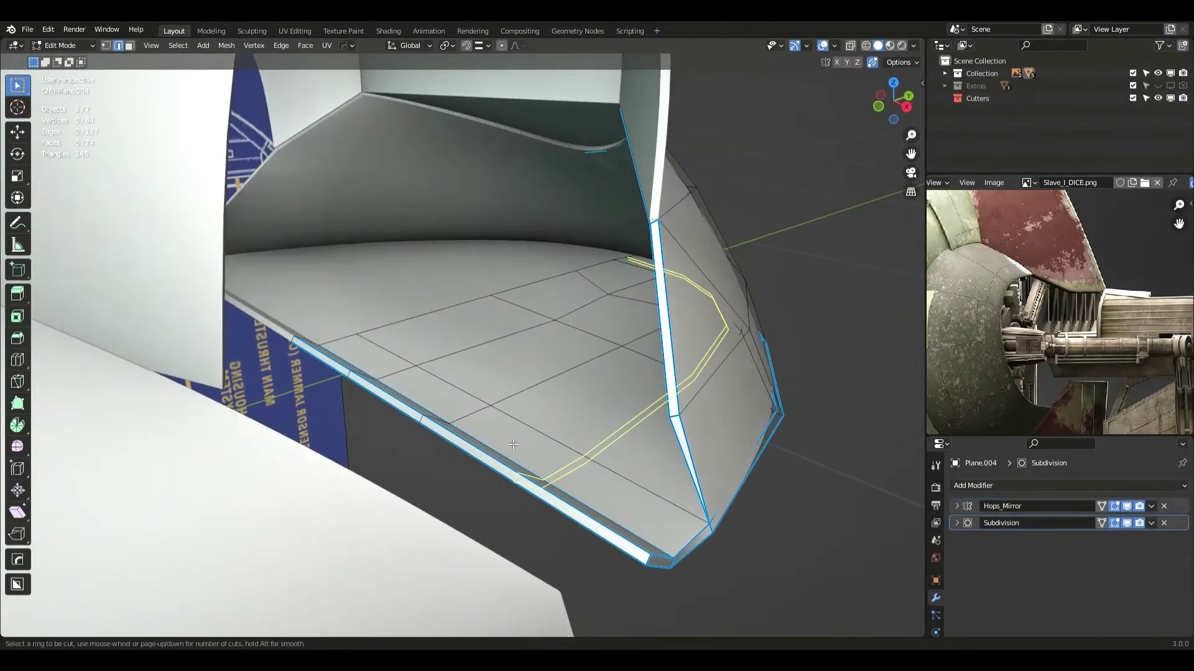
- Add loop cuts across the wing panel and along its corner
scroll(513, 444, up, 4)
click(512, 444)
middle_drag(513, 444, 403, 434)
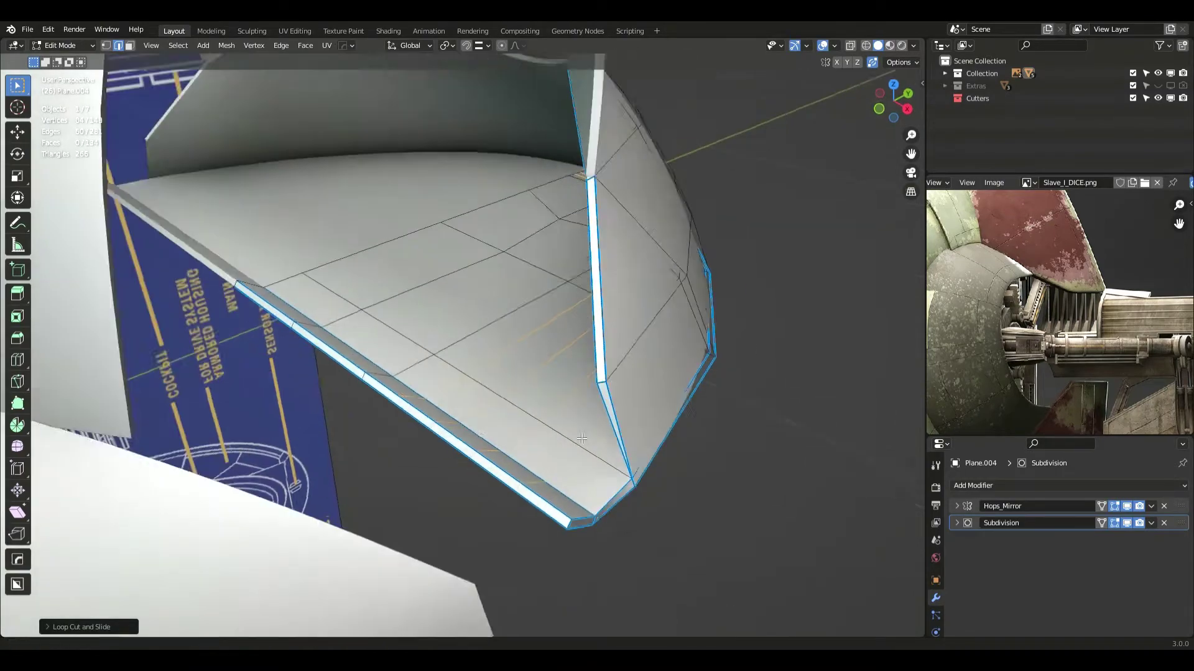
middle_drag(506, 501, 744, 493)
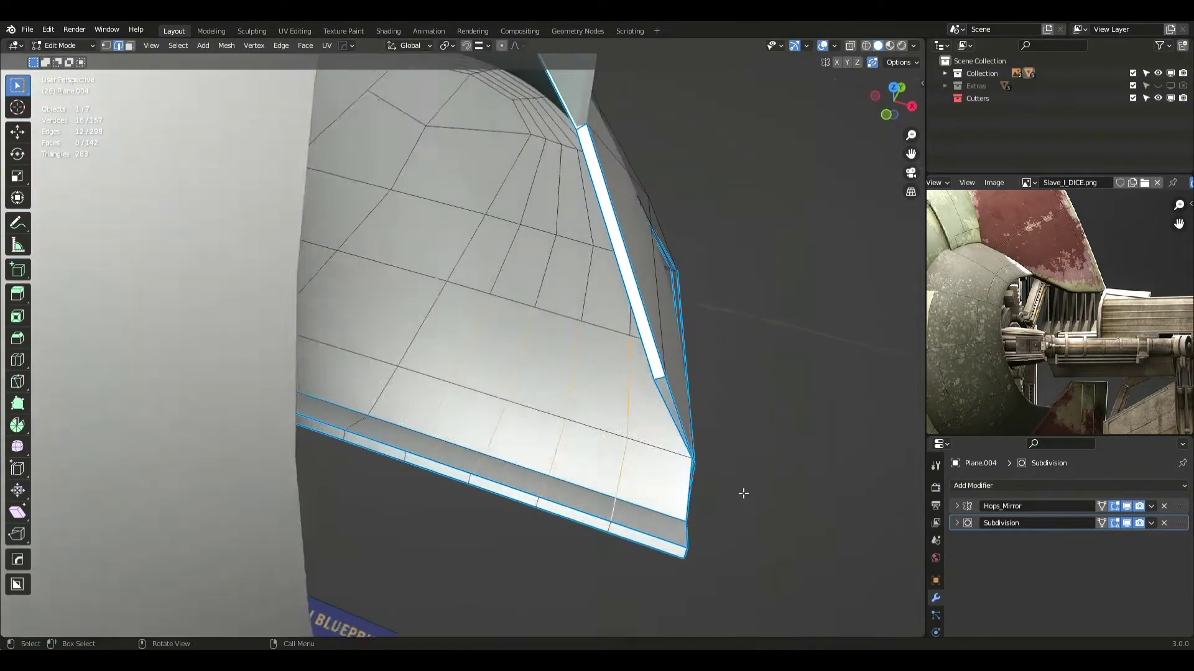
key(1)
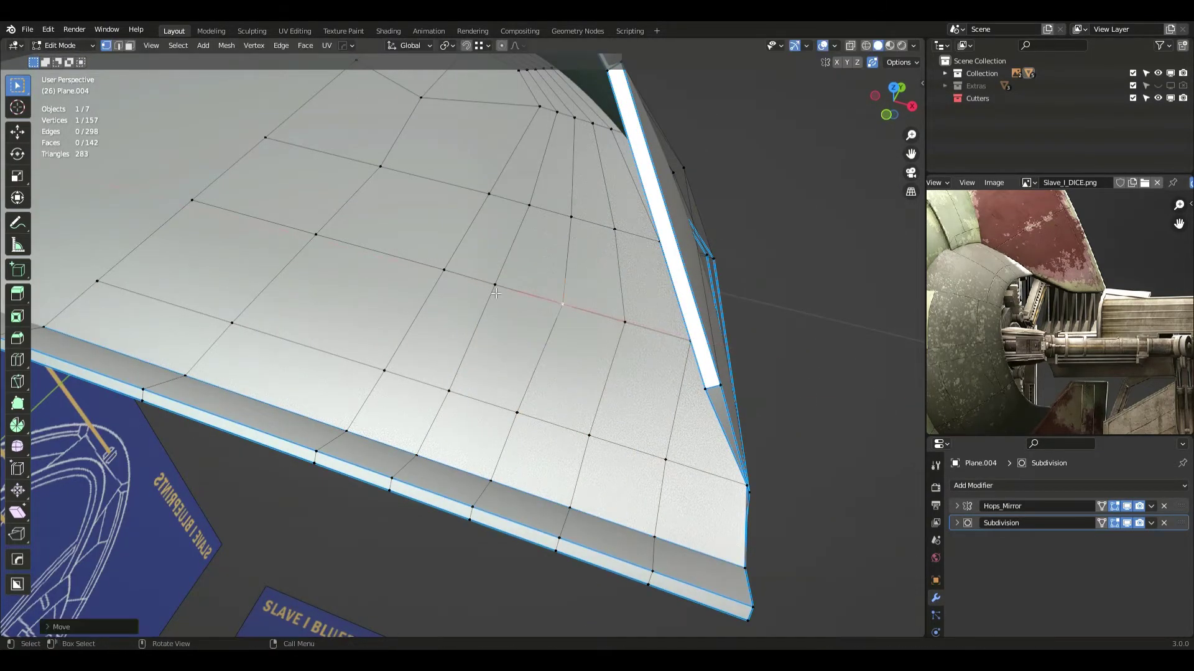
key(ctrl+r)
mouse_move(392, 370)
middle_down()
mouse_move(555, 496)
mouse_move(703, 475)
middle_up()
click(532, 471)
- Delete a run of faces to open the wing slots and mark an adjacent edge sharp
key(2)
ctrl+click(556, 495)
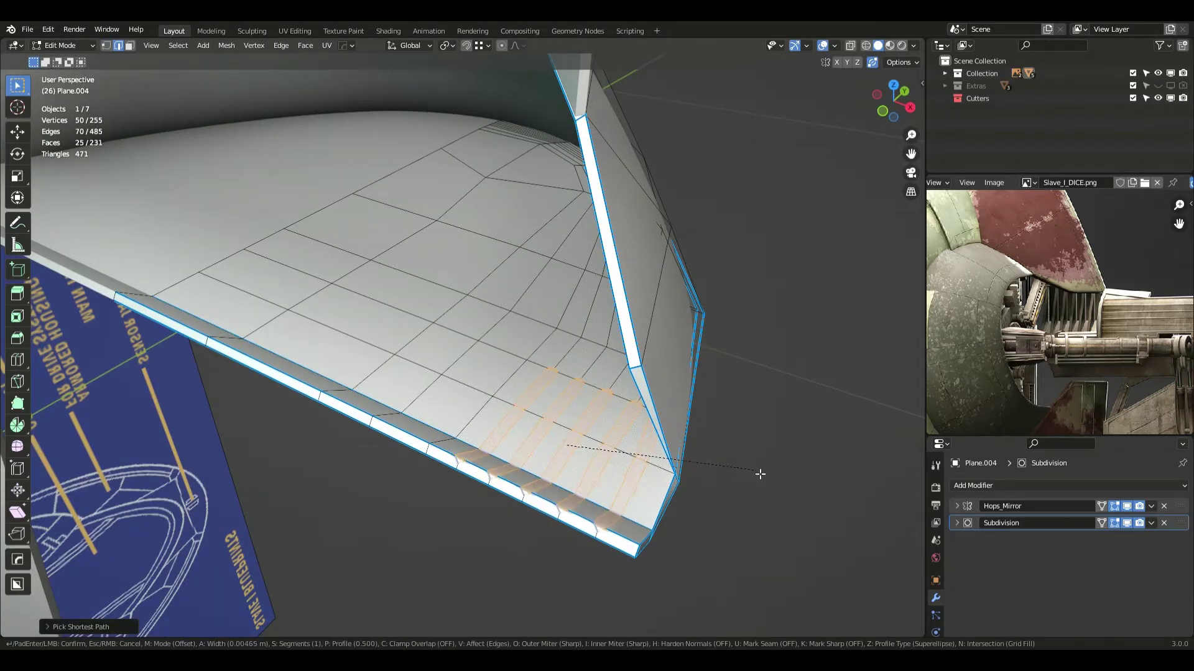
key(x)
click(541, 381)
key(1)
key(2)
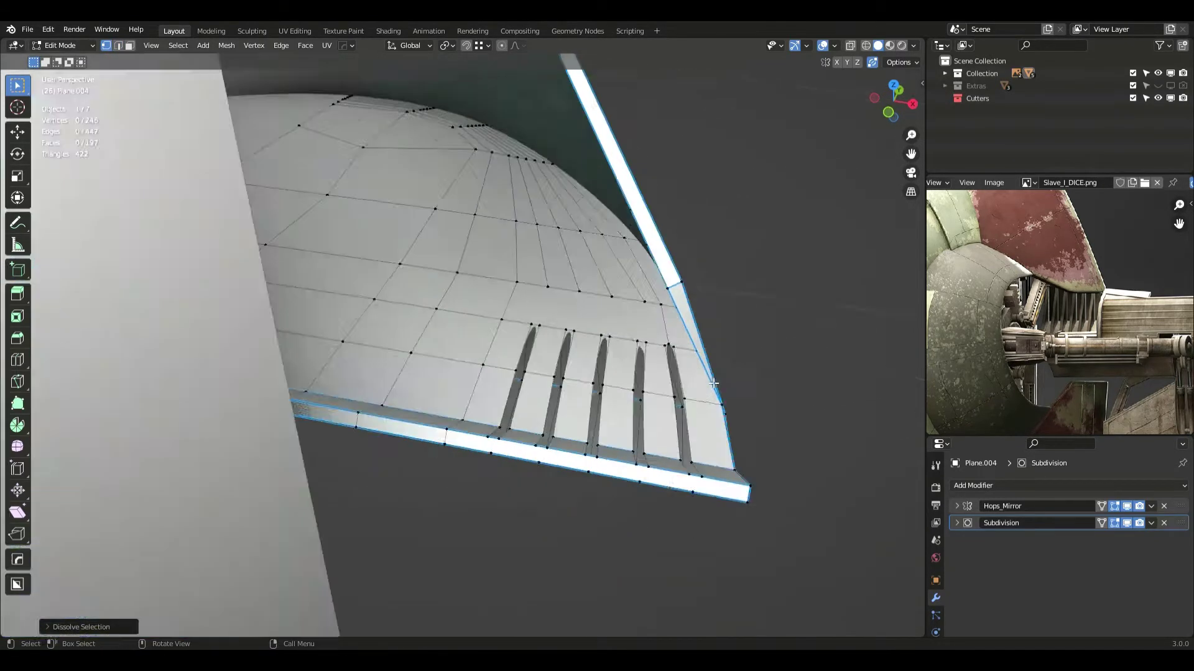
mouse_move(473, 484)
middle_down()
mouse_move(550, 386)
mouse_move(864, 509)
middle_up()
scroll(551, 385, up, 3)
click(864, 509)
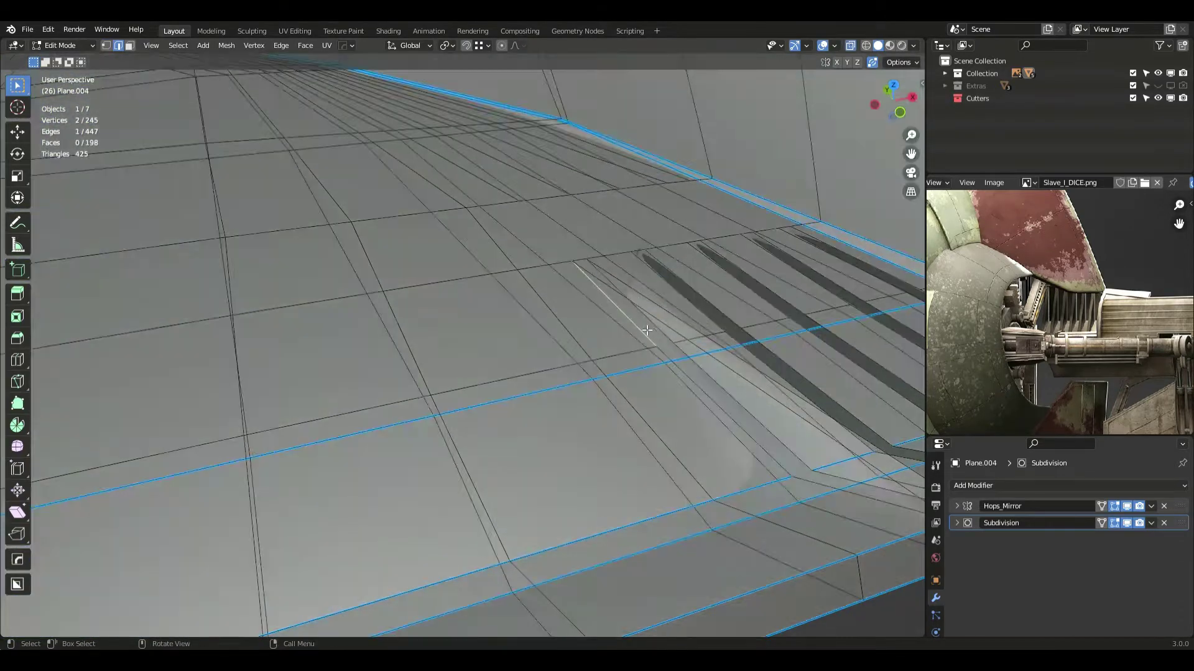
key(q)
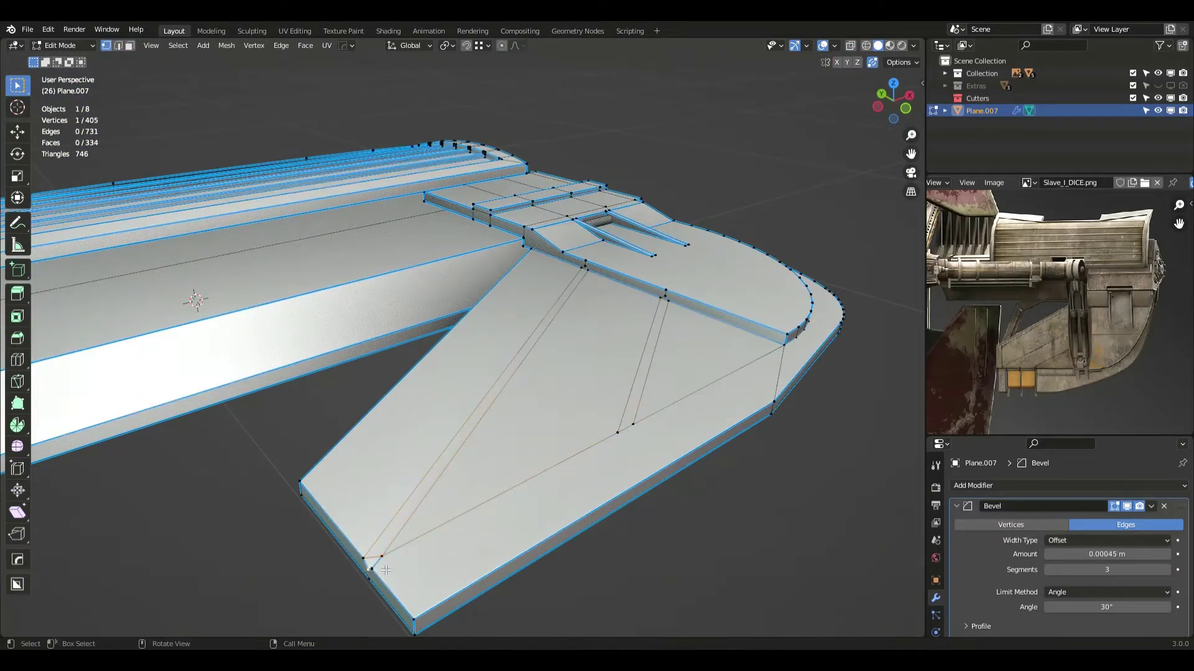
- Dissolve the stray vertex and connect the diagonal face strips into two grooves
key(ctrl+x)
key(3)
click(565, 307)
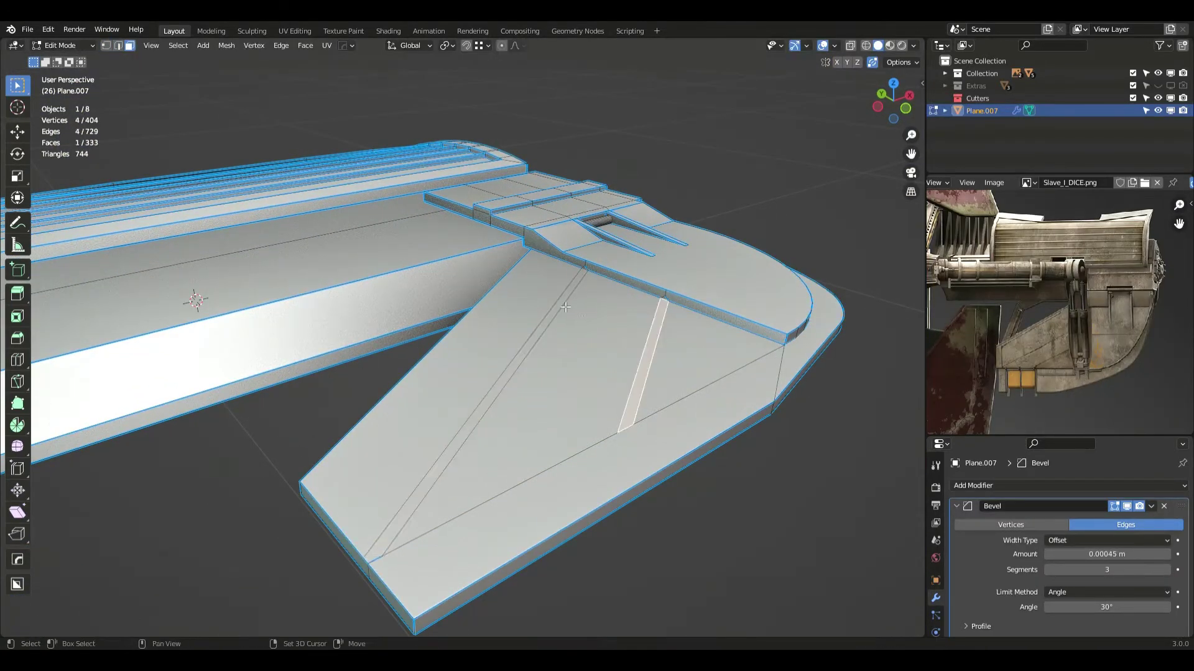
key(1)
middle_drag(566, 307, 542, 357)
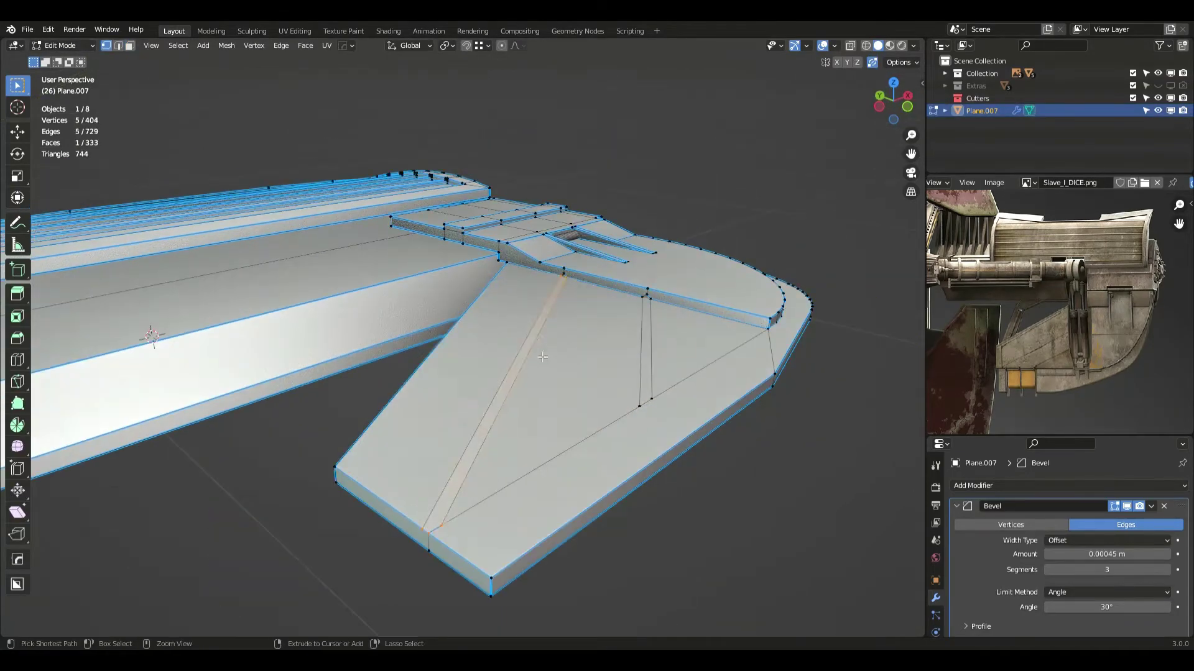
key(j)
key(3)
ctrl+click(621, 373)
middle_drag(621, 373, 747, 459)
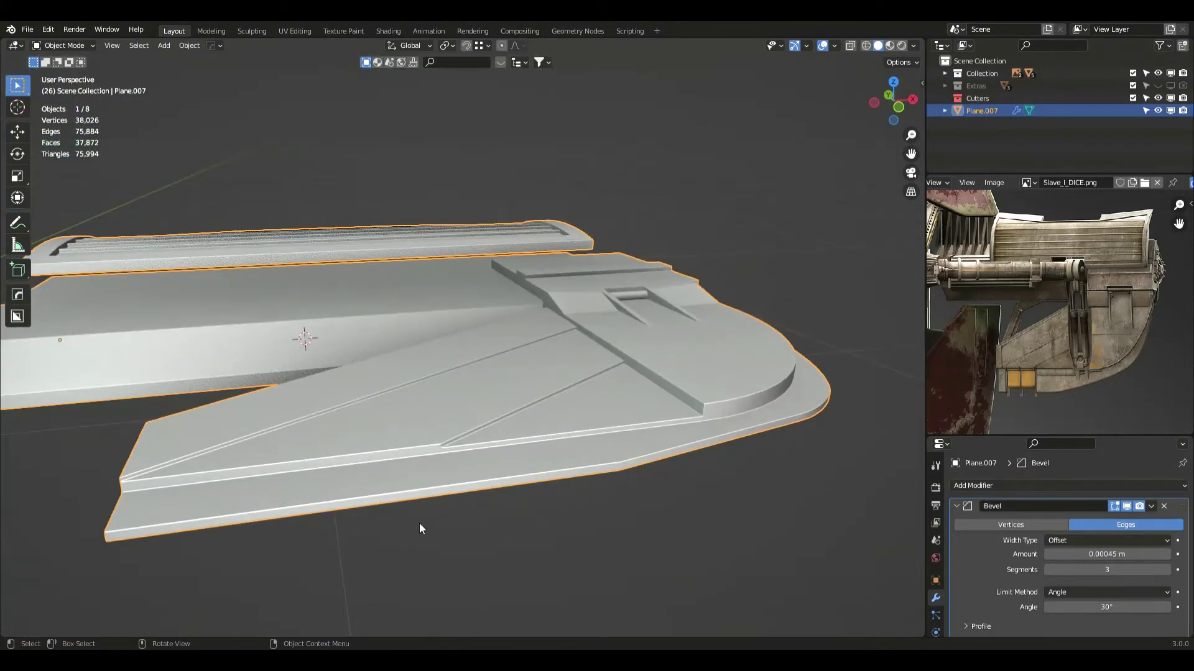
- Enter Edit Mode in Top view and apply HardOps Sharpen to the plate
key(Tab)
click(893, 81)
key(k)
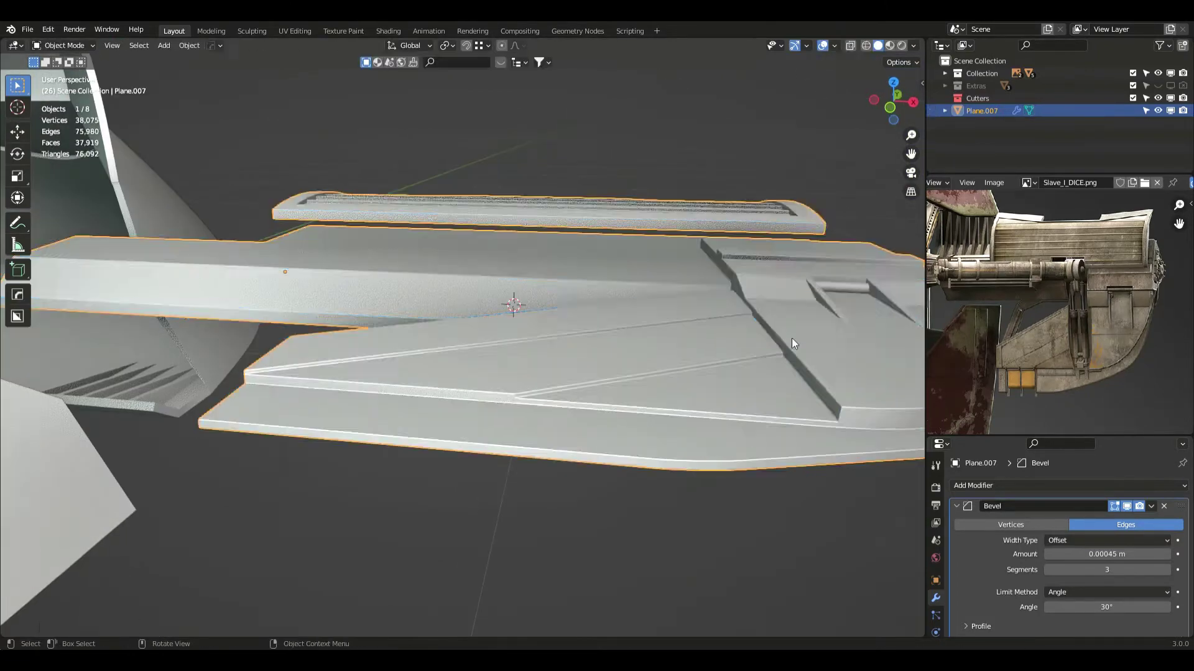
key(q)
click(770, 360)
mouse_move(710, 413)
middle_down()
mouse_move(538, 382)
mouse_move(583, 426)
middle_up()
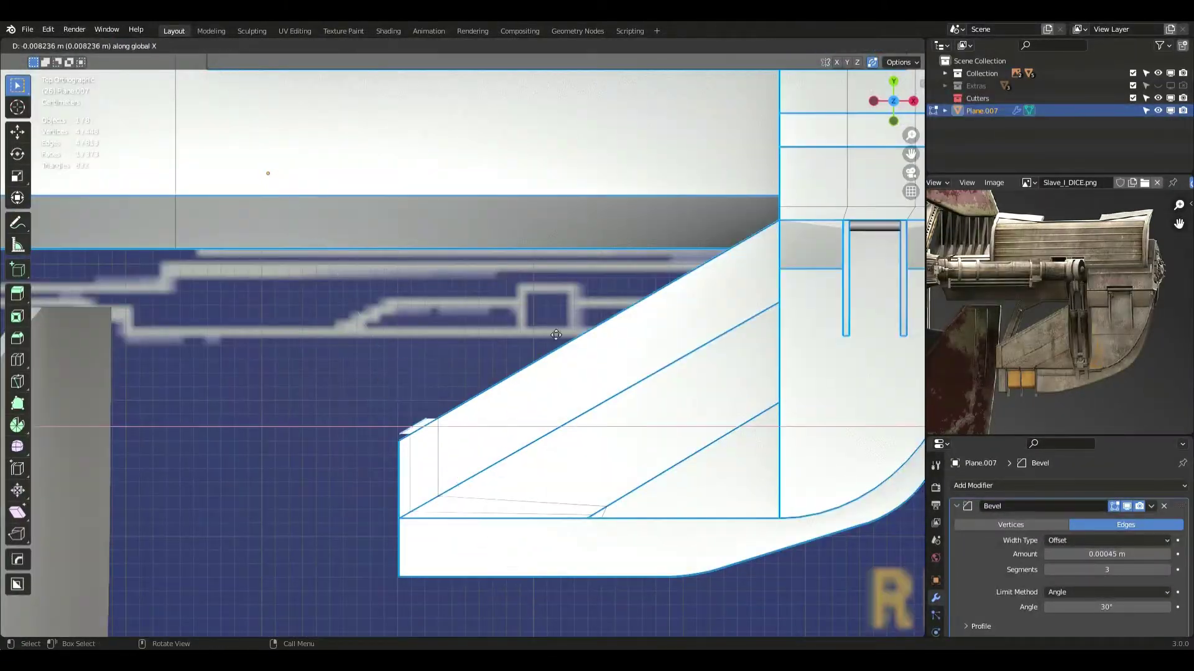
- Stretch the sliver vertices upward and inset the raised frame faces
click(501, 416)
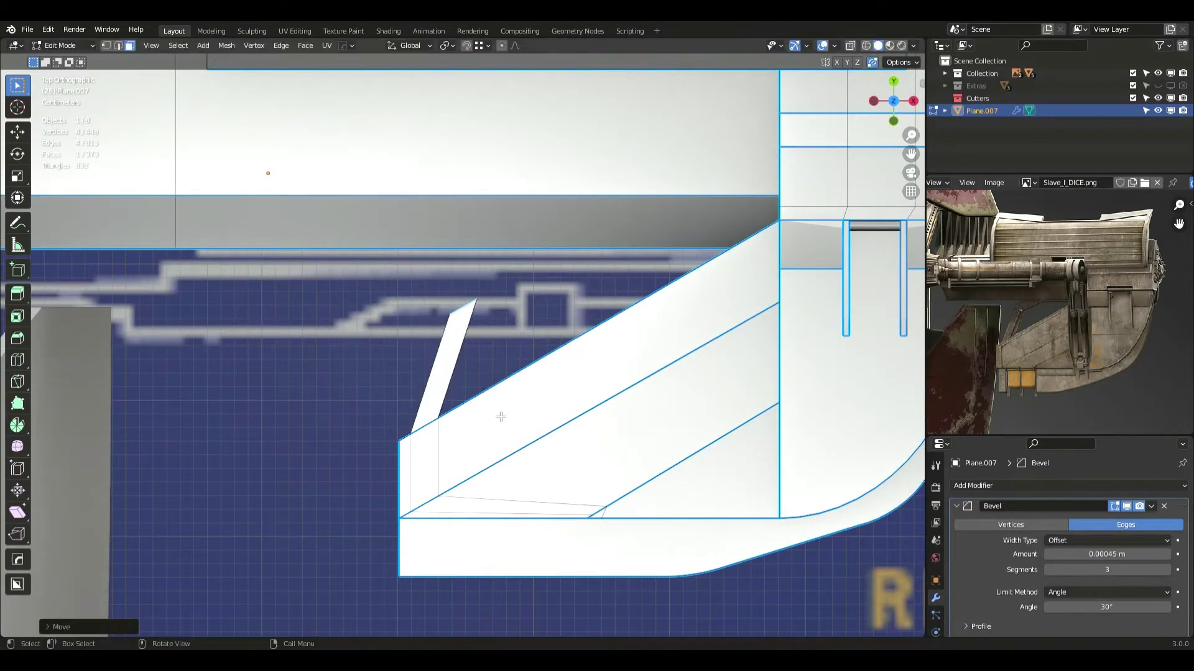
key(g)
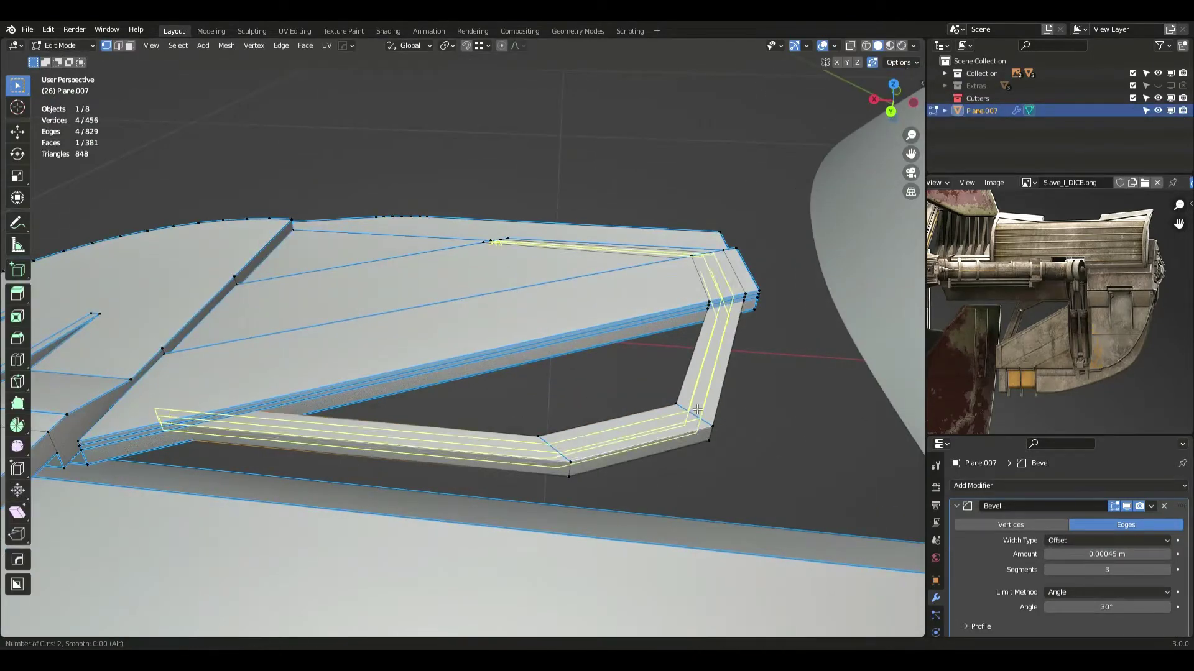
click(768, 407)
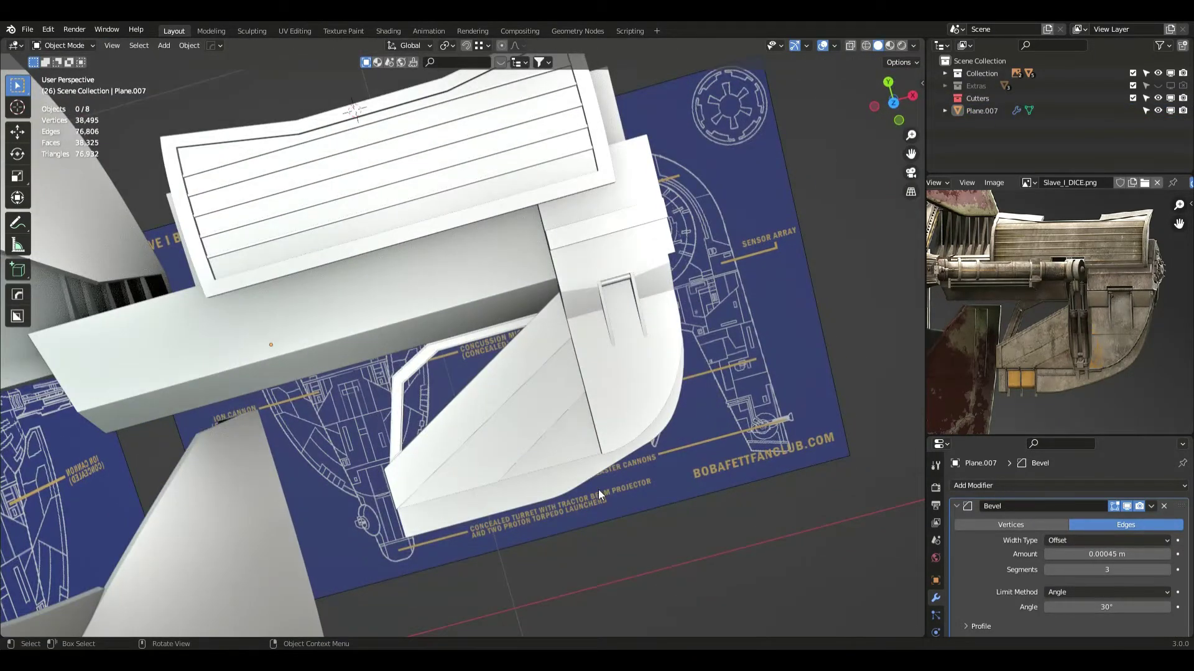
scroll(1016, 300, up, 3)
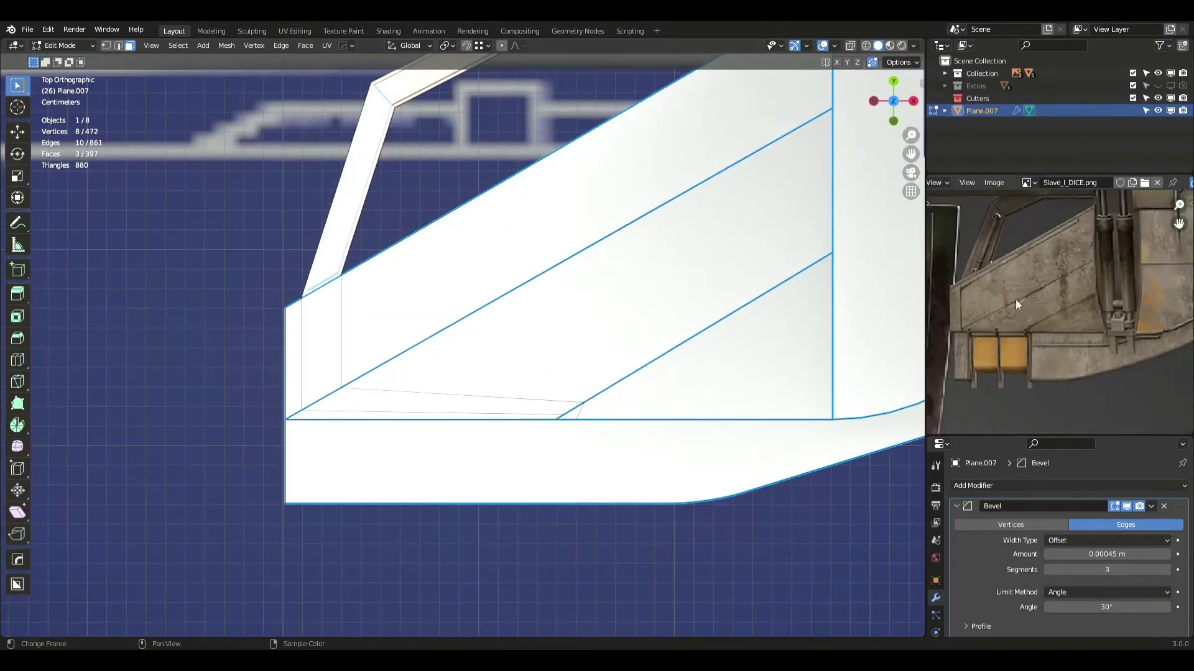
- Make knife cuts across the plate from its top edge to its bottom edge
key(k)
click(315, 421)
click(315, 502)
key(Return)
key(k)
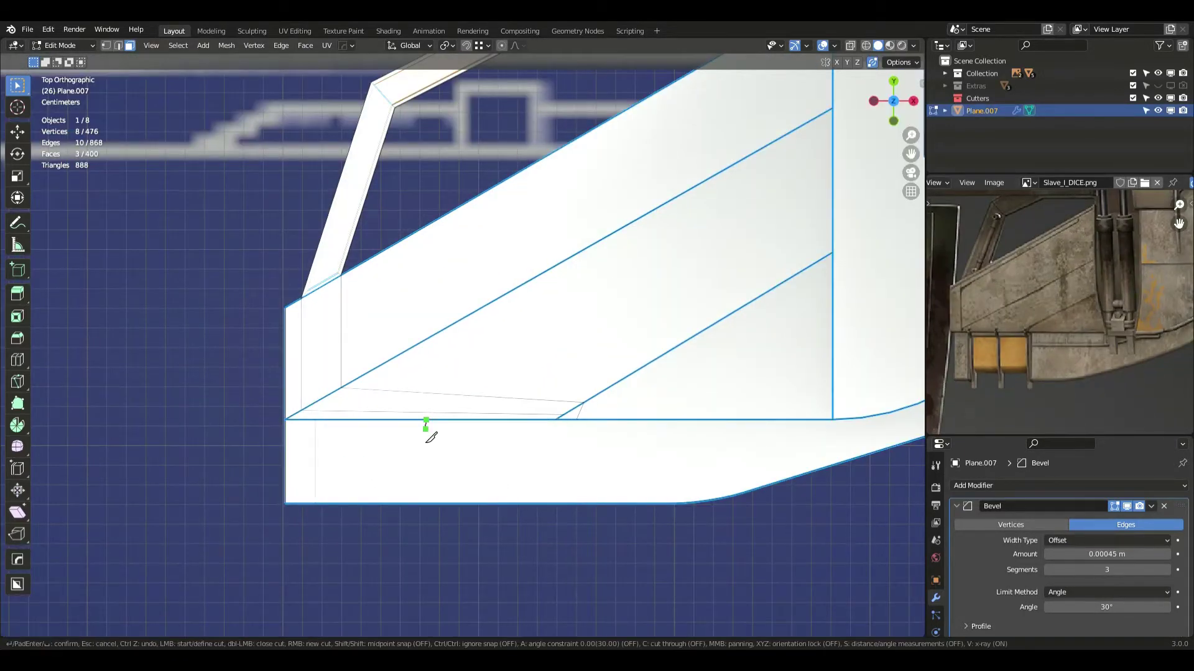
click(426, 420)
middle_drag(426, 554, 439, 222)
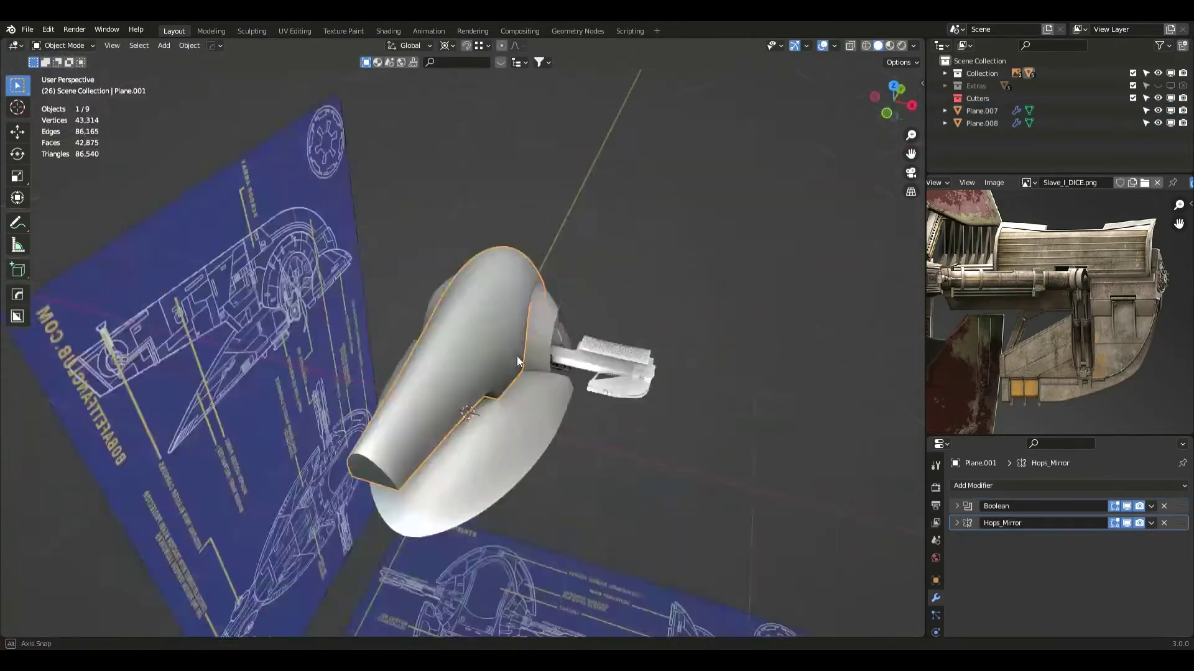
mouse_move(517, 360)
middle_down()
mouse_move(682, 440)
mouse_move(527, 460)
mouse_move(465, 509)
mouse_move(497, 476)
mouse_move(625, 435)
middle_up()
- Add a cylinder, shrink it, rotate it 90° on Y and sharpen its edges
key(shift+a)
click(628, 186)
key(g)
key(z)
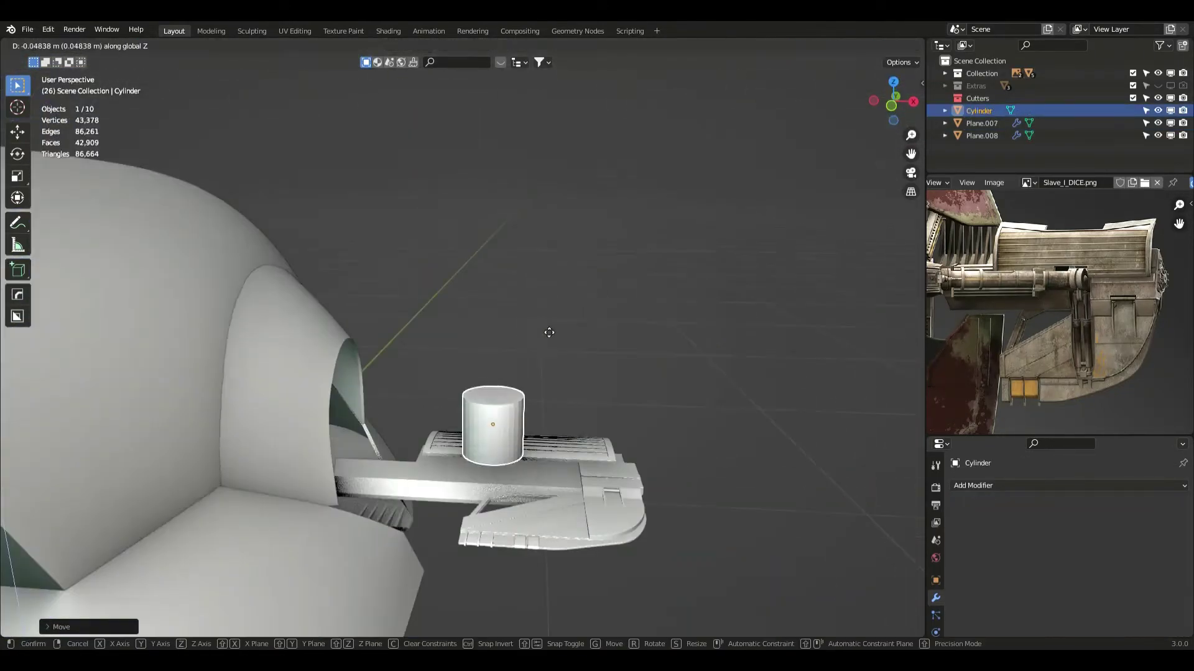
click(549, 333)
scroll(549, 332, up, 2)
key(s)
click(630, 494)
text(ry90)
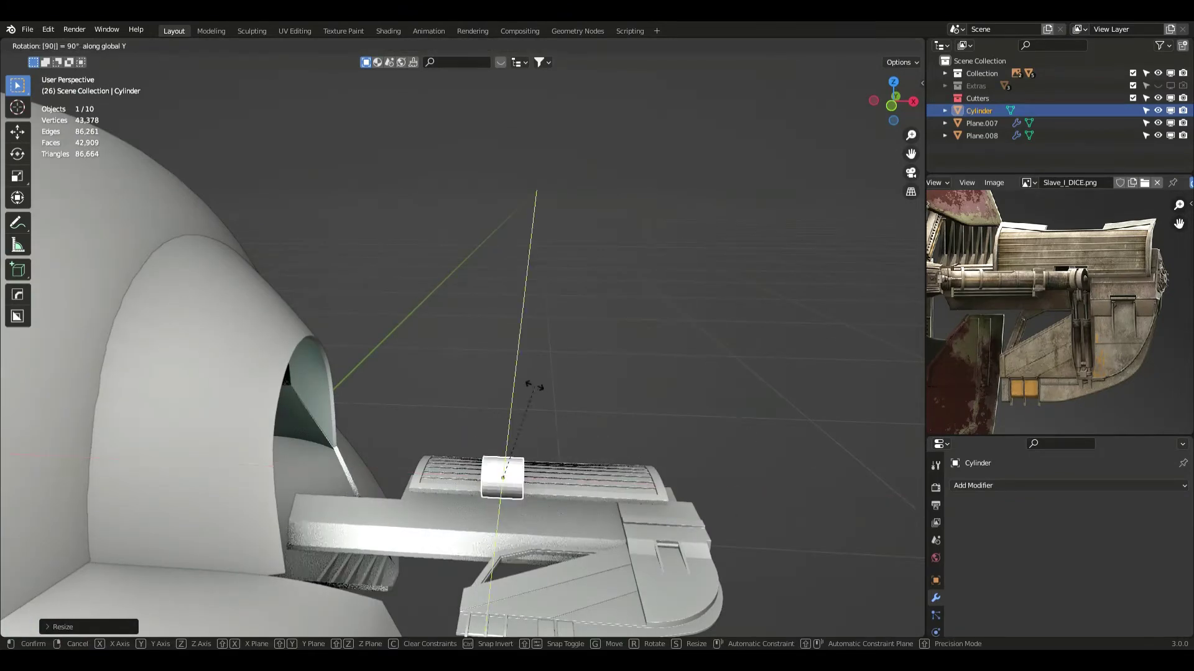
key(Return)
- Move the barrel along X into the hull opening and tilt it on the X axis
middle_drag(533, 385, 566, 404)
key(g)
key(x)
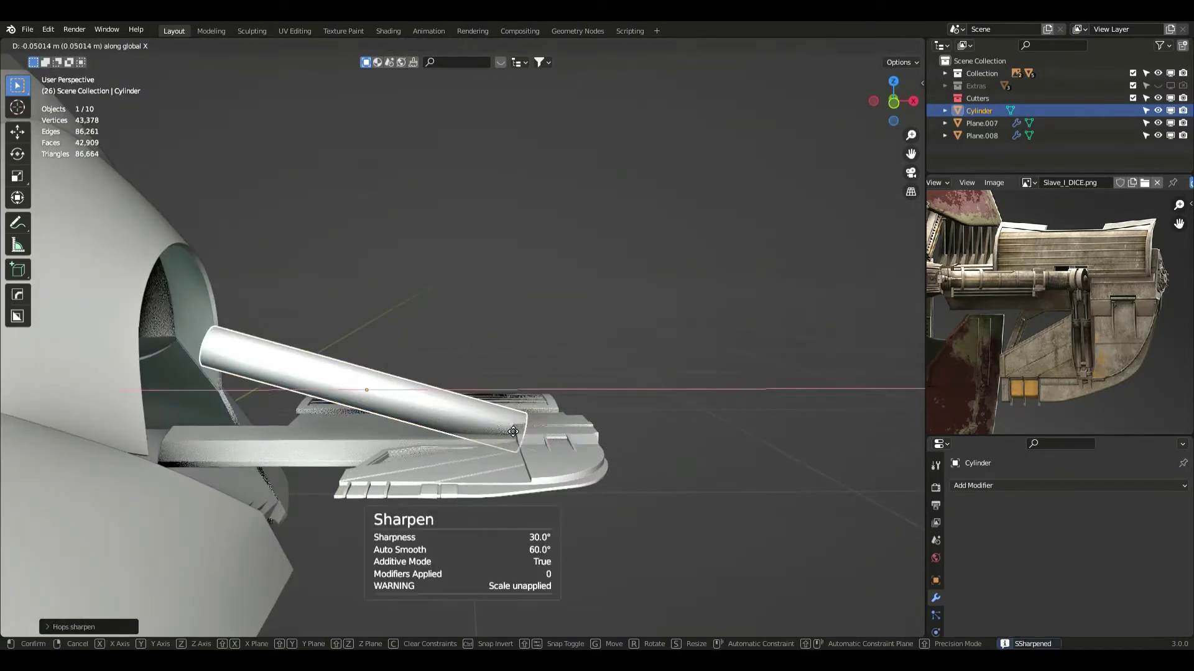
click(501, 405)
middle_drag(501, 405, 433, 319)
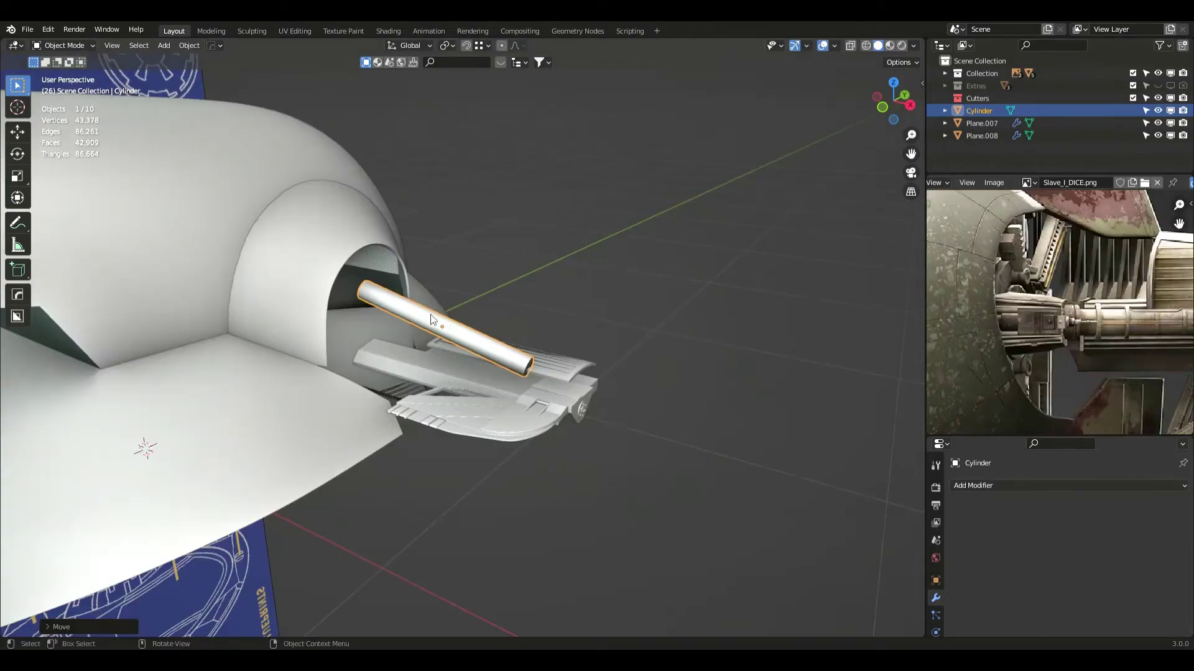
scroll(433, 320, up, 3)
scroll(433, 320, down, 3)
key(KP_7)
key(r)
key(z)
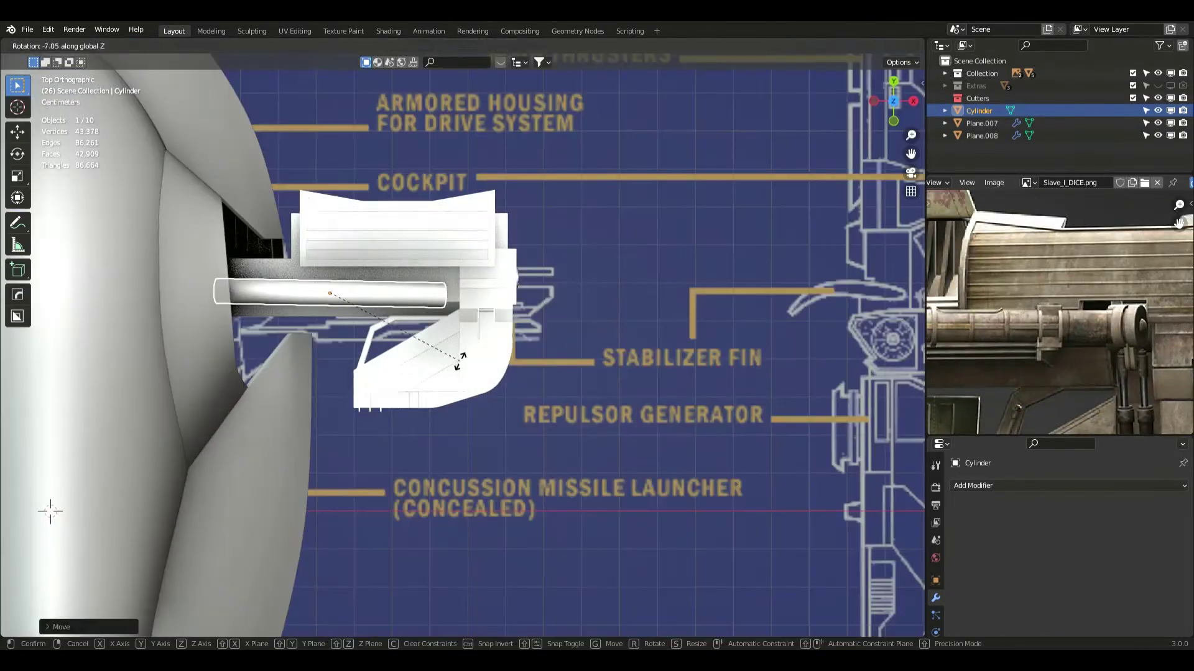
key(x)
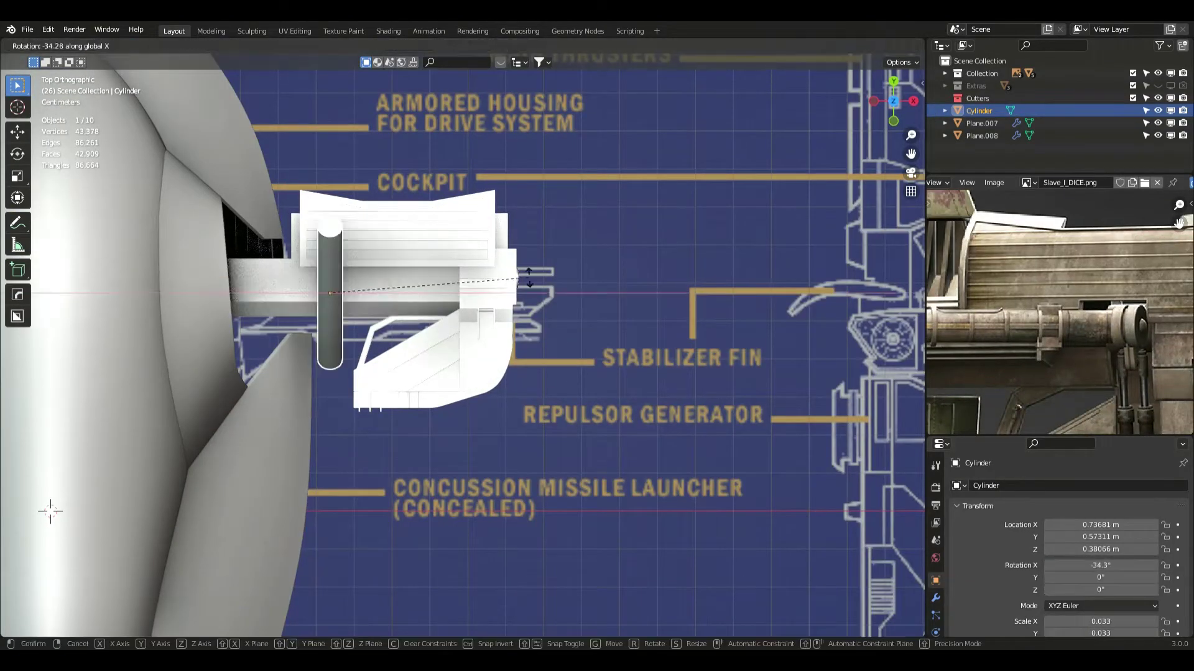
click(528, 286)
- Fill the barrel's end circle with a face and extrude it
middle_drag(528, 286, 199, 360)
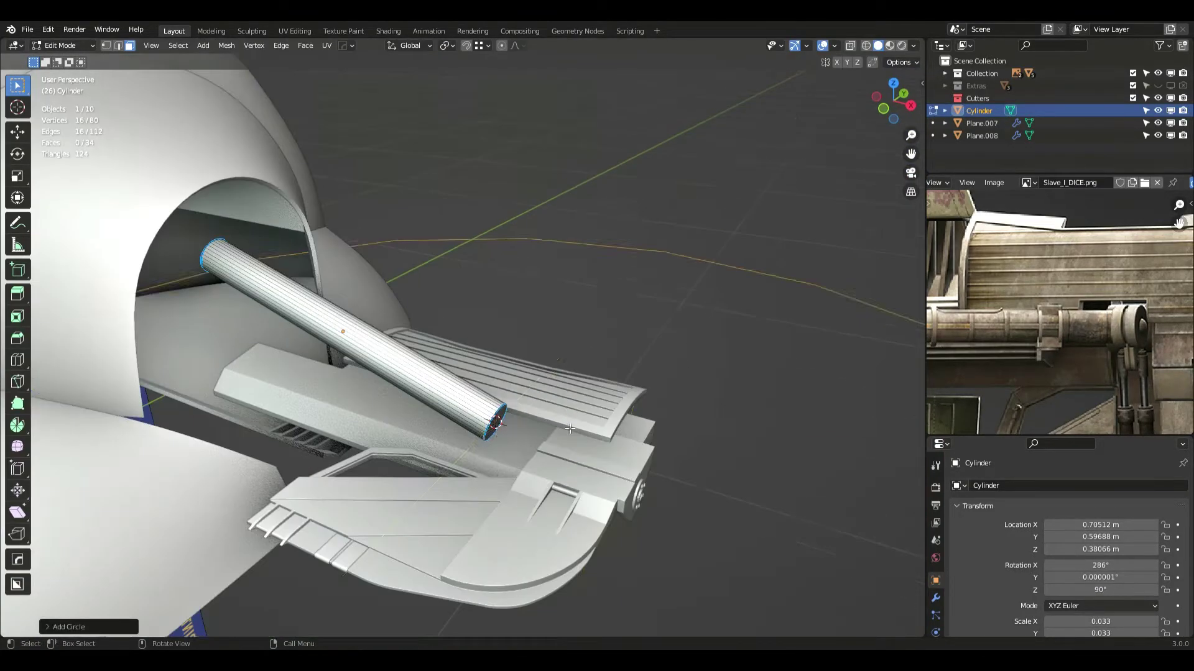
key(f)
key(e)
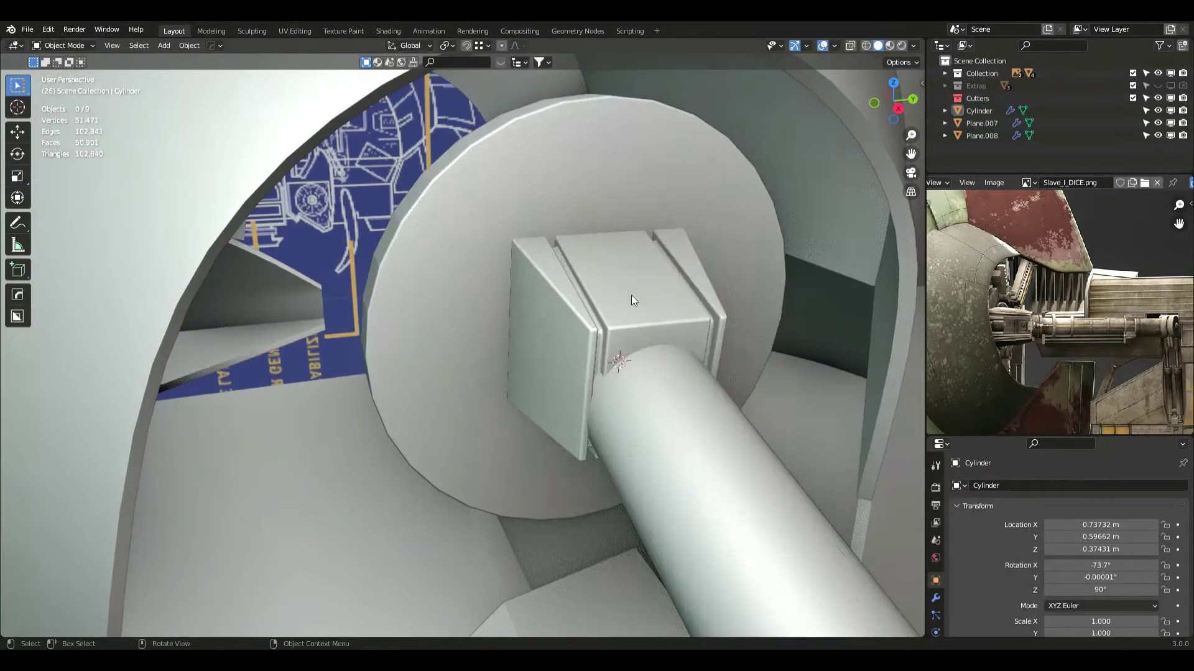
- Inset the cannon housing's top face and scale the inset along Y
key(i)
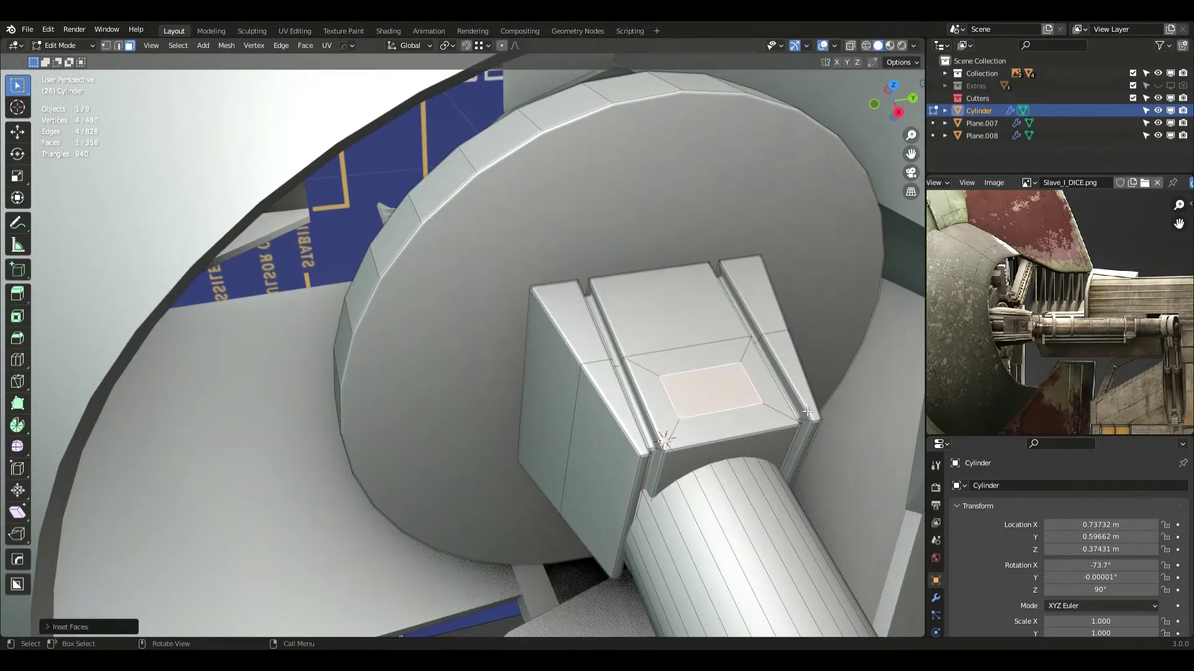
key(s)
key(y)
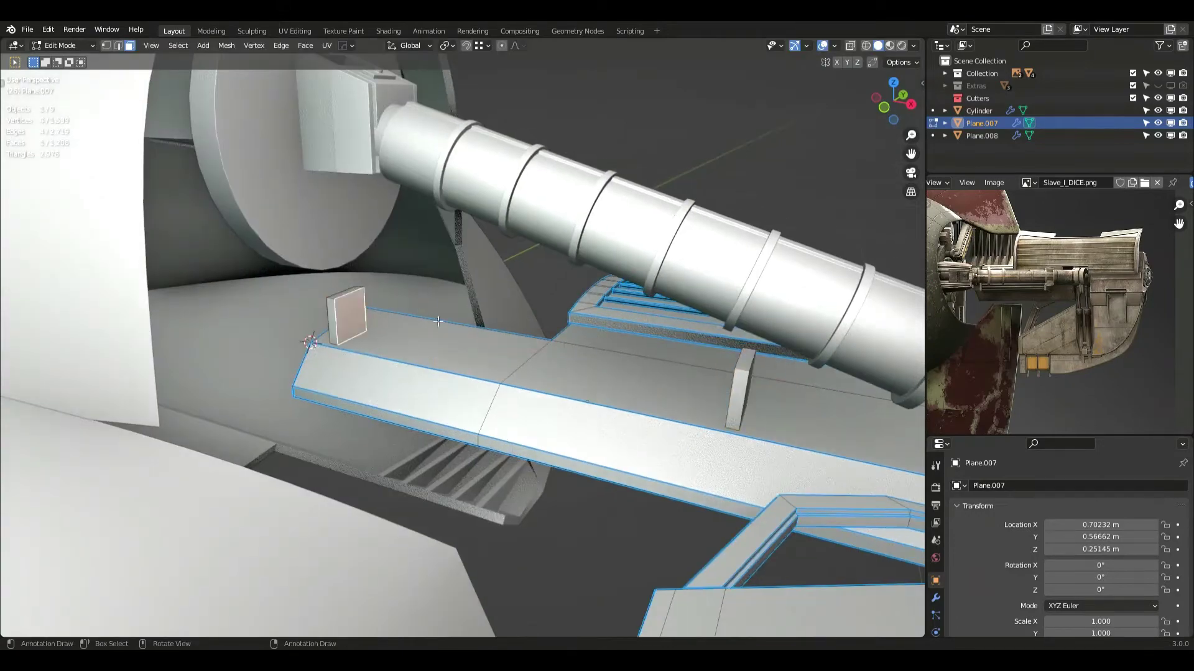
- Add a small cylinder at the 3D cursor for the rod and enter Edit Mode on it
key(shift+a)
click(398, 391)
key(s)
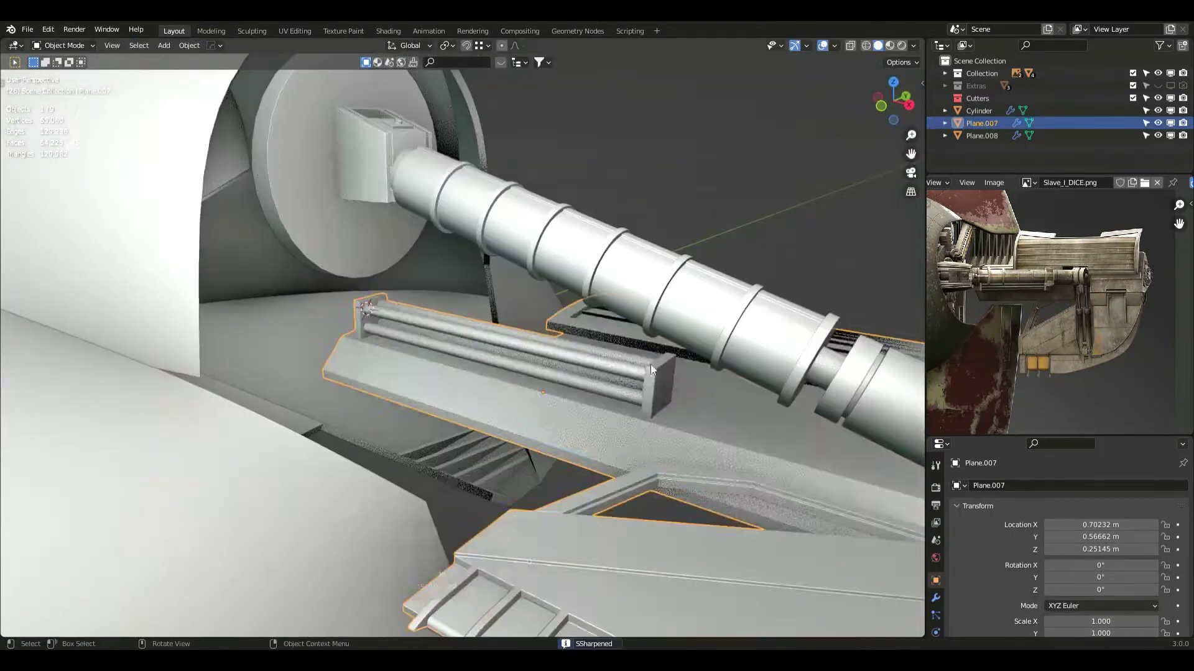
key(Tab)
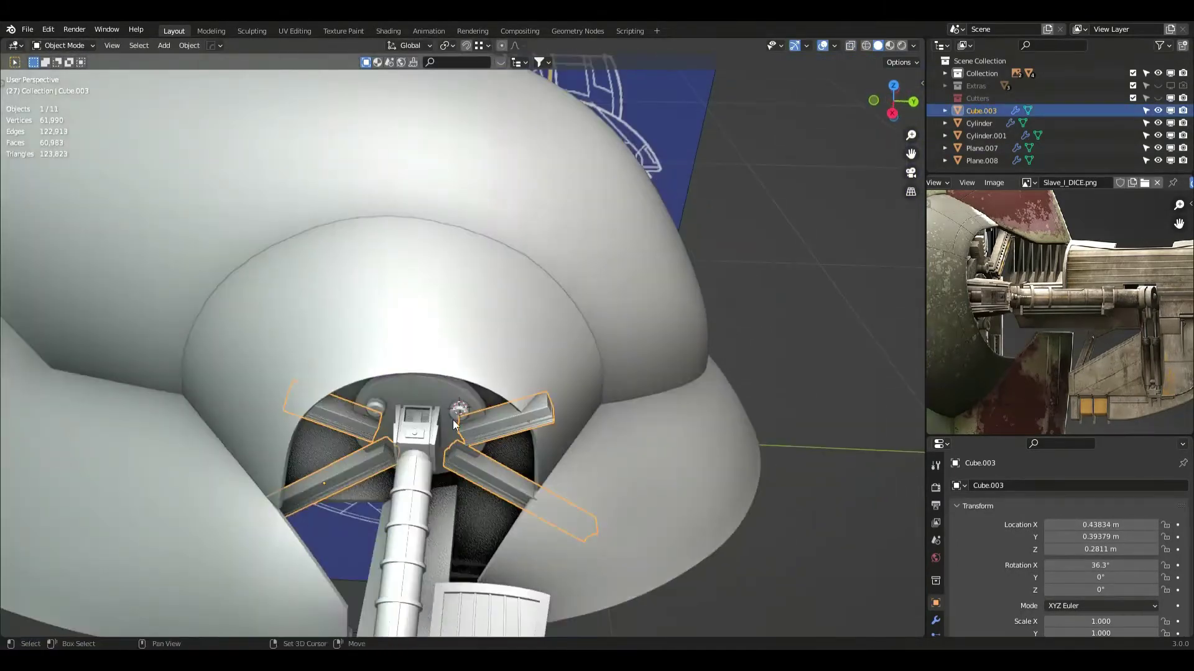
- Select the strut Cube.003 and set the transform orientation to Normal
scroll(460, 490, up, 5)
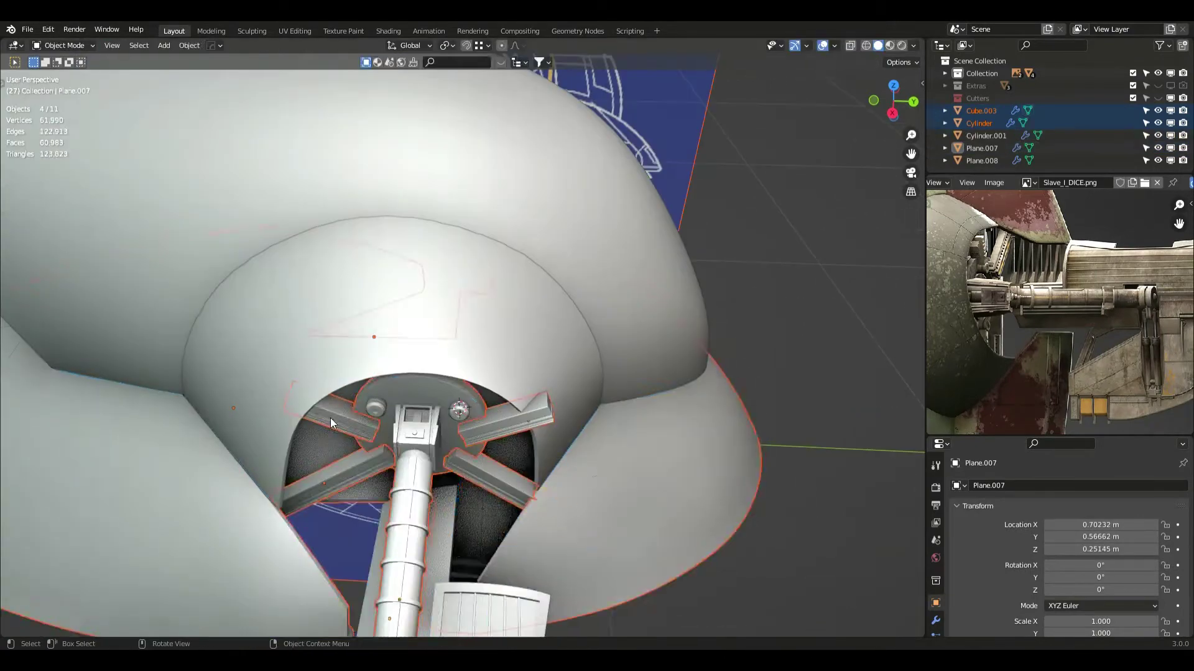
click(446, 454)
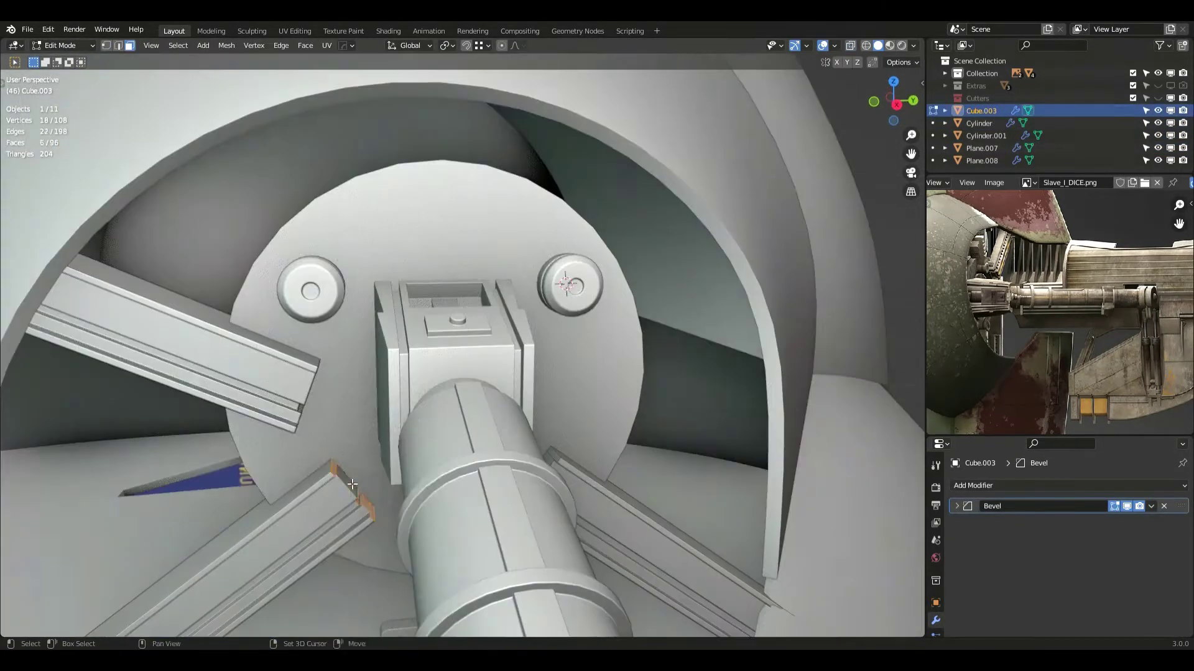
key(comma)
click(257, 484)
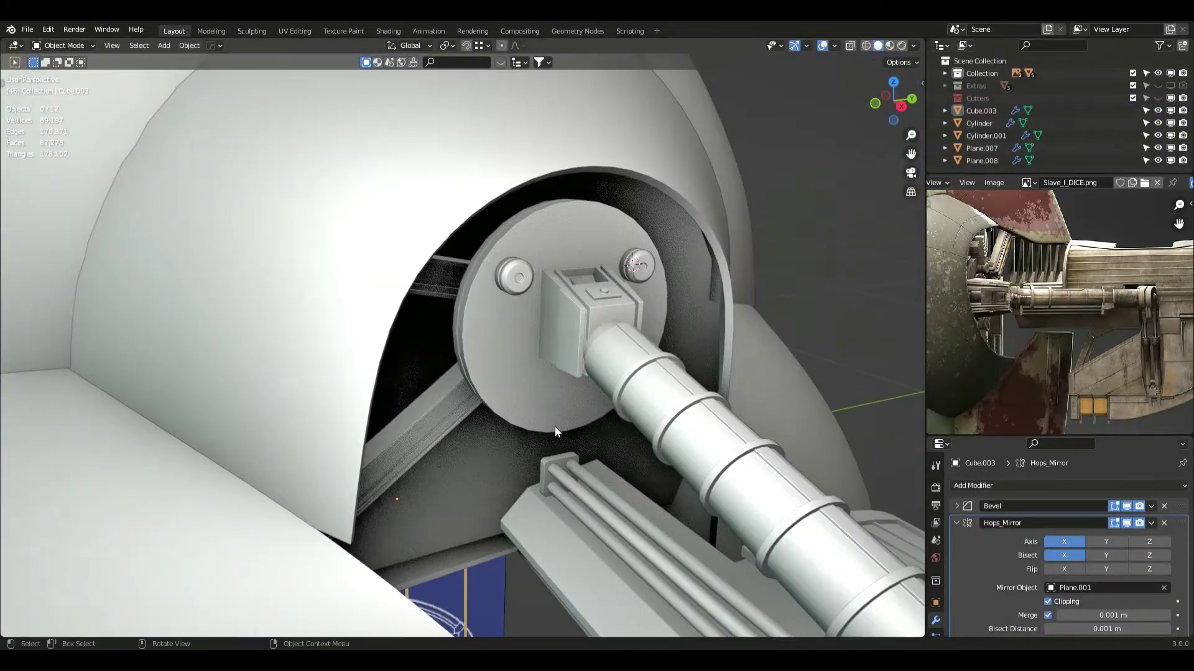
click(536, 394)
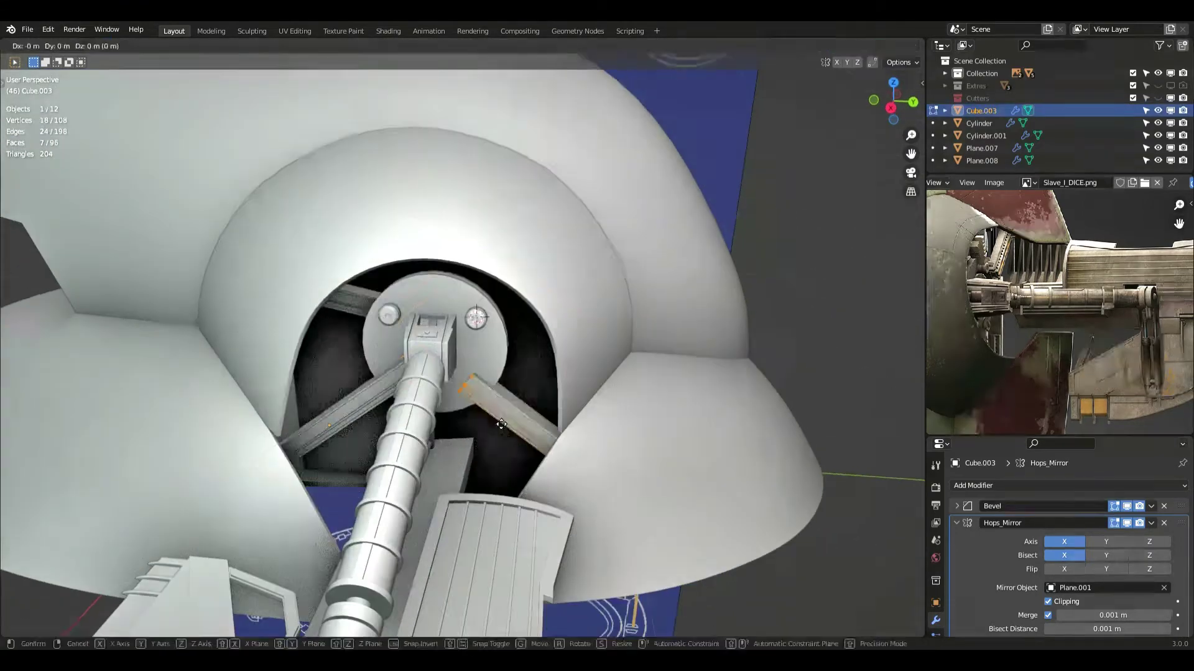
middle_drag(543, 427, 492, 425)
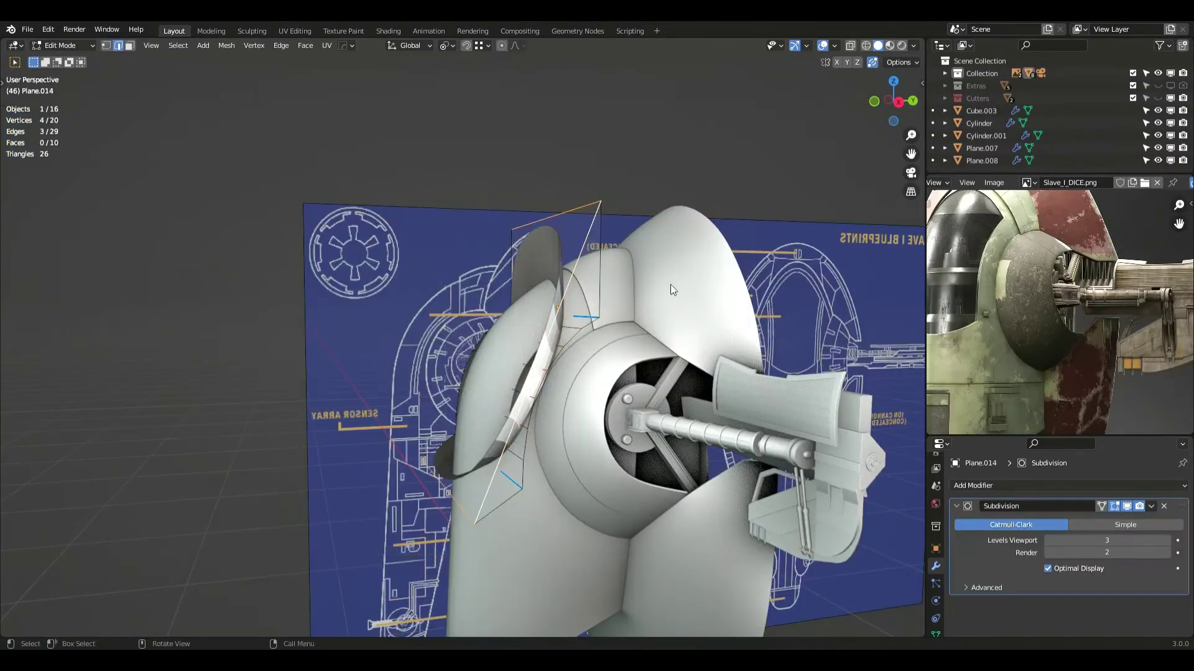
- Finish extruding Plane.015's panel edge along the hull
click(641, 353)
mouse_move(640, 353)
middle_down()
mouse_move(547, 356)
mouse_move(647, 374)
middle_up()
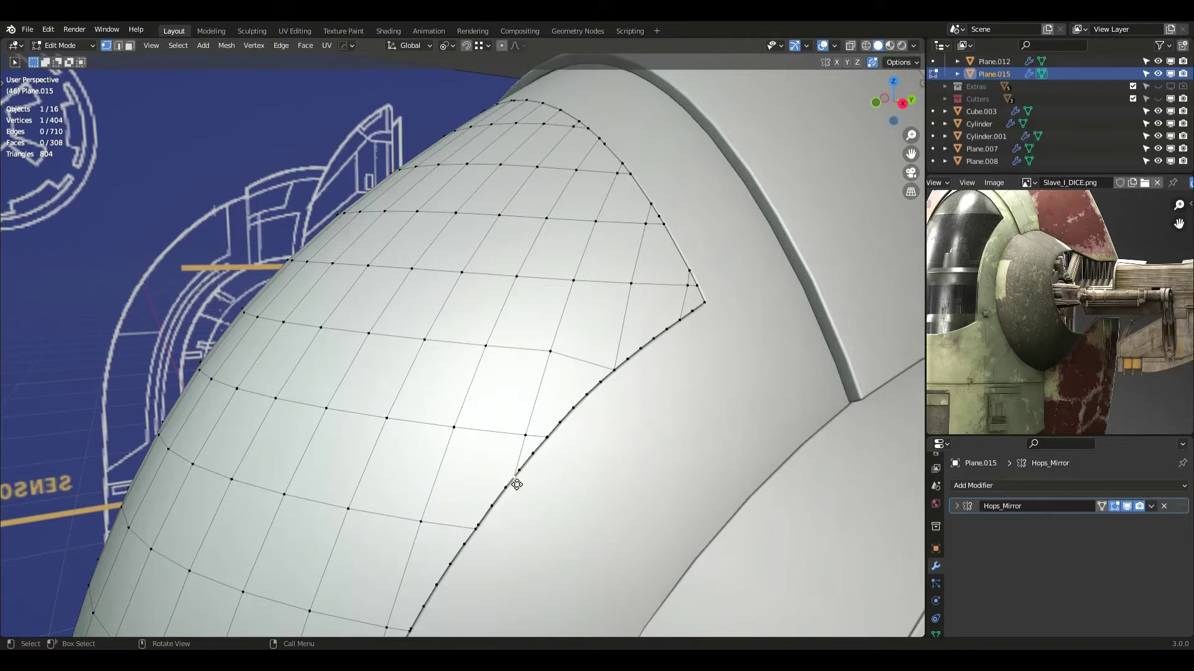
- Select hull panel Plane.003, then deselect everything and switch to the right side view
scroll(557, 293, up, 3)
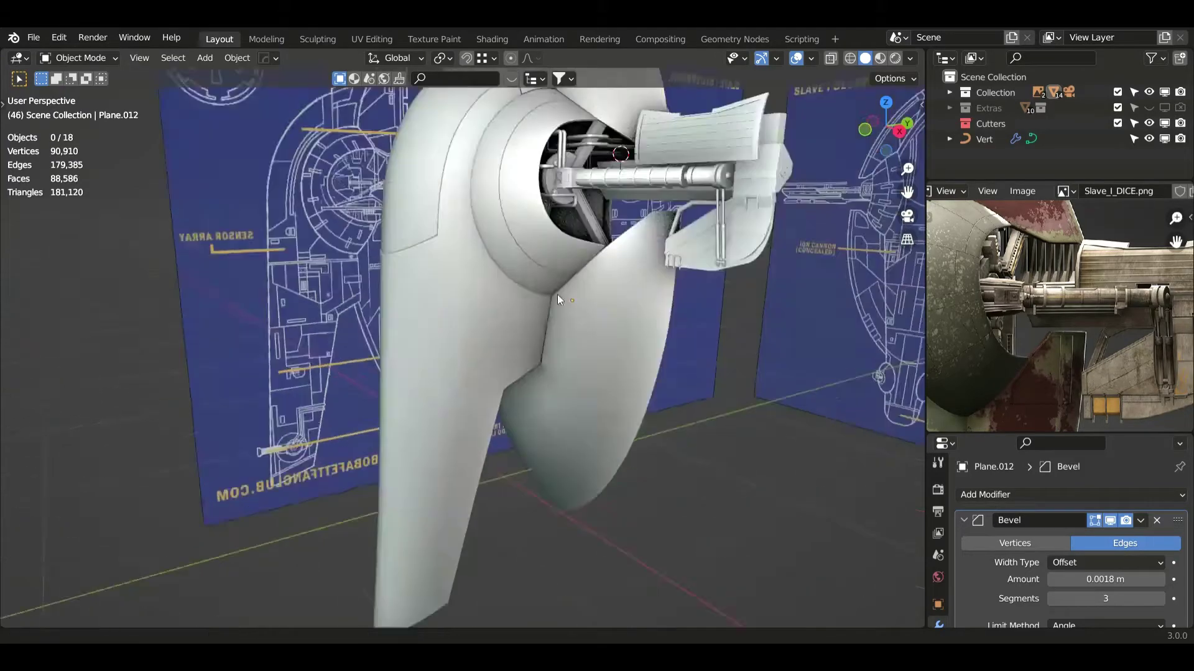
scroll(557, 293, up, 3)
click(349, 369)
key(alt+a)
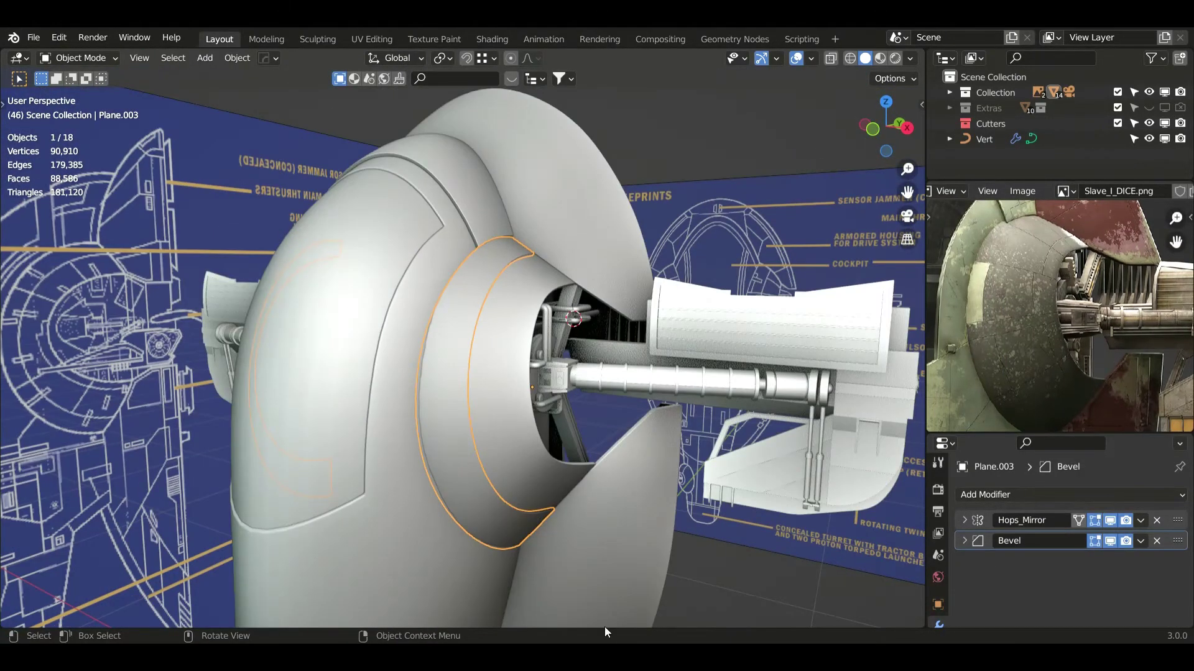
scroll(605, 627, down, 5)
middle_drag(639, 438, 601, 327)
key(KP_3)
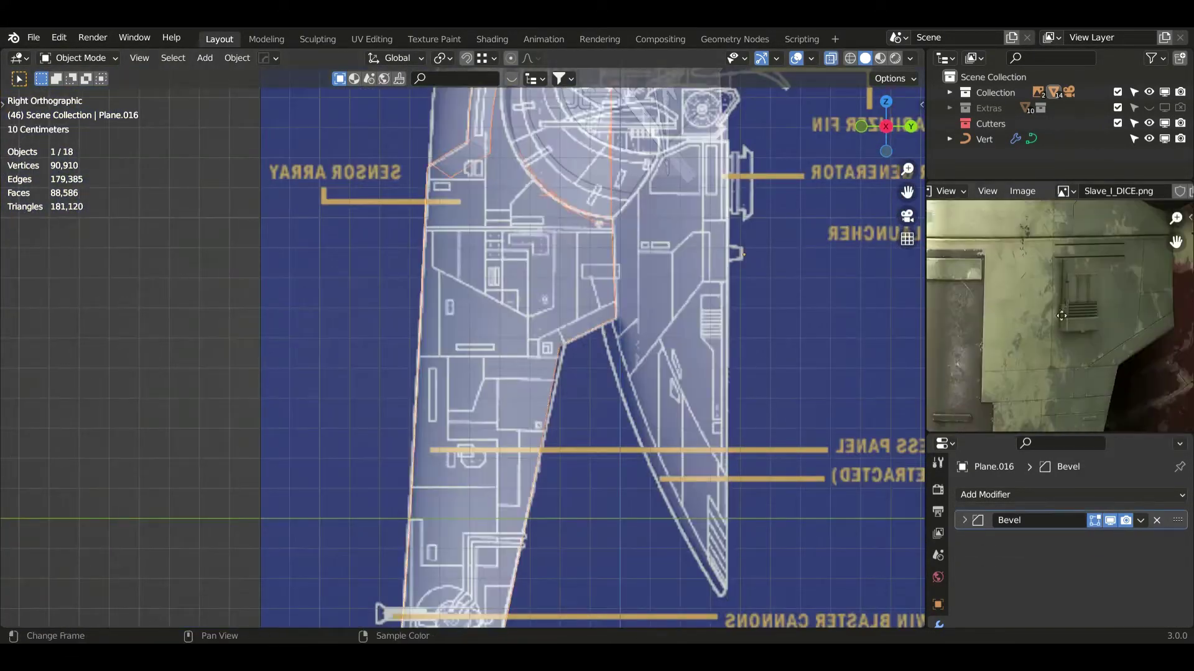
- Place a cutter cube over the panel, slash-cut the panel with it, and delete the cutter
key(shift+a)
click(789, 323)
scroll(560, 323, down, 4)
key(g)
click(501, 263)
scroll(501, 263, up, 4)
middle_drag(501, 263, 479, 367)
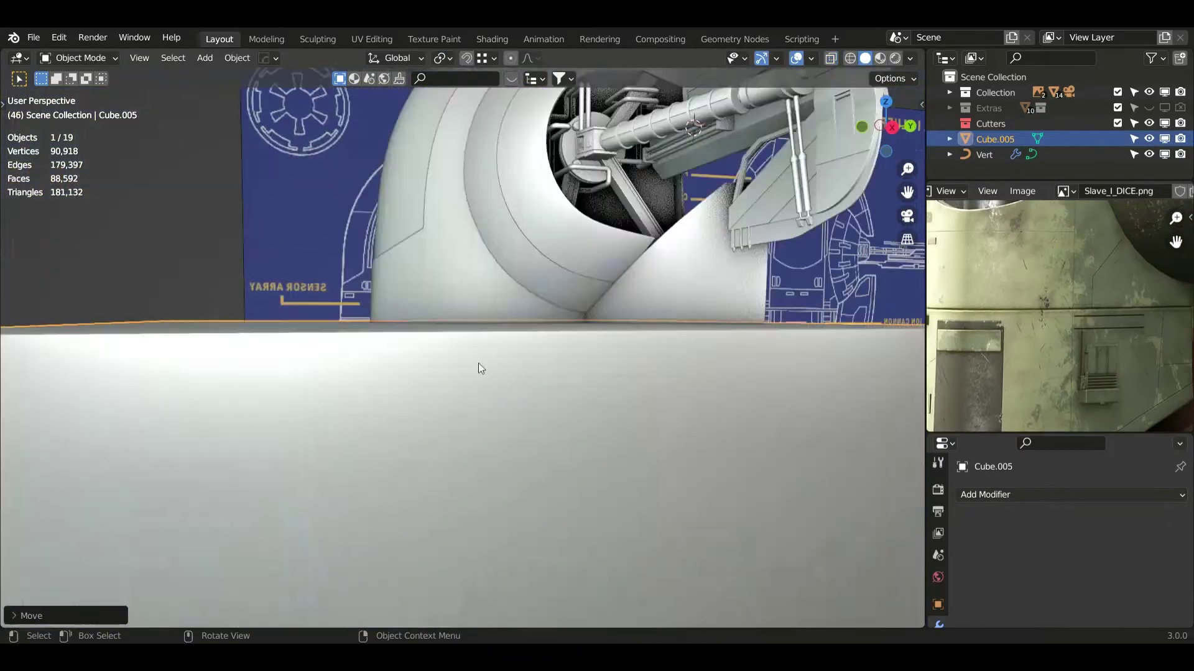
key(ctrl+KP_Divide)
middle_drag(614, 367, 435, 221)
key(Delete)
- Edge-slide the new cut loop to position the seam on the sliced panel
key(Tab)
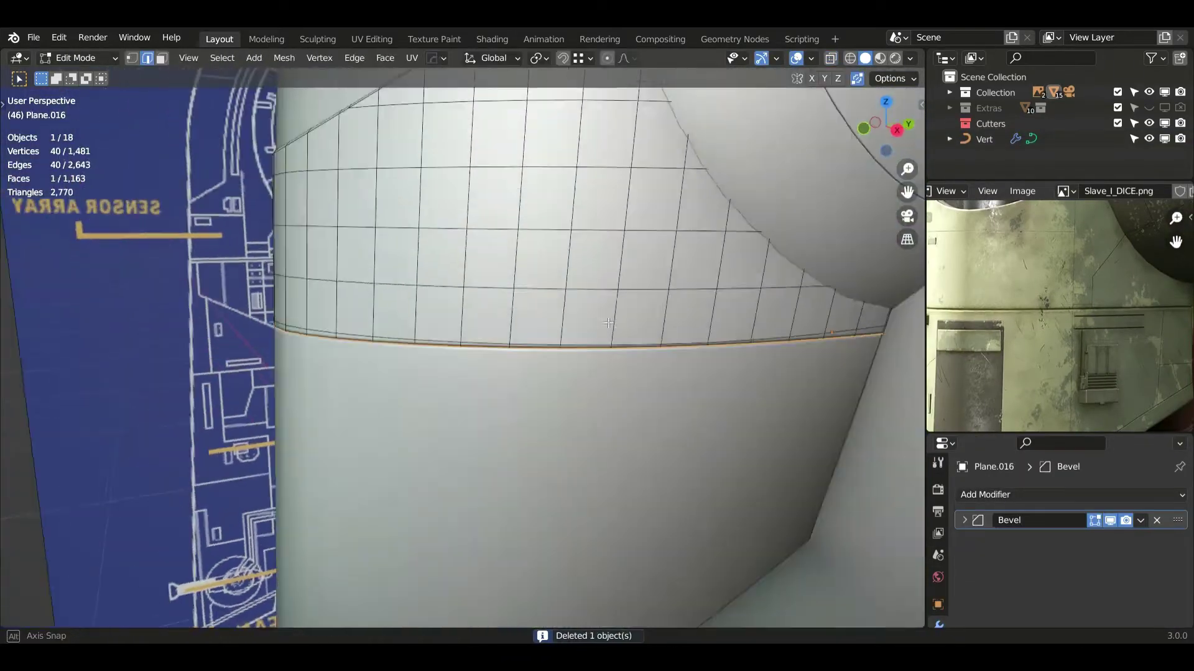
key(g)
key(g)
key(Tab)
scroll(517, 402, down, 5)
key(alt+a)
mouse_move(516, 401)
middle_down()
mouse_move(488, 445)
mouse_move(555, 435)
mouse_move(809, 249)
middle_up()
scroll(487, 440, down, 3)
scroll(898, 145, up, 4)
- Add a sphere at the cannon position, shrink it, and move it in depth along Y
key(KP_3)
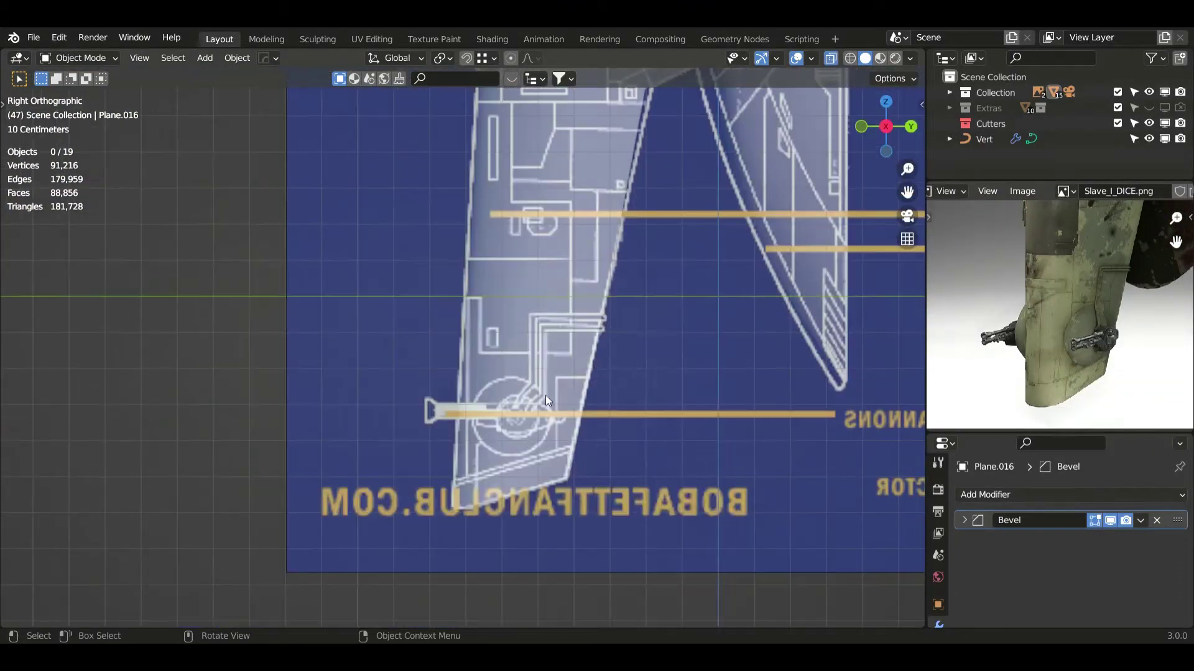
key(KP_1)
key(shift+a)
click(735, 380)
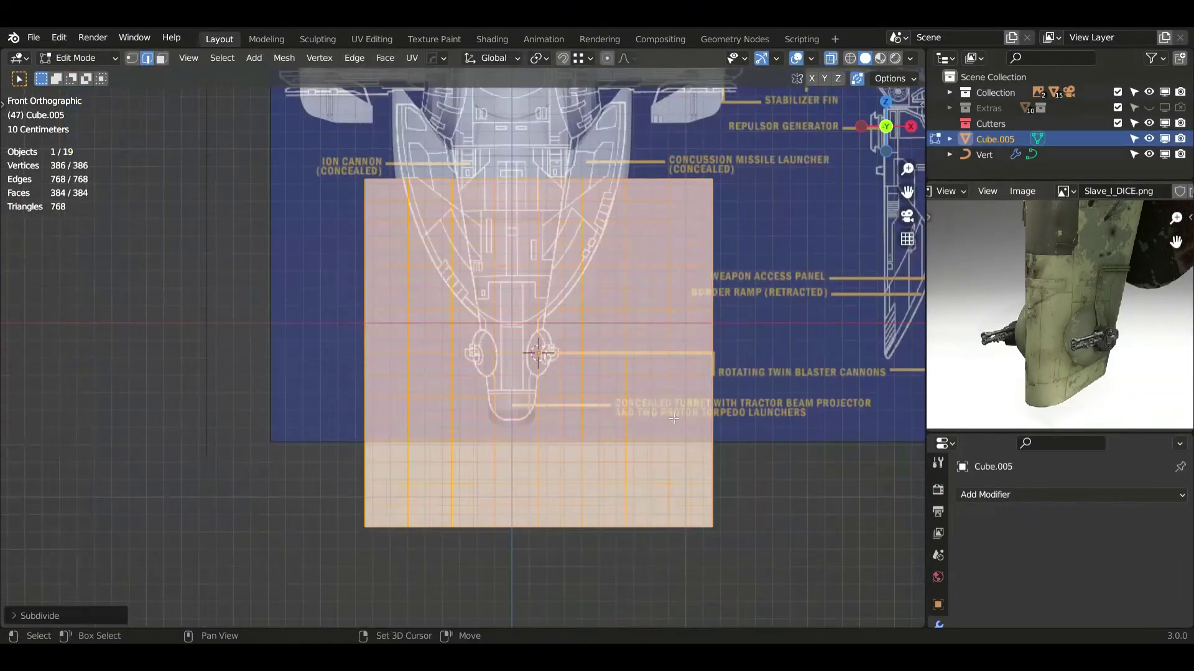
key(s)
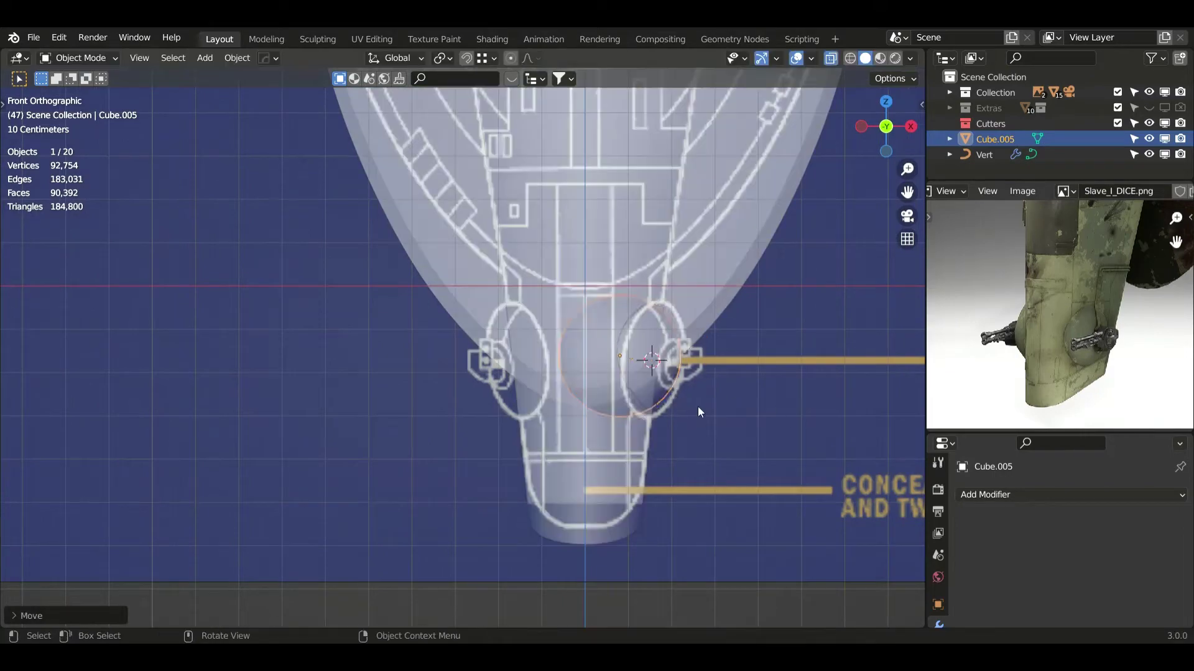
key(g)
key(y)
click(715, 407)
middle_drag(715, 407, 756, 543)
key(s)
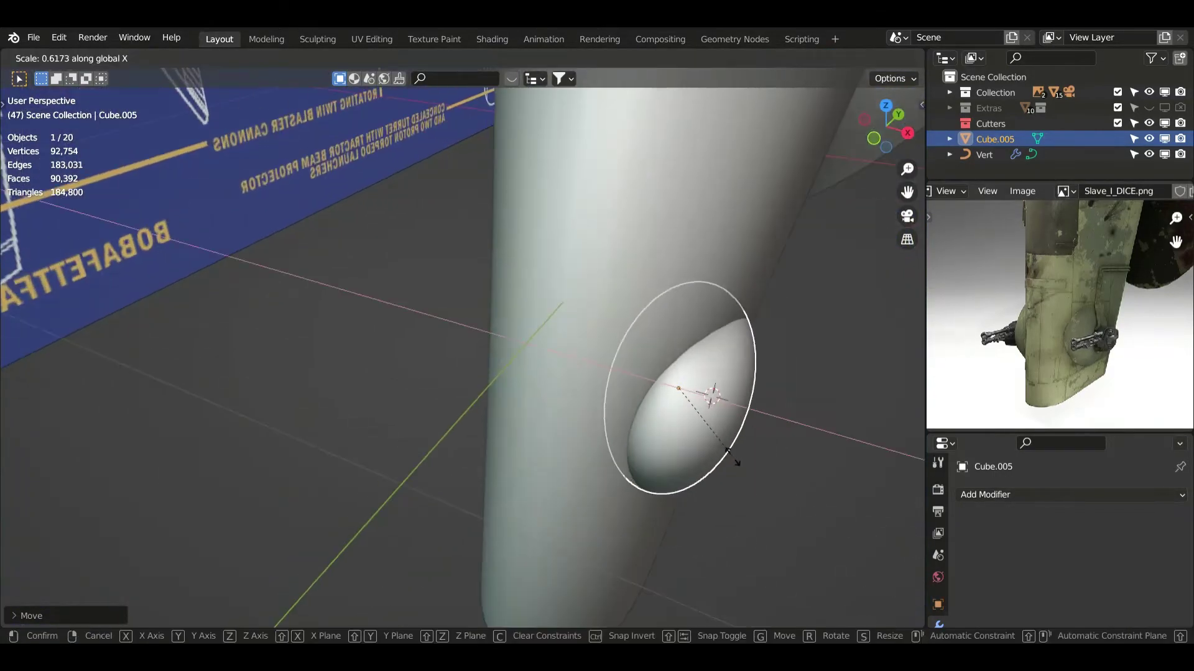
click(734, 402)
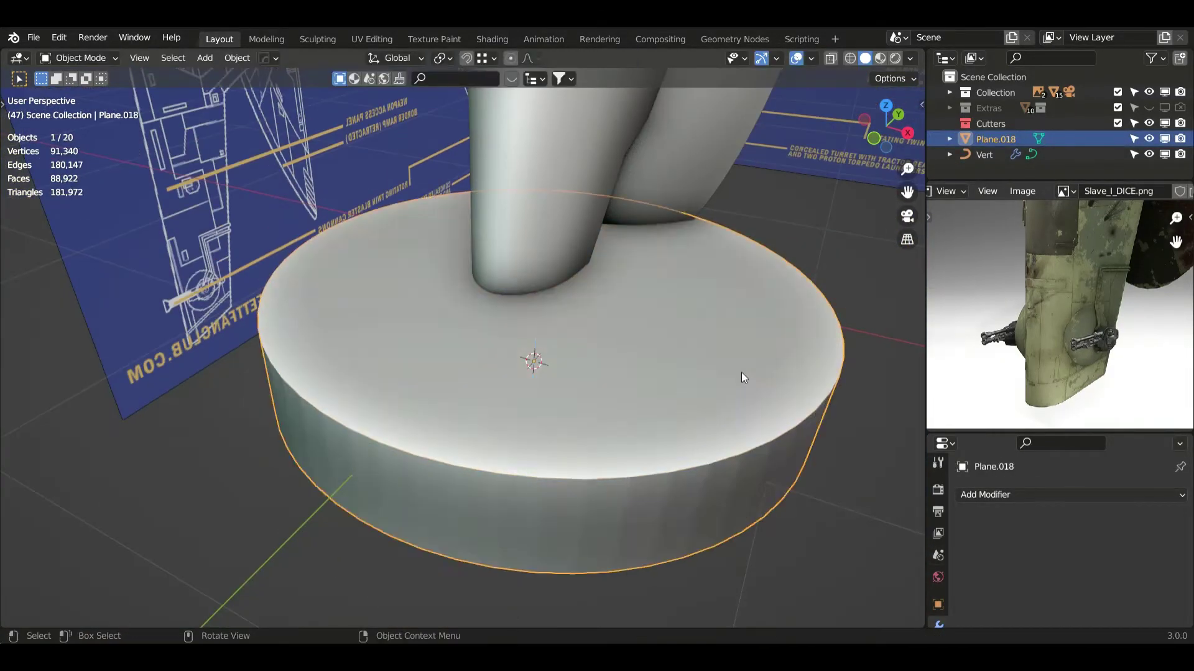
- Sharpen the disc with HardOps, then shrink its surface and bevel its rim edges
key(q)
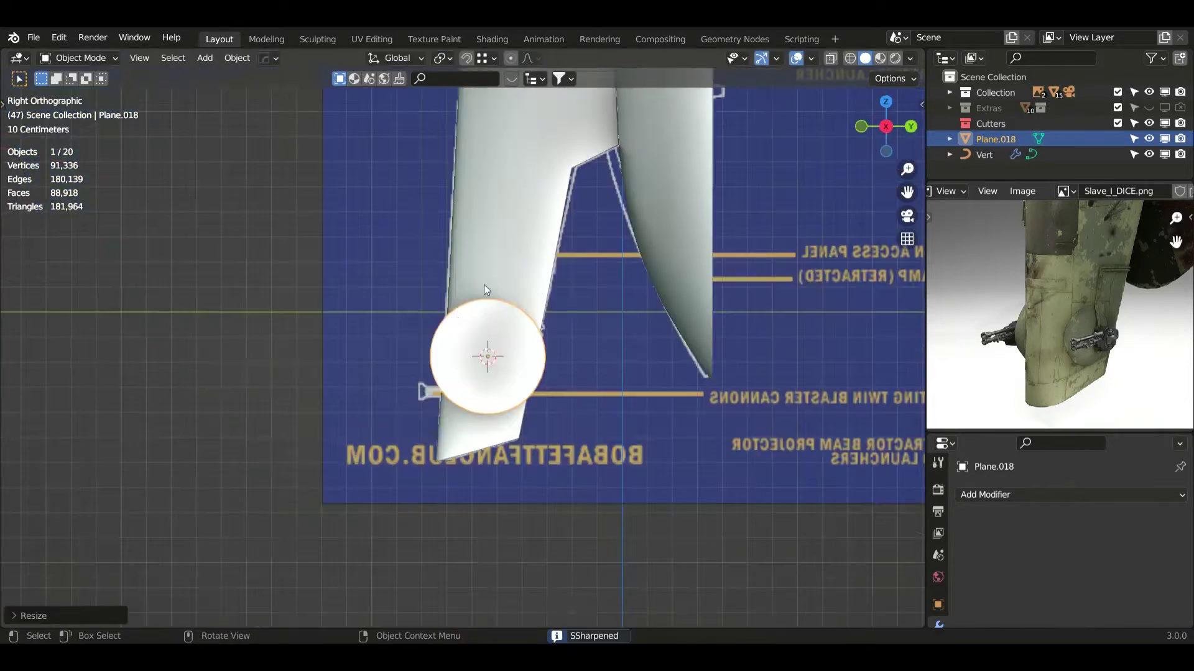
scroll(483, 285, up, 3)
scroll(1040, 282, up, 3)
scroll(1039, 282, down, 3)
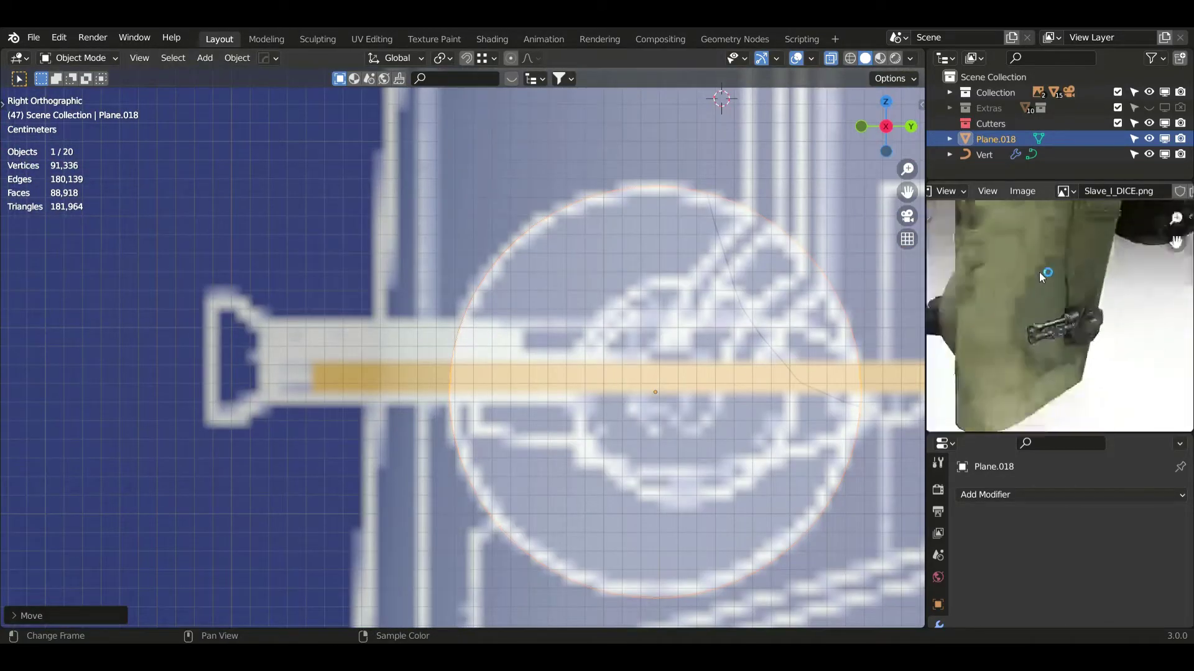
scroll(1039, 271, down, 3)
scroll(606, 459, down, 5)
middle_drag(688, 365, 581, 366)
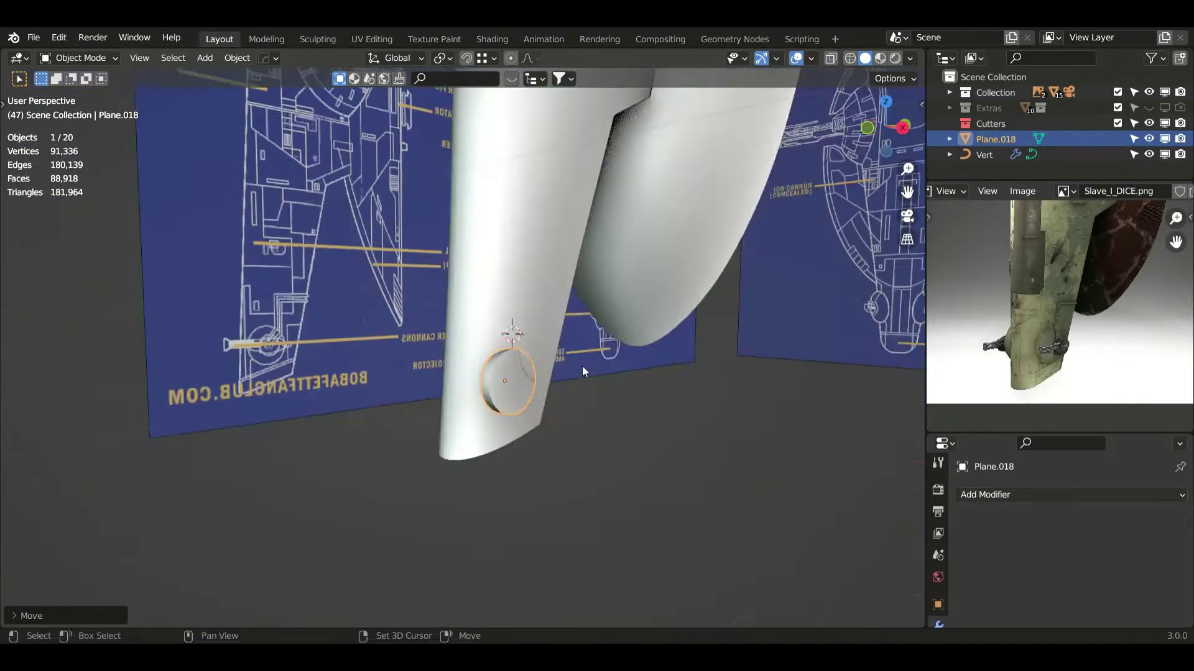
key(Tab)
key(alt+s)
key(ctrl+b)
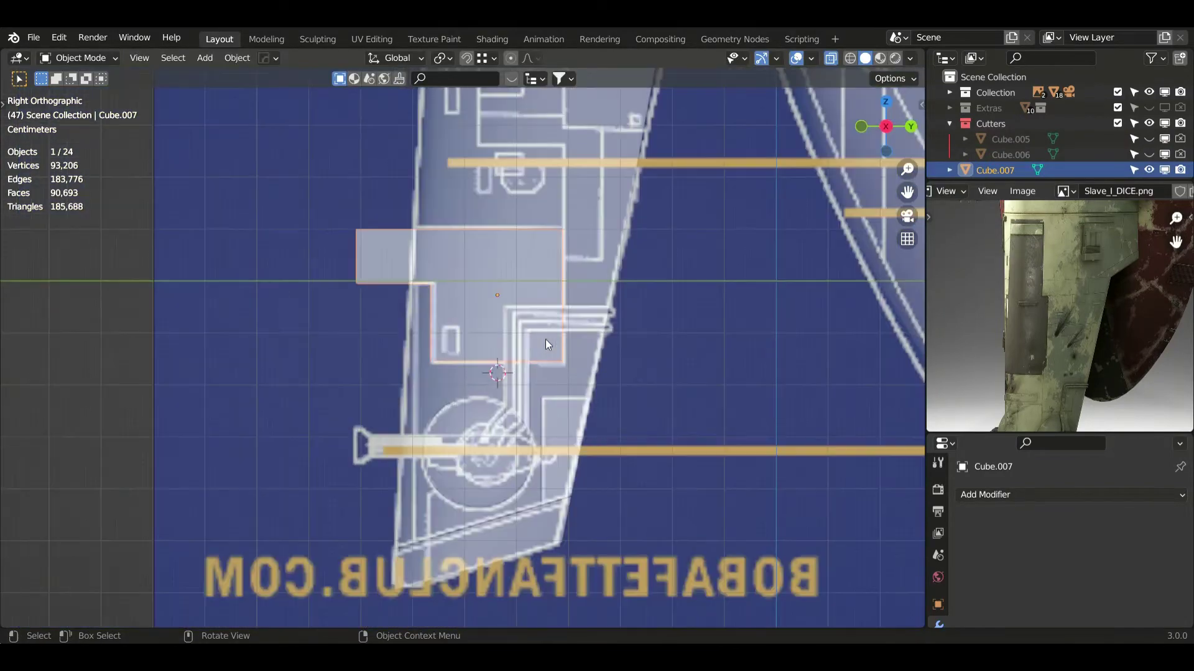
- Slash-cut the hull with the Cube.007 block cutter and save the file
key(KP_Decimal)
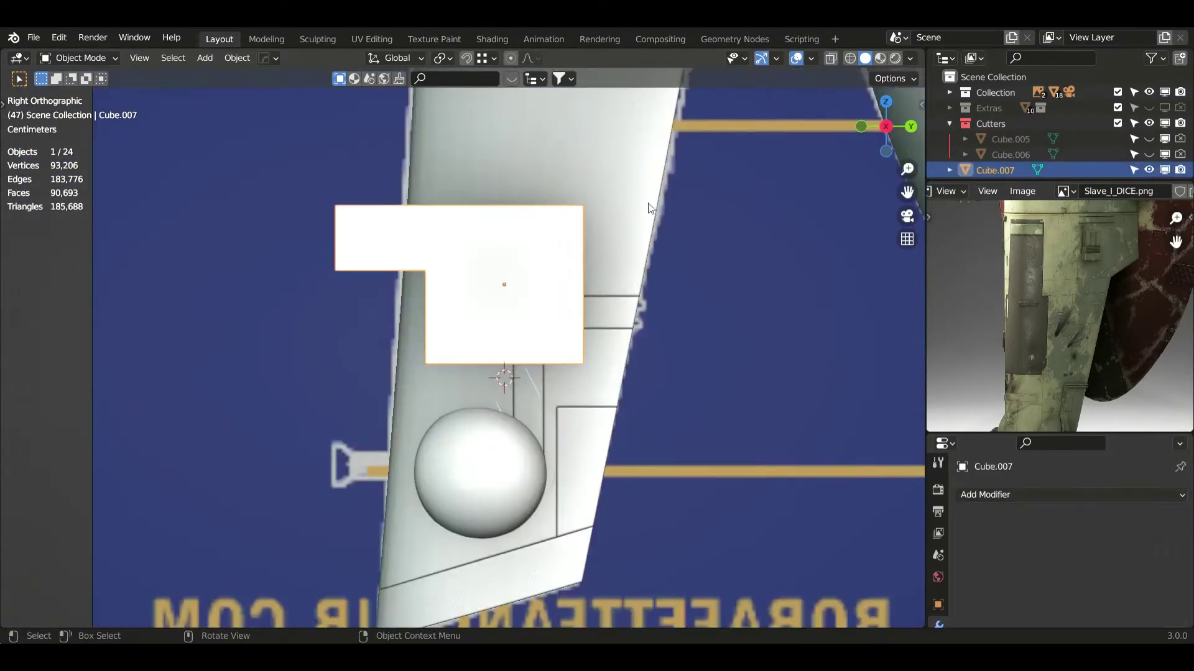
key(ctrl+KP_Divide)
key(ctrl+s)
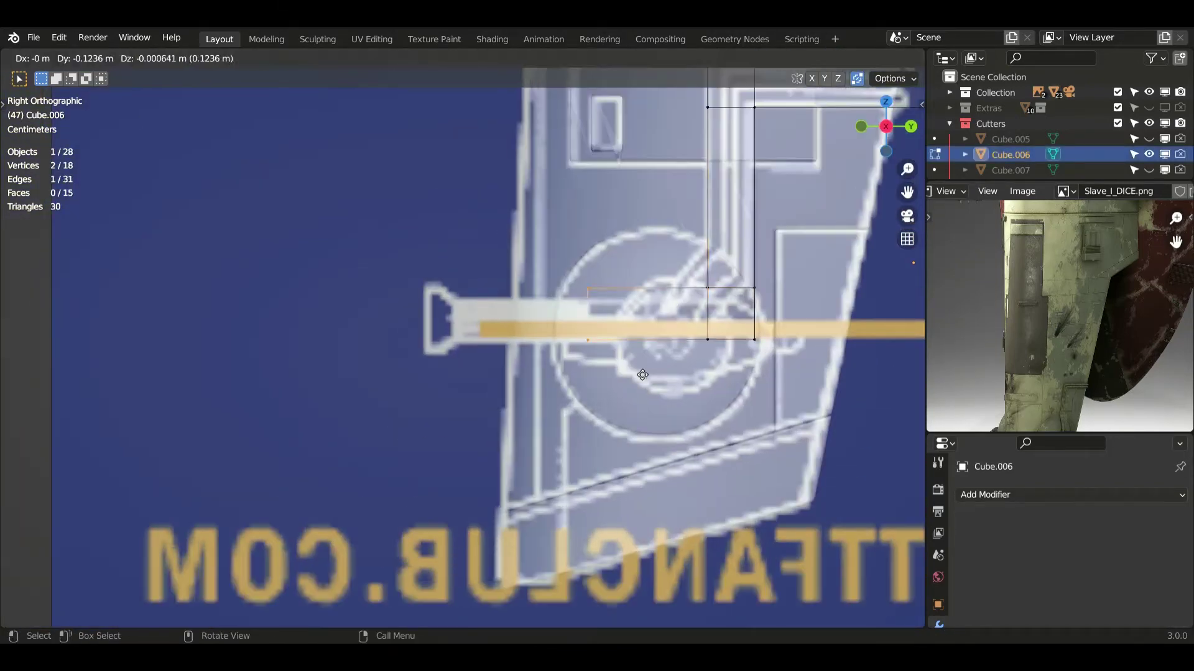
- Extrude Cube.006's edges diagonally and vertically along the blueprint
click(675, 328)
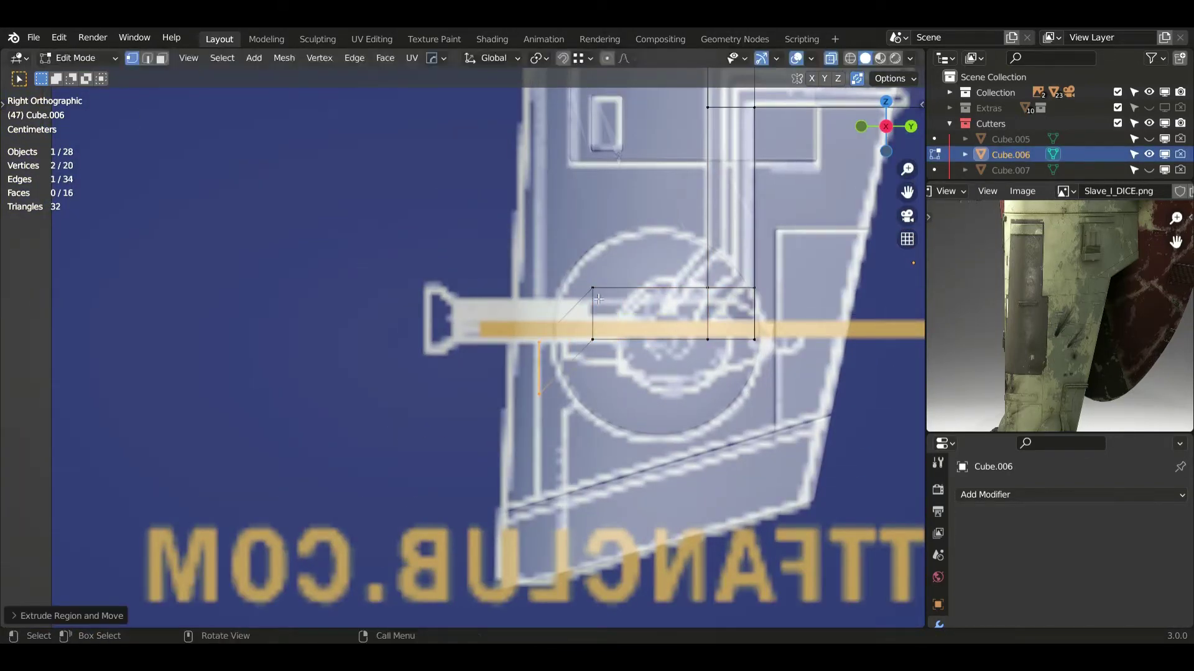
key(e)
click(631, 397)
scroll(630, 397, up, 2)
key(e)
key(z)
click(705, 476)
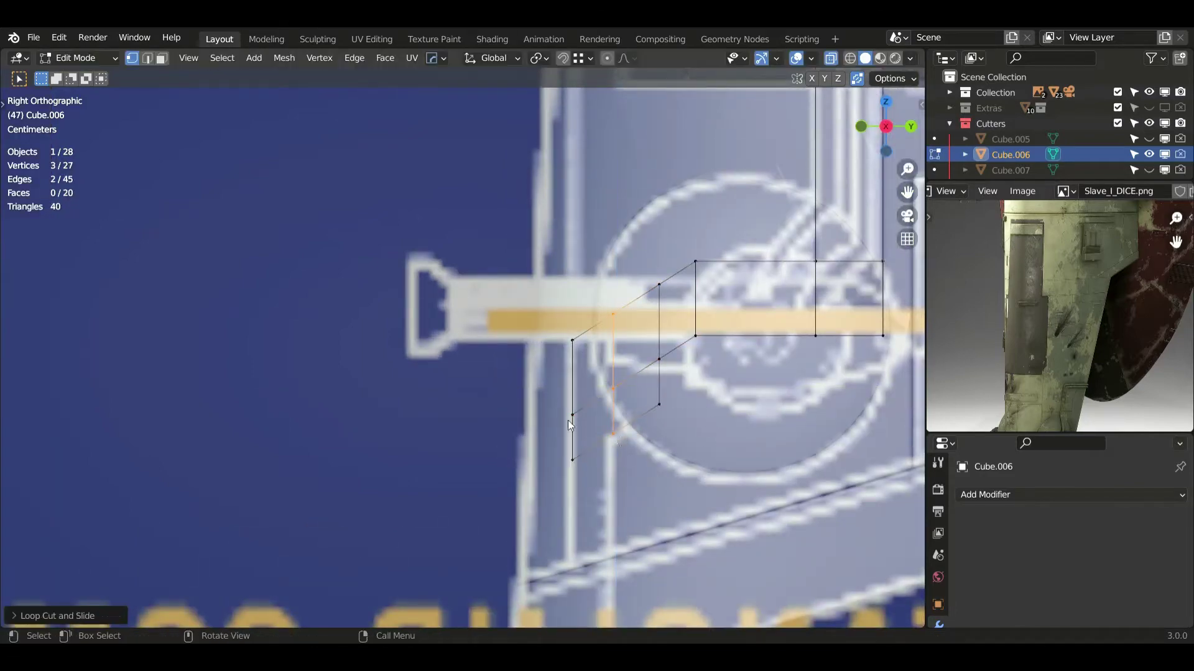
scroll(568, 421, down, 3)
key(alt+z)
mouse_move(568, 420)
middle_down()
mouse_move(770, 317)
mouse_move(707, 316)
mouse_move(778, 311)
mouse_move(641, 298)
middle_up()
key(Tab)
key(alt+z)
- Extrude the Cube.006 cutter along its normal to give it depth
click(642, 300)
key(Tab)
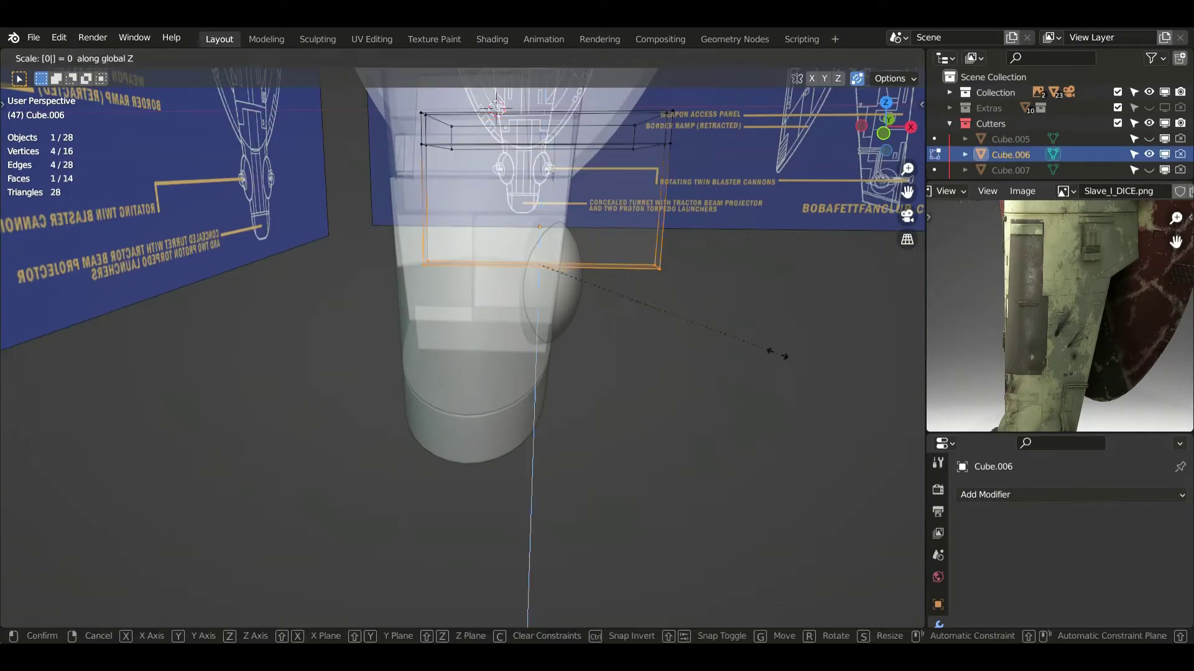
key(KP_3)
scroll(647, 342, up, 3)
key(e)
key(e)
click(651, 379)
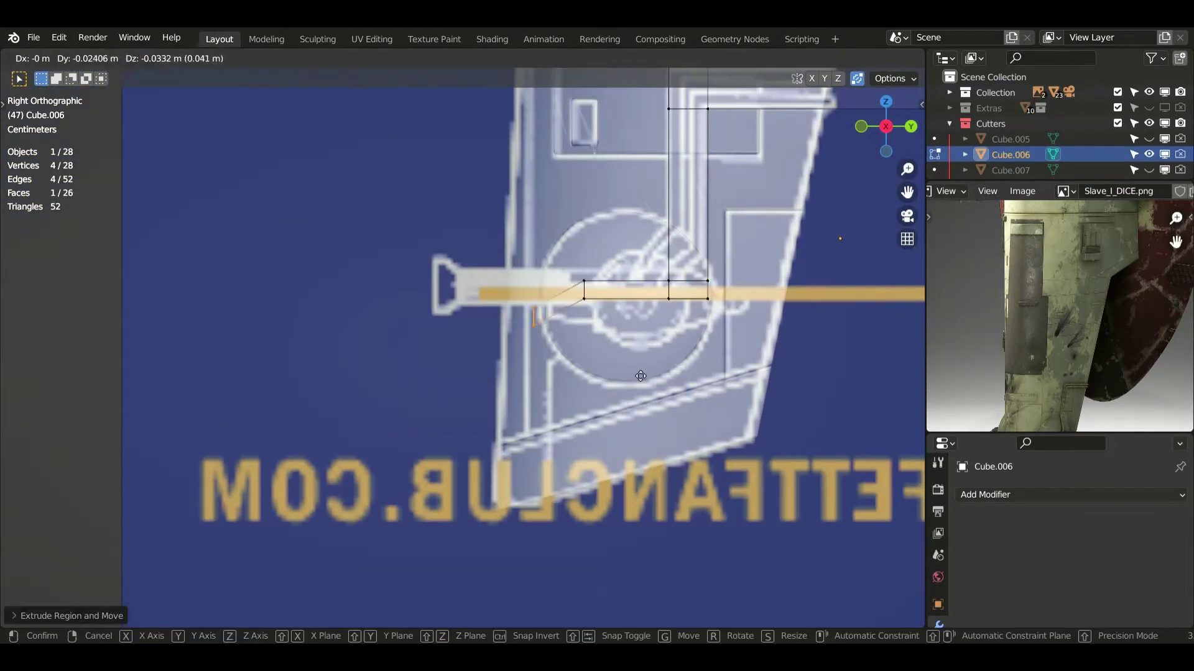
key(alt+z)
middle_drag(651, 379, 725, 418)
key(KP_3)
key(alt+z)
scroll(678, 290, up, 2)
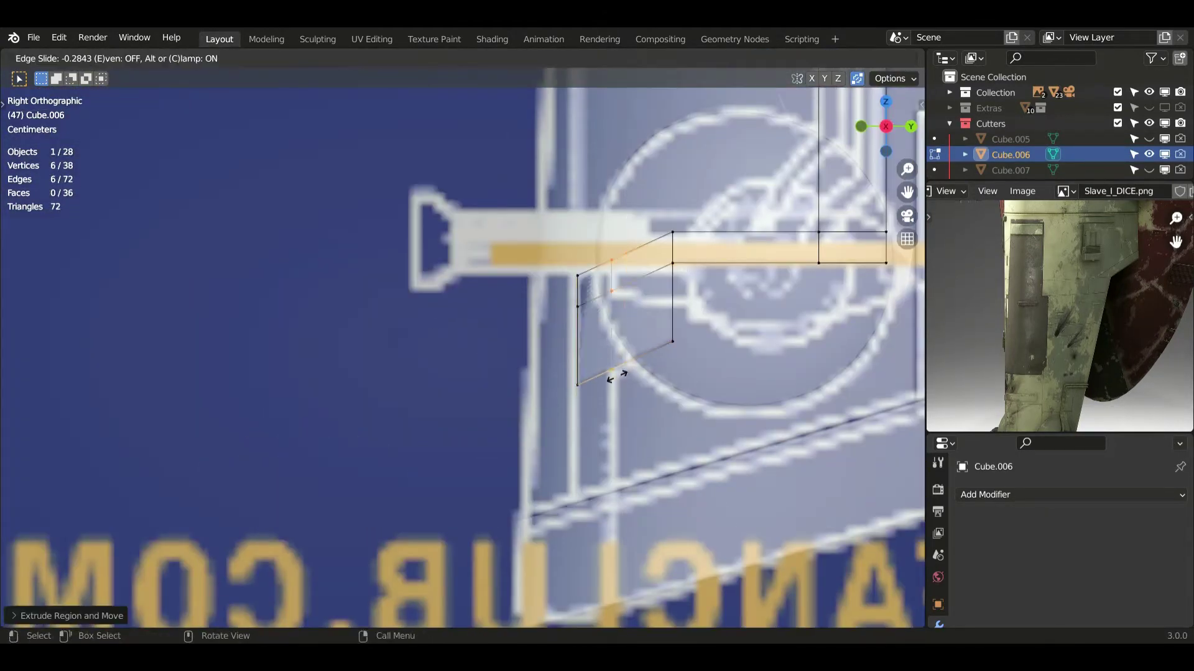
scroll(672, 324, down, 4)
key(Tab)
key(alt+z)
middle_drag(662, 356, 748, 290)
- Slash-cut the hull with Cube.006 beside the sphere and scale the cutter
key(ctrl+slash)
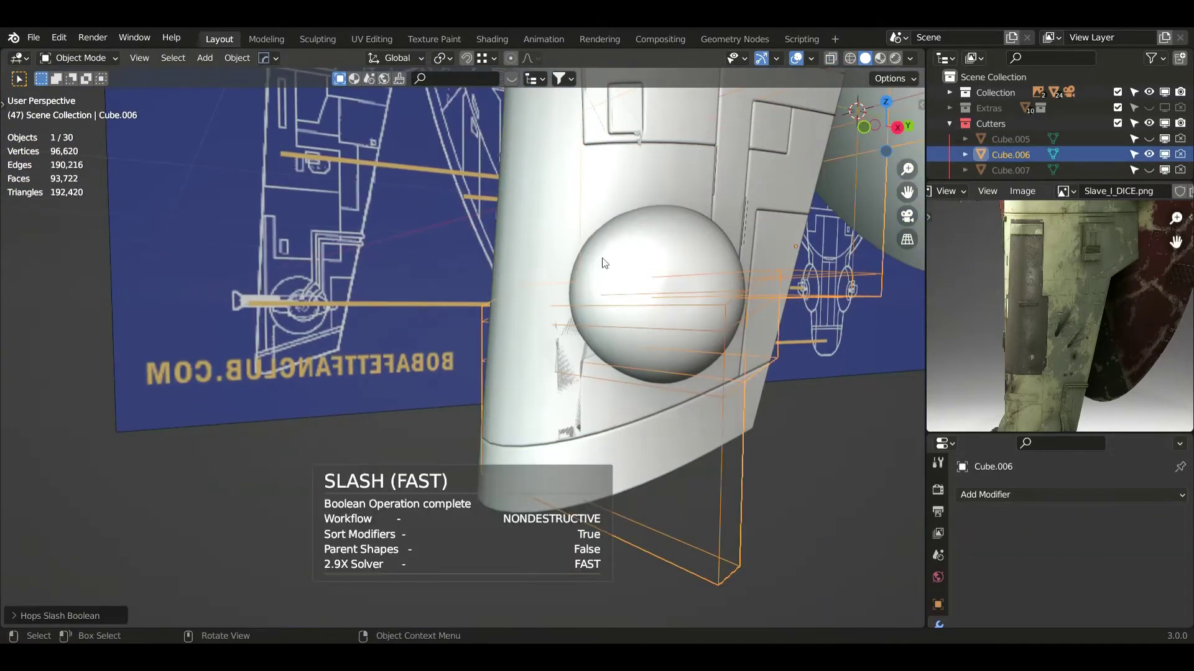
key(s)
click(794, 349)
mouse_move(793, 349)
middle_down()
mouse_move(688, 334)
mouse_move(811, 327)
mouse_move(655, 344)
middle_up()
key(Tab)
key(alt+z)
key(alt+z)
scroll(655, 343, down, 3)
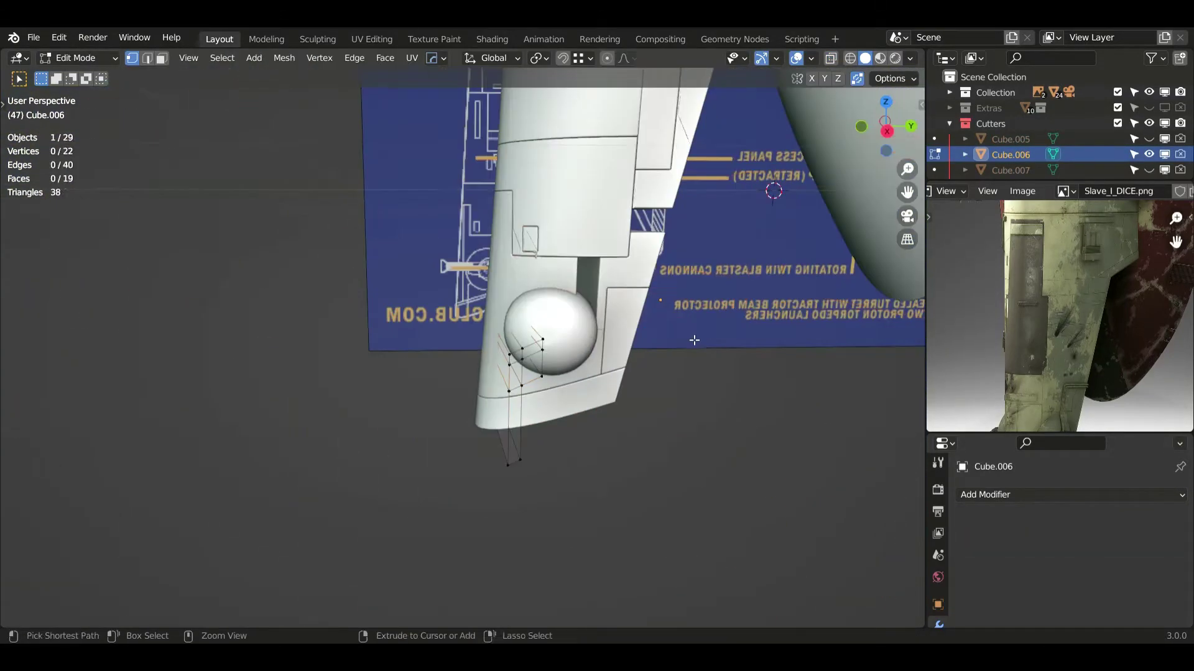
key(alt+z)
key(Tab)
key(Tab)
scroll(481, 301, up, 2)
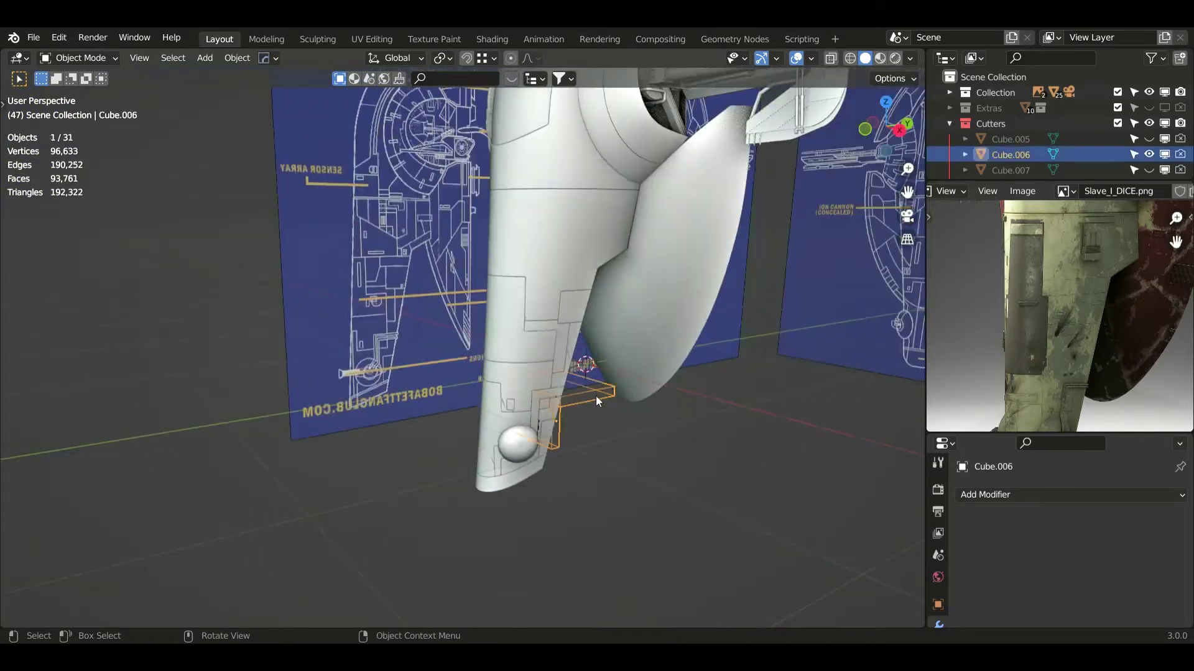
- Extrude the stepped cutter's top face to the right, then move Cube.014 into place
scroll(1097, 314, down, 3)
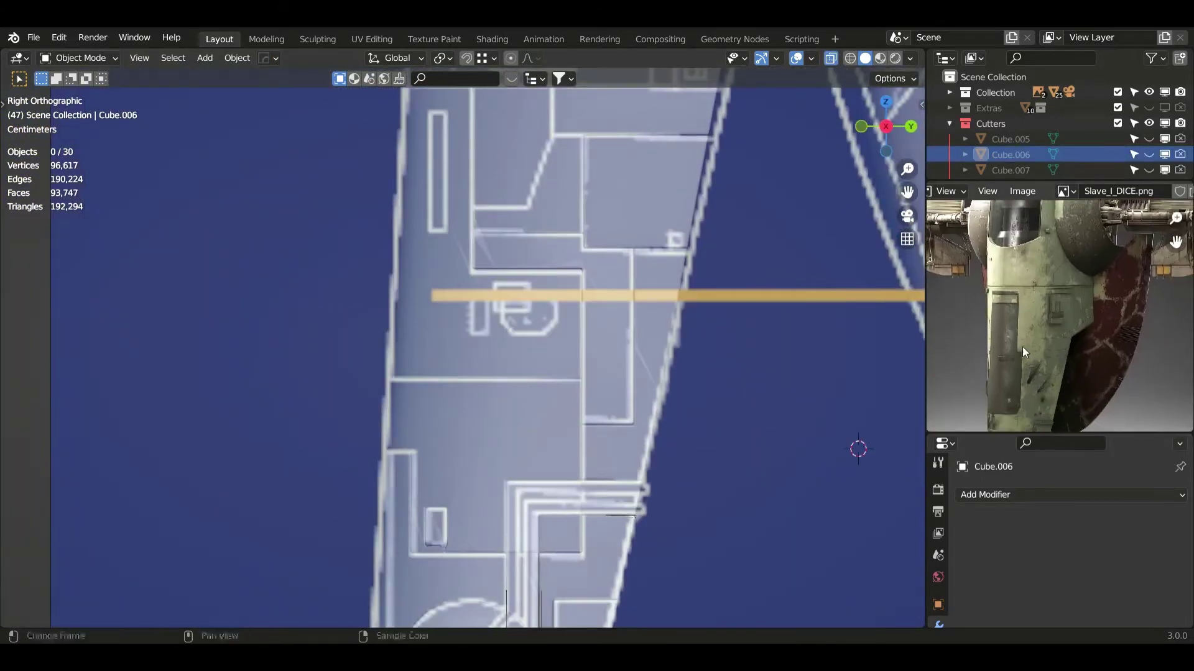
scroll(589, 302, up, 3)
scroll(692, 225, down, 2)
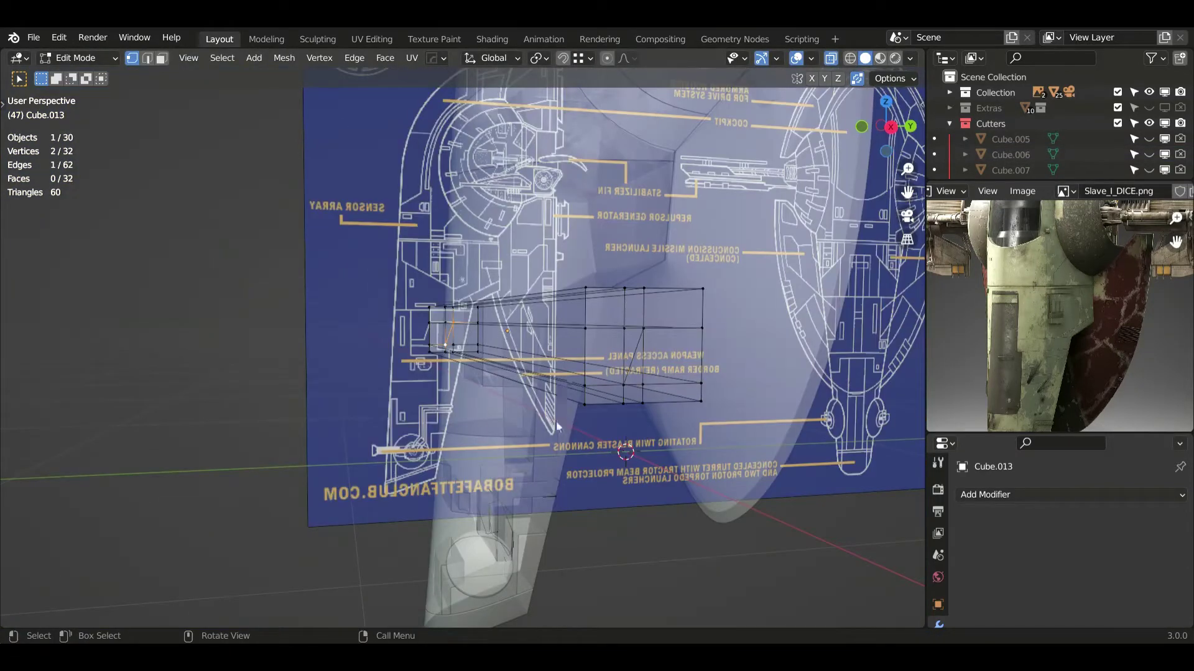
middle_drag(556, 420, 622, 373)
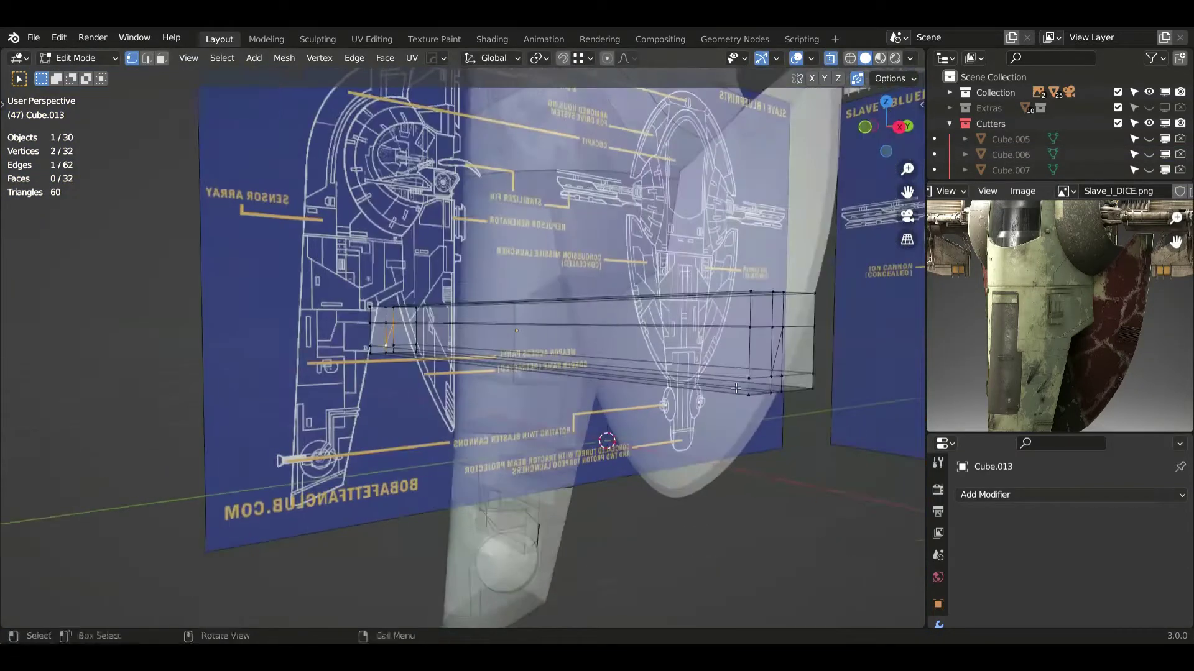
scroll(1110, 252, up, 3)
scroll(1110, 252, down, 4)
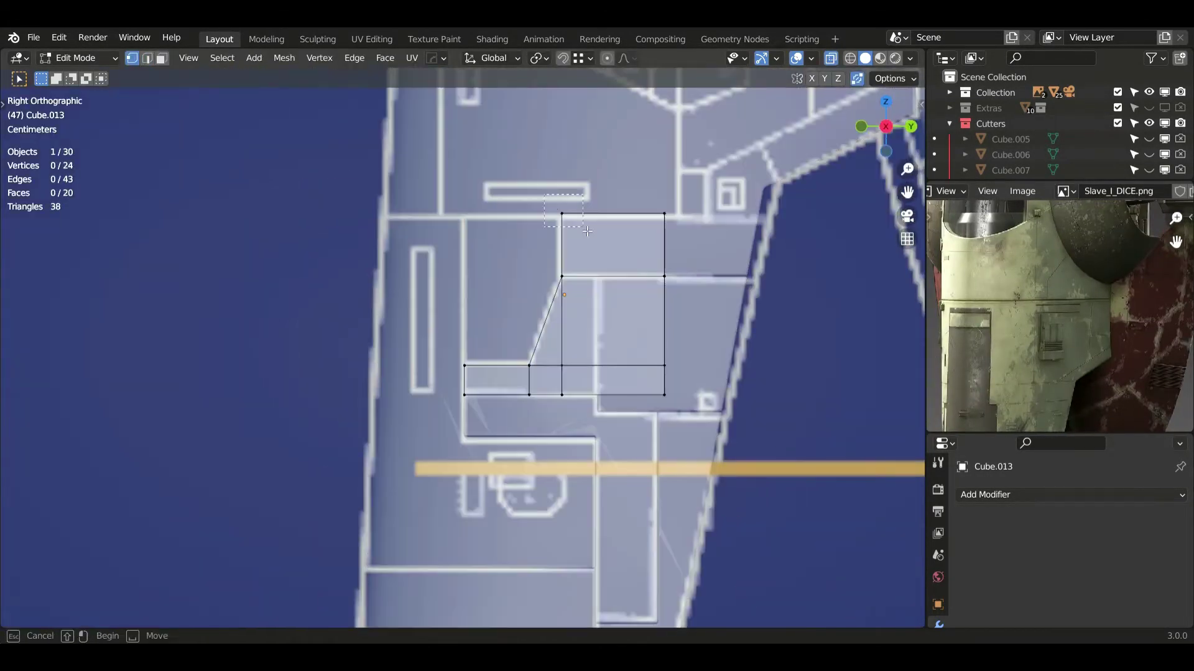
key(e)
click(888, 299)
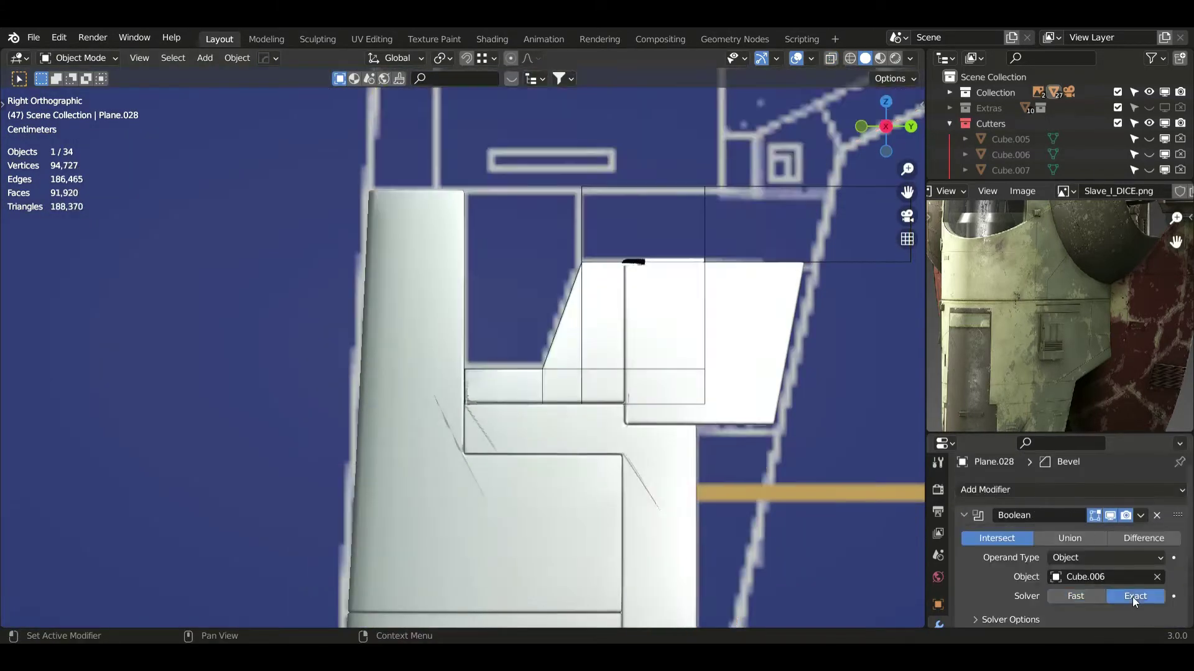
key(g)
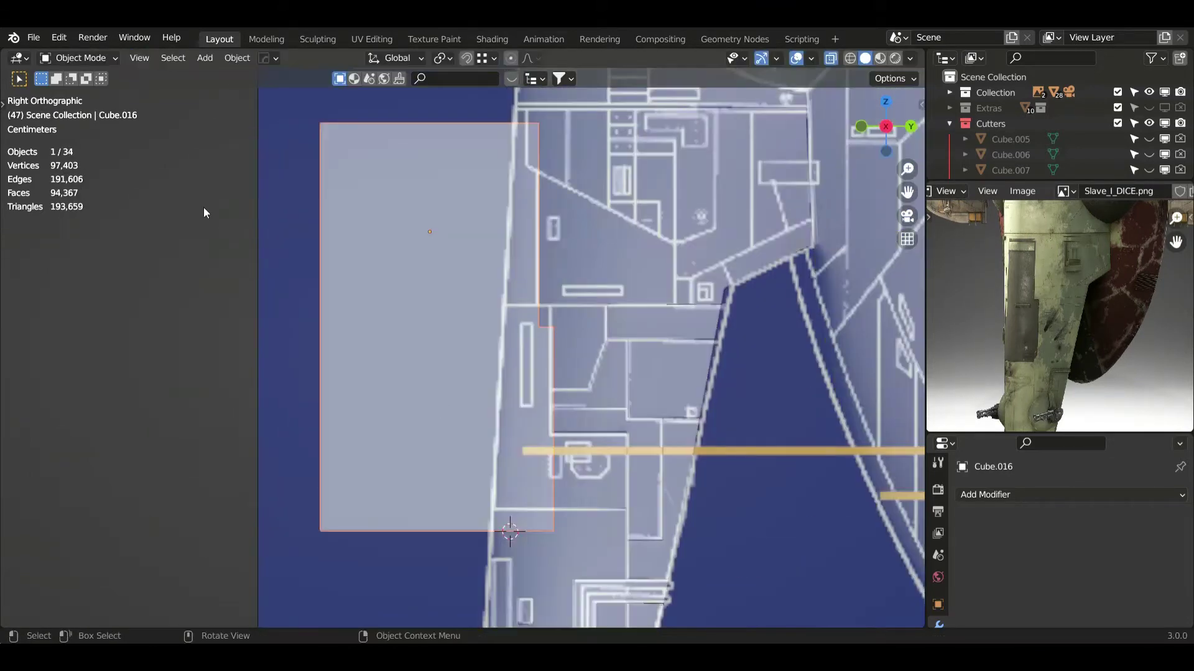
- Inspect the hull surface, then enter Edit Mode on Plane.028 and start sliding a vertex
mouse_move(204, 207)
middle_down()
mouse_move(642, 364)
mouse_move(785, 263)
mouse_move(513, 312)
middle_up()
scroll(785, 263, down, 2)
scroll(617, 342, up, 5)
mouse_move(589, 396)
middle_down()
mouse_move(559, 394)
mouse_move(570, 399)
middle_up()
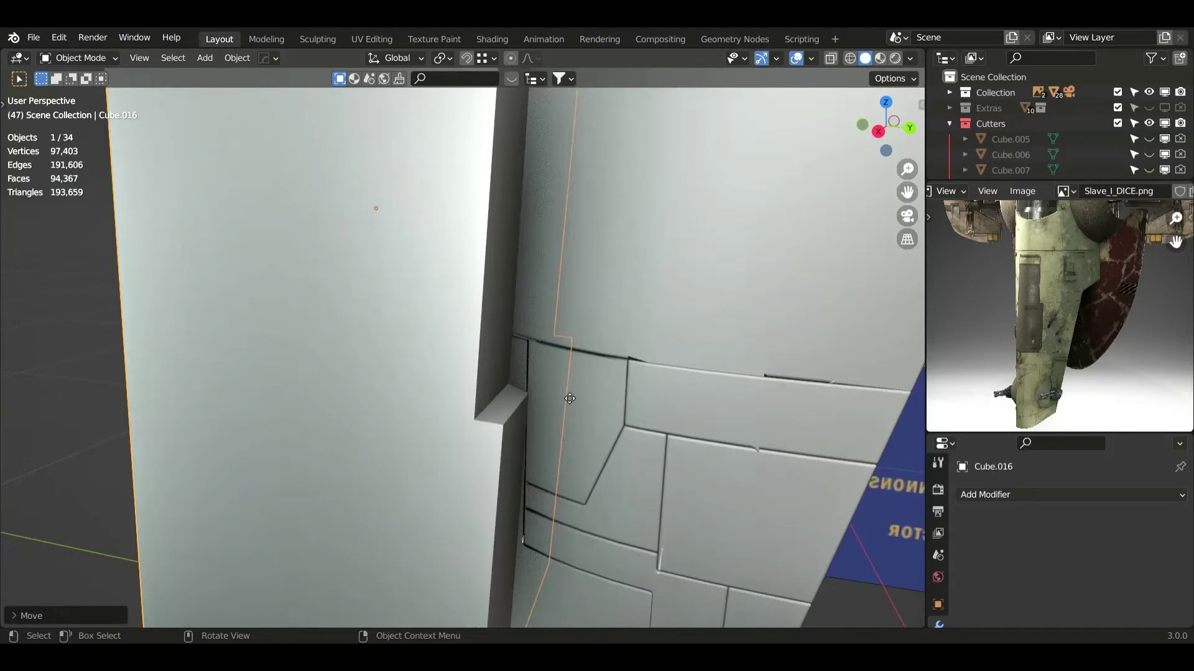
key(Tab)
key(g)
key(g)
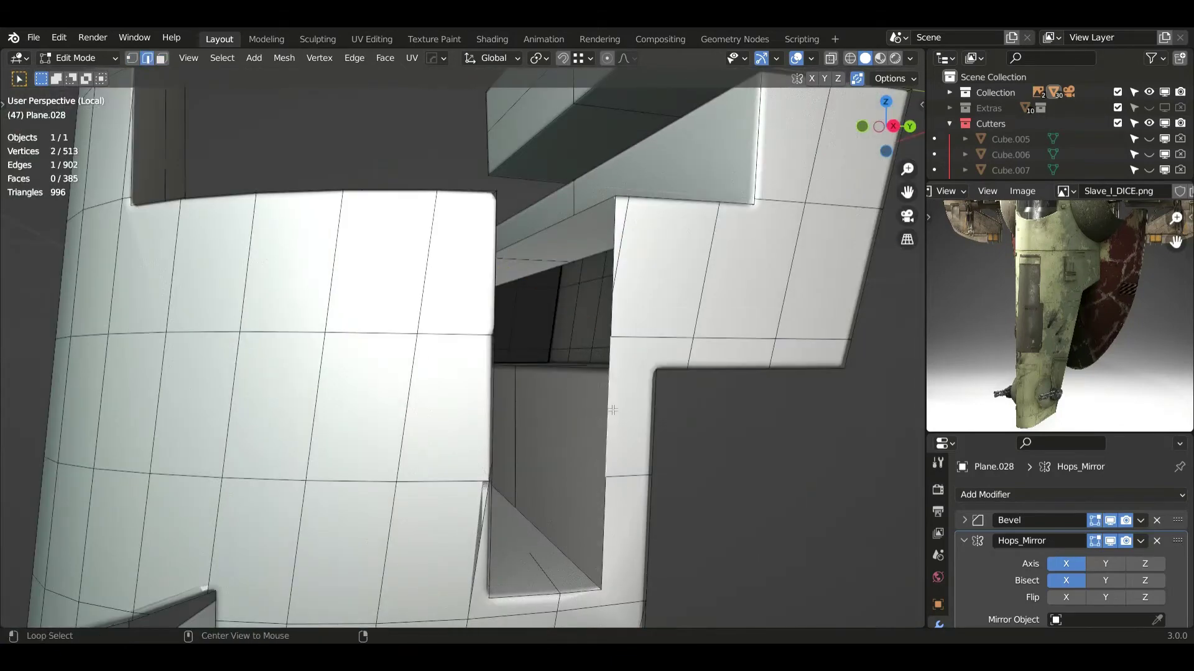
- In vertex mode, merge the triangles beside the cut-out into a quad and slide a vertex
key(1)
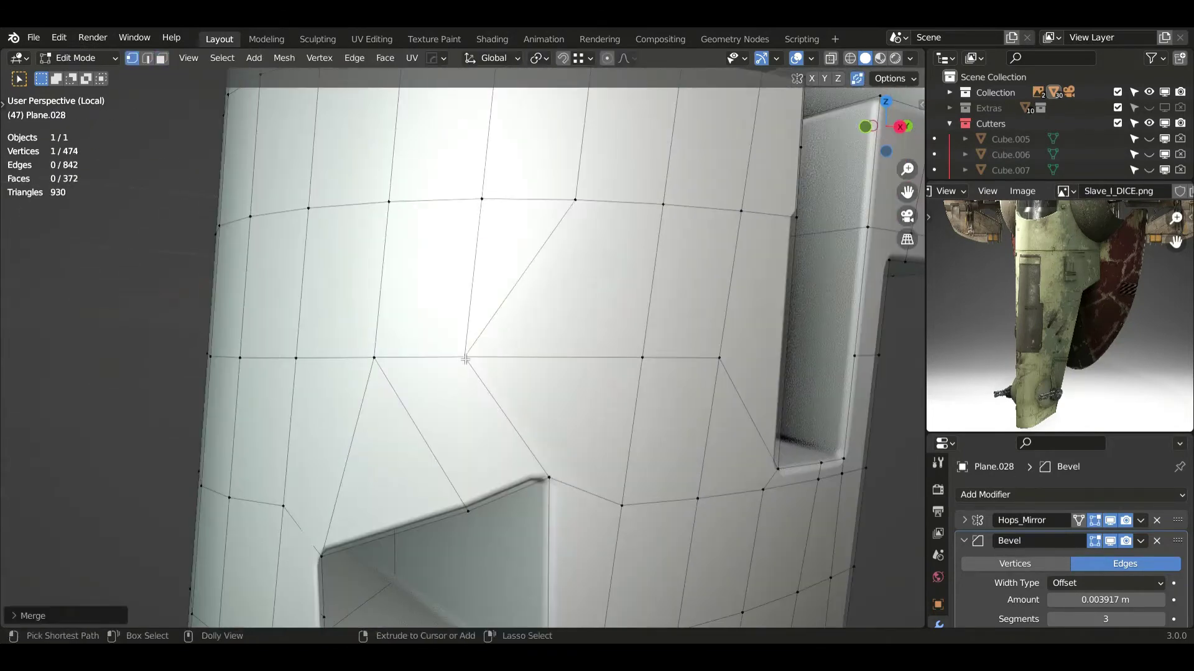
shift+click(551, 395)
key(alt+j)
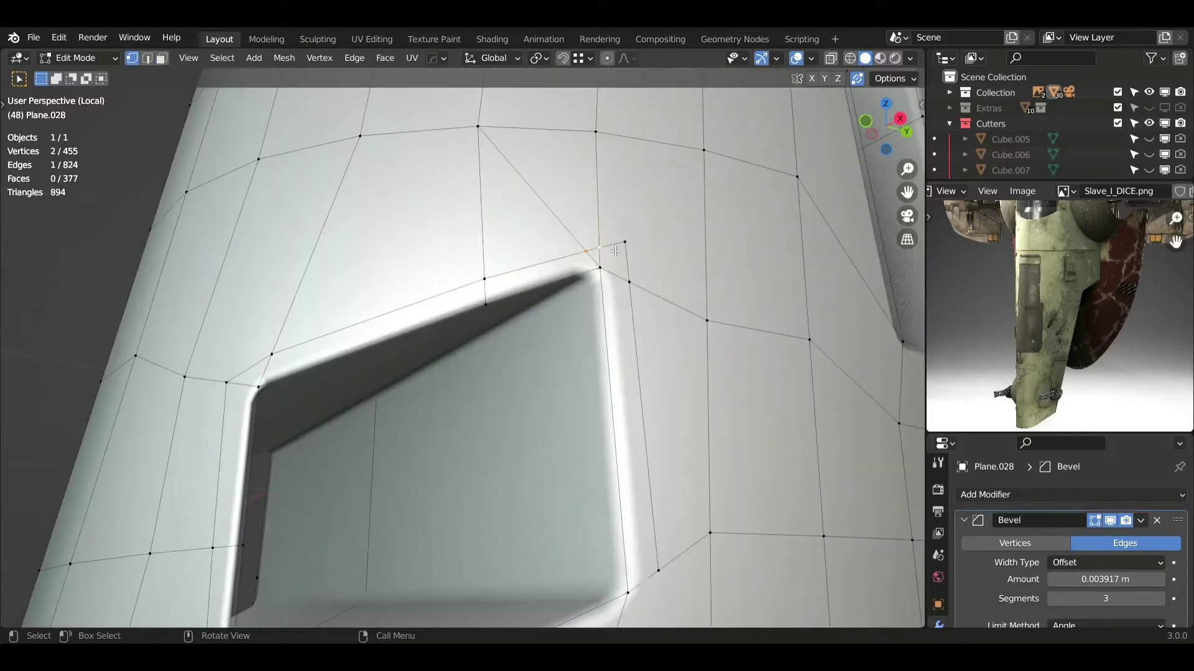
key(g)
key(g)
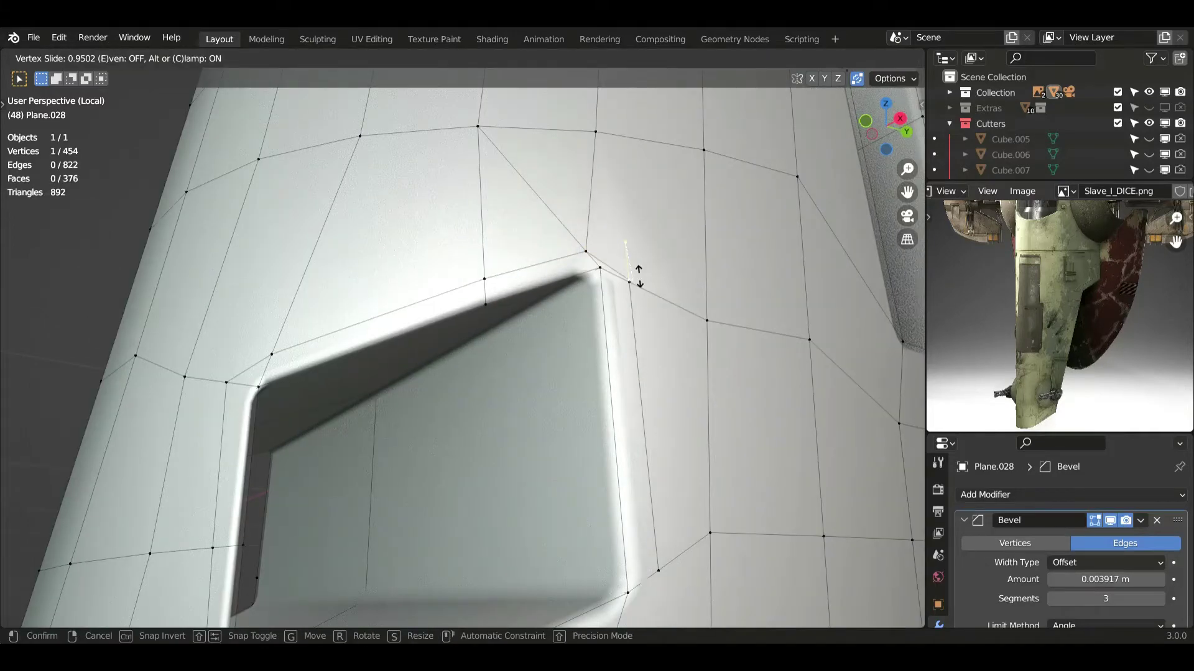
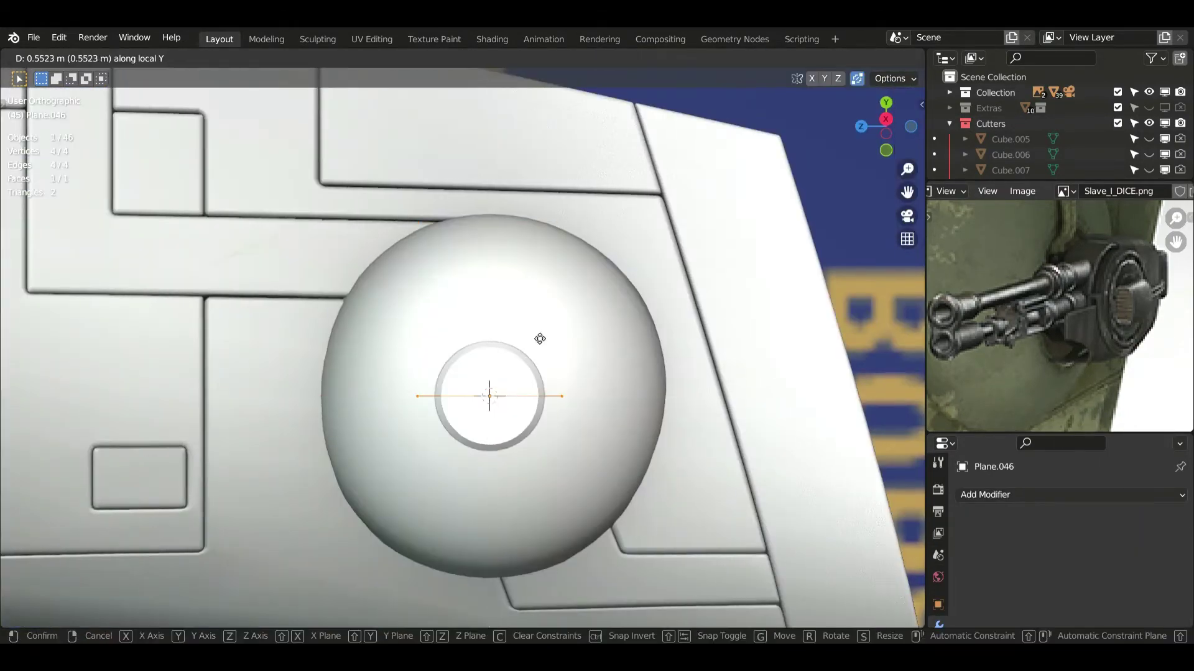
- Rotate Plane.046 around the turret port, then extrude and scale it along local Y into a bracket
click(540, 339)
key(g)
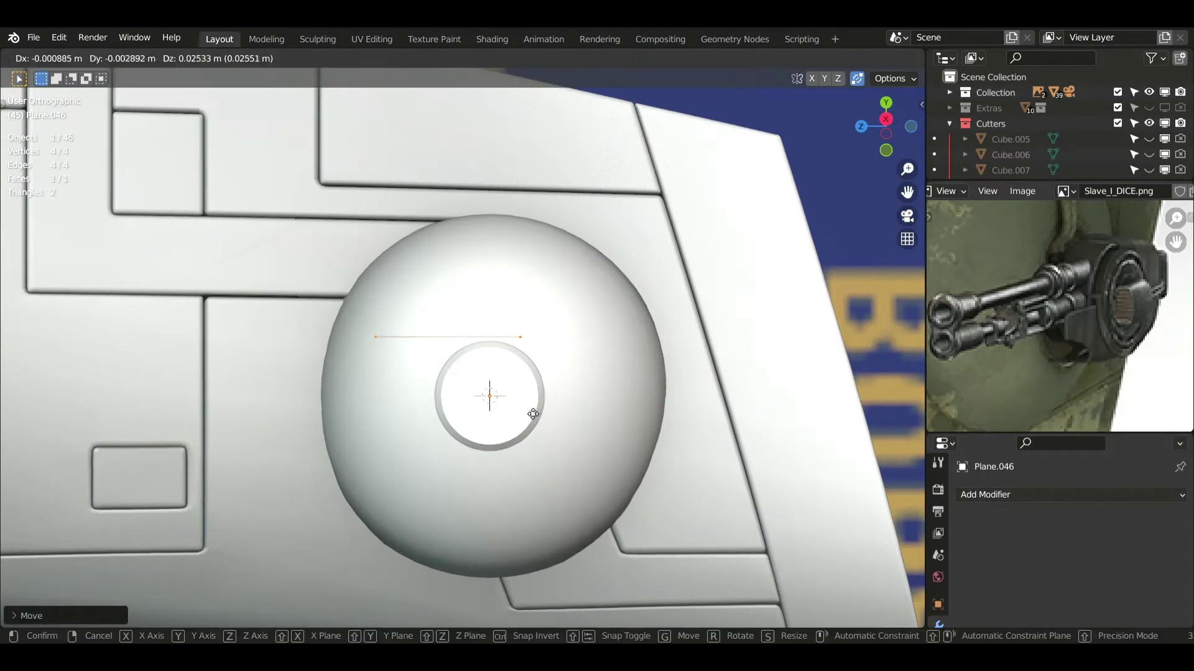
key(r)
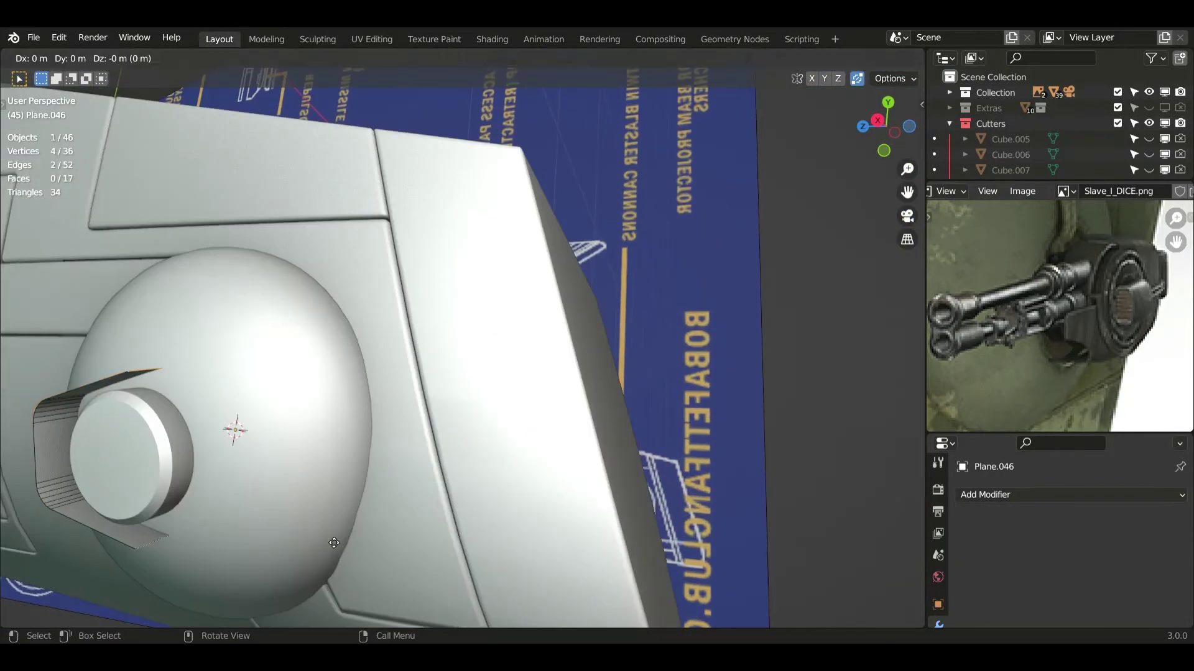
key(s)
key(shift+y)
key(shift+y)
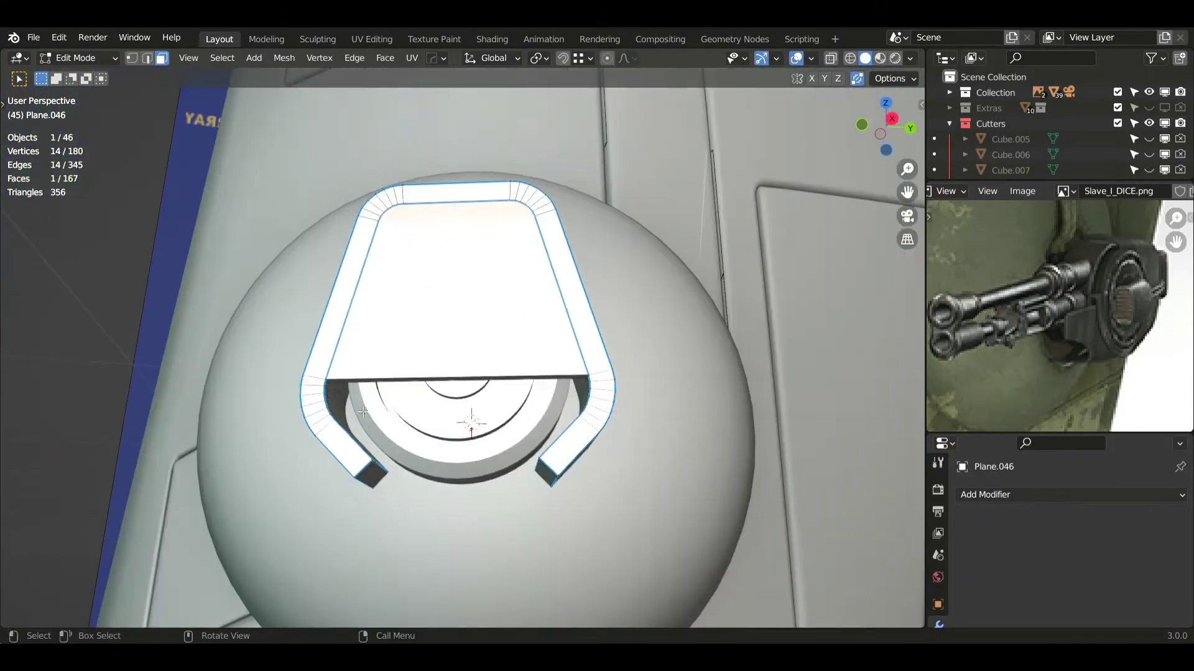
- In edge select mode, delete the lower edges of the bracket's left arm
key(2)
alt+click(315, 398)
key(Delete)
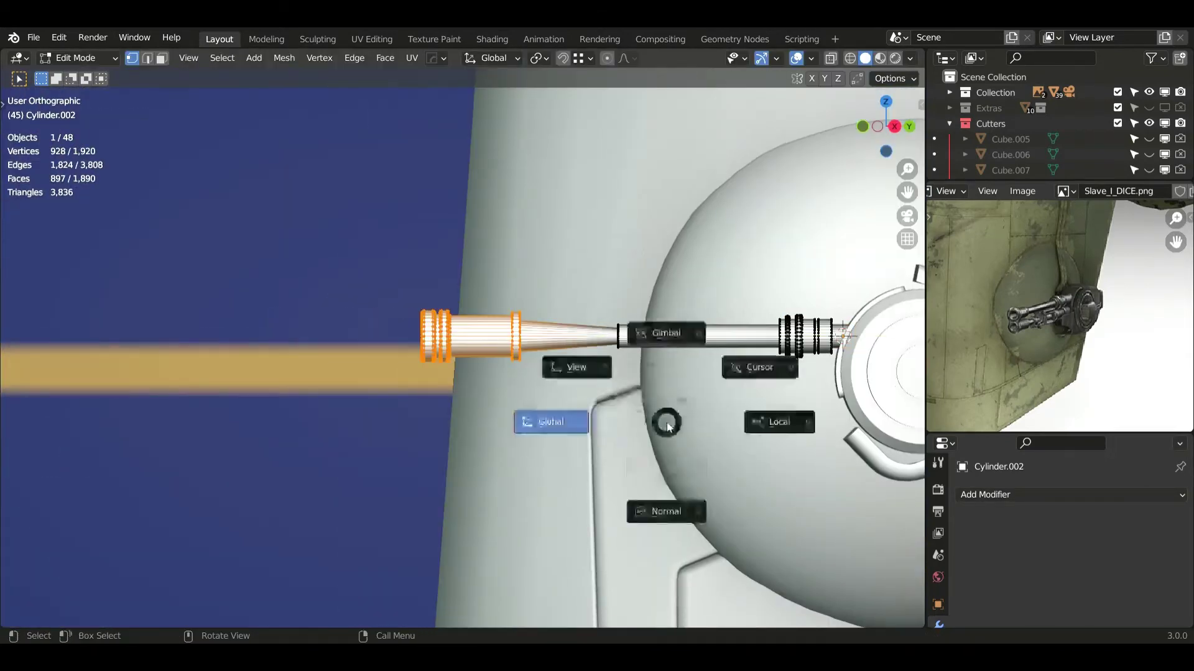
- Move the barrel geometry along X and stretch the barrel lengthwise
key(g)
key(x)
key(x)
key(s)
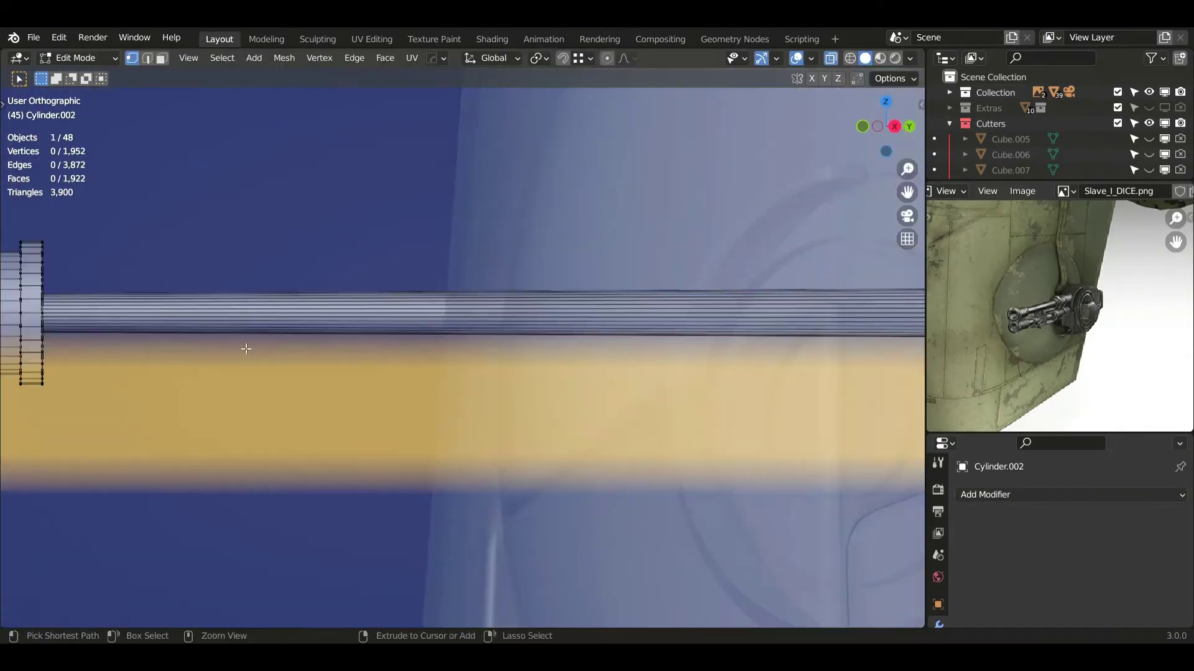
click(724, 390)
- Add a loop cut around the barrel and fatten that section with Alt+S
key(ctrl+r)
click(373, 336)
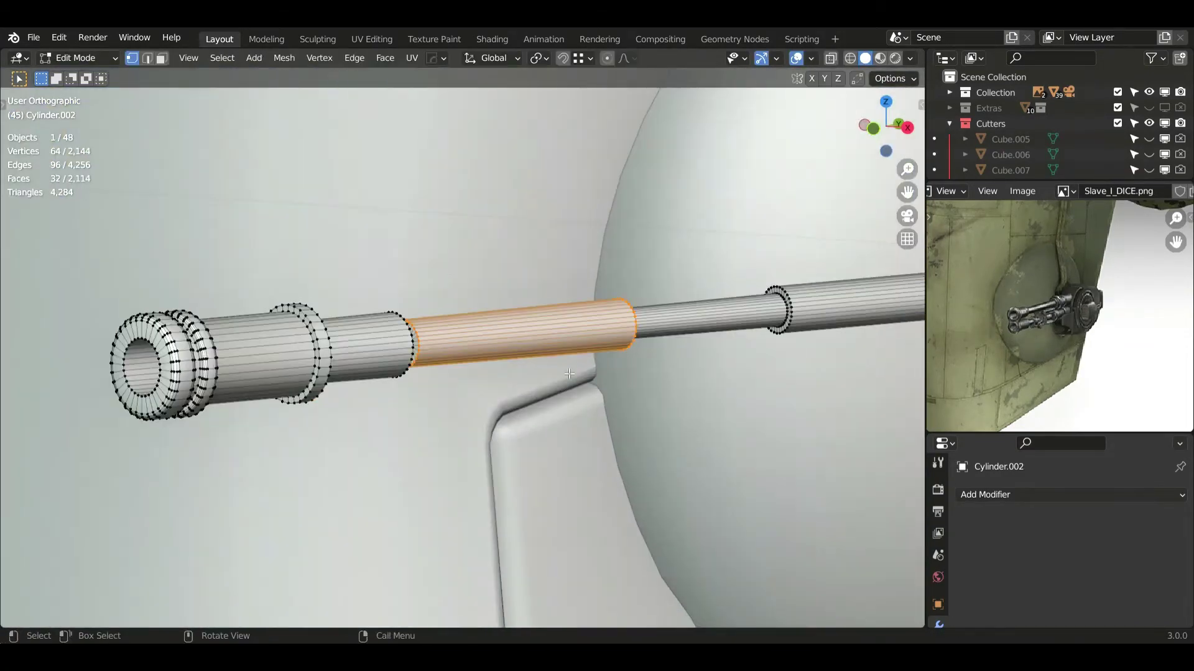
key(alt+s)
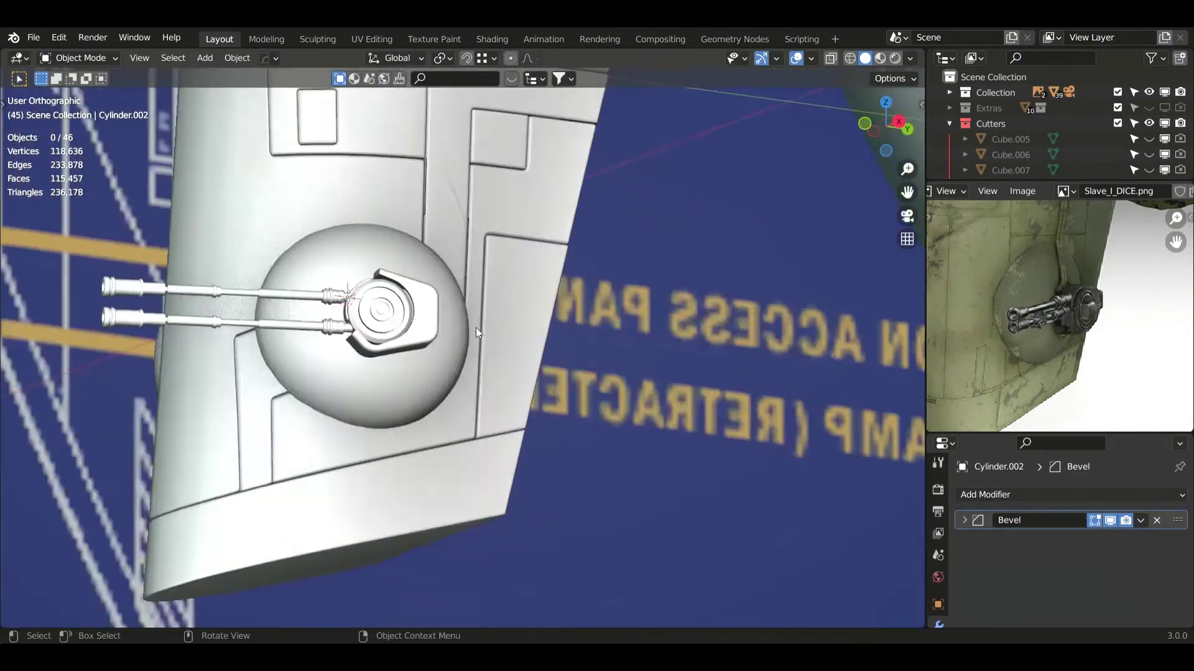
scroll(476, 330, up, 4)
click(369, 296)
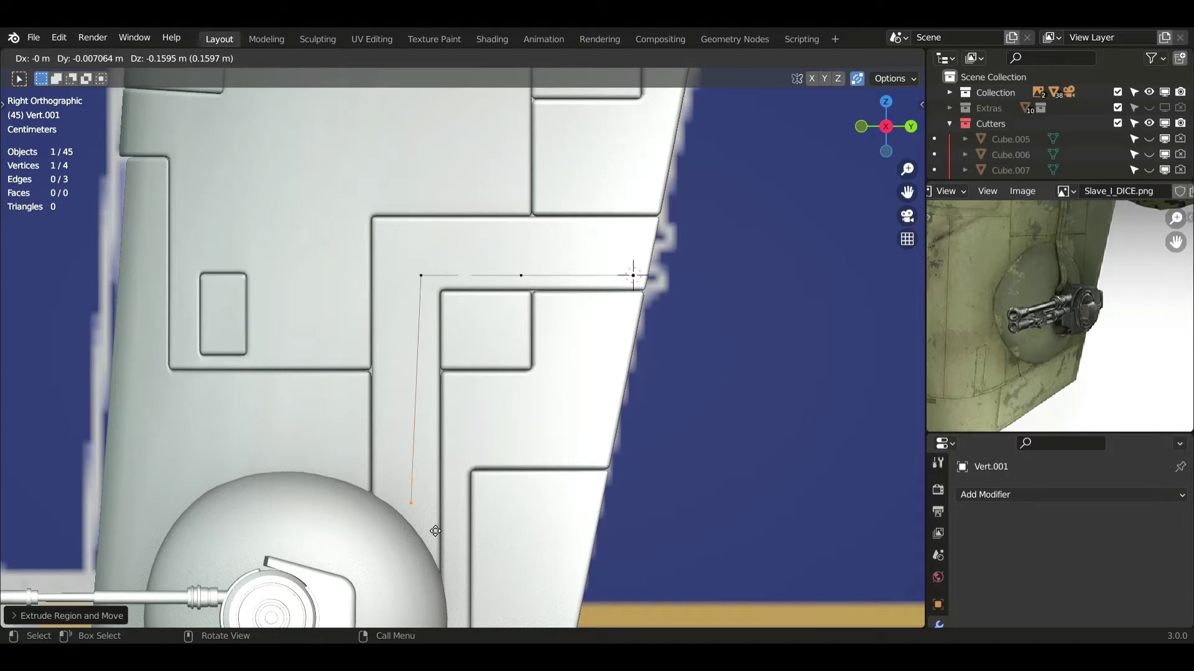
- Extend the traced panel outline with further extruded vertex segments
click(436, 531)
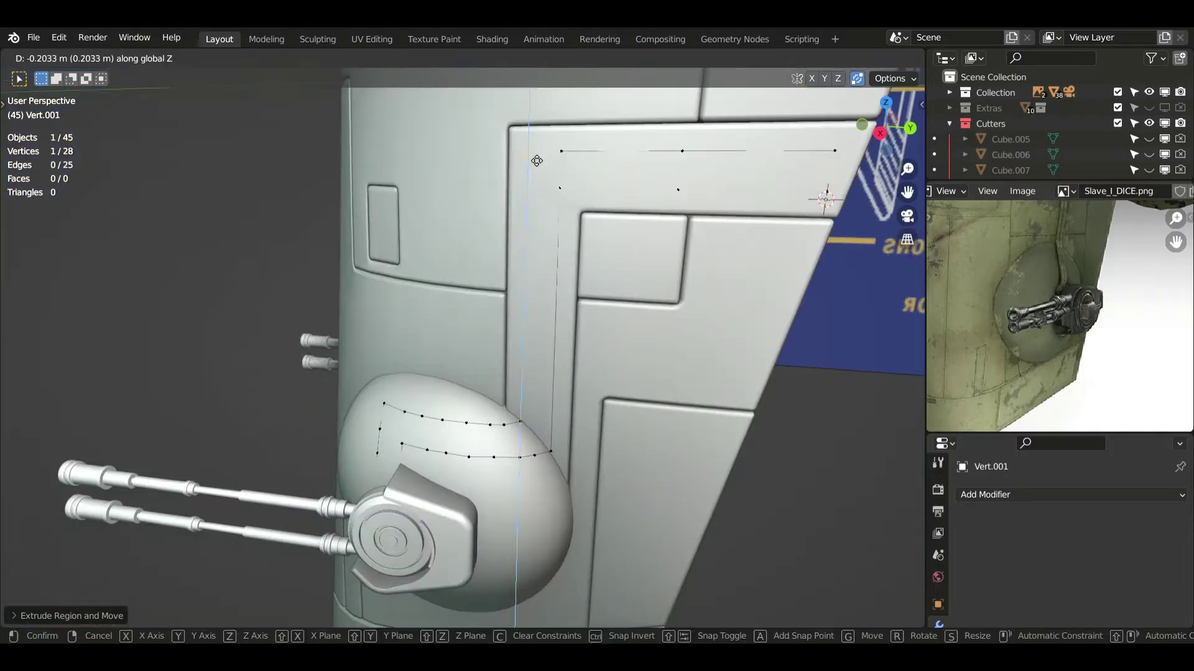
middle_drag(436, 531, 821, 301)
key(j)
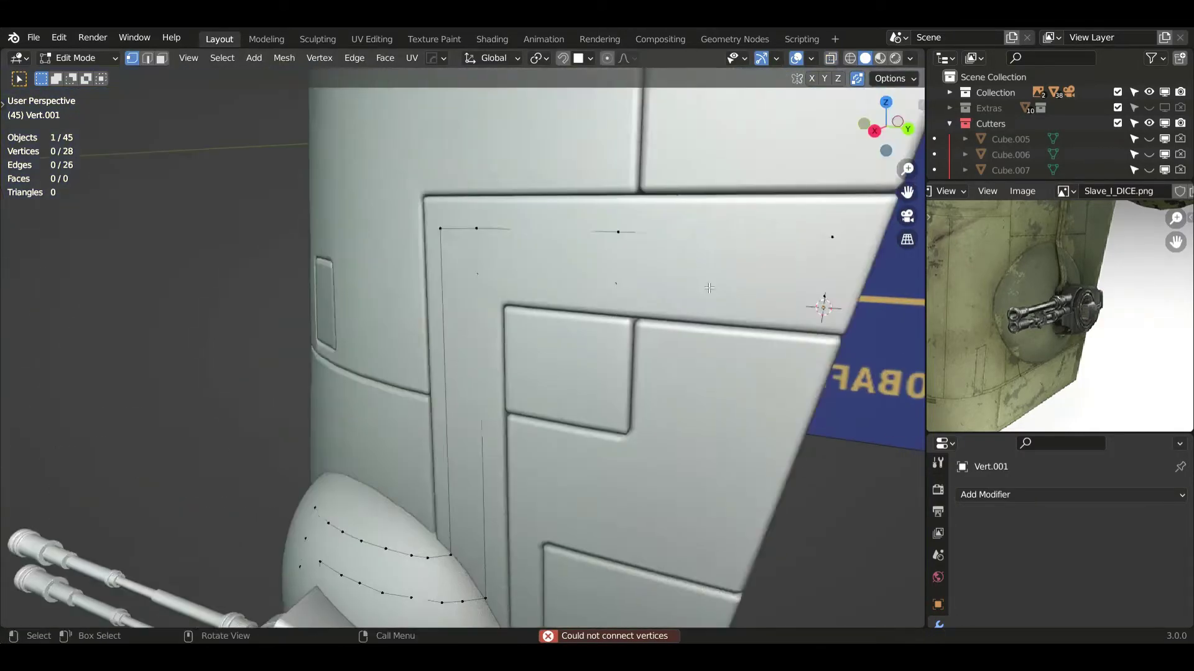
key(e)
click(720, 307)
middle_drag(719, 307, 587, 388)
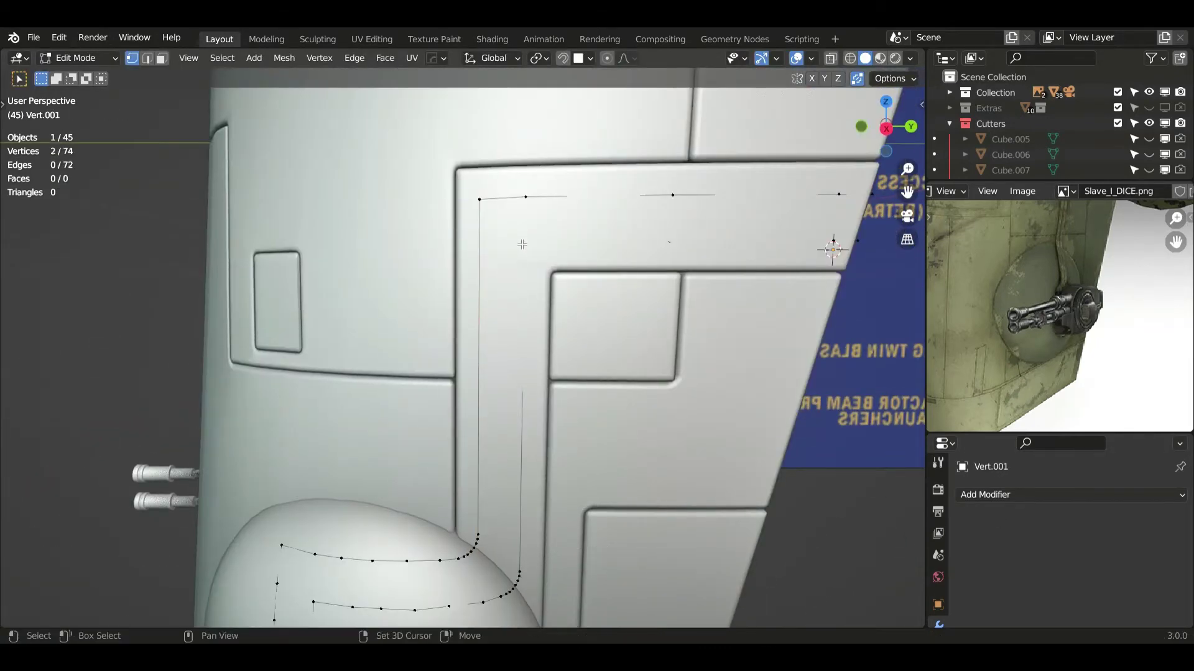
- Select the whole outline and round its corners with a vertex bevel
key(a)
middle_drag(491, 555, 739, 381)
key(ctrl+shift+b)
click(740, 381)
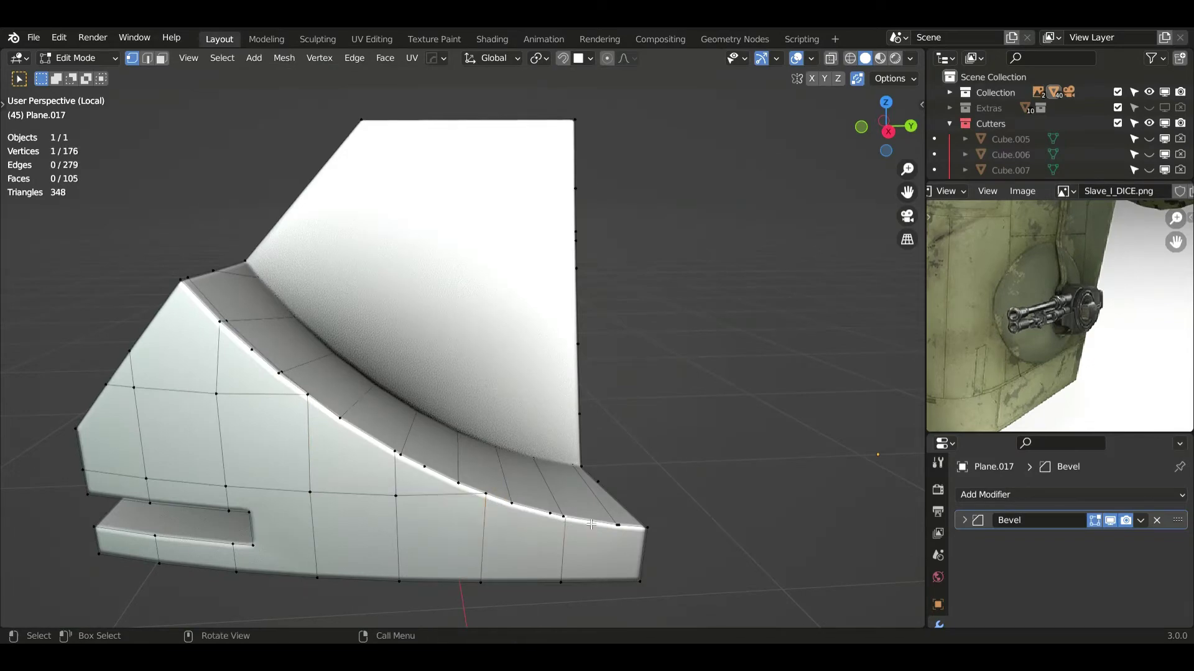
- With X-ray in edge mode, select a long edge of the wedge and delete its faces
key(2)
key(alt+z)
alt+click(263, 353)
key(alt+z)
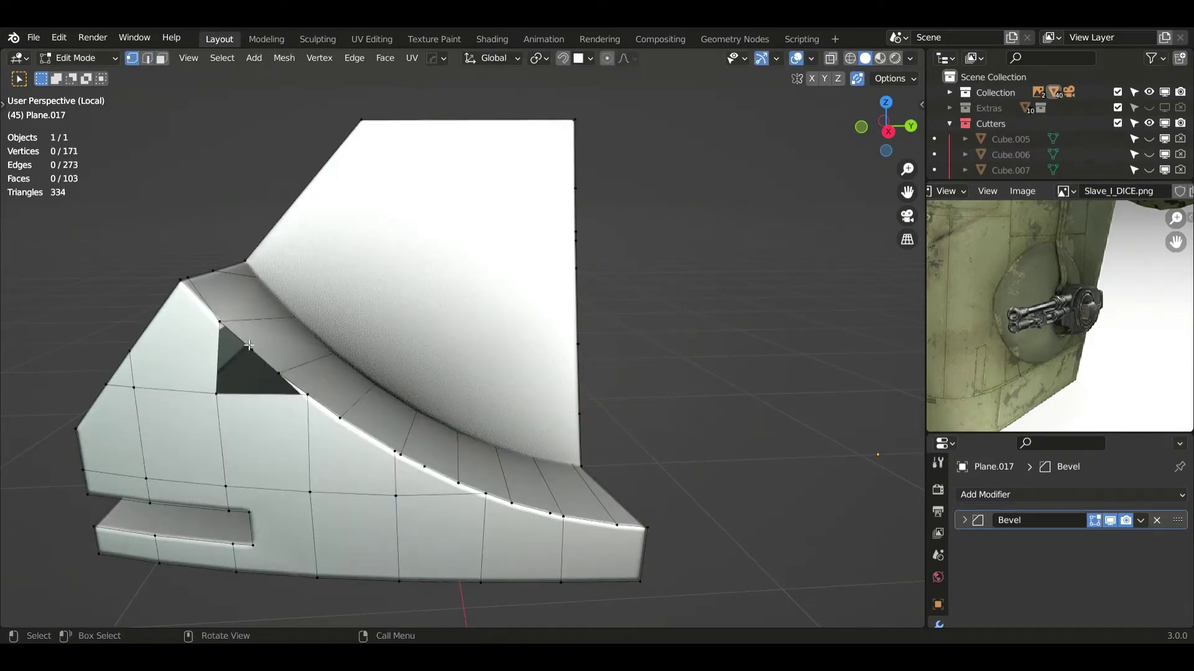
scroll(261, 448, up, 5)
key(x)
click(405, 453)
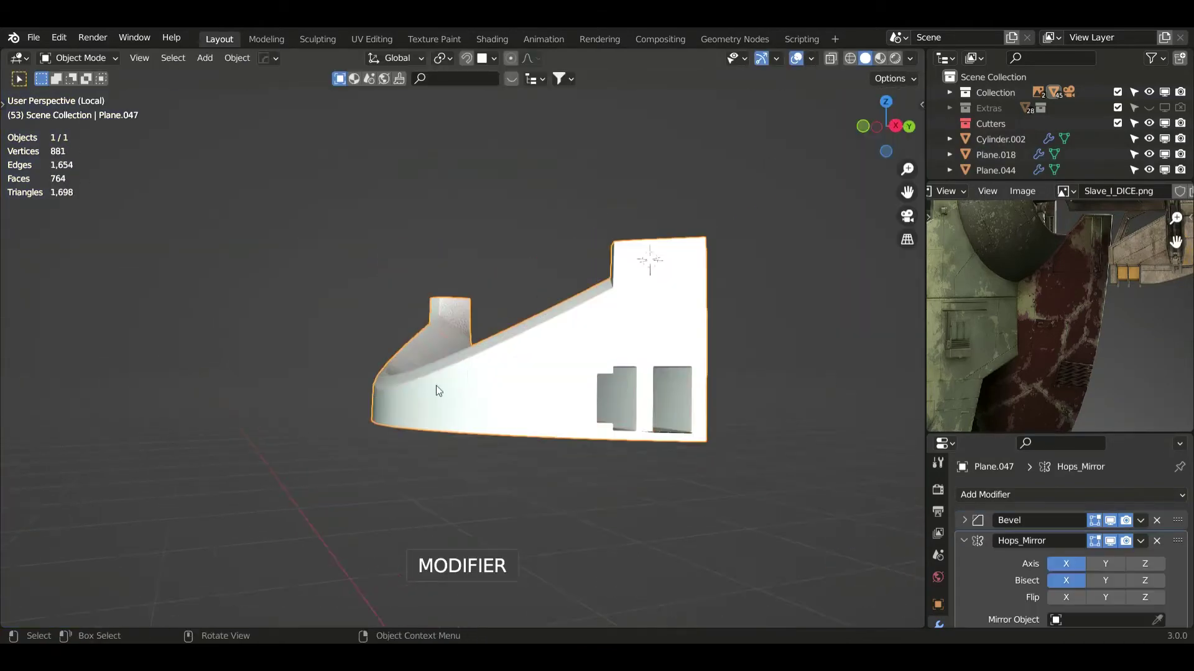
- Select the edge chain around the window hole and try an extrusion, then undo it
key(Tab)
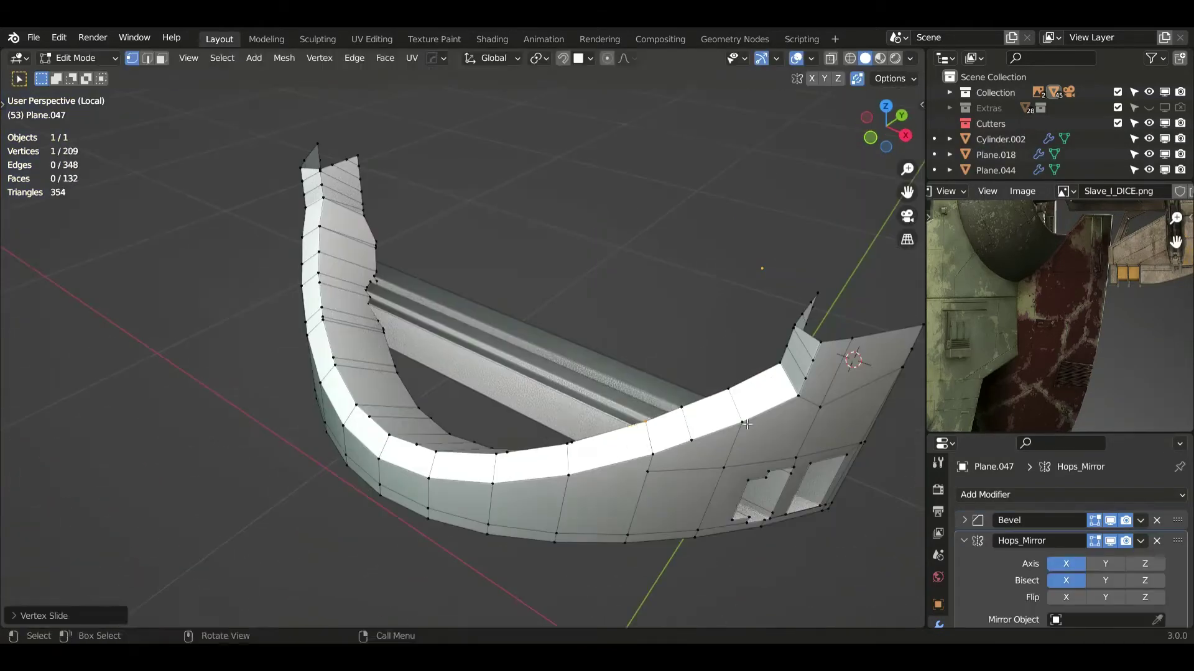
mouse_move(438, 390)
middle_down()
mouse_move(702, 368)
mouse_move(573, 440)
middle_up()
alt+click(572, 581)
mouse_move(695, 405)
middle_down()
mouse_move(618, 466)
mouse_move(601, 344)
mouse_move(602, 117)
middle_up()
scroll(553, 217, up, 3)
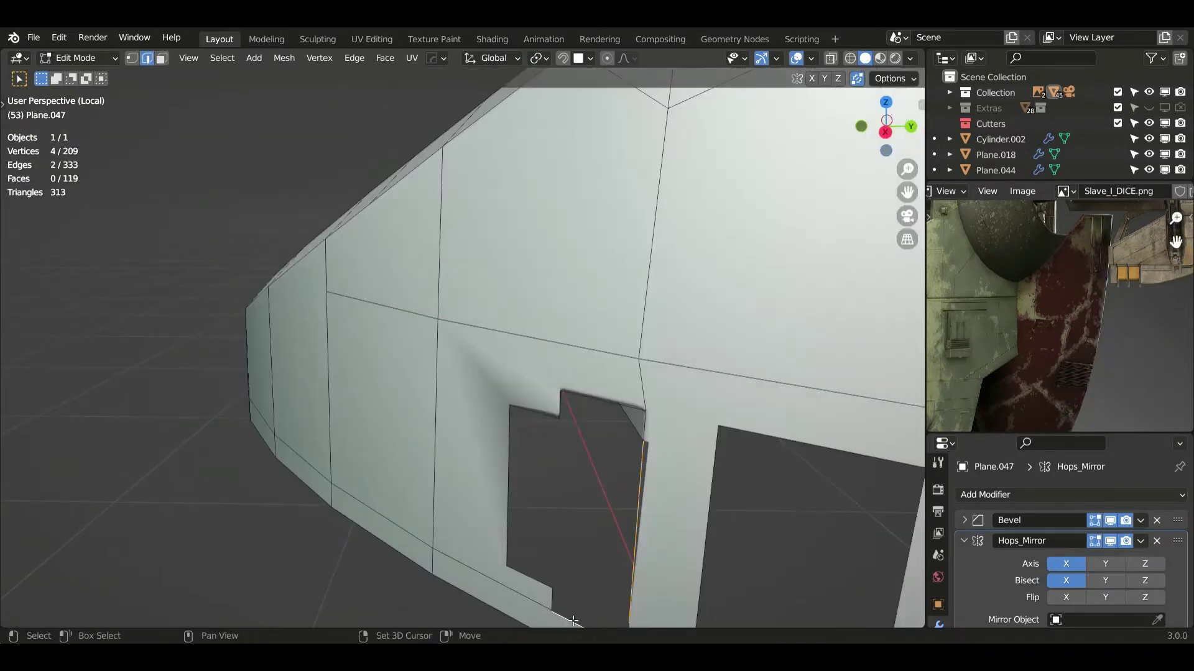
key(1)
alt+click(542, 562)
mouse_move(542, 562)
middle_down()
mouse_move(541, 356)
mouse_move(324, 375)
mouse_move(464, 395)
mouse_move(478, 312)
middle_up()
key(e)
click(541, 357)
key(ctrl+z)
key(ctrl+z)
- Merge the vertices beside the hole, dissolve the stray edge, and exit Edit Mode
click(472, 310)
key(Tab)
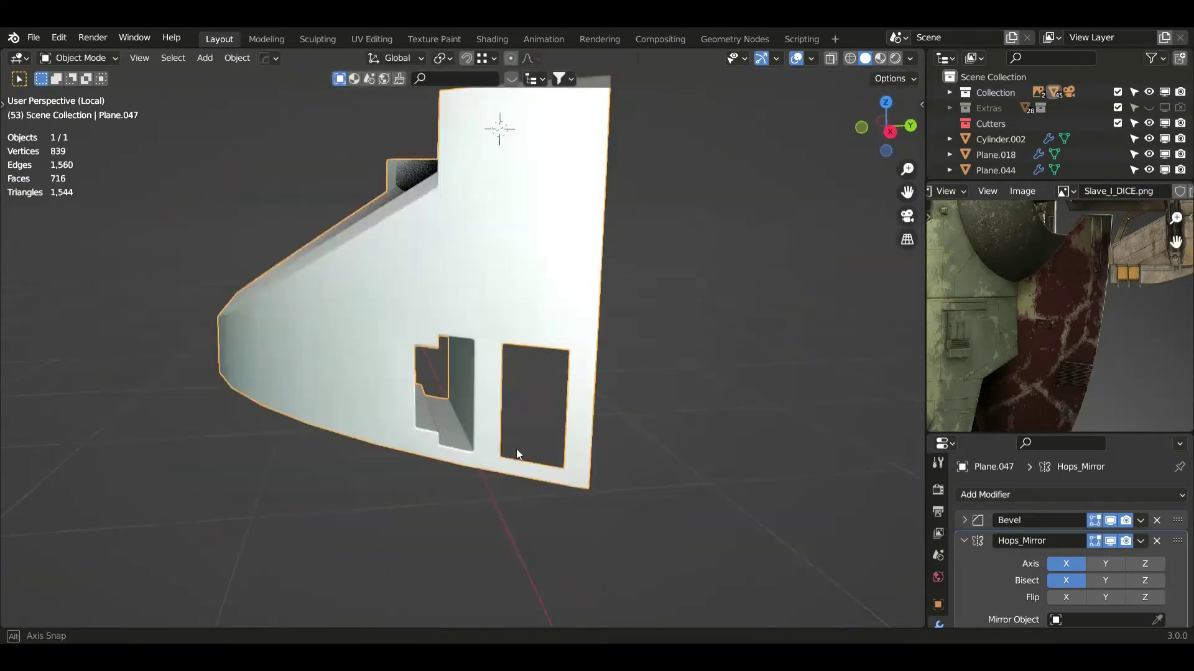
mouse_move(516, 449)
middle_down()
mouse_move(626, 394)
mouse_move(704, 386)
mouse_move(586, 333)
middle_up()
key(Tab)
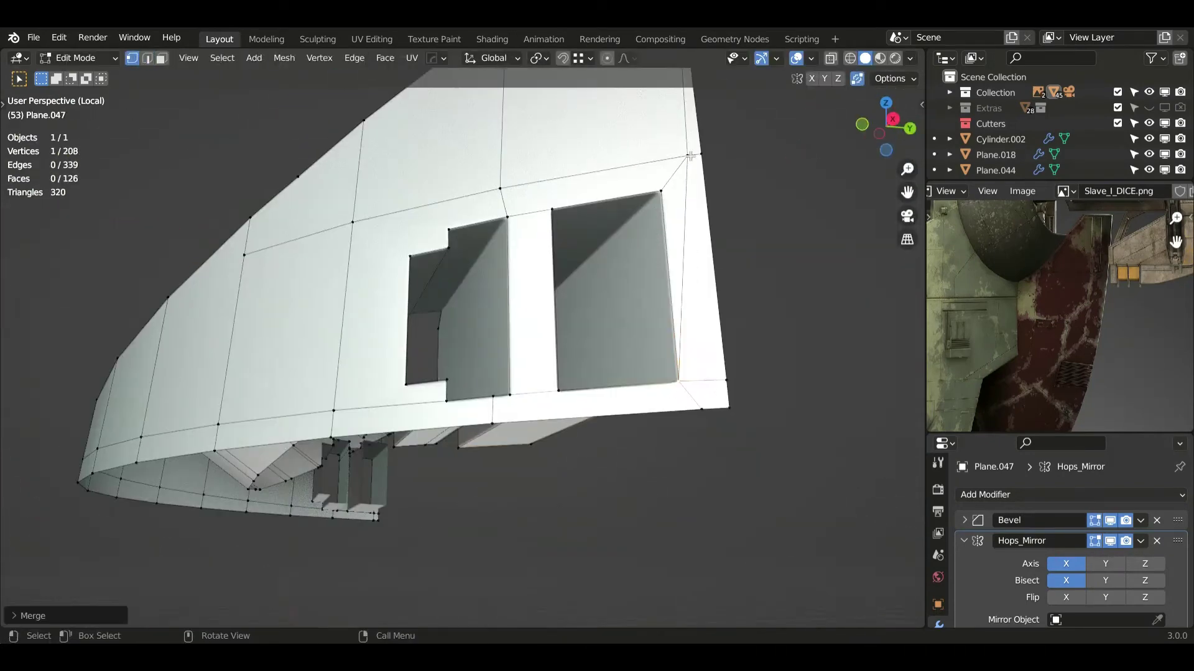
key(k)
key(2)
key(ctrl+x)
mouse_move(701, 418)
middle_down()
mouse_move(653, 171)
mouse_move(487, 168)
mouse_move(515, 191)
mouse_move(432, 181)
mouse_move(364, 213)
mouse_move(561, 348)
mouse_move(517, 360)
middle_up()
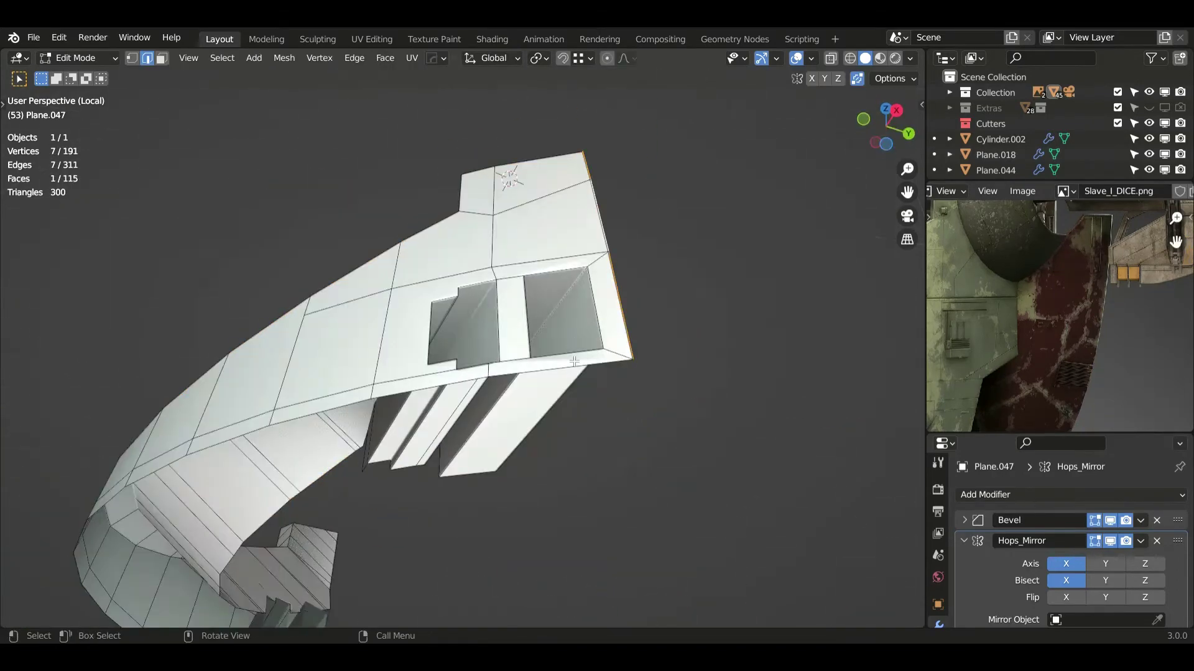
key(Tab)
key(Tab)
key(1)
alt+click(518, 360)
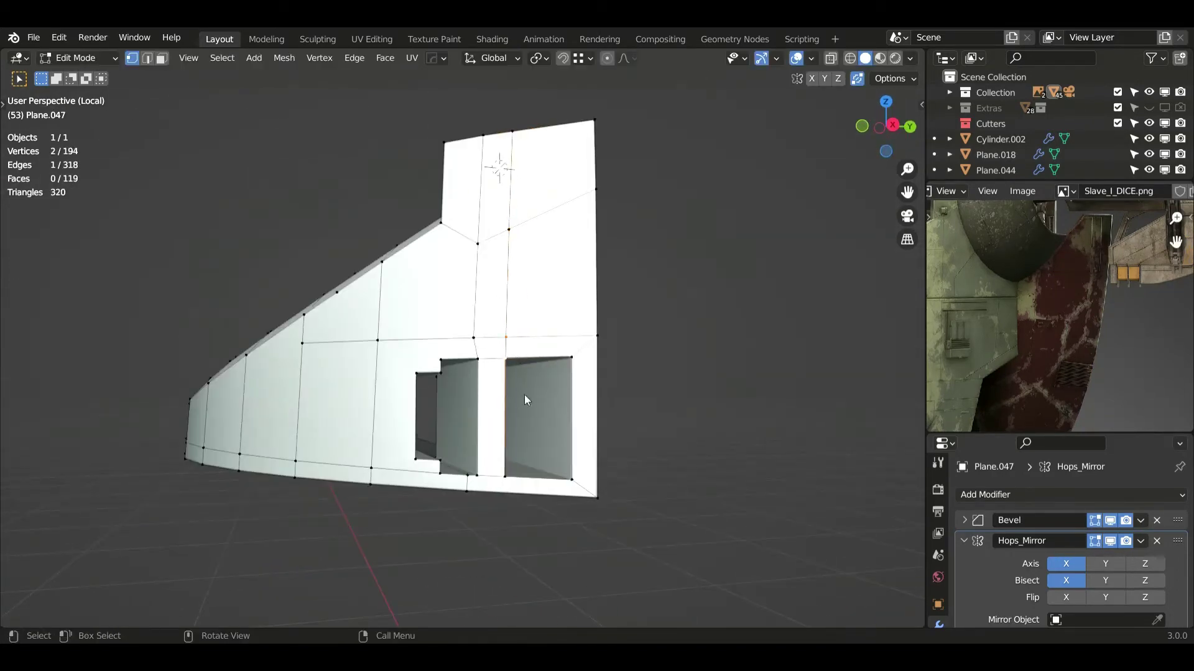
key(Tab)
- Show the whole ship again, select the lower hull panel, and view it from the side
key(KP_Divide)
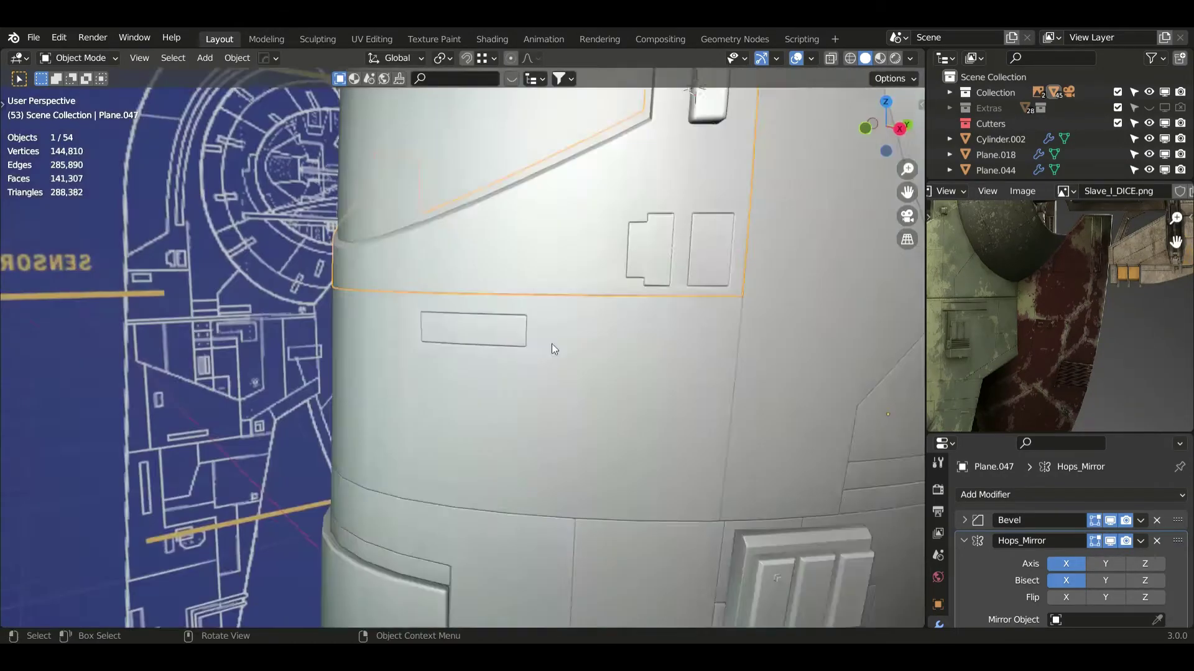
middle_drag(551, 345, 687, 360)
click(687, 360)
middle_drag(566, 308, 664, 309)
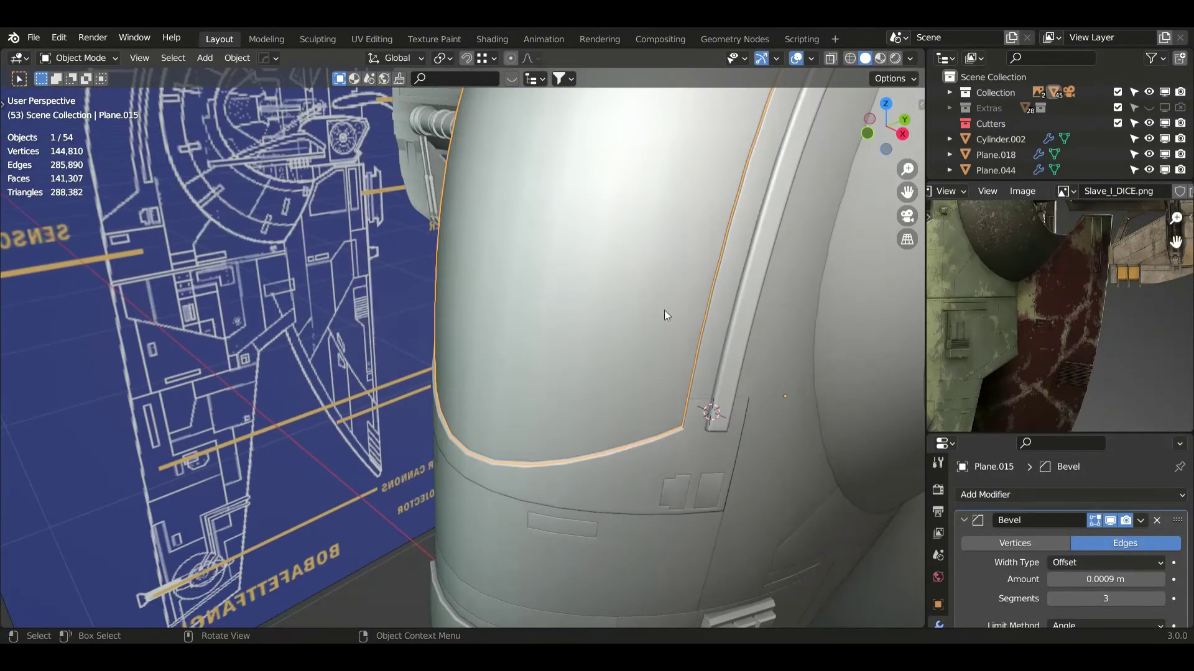
key(KP_3)
scroll(501, 304, up, 5)
- Slash a scaled cube cutter into the lower panel, apply the Boolean, and delete the cutter
key(shift+a)
click(547, 342)
key(s)
key(g)
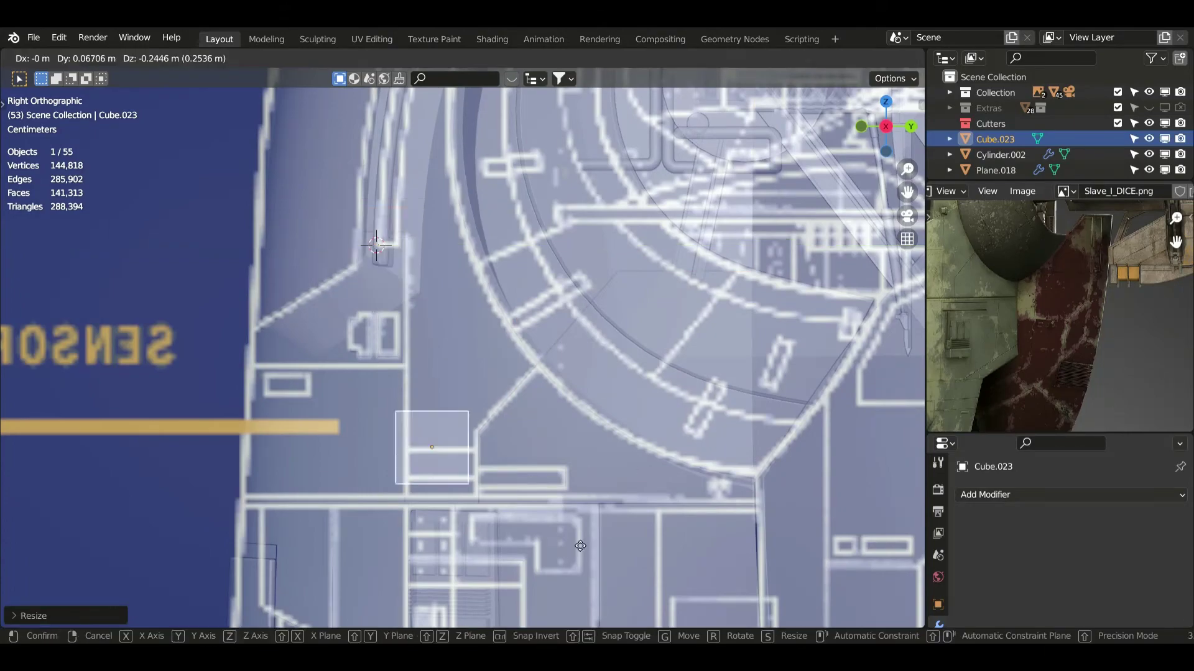
click(580, 546)
key(ctrl+KP_Divide)
mouse_move(678, 480)
middle_down()
mouse_move(870, 497)
mouse_move(775, 478)
middle_up()
key(ctrl+a)
key(Delete)
- Isolate the slotted panel in Edit Mode and fill a face between the wall and step
click(848, 480)
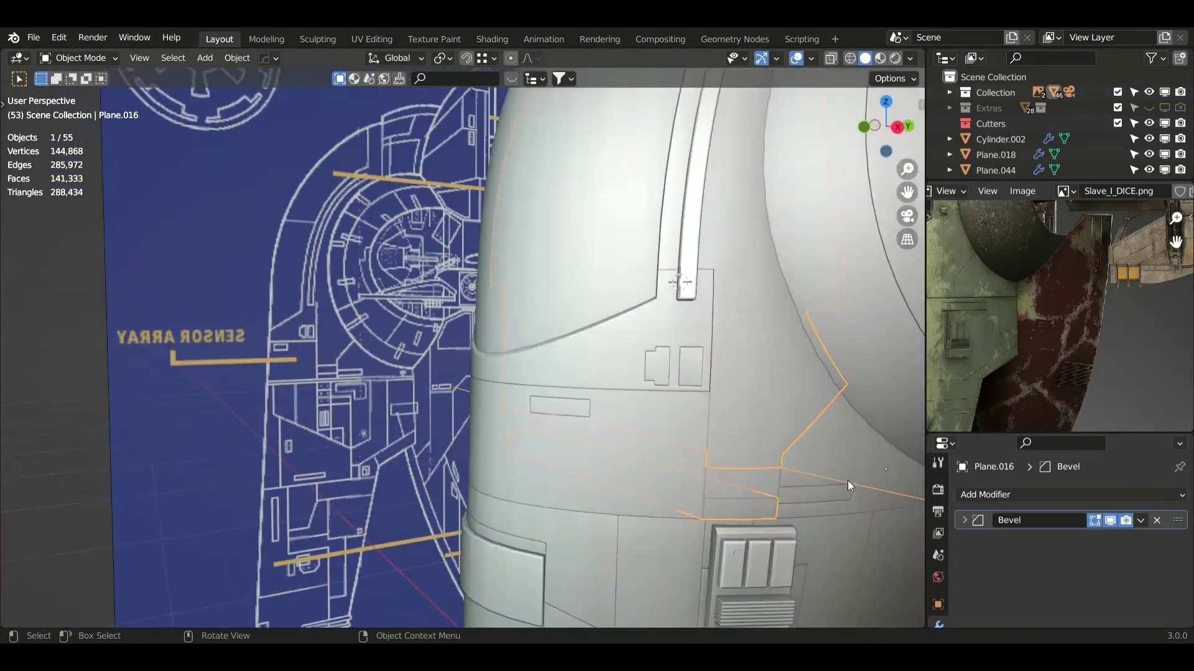
key(Tab)
key(KP_Divide)
key(shift+b)
drag(418, 314, 594, 427)
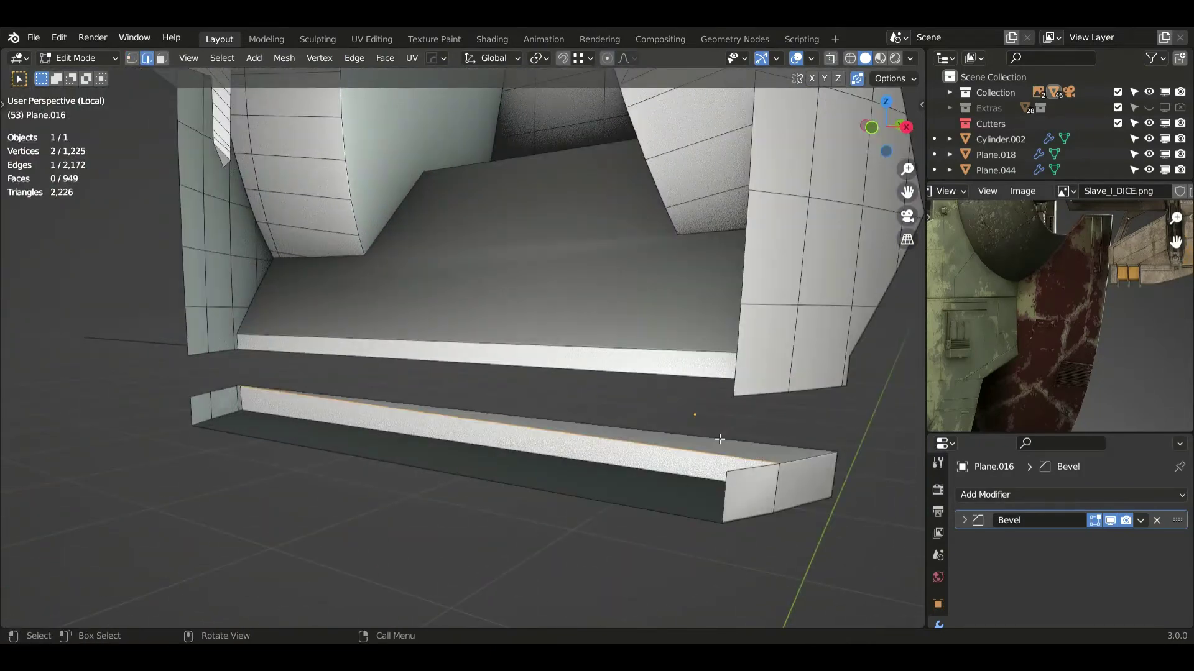
scroll(720, 439, down, 2)
key(f)
mouse_move(719, 439)
middle_down()
mouse_move(562, 318)
mouse_move(296, 556)
middle_up()
- Fill the slot's edge chain with a face, delete it, then undo and fill again
scroll(562, 318, up, 3)
ctrl+click(134, 305)
scroll(296, 555, down, 1)
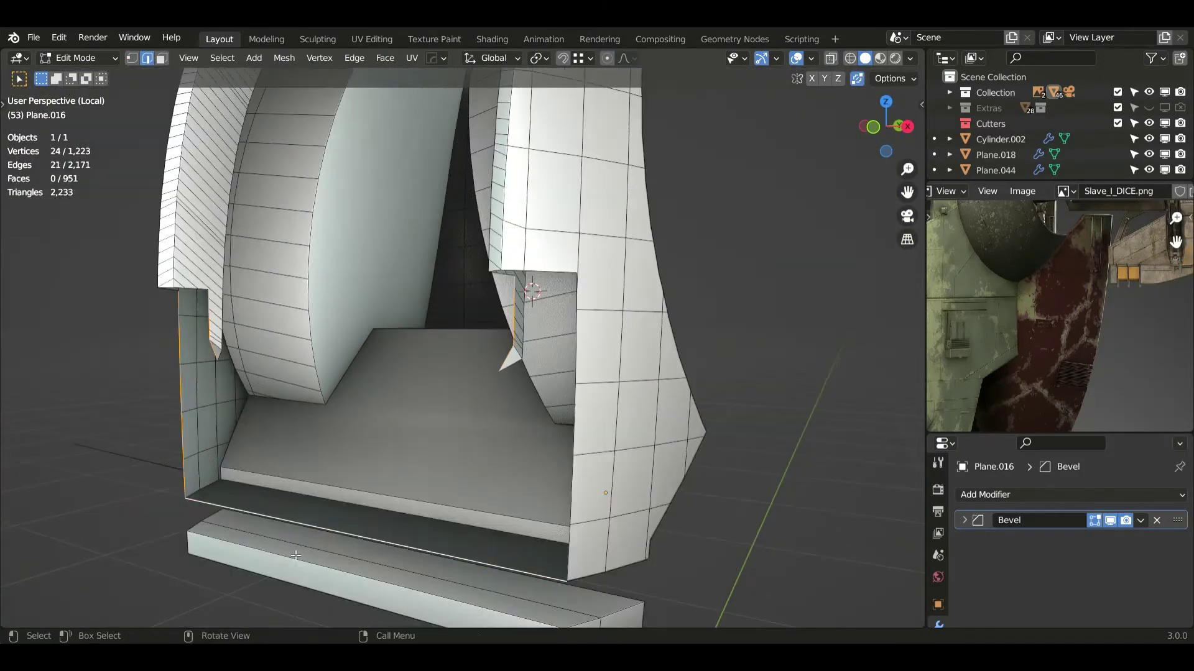
ctrl+click(574, 274)
mouse_move(475, 288)
middle_down()
mouse_move(484, 211)
mouse_move(386, 397)
middle_up()
key(f)
key(3)
key(x)
scroll(729, 347, up, 2)
key(x)
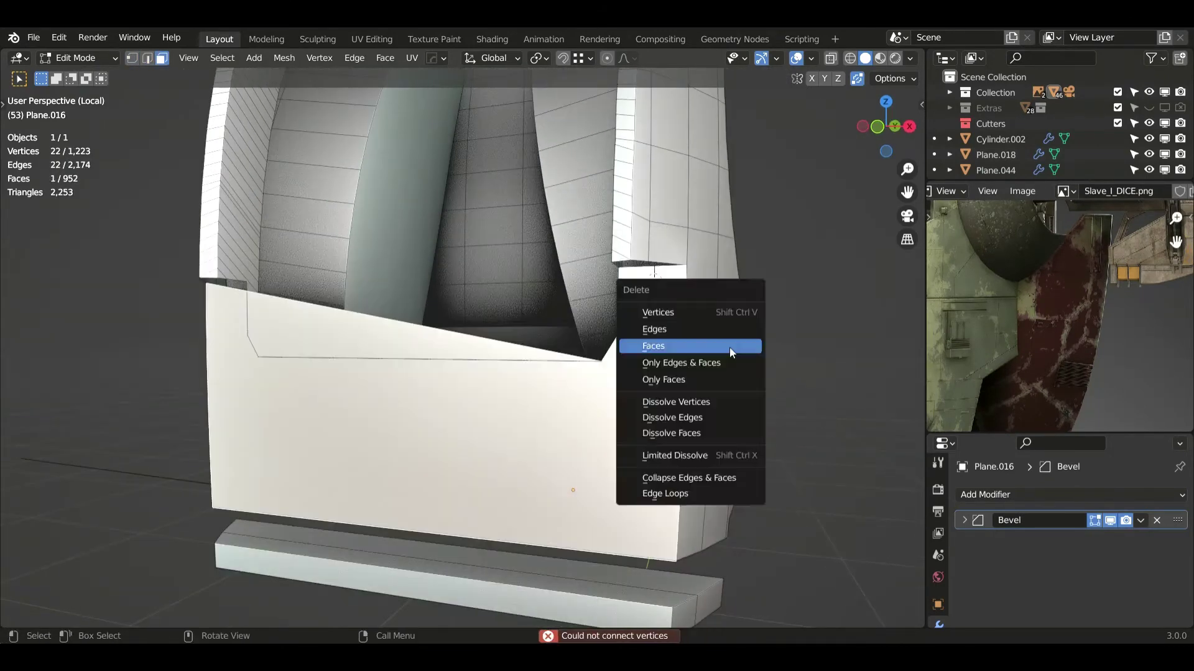
click(729, 347)
middle_drag(729, 347, 571, 279)
key(ctrl+z)
key(f)
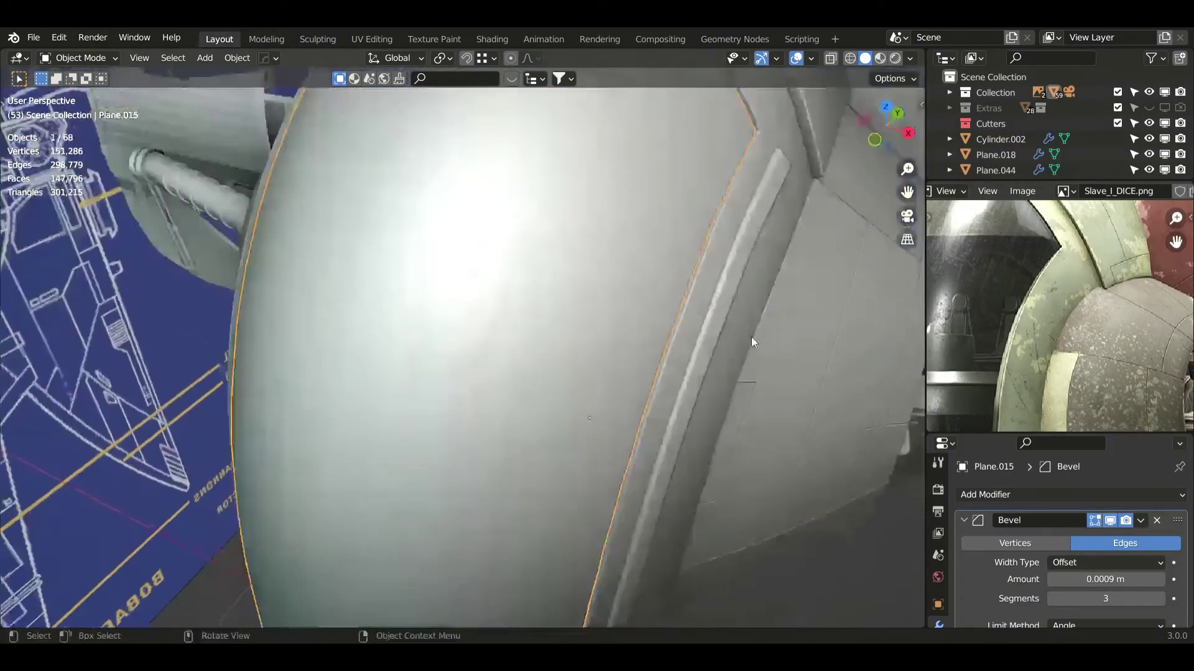
- Grow and isolate the canopy selection, then slash the finished Plane.066 cutter into the hull
key(ctrl+KP_Add)
key(ctrl+KP_Add)
key(ctrl+KP_Add)
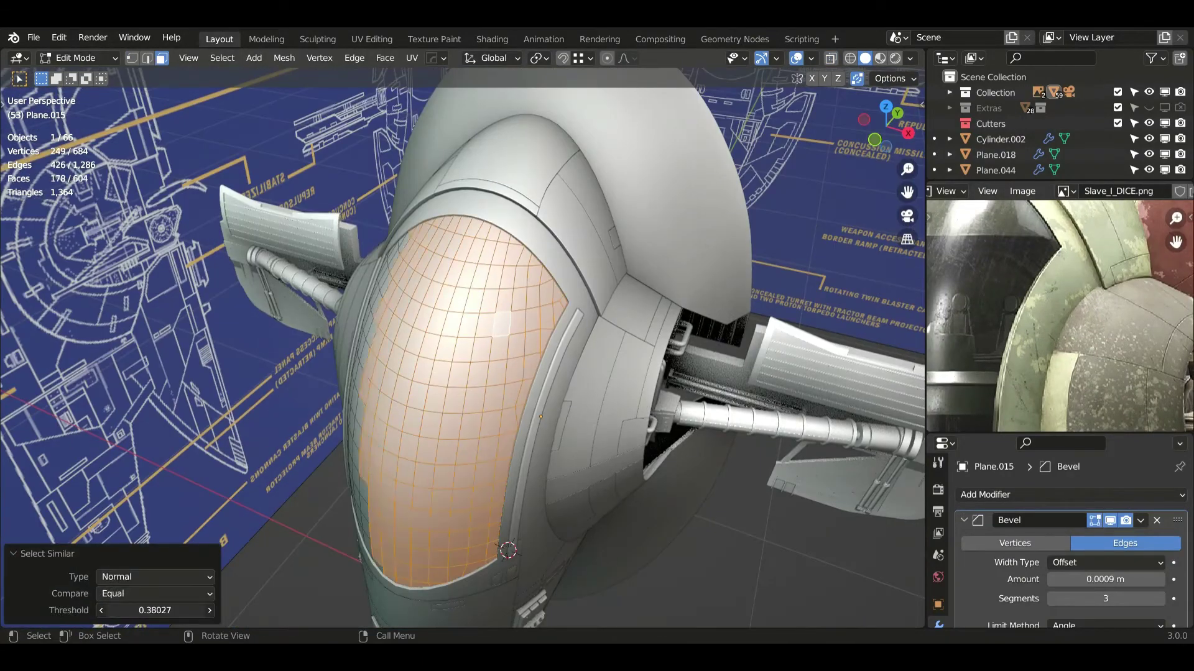
key(shift+h)
key(KP_Divide)
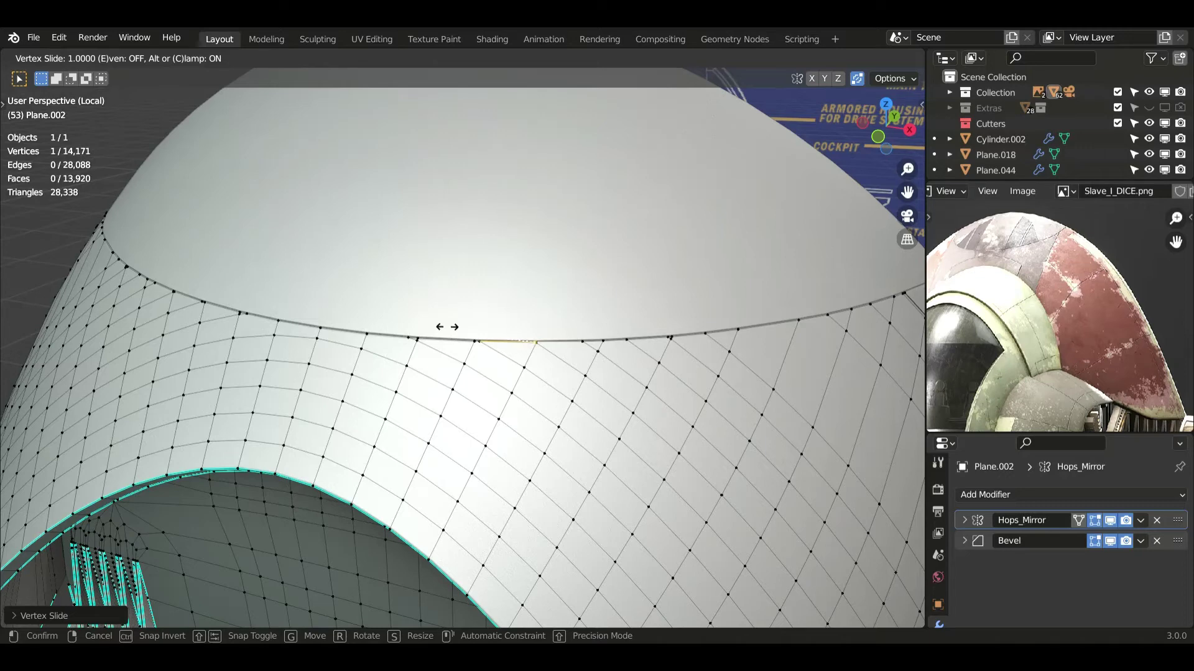
key(Tab)
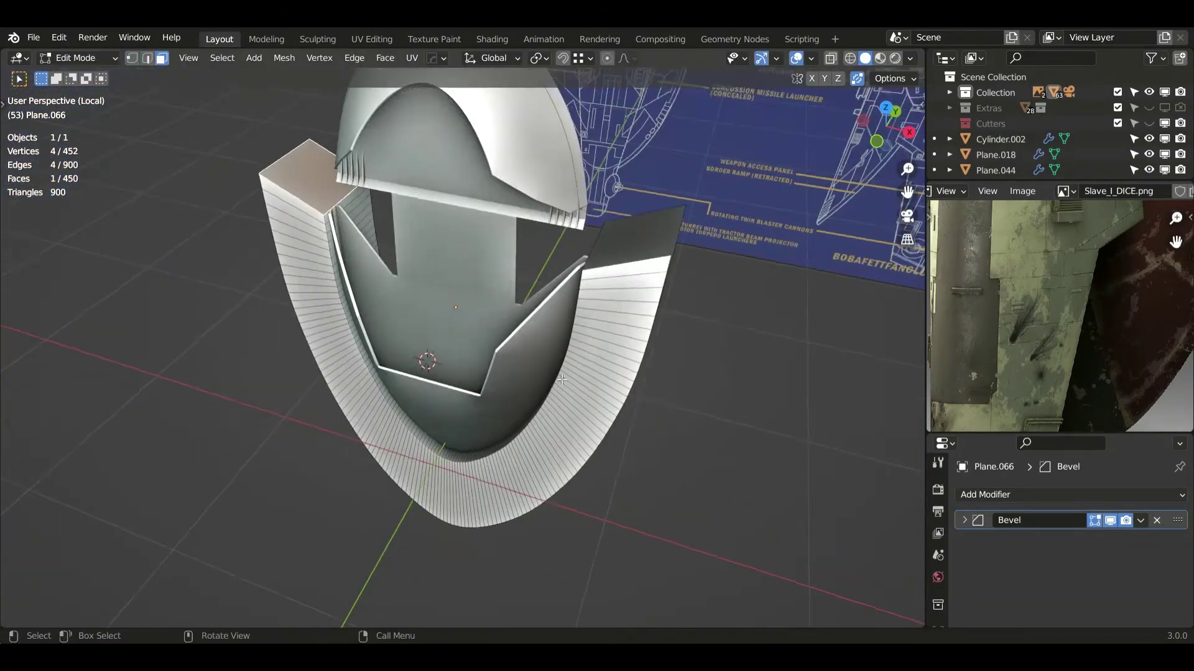
key(Tab)
key(ctrl+KP_Divide)
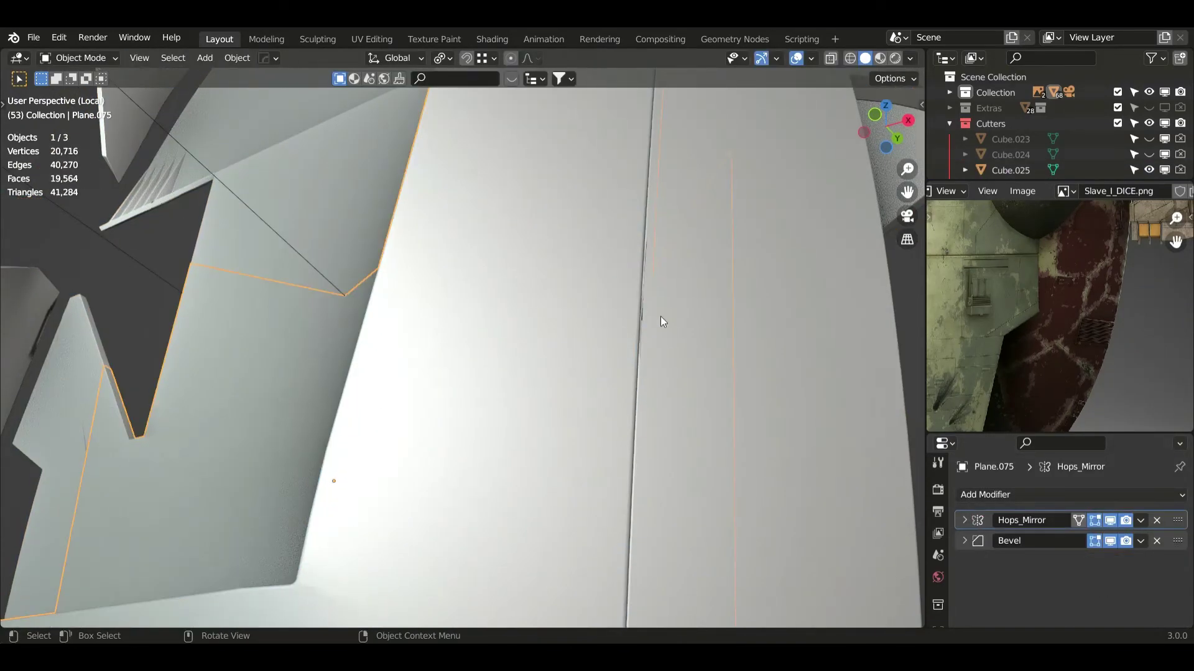
- Briefly enter and exit Edit Mode on the hull panel
key(Tab)
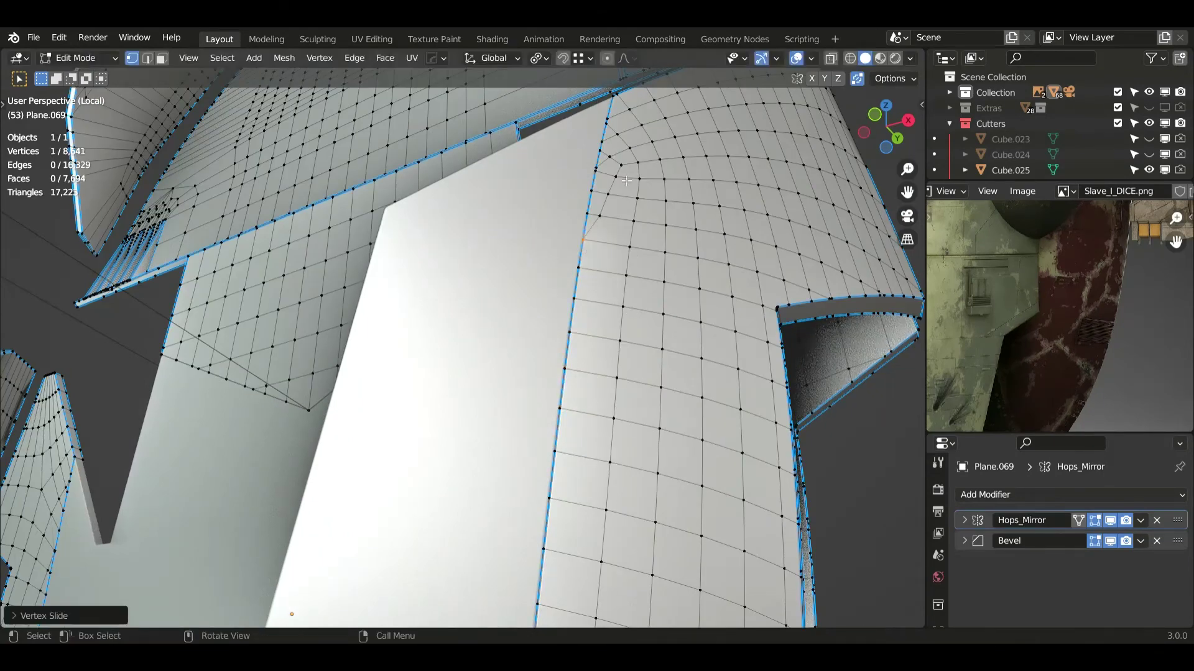
key(Tab)
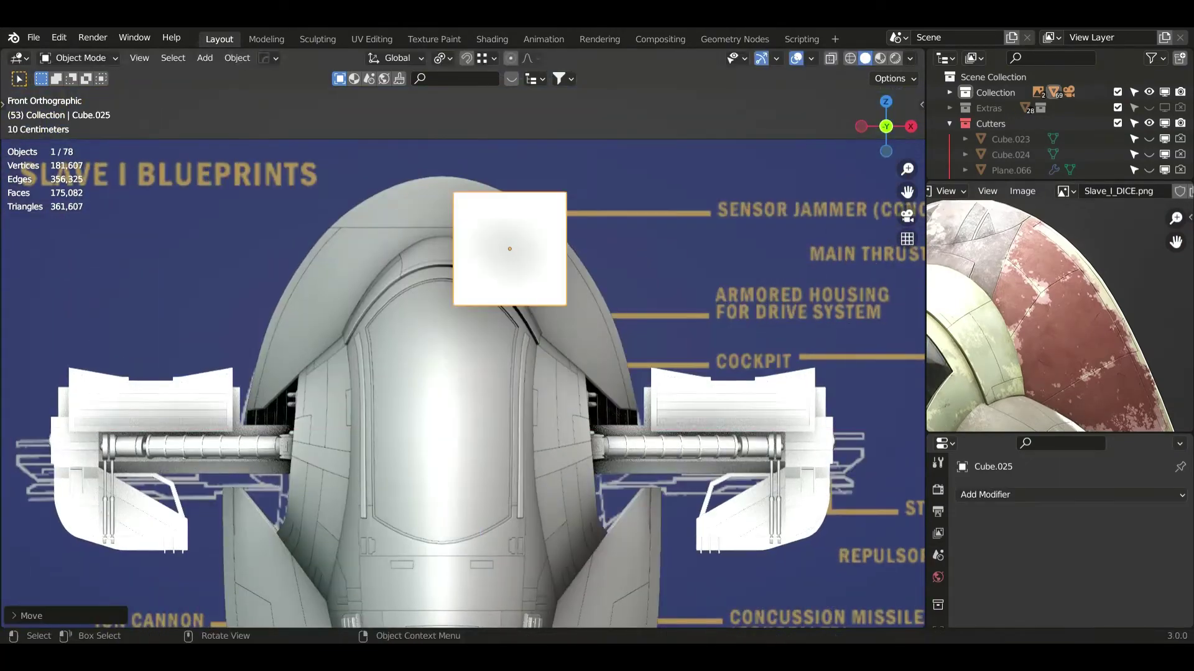
- Rotate the cutter block 45°, reset its rotation, position it, and slash it into the hull
text(r45)
key(Return)
key(r)
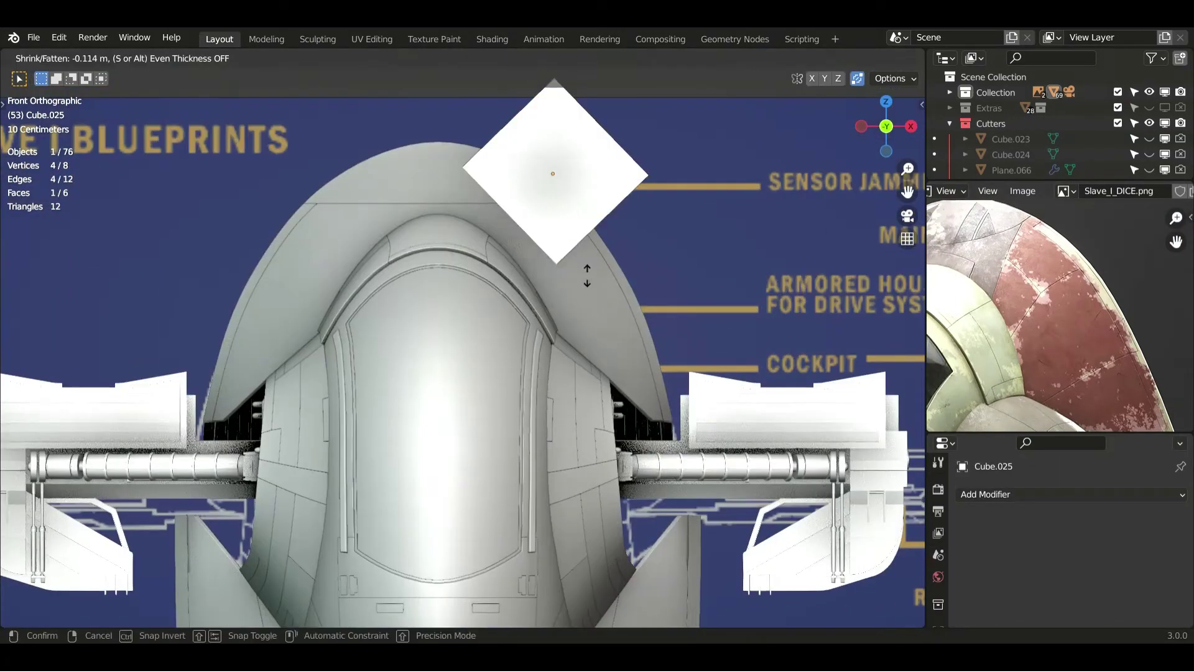
key(alt+r)
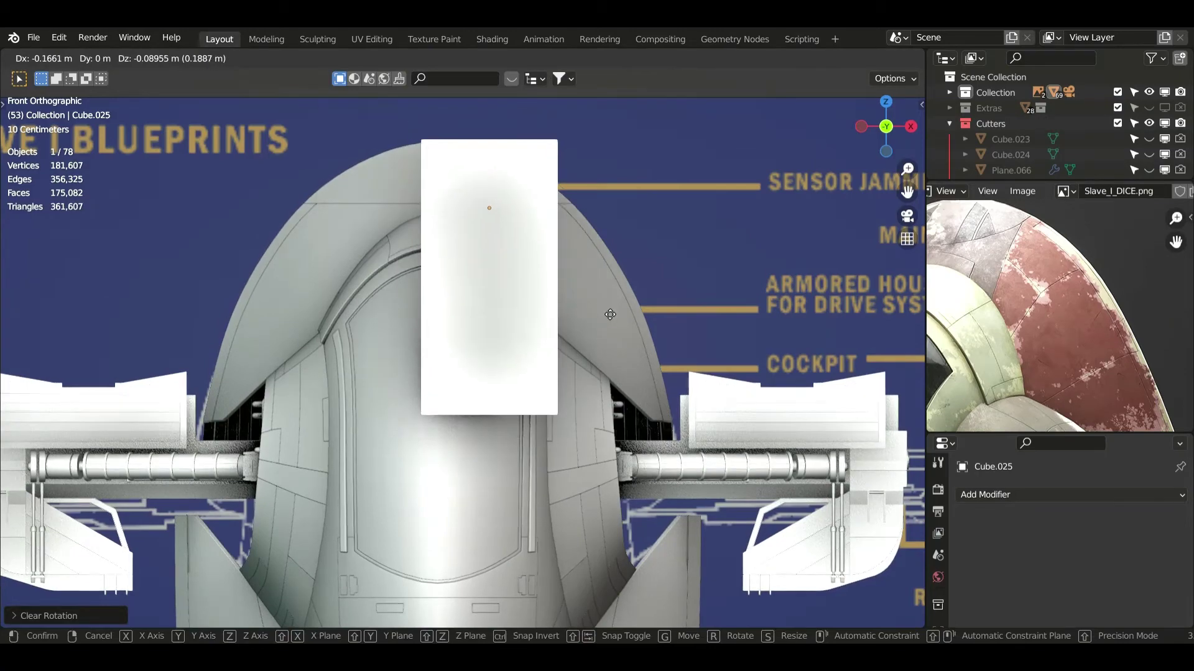
click(601, 293)
key(ctrl+KP_Divide)
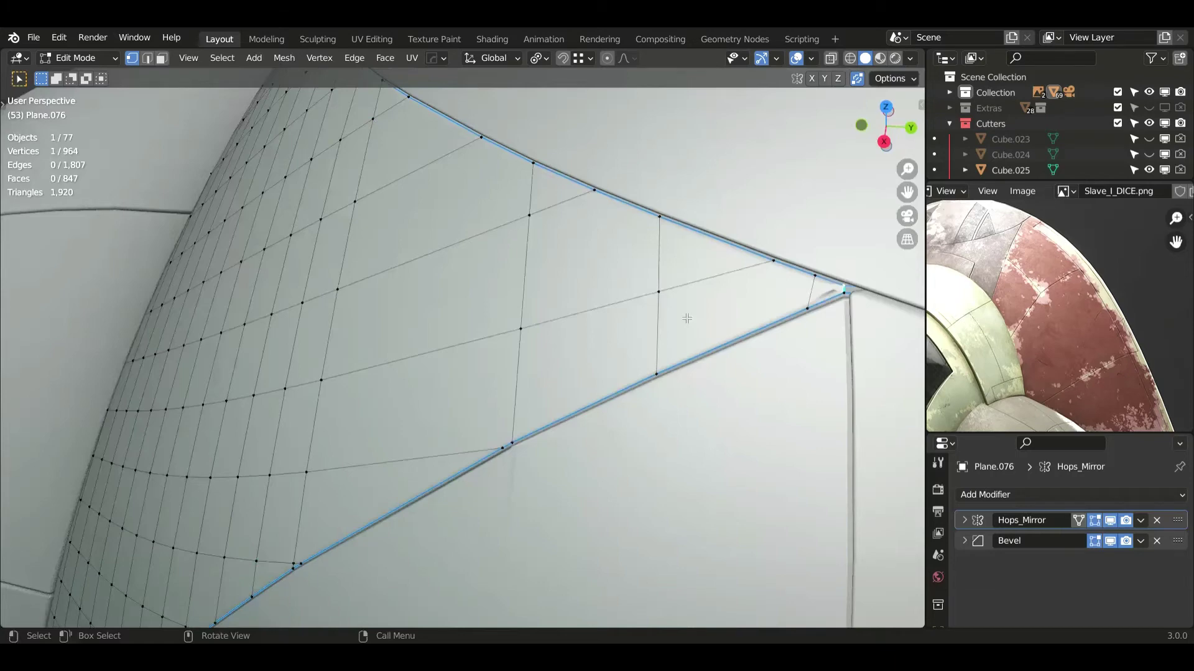
- Slash the angled cutter into the hull and apply the Boolean on Plane.068
key(ctrl+KP_Divide)
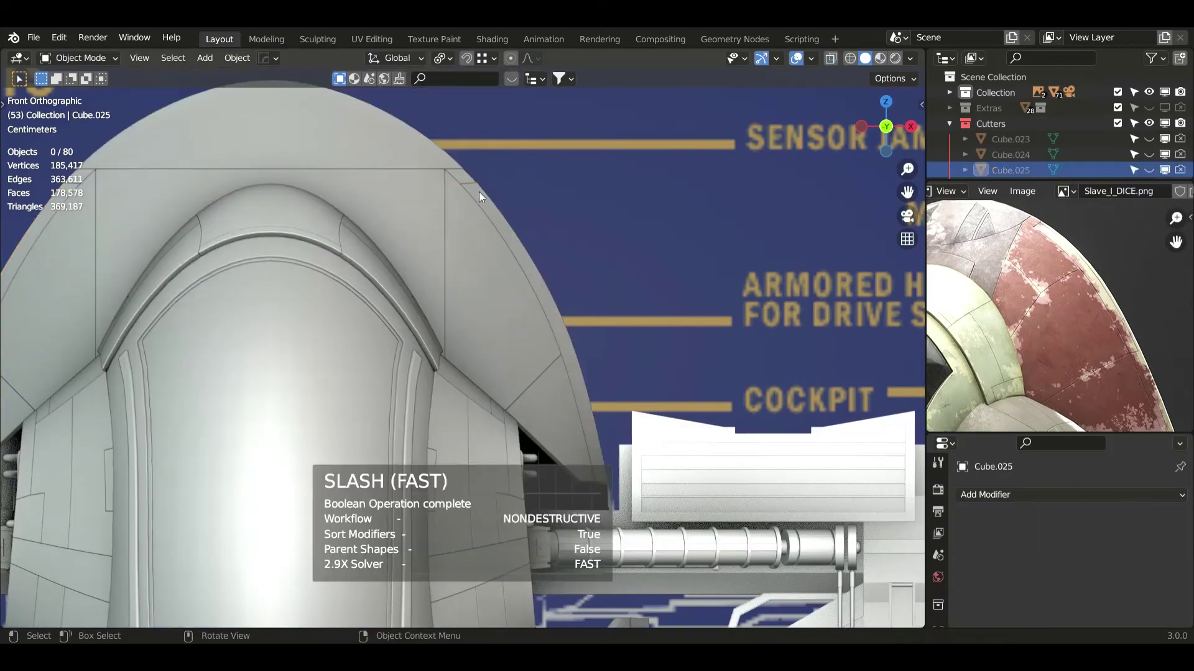
click(479, 191)
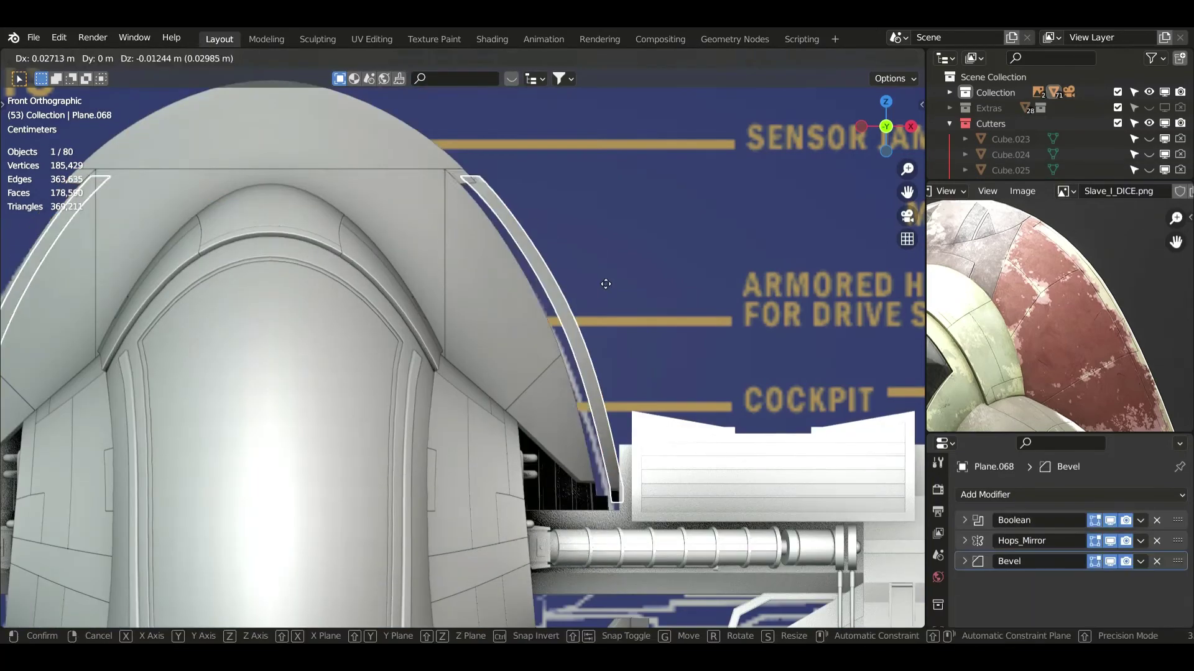
middle_drag(478, 191, 534, 321)
key(ctrl+a)
middle_drag(559, 373, 520, 386)
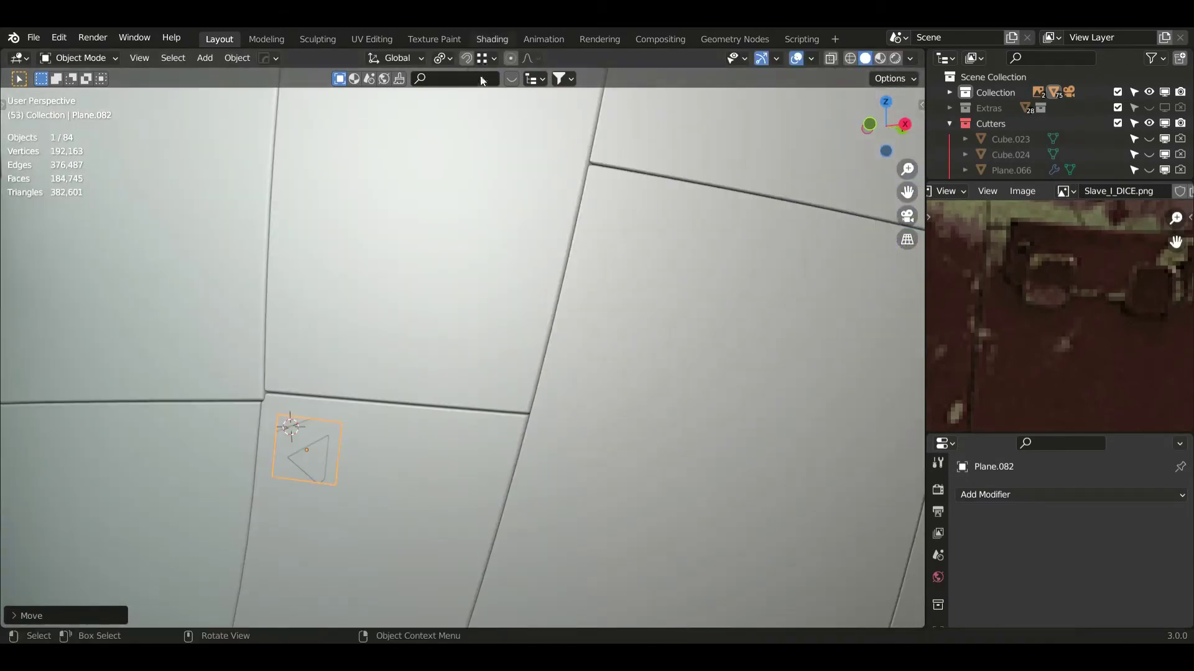
- Turn on face snapping and duplicate the Plane.082 detail piece onto the hull surface
click(493, 58)
click(437, 150)
key(shift+d)
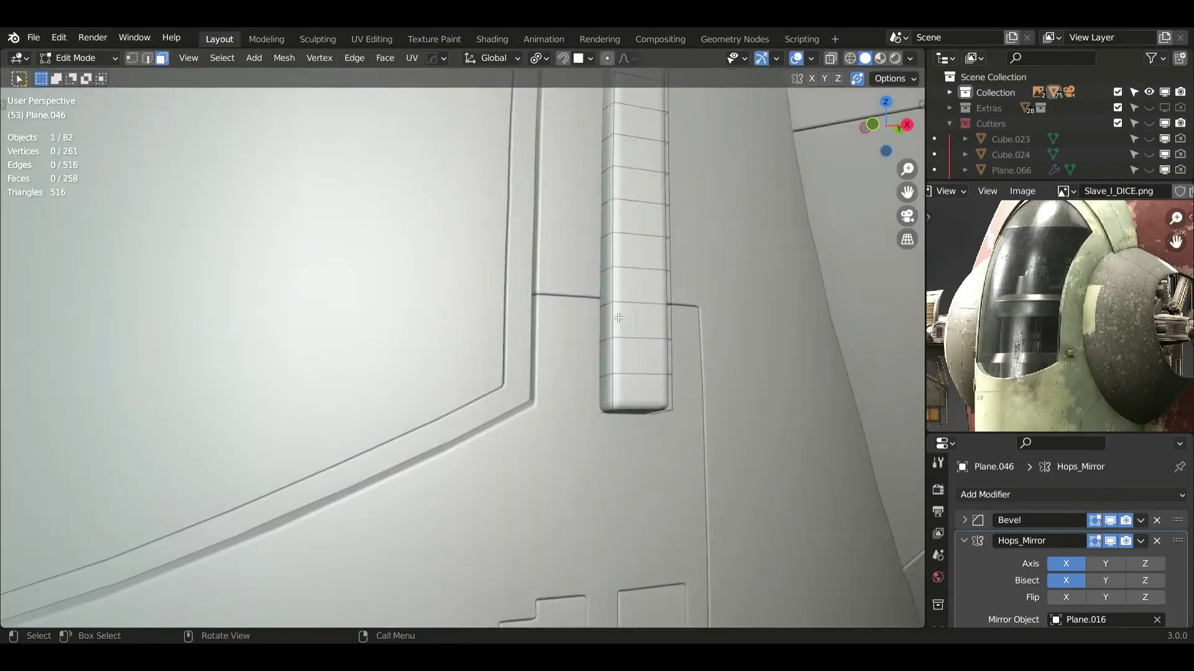
- Delete a ring of faces around the hull column and fill the open end with a face
alt+click(619, 317)
key(Delete)
key(2)
alt+click(634, 306)
key(f)
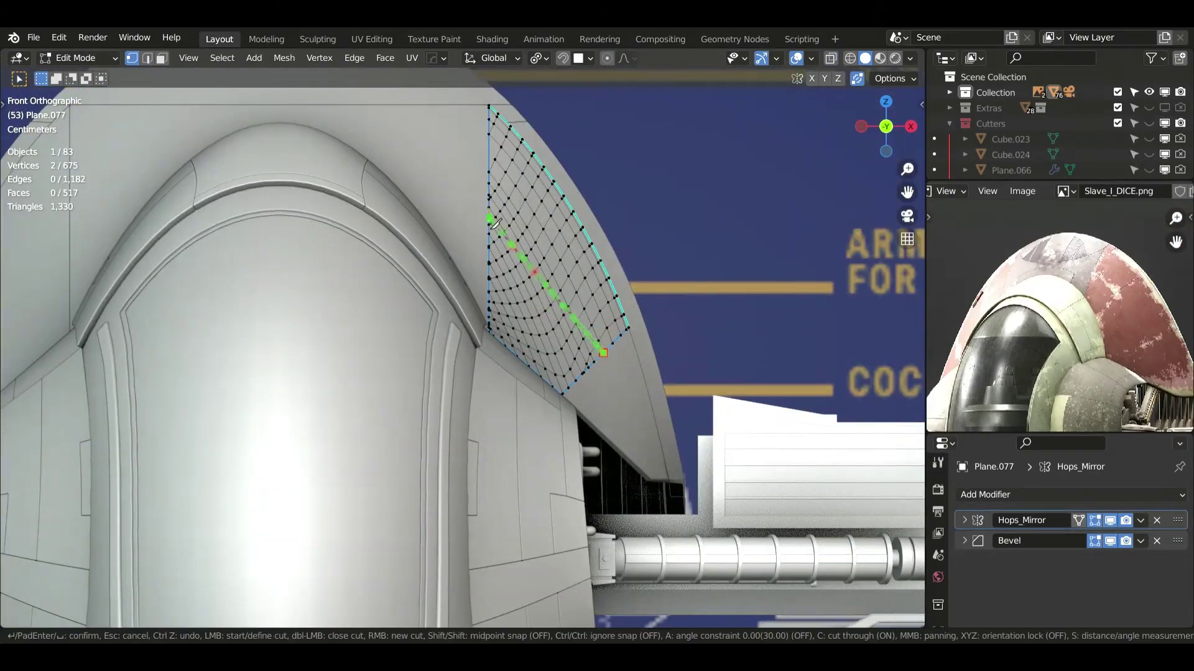
- Knife-cut a new line across the curved Plane.077 patch and isolate it in local view
key(Return)
middle_drag(495, 224, 306, 244)
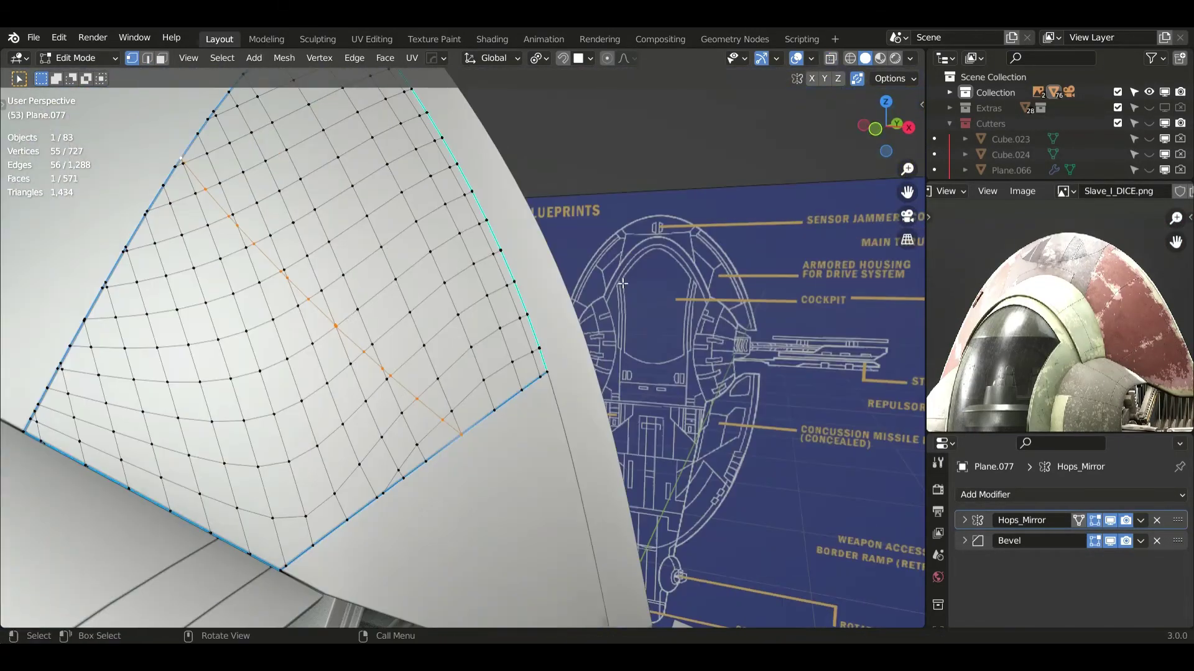
key(alt+z)
key(v)
key(KP_Divide)
key(alt+z)
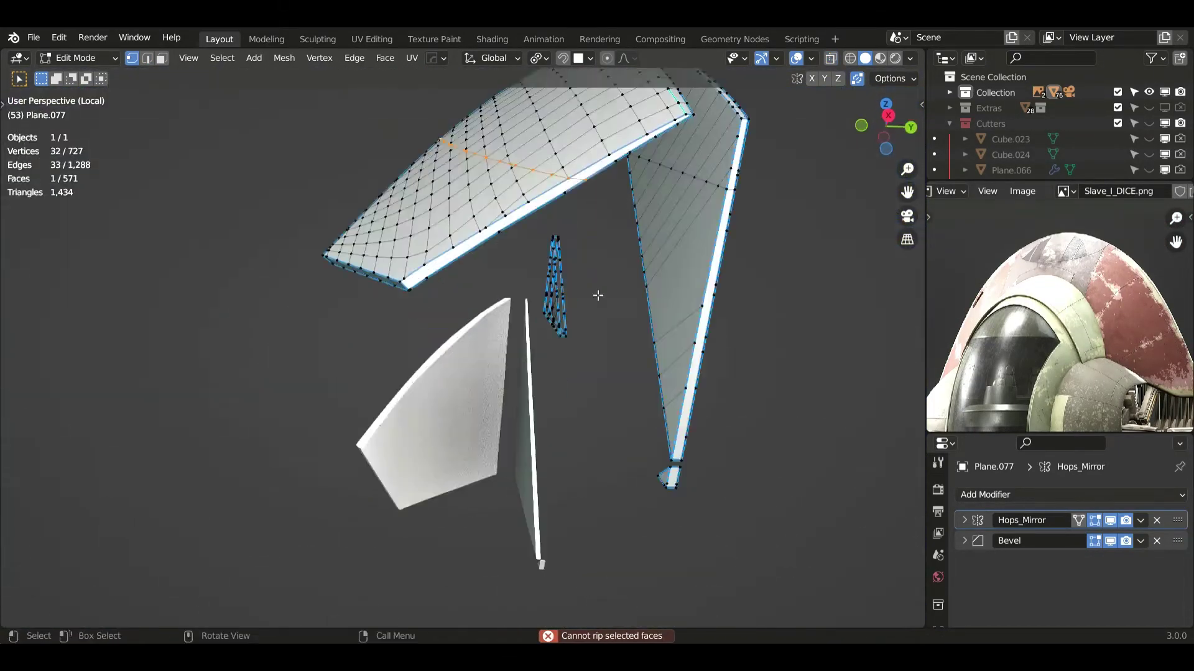
mouse_move(596, 296)
middle_down()
mouse_move(647, 311)
mouse_move(744, 377)
mouse_move(535, 436)
mouse_move(506, 266)
mouse_move(497, 404)
middle_up()
- Circle-select the vertices on one side of the cut and separate them by selection
key(3)
key(1)
key(c)
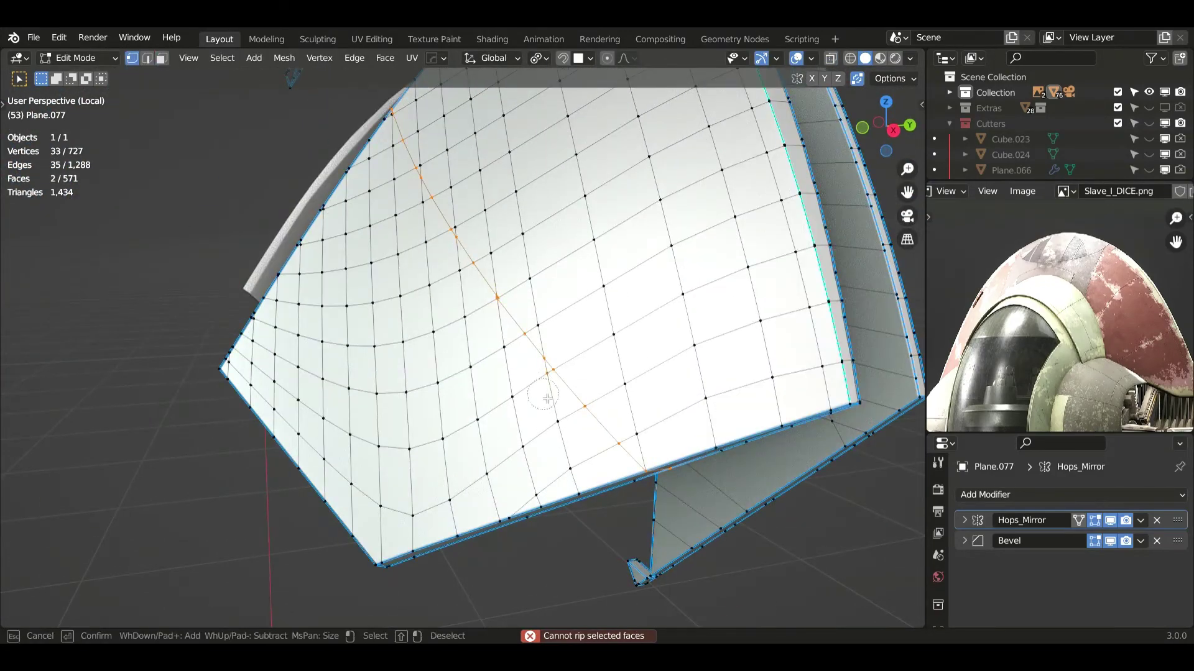
key(alt+z)
mouse_move(537, 410)
mouse_down()
mouse_move(366, 248)
mouse_move(348, 404)
mouse_up()
key(Escape)
key(alt+z)
middle_drag(348, 404, 555, 338)
scroll(556, 338, down, 5)
key(p)
click(508, 288)
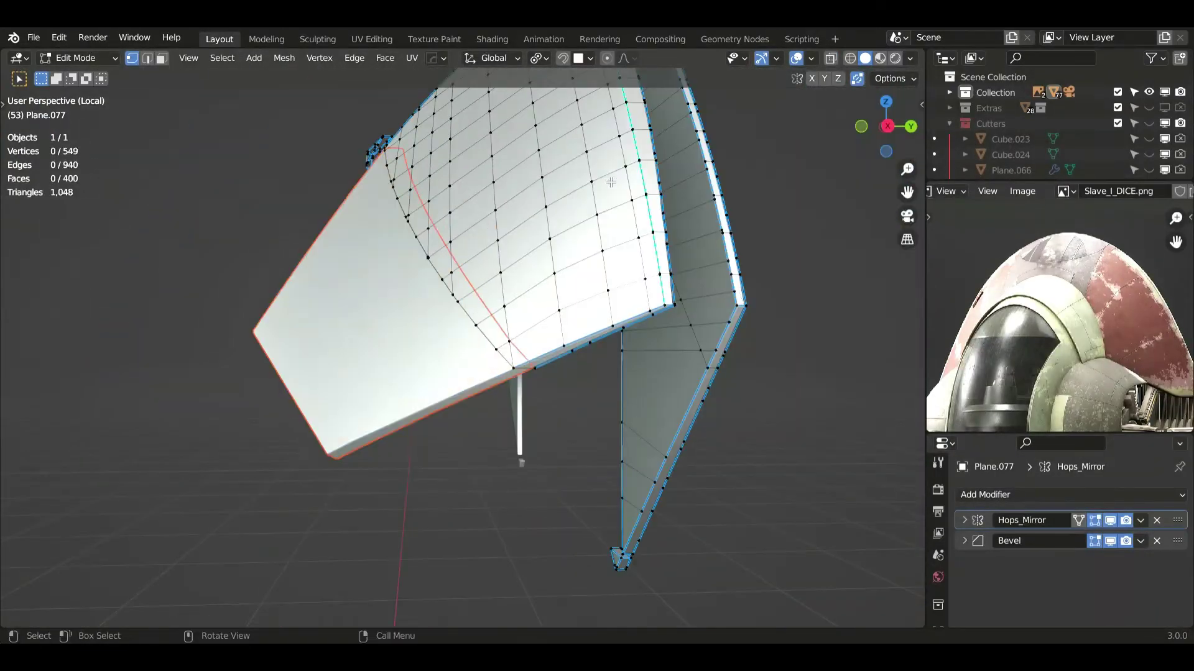
key(Tab)
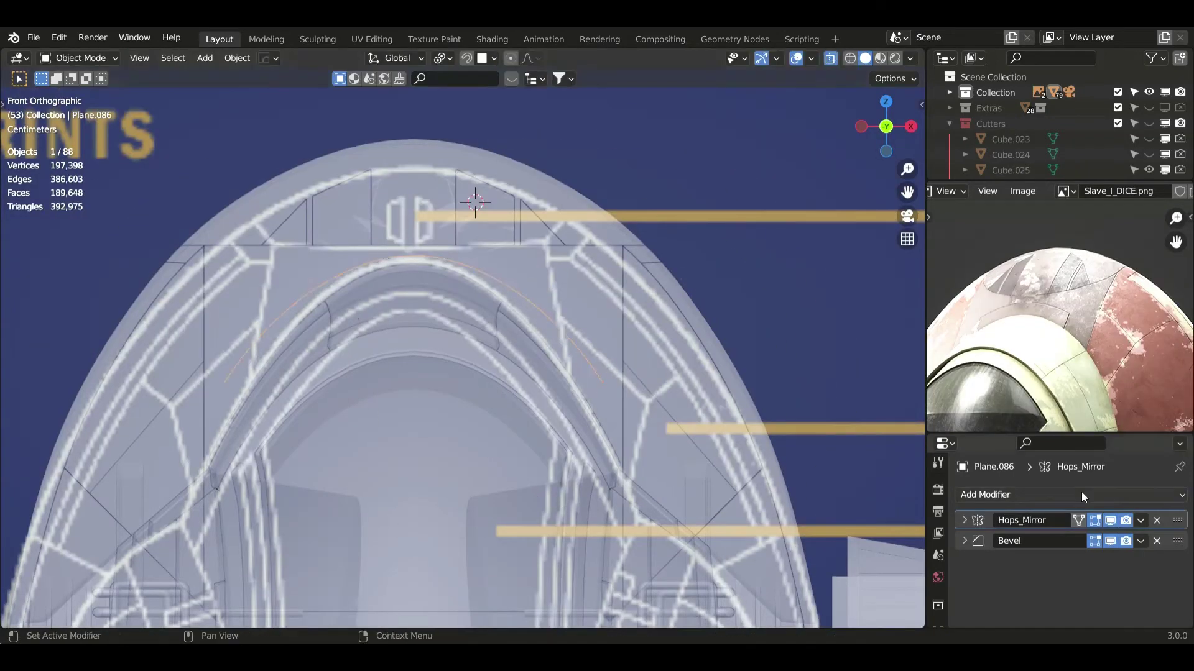
- Scale the arched trim strip with proportional editing and apply its Bevel modifier
key(s)
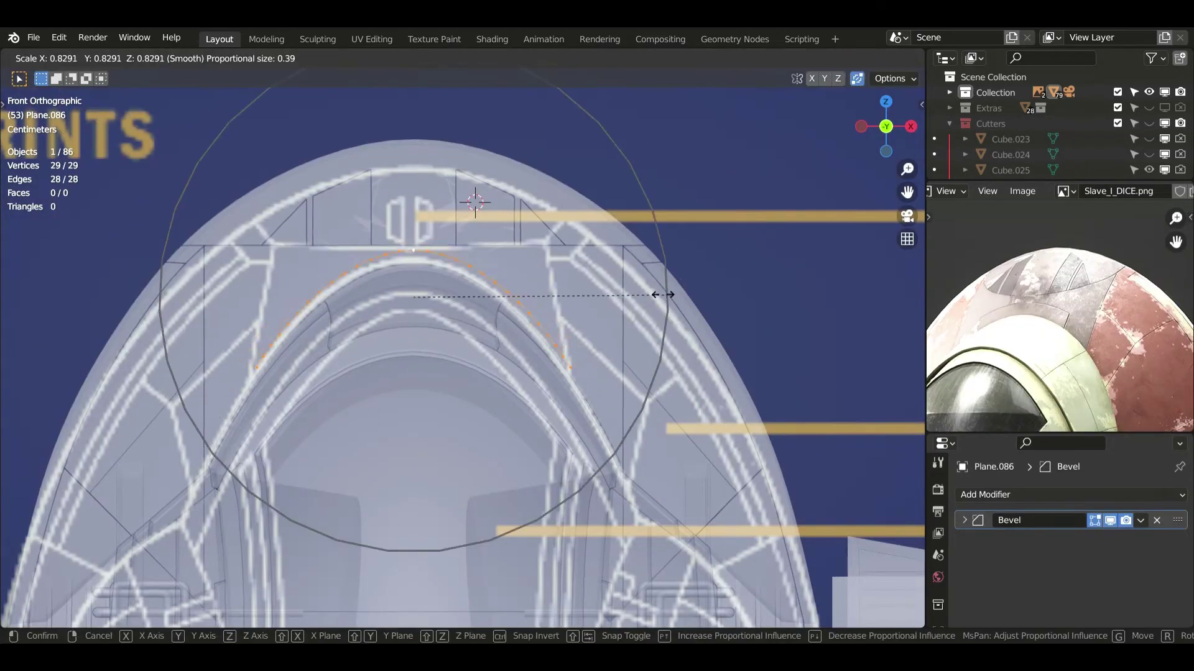
click(663, 295)
key(Tab)
key(ctrl+a)
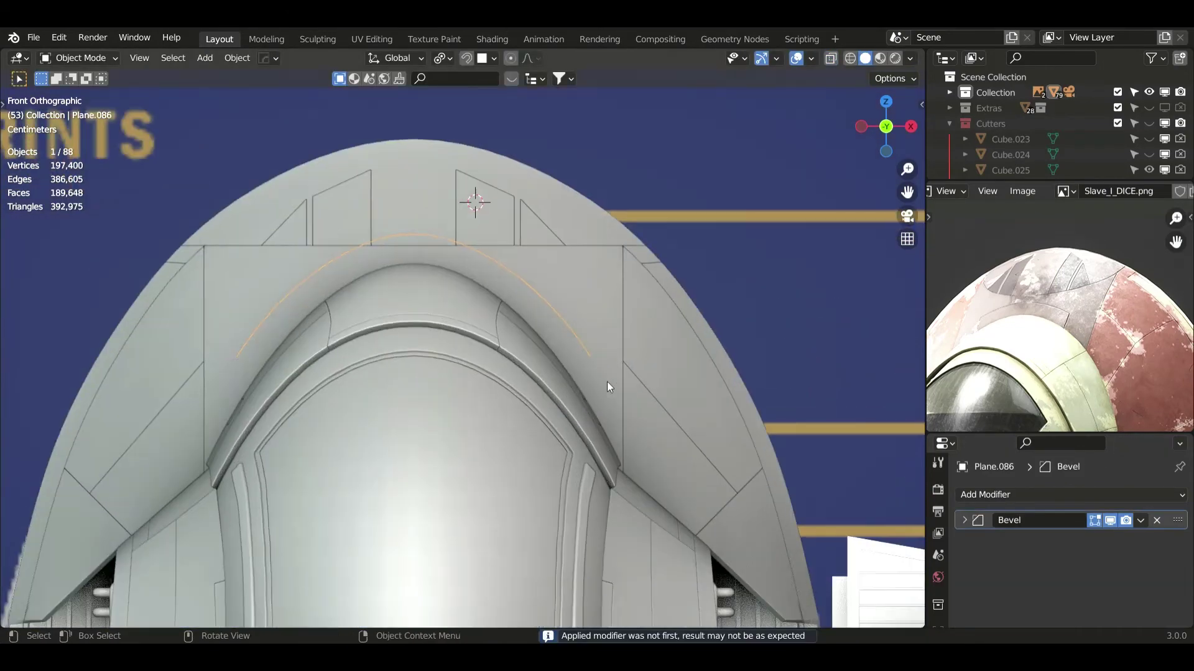
- Move a single corner vertex of the Plane.087 hull patch in edit mode
key(Tab)
key(alt+z)
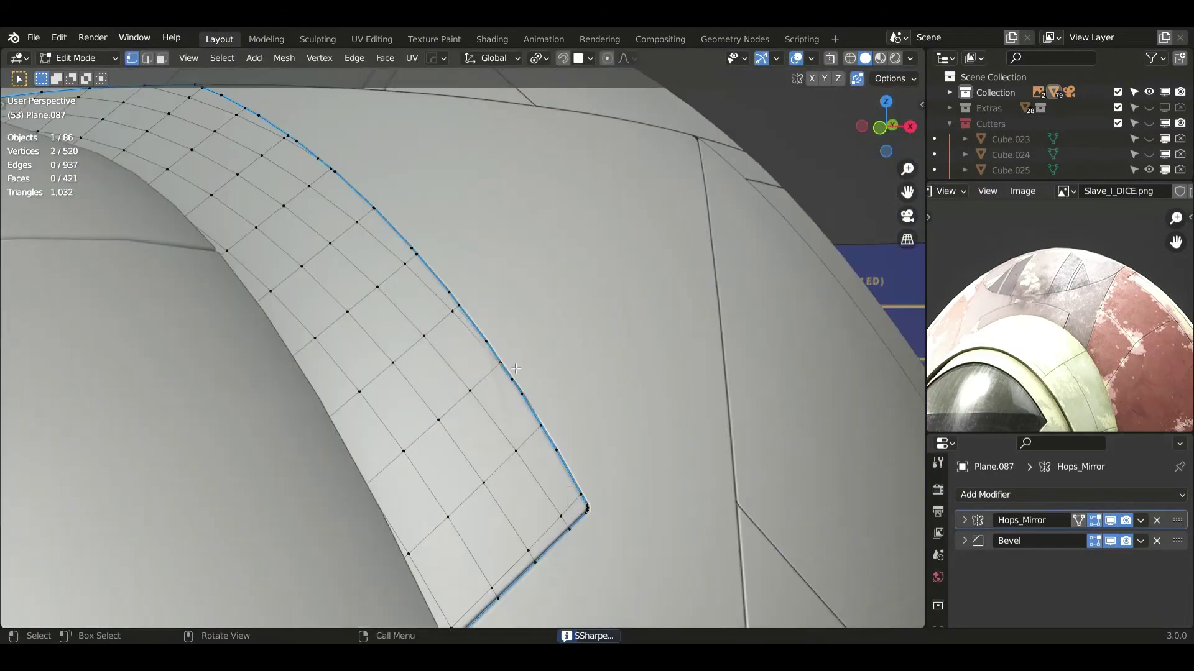
click(515, 369)
key(g)
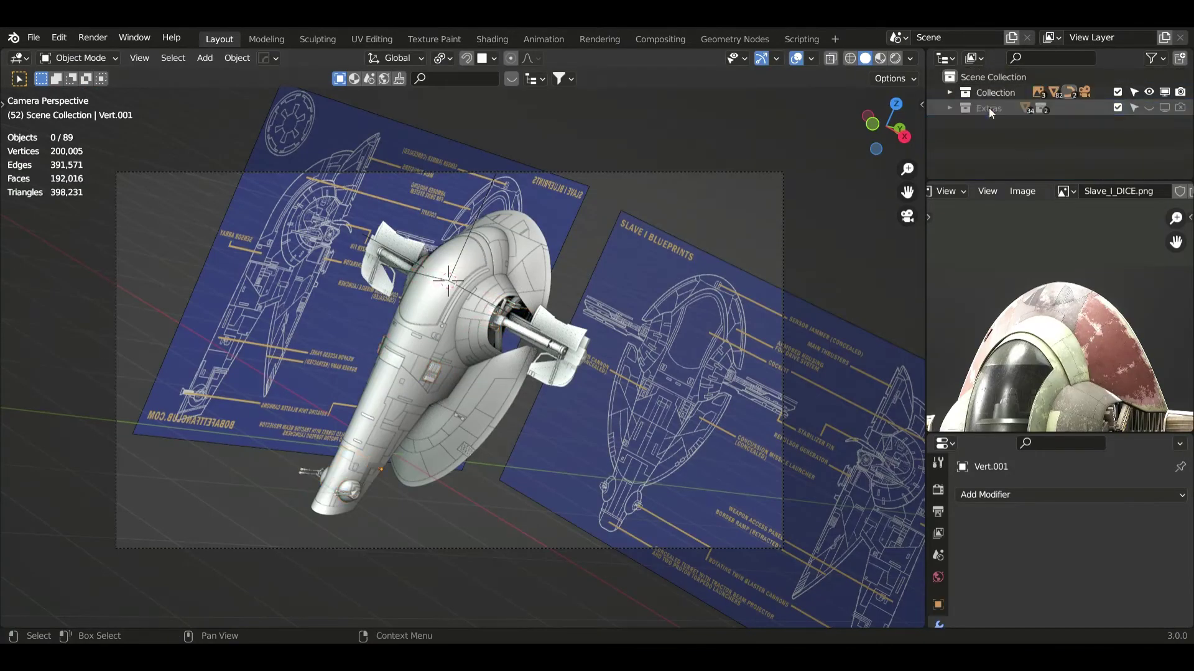
- Move the camera and empties into the Scene Collection and save the file
key(m)
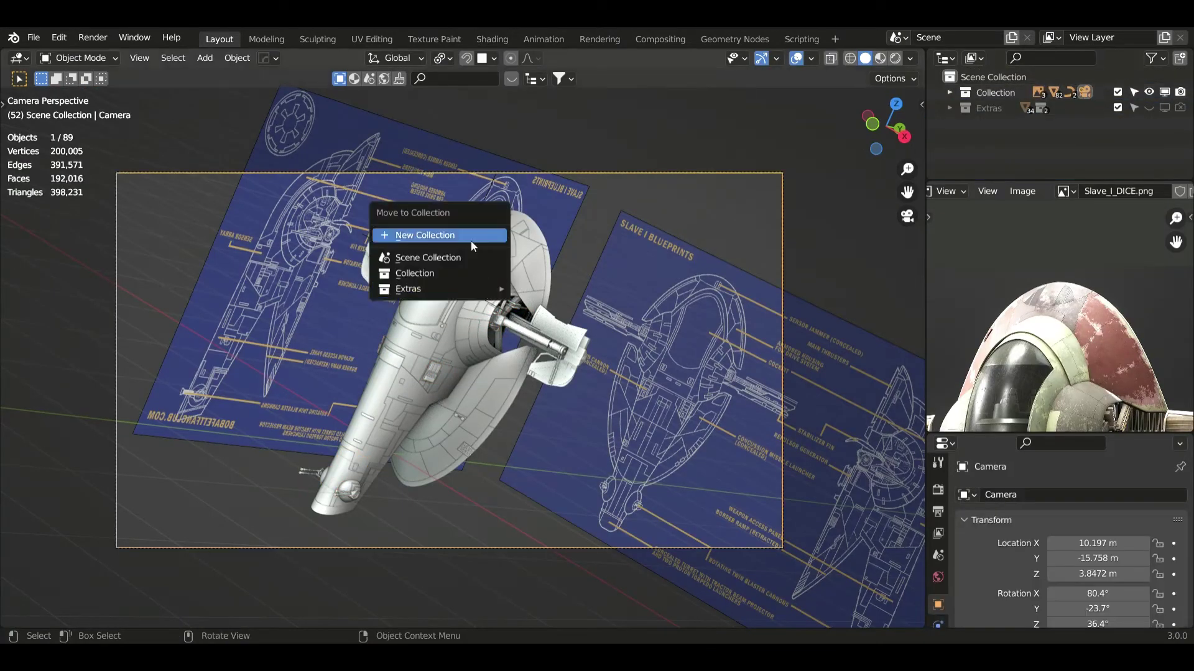
click(427, 257)
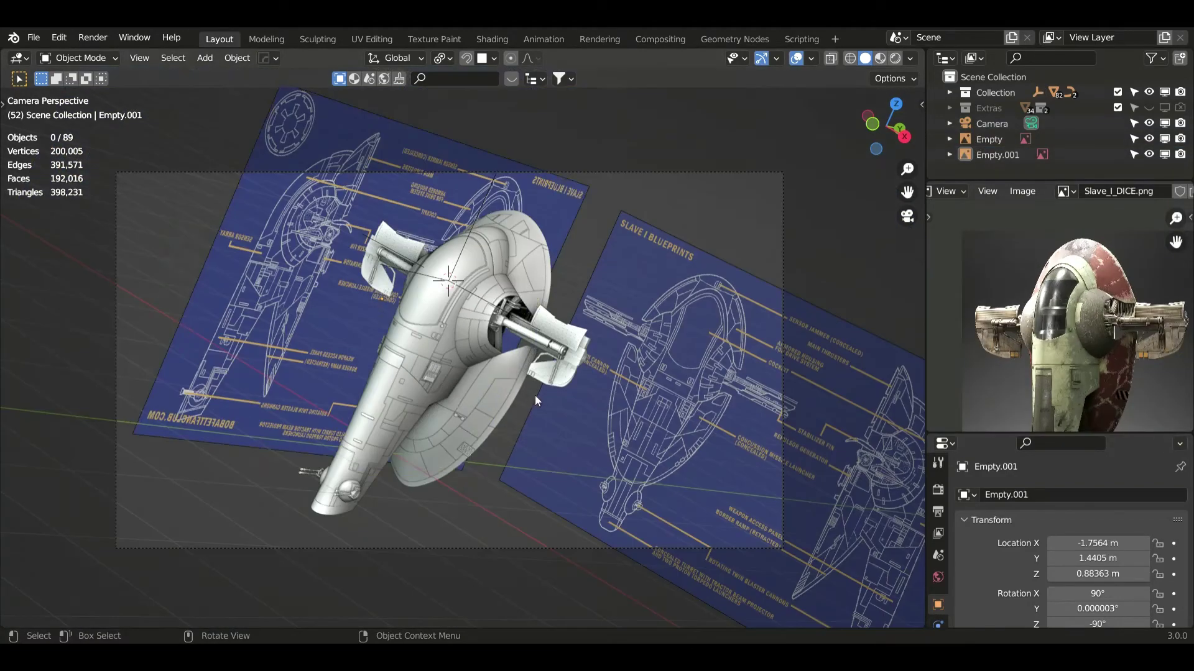
key(ctrl+s)
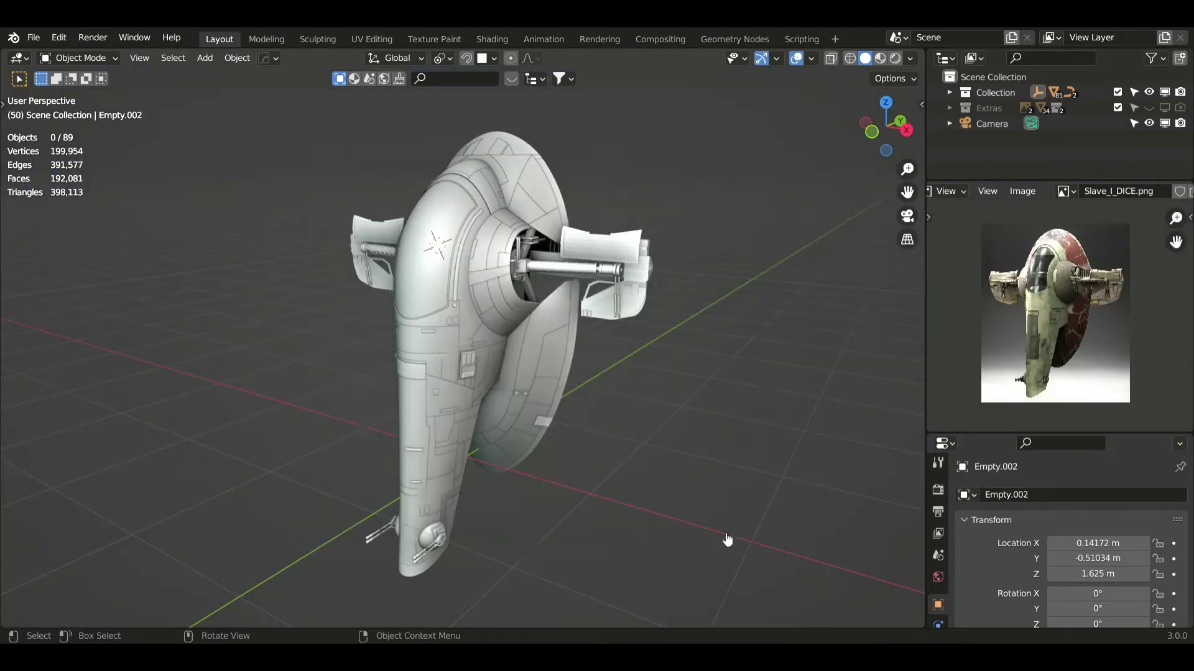
scroll(1096, 367, up, 4)
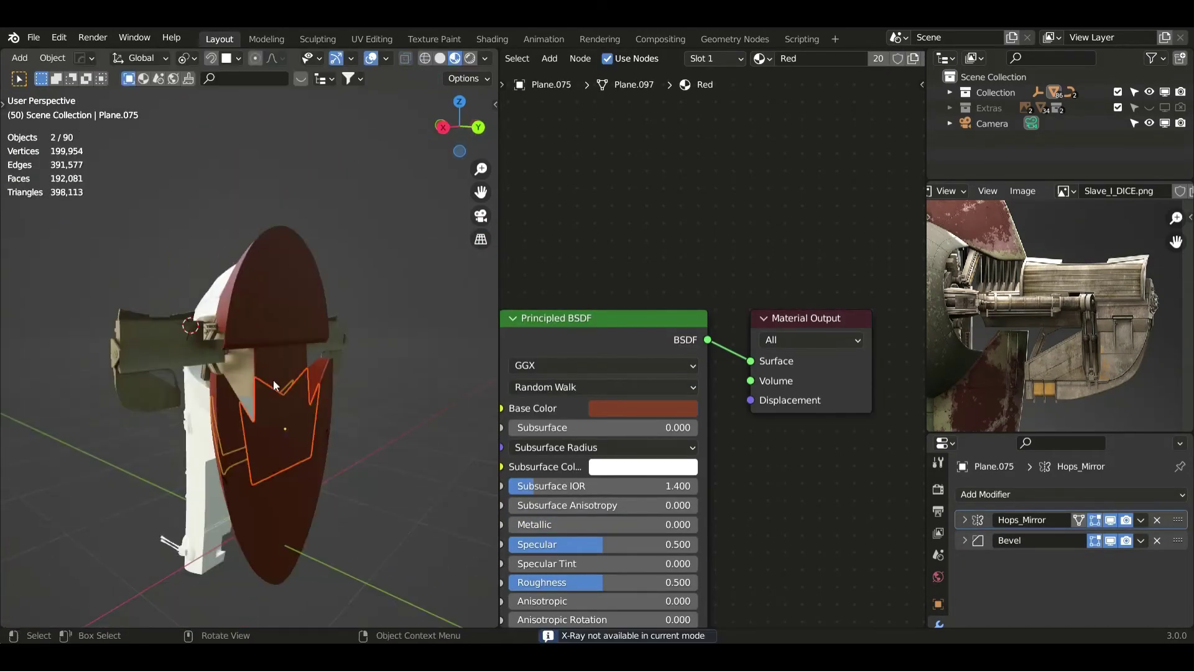
- Link the active piece's material to the other selected hull pieces
key(ctrl+l)
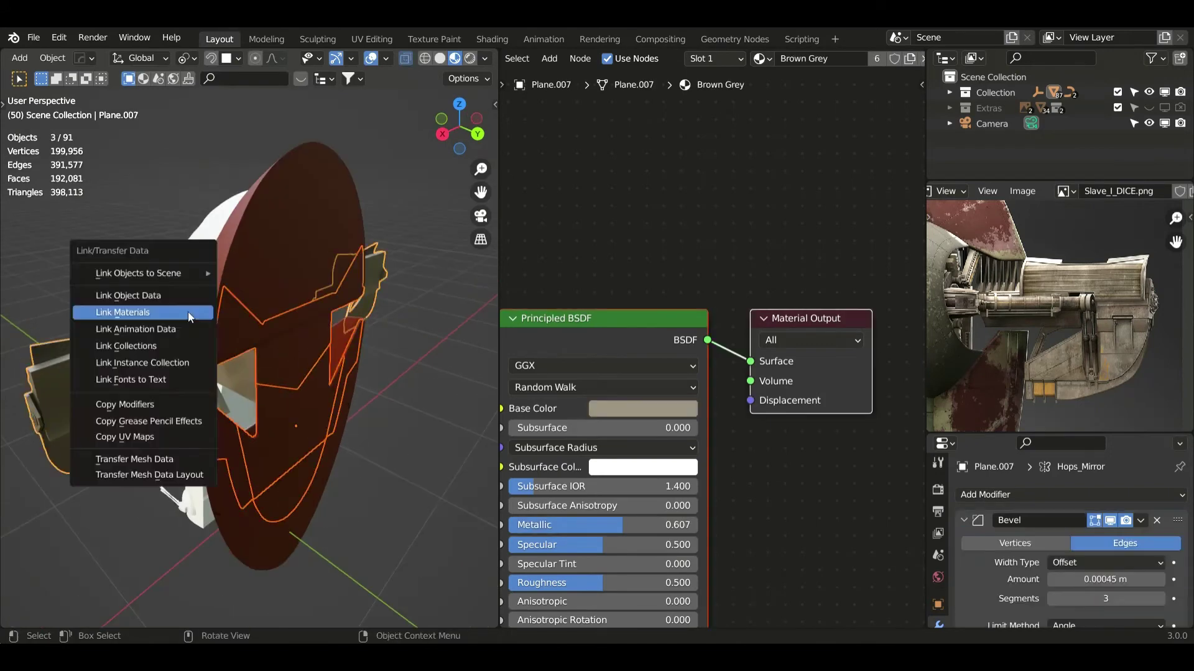
click(191, 317)
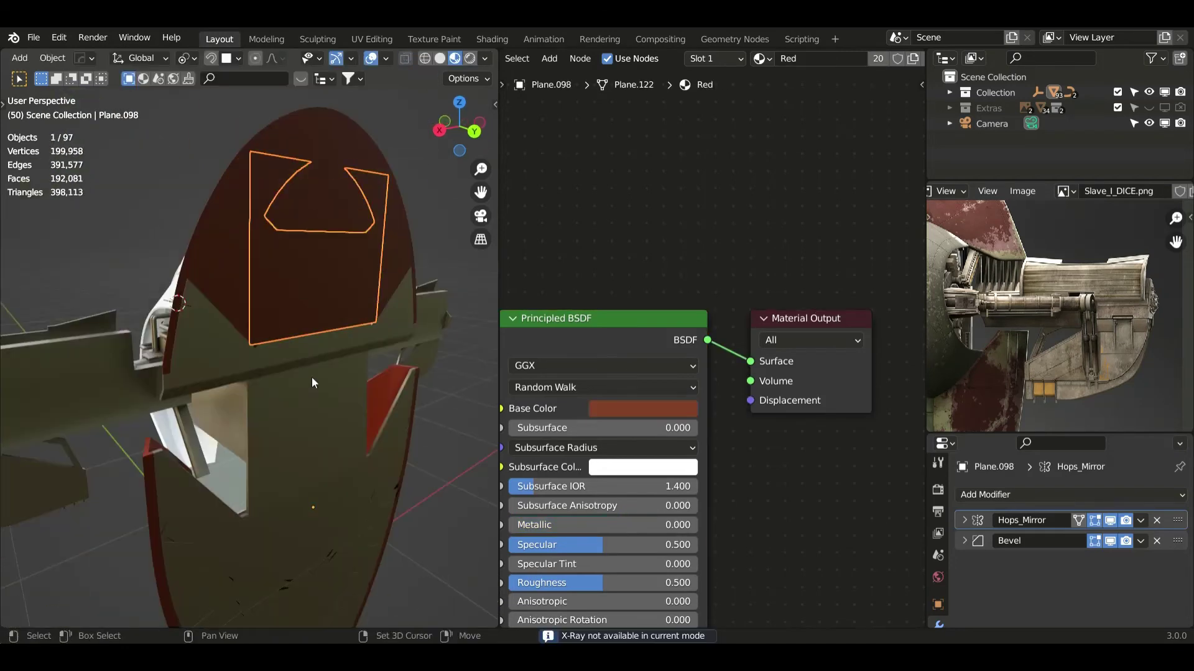
key(Tab)
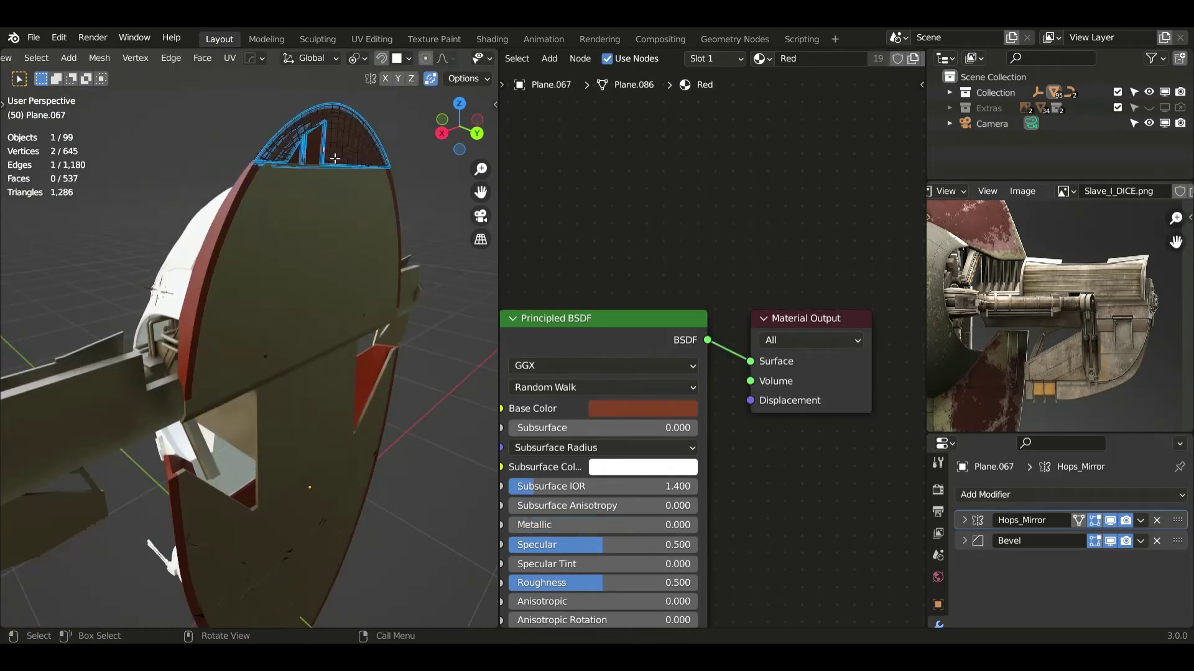
middle_drag(277, 333, 398, 139)
key(ctrl+l)
- Assign the Glass material to the canopy visor piece
mouse_move(395, 197)
middle_down()
mouse_move(266, 434)
mouse_move(333, 377)
middle_up()
click(333, 377)
key(shift+q)
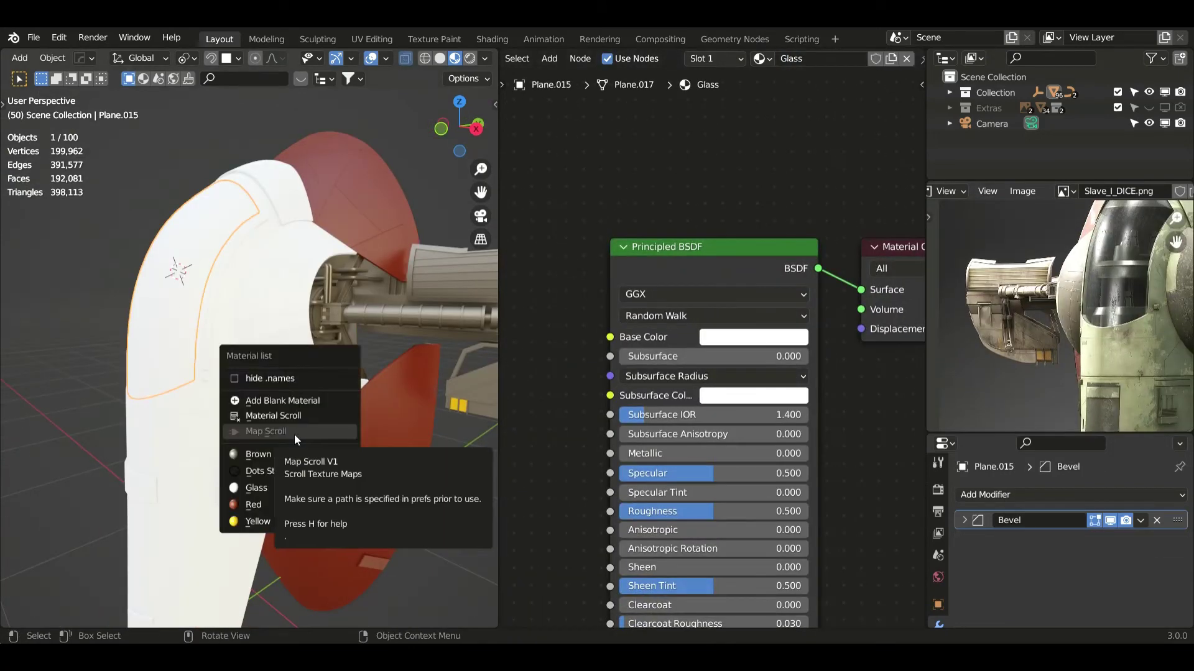
click(256, 488)
scroll(715, 349, down, 2)
- Set the hull and engine housing pieces' base colour to a lightened olive green
middle_drag(348, 373, 255, 335)
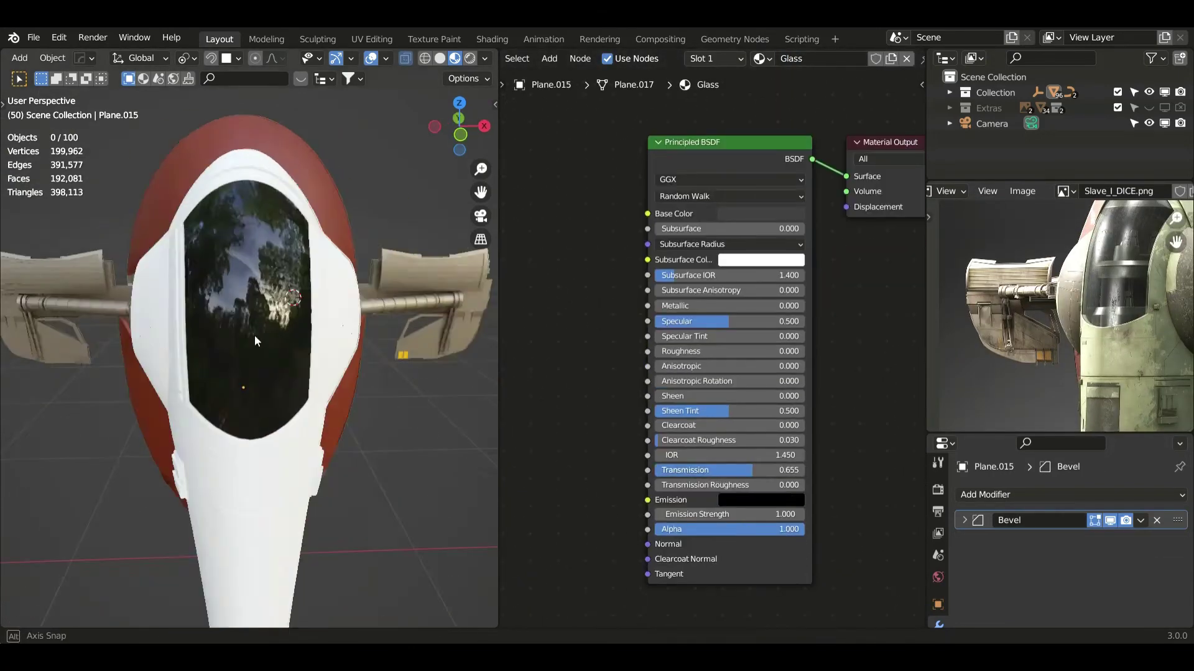
click(298, 397)
middle_drag(299, 398, 363, 263)
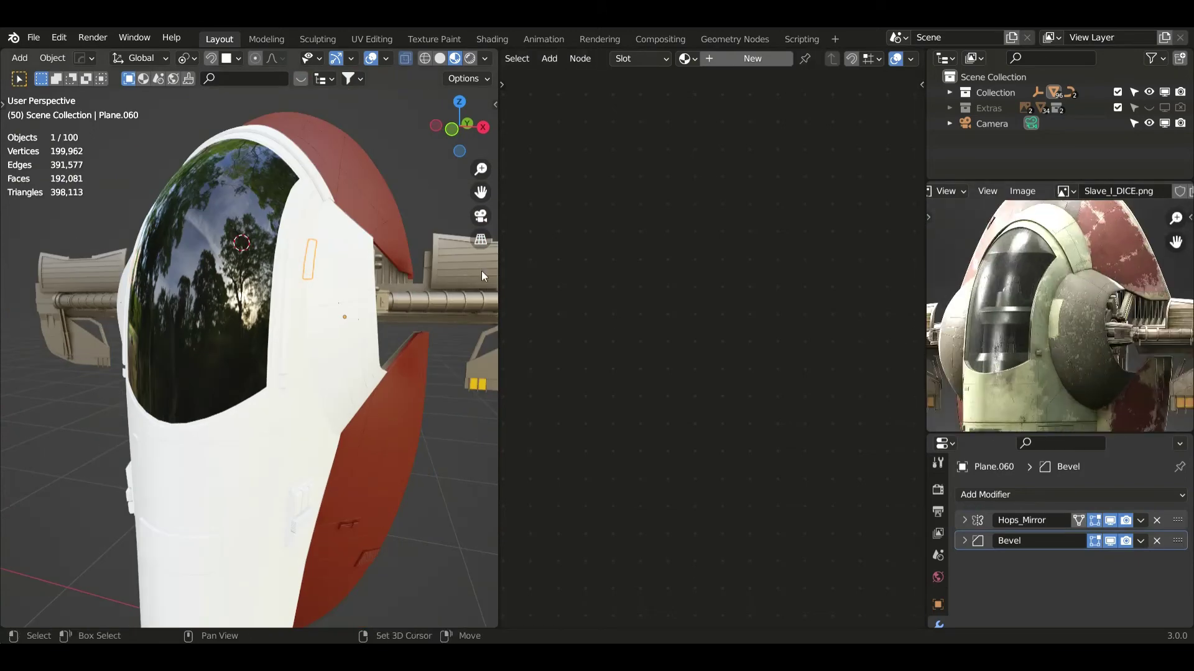
click(460, 268)
middle_drag(460, 268, 315, 252)
click(761, 214)
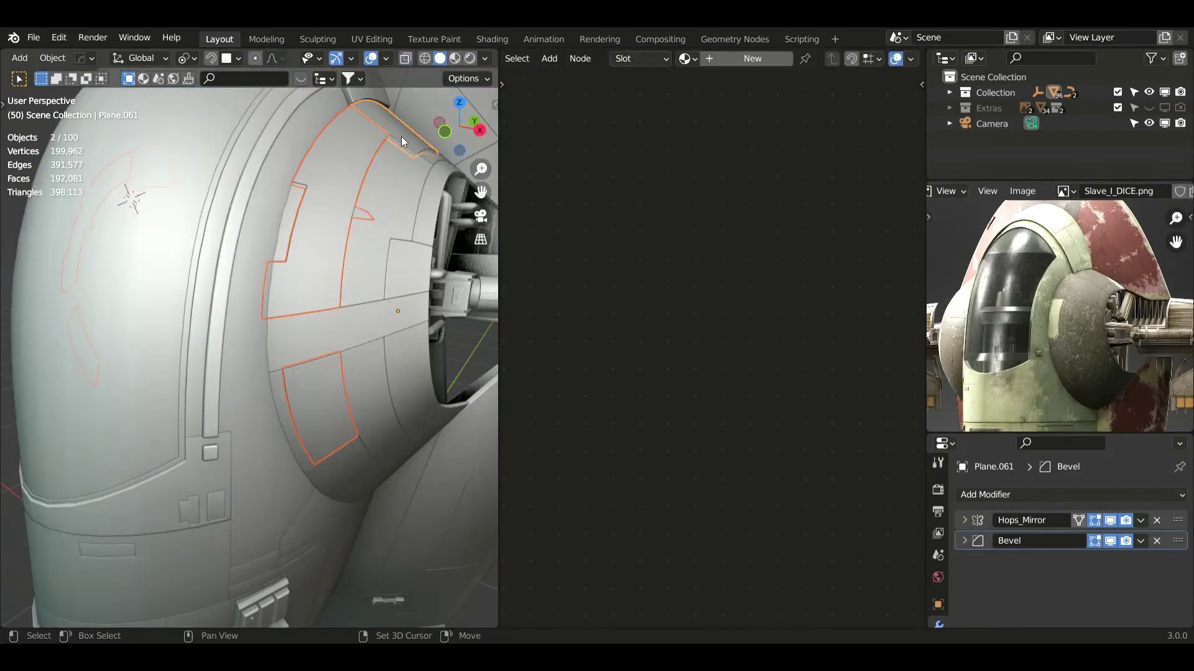
shift+click(378, 491)
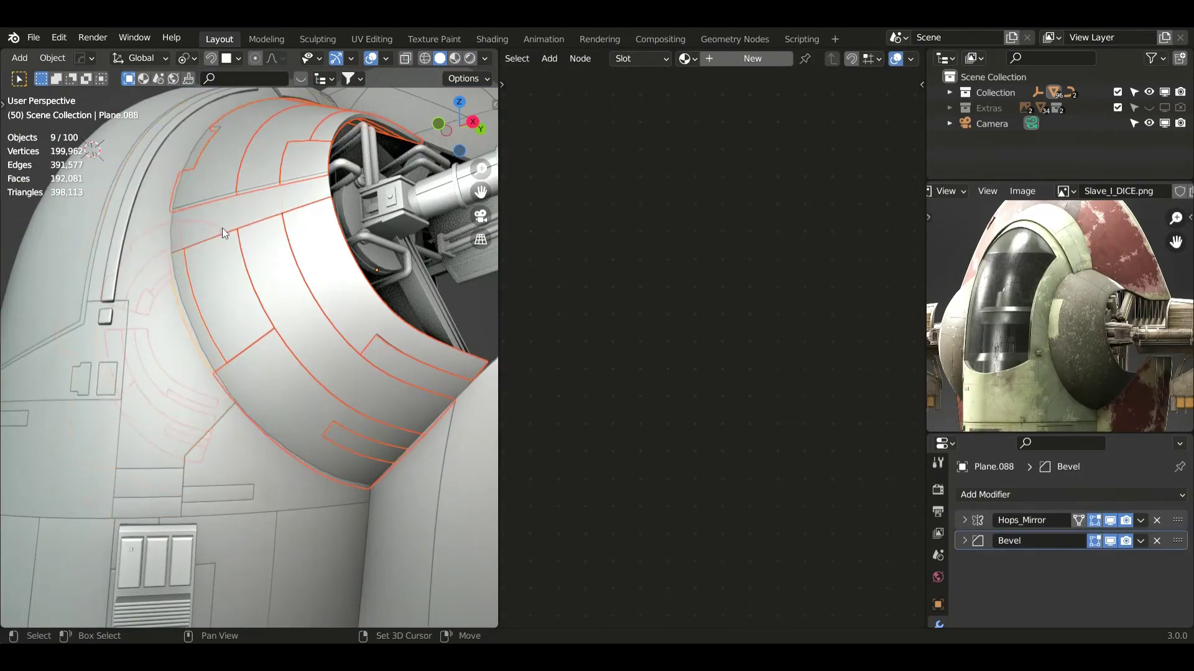
click(315, 214)
key(shift+ctrl+m)
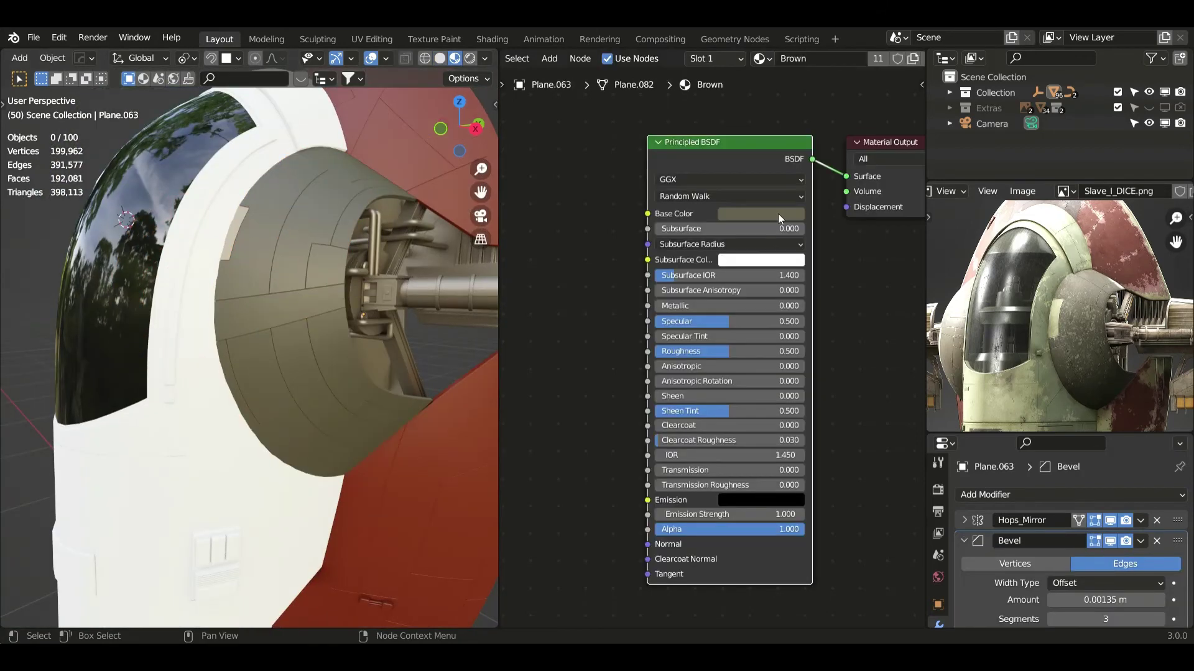
key(ctrl+v)
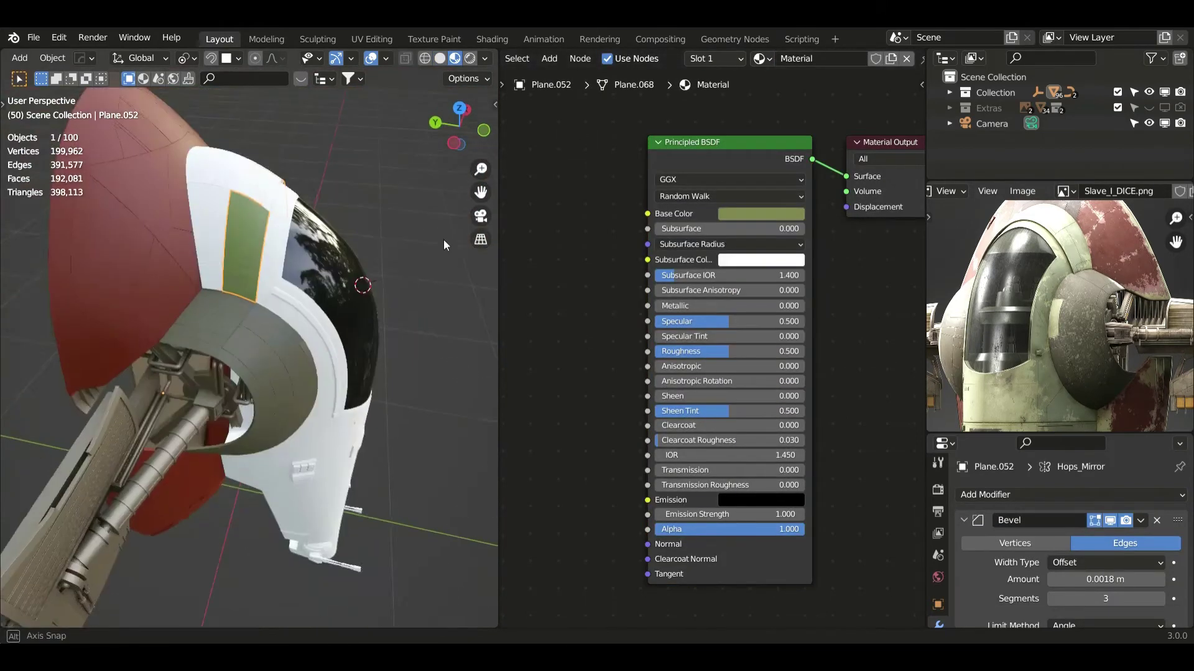
middle_drag(442, 240, 309, 293)
- Select the glass canopy together with surrounding hull and small detail pieces
mouse_move(398, 230)
middle_down()
mouse_move(233, 187)
mouse_move(316, 372)
mouse_move(249, 348)
middle_up()
click(296, 200)
click(293, 173)
scroll(294, 186, down, 3)
click(249, 348)
click(205, 497)
mouse_move(205, 498)
middle_down()
mouse_move(203, 512)
mouse_move(256, 256)
mouse_move(233, 271)
middle_up()
click(232, 271)
- Add the vent and hull panel pieces to the selection
scroll(245, 303, up, 3)
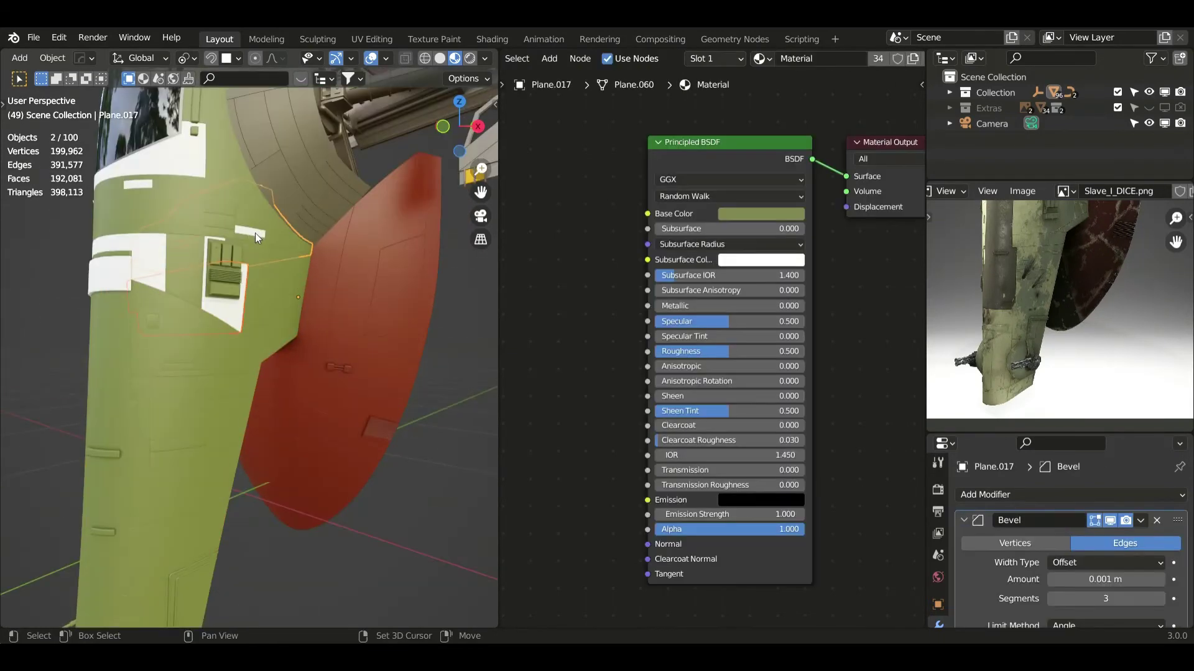
scroll(255, 232, up, 4)
scroll(251, 408, down, 3)
scroll(207, 395, down, 3)
shift+click(326, 341)
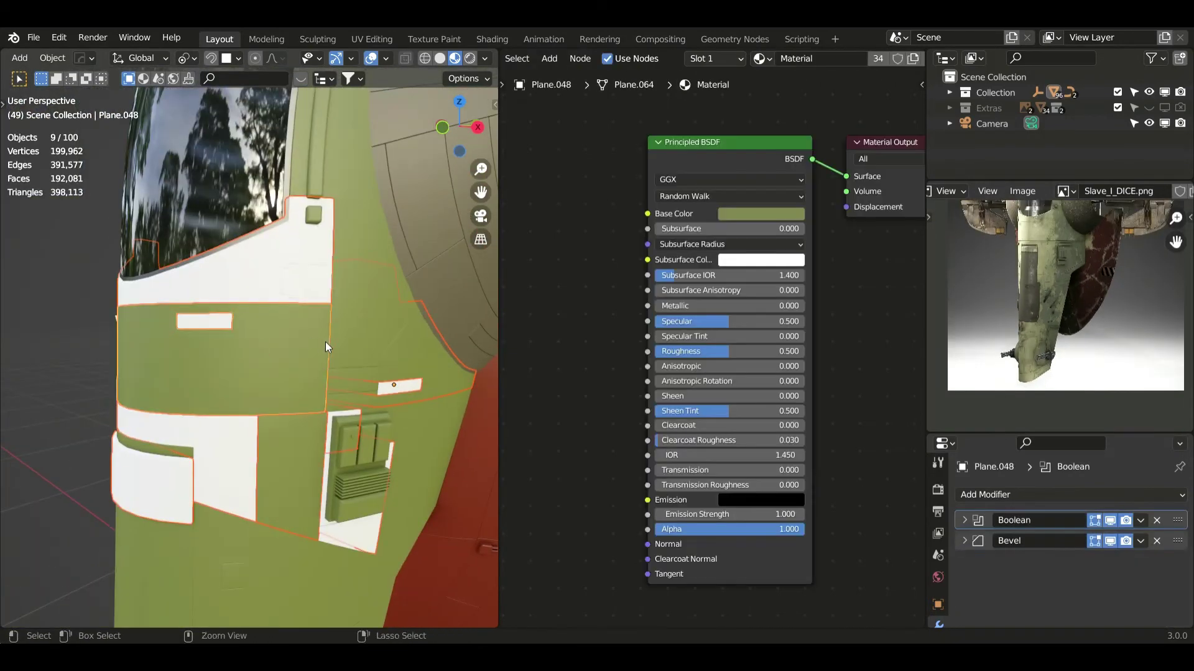
shift+click(364, 532)
scroll(364, 532, down, 4)
- Give the long white front panel a new material, then the Brown Grey material
click(271, 372)
click(320, 360)
mouse_move(271, 372)
middle_down()
mouse_move(321, 359)
mouse_move(285, 337)
middle_up()
click(286, 337)
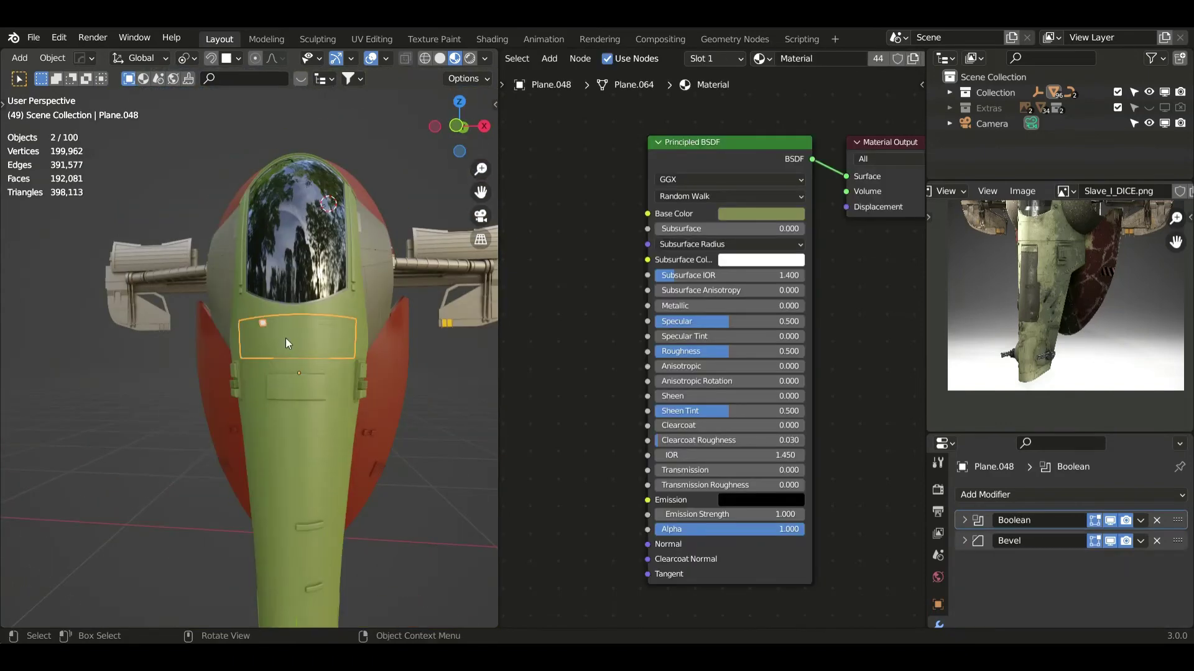
click(937, 582)
click(1046, 565)
text(Bla)
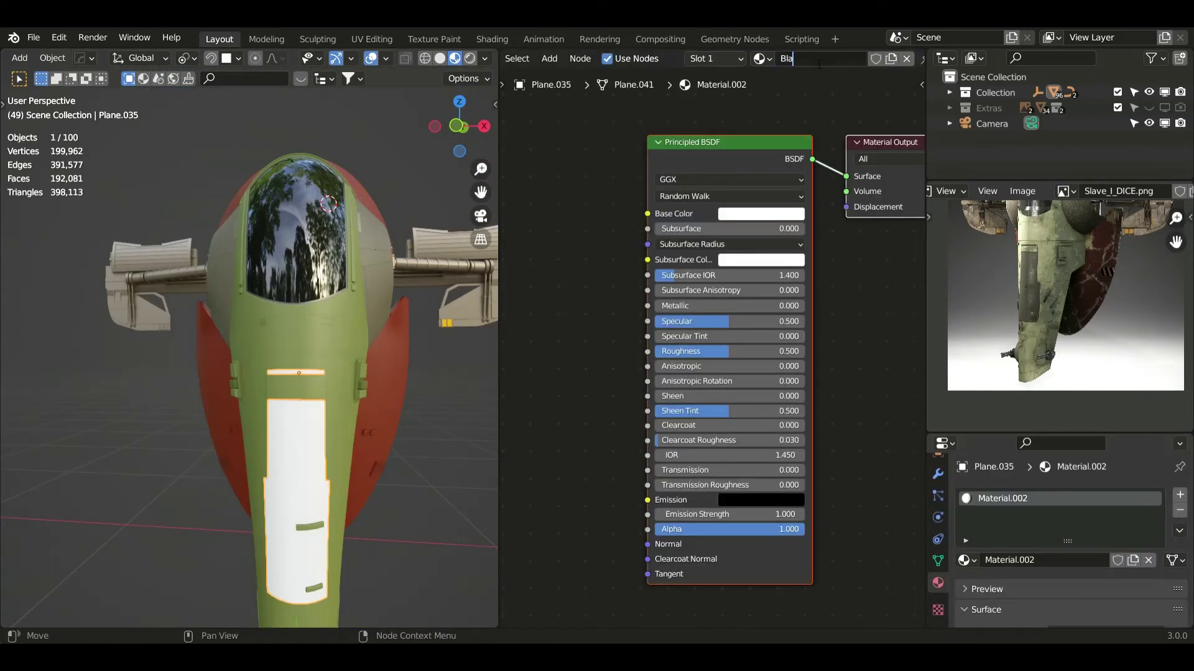
click(761, 213)
click(965, 560)
click(1017, 533)
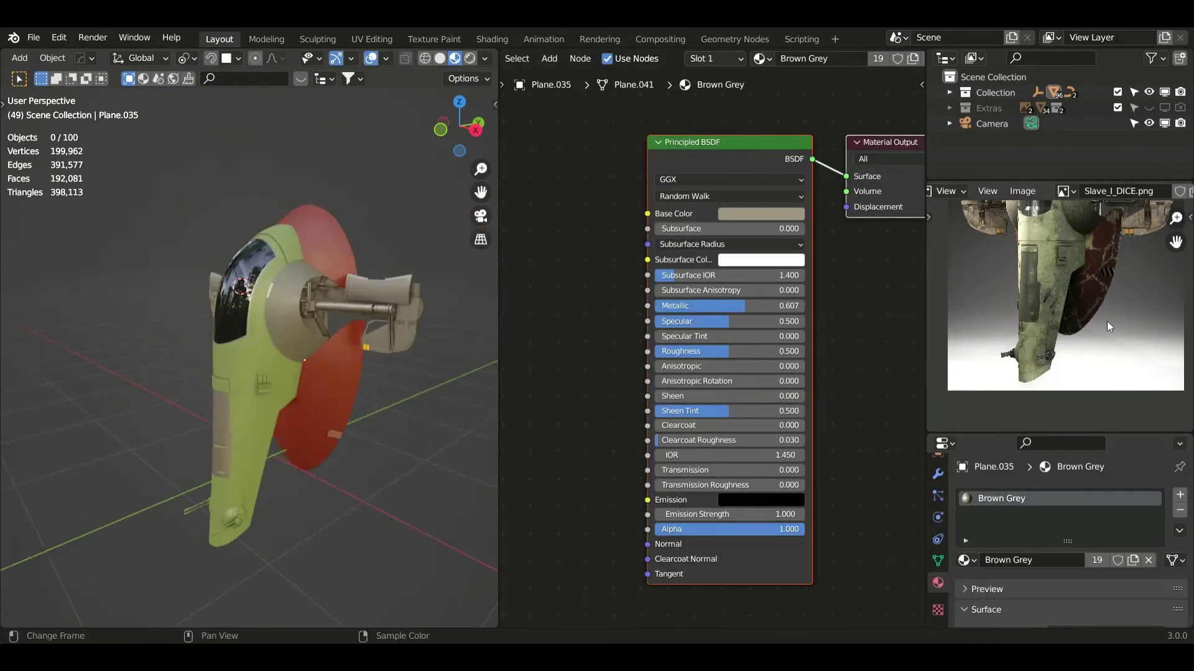
click(766, 214)
scroll(280, 342, up, 3)
- Switch the front panel to the Brown material and check its base colour
click(196, 497)
click(965, 560)
click(991, 400)
click(761, 213)
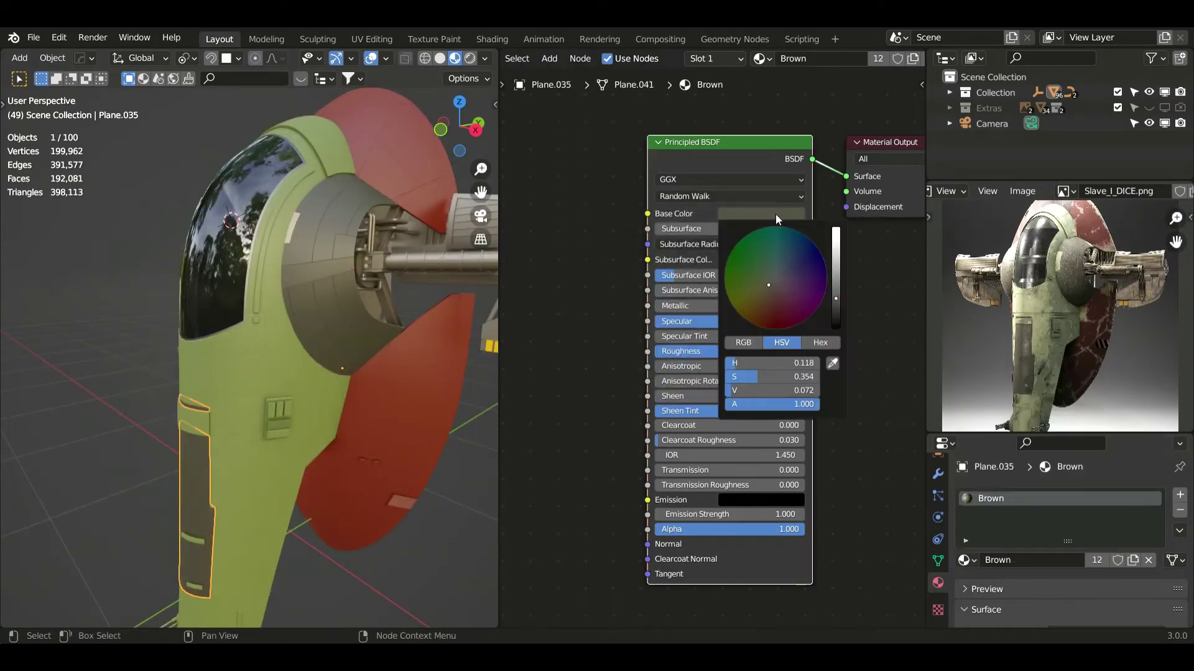
scroll(1106, 364, up, 3)
scroll(1106, 364, down, 3)
- Copy the source hull piece's material onto another panel with Link Materials
scroll(424, 319, down, 5)
click(263, 264)
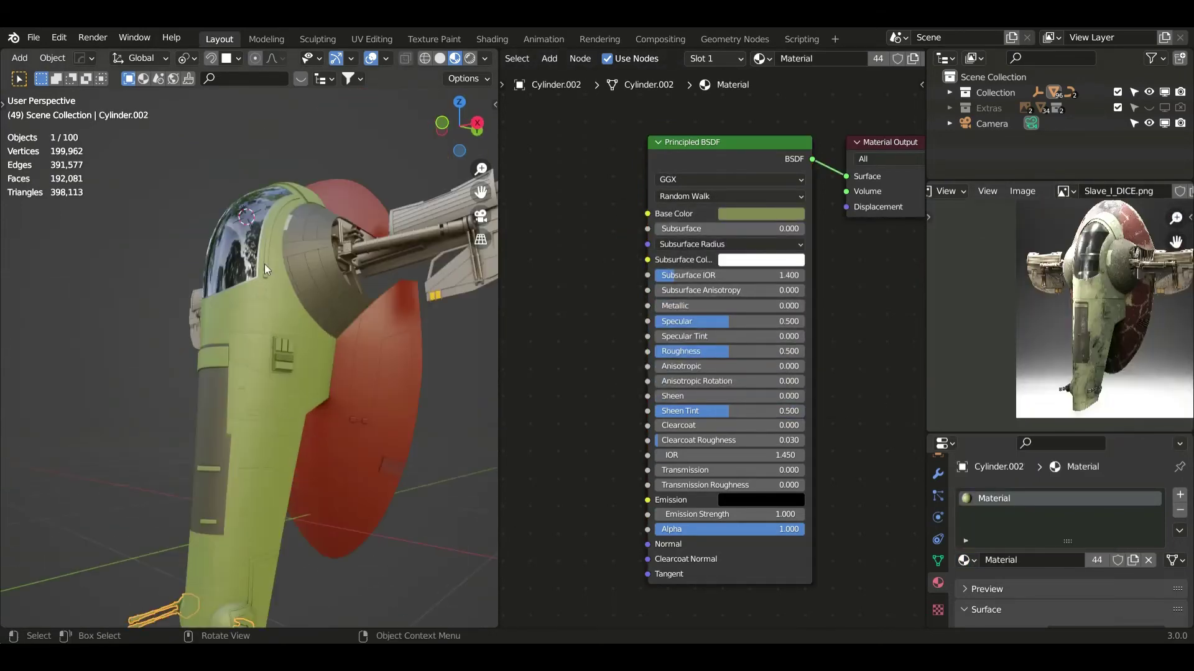
shift+click(375, 344)
key(ctrl+l)
scroll(398, 342, down, 5)
click(424, 338)
scroll(344, 360, up, 6)
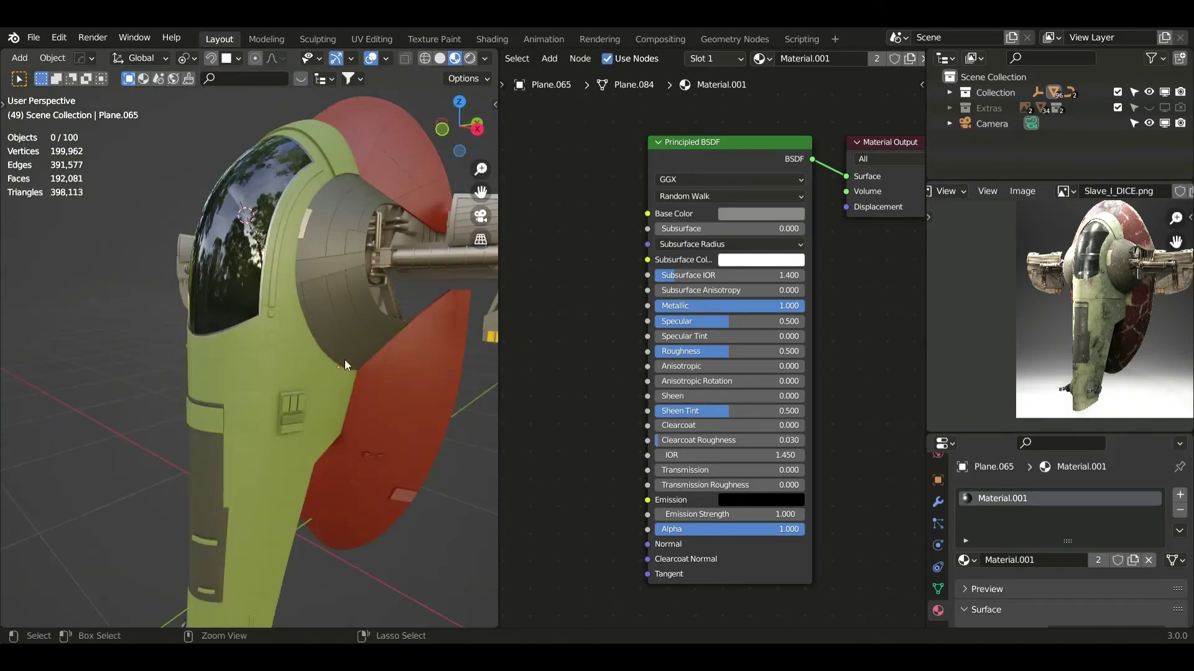
scroll(249, 280, up, 4)
click(211, 423)
- Raise the Ambient Occlusion distance and preview its output on the hull
drag(622, 299, 584, 168)
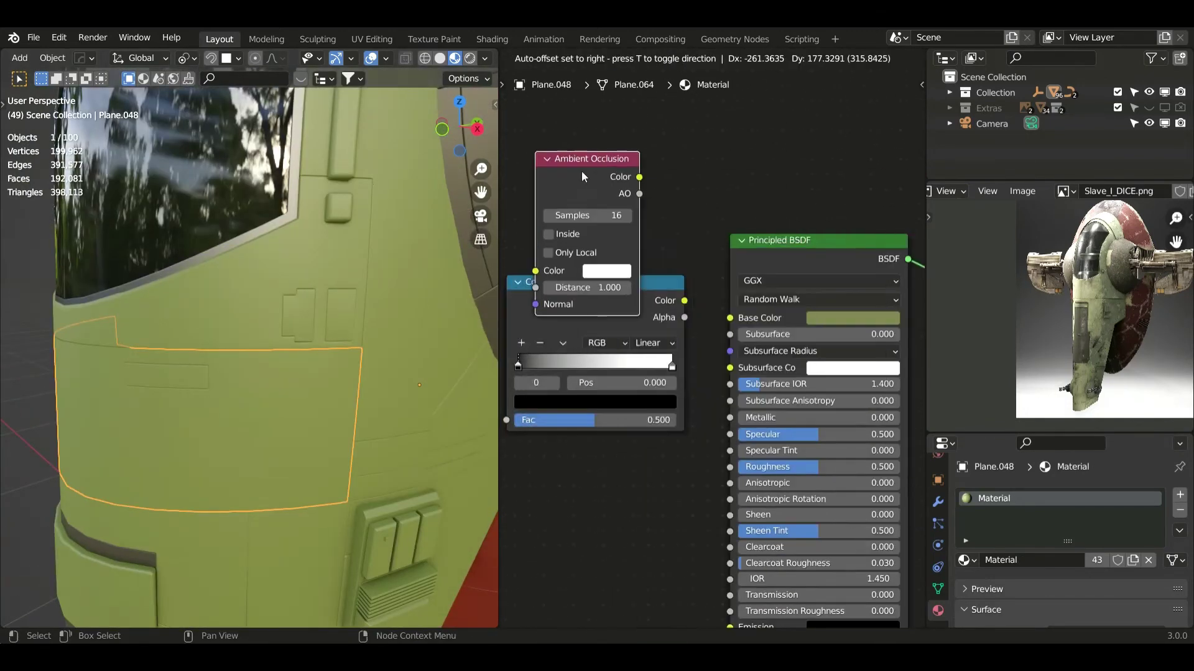
ctrl+shift+click(584, 161)
drag(588, 284, 628, 284)
click(607, 267)
scroll(562, 263, down, 2)
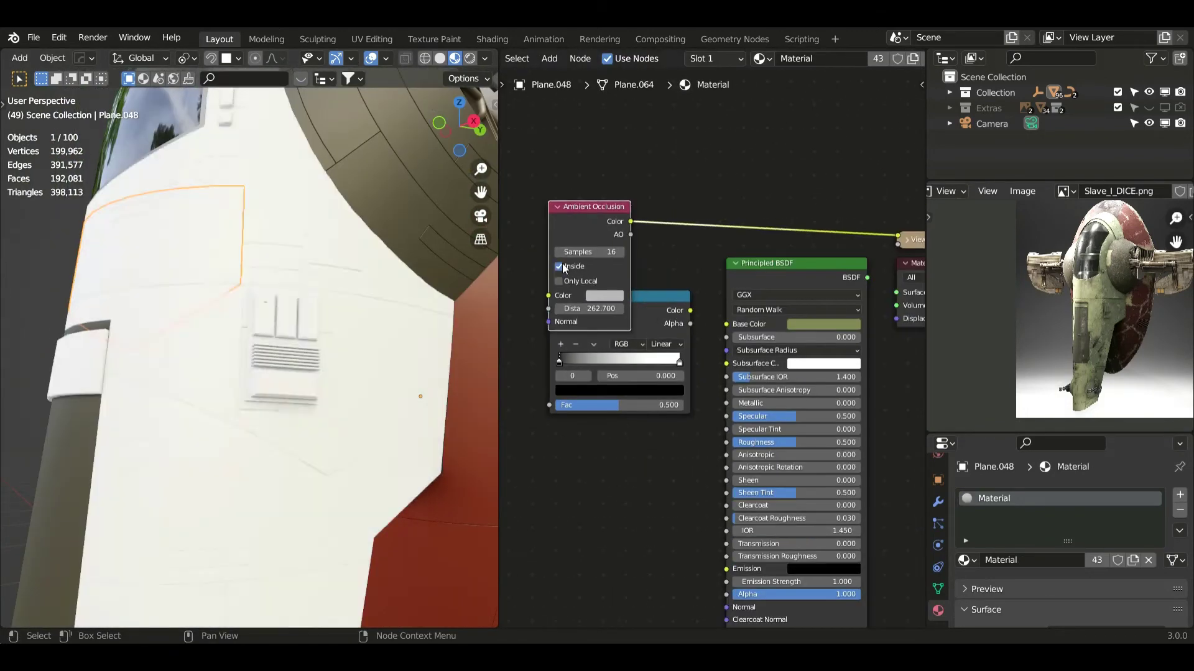
- Tighten the AO mask by moving the ColorRamp's white stop to about 0.793
ctrl+shift+click(659, 296)
drag(673, 297, 711, 298)
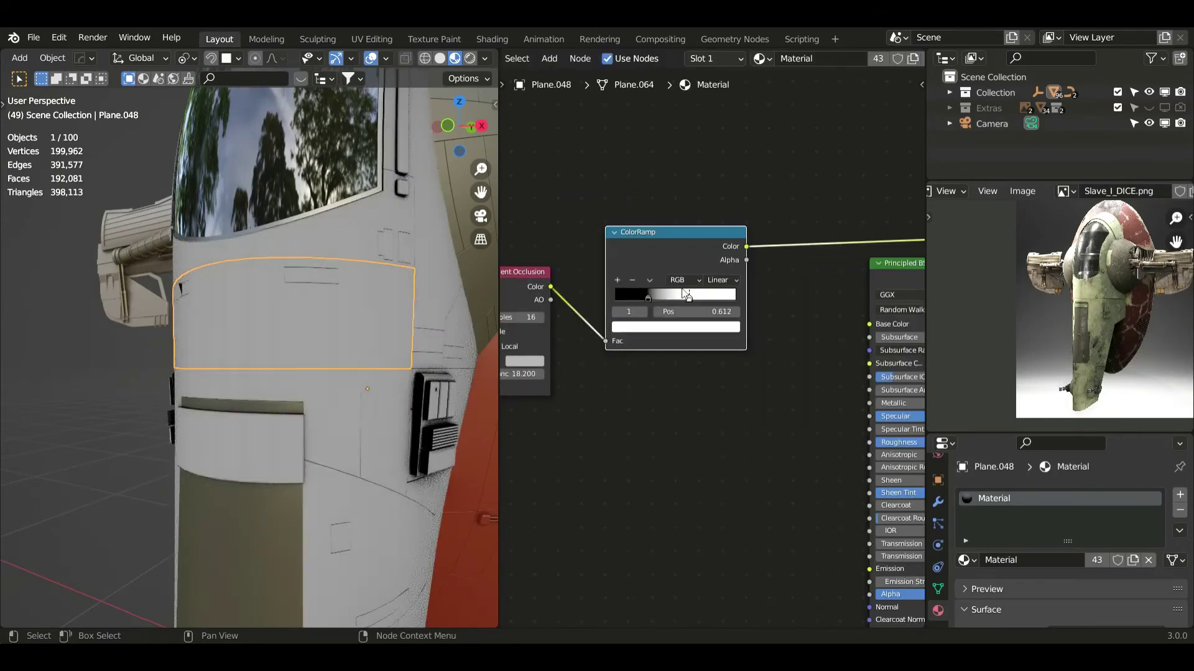
middle_drag(280, 373, 314, 387)
scroll(314, 387, up, 3)
- Add a Fresnel node below the ColorRamp, undoing an unwanted Object Info node
key(shift+a)
key(Return)
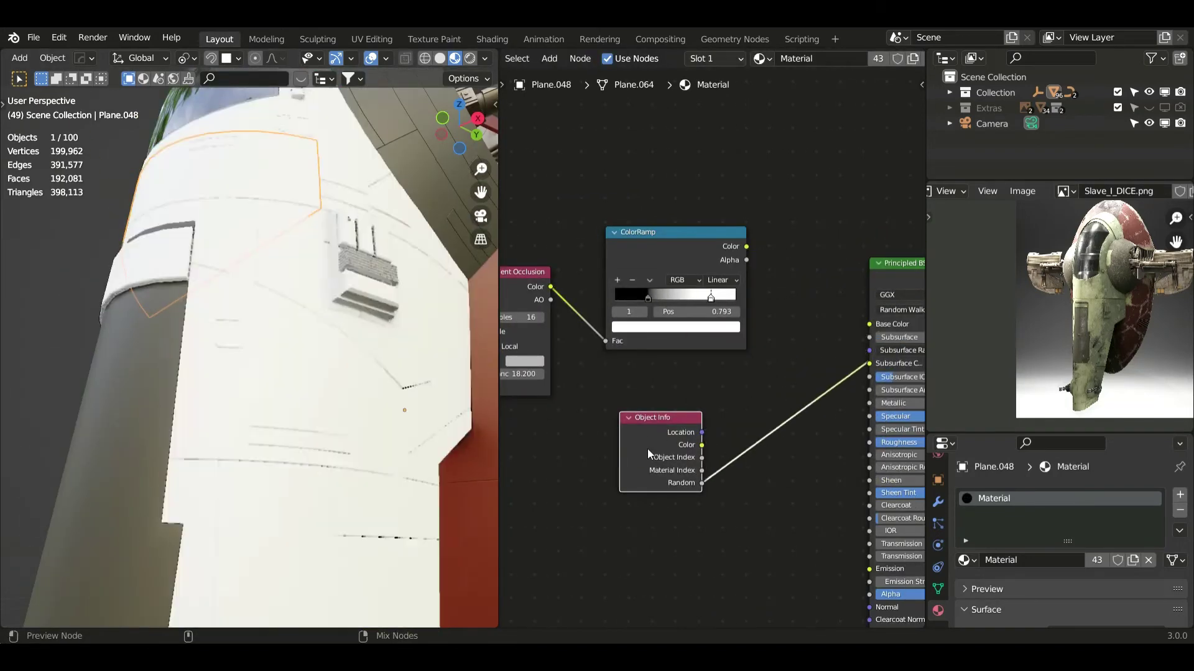
key(ctrl+z)
key(shift+a)
text(inf)
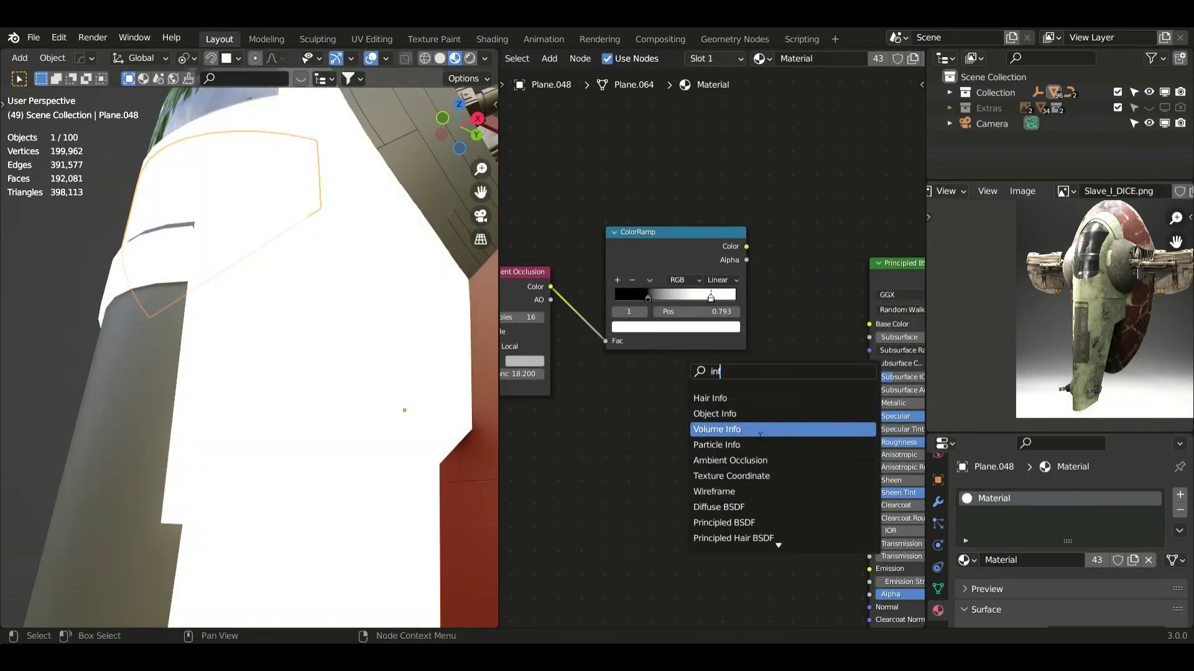
scroll(747, 535, down, 4)
click(739, 528)
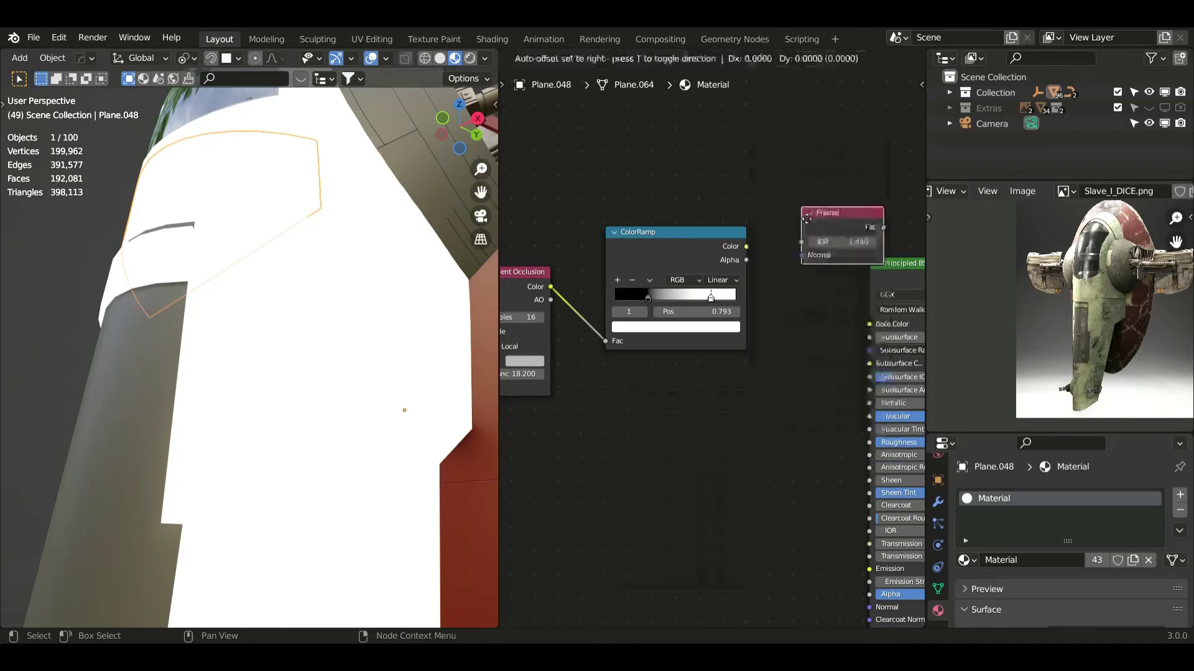
click(666, 440)
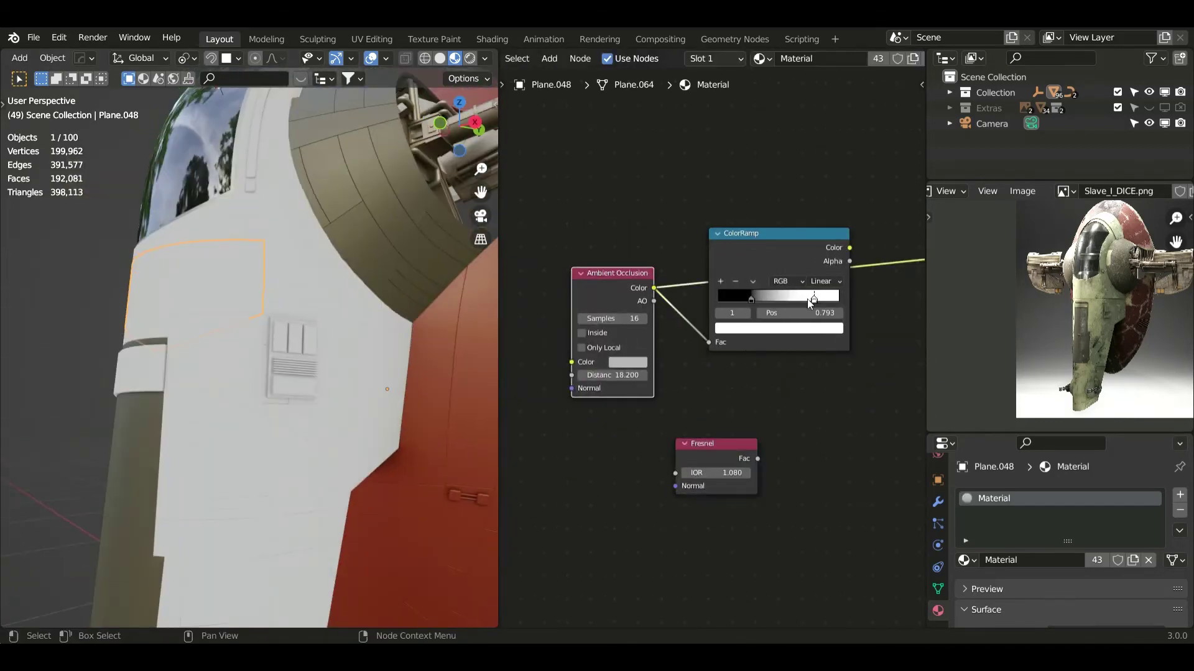
- Adjust the stop colour of the second, green-toned ColorRamp
mouse_move(385, 382)
middle_down()
mouse_move(308, 420)
mouse_move(319, 423)
middle_up()
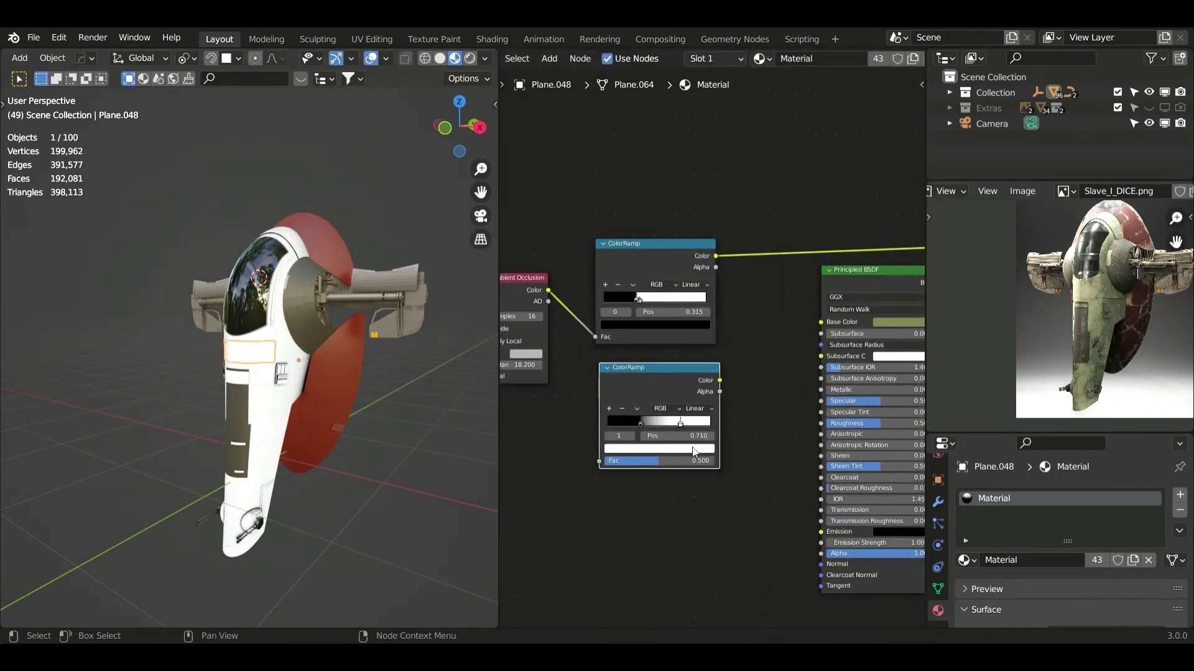
click(694, 449)
scroll(678, 477, up, 1)
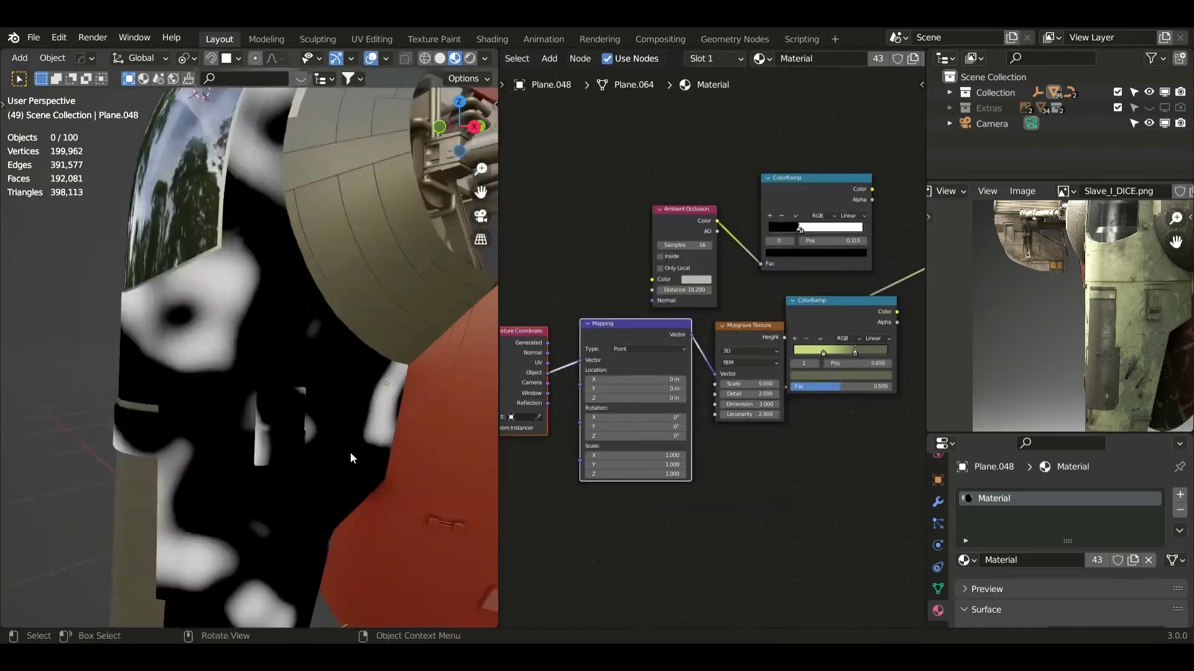
- Set the upper ramp stop to 0.312 and the Musgrave scale 0.01, detail 30
mouse_move(770, 273)
mouse_down()
mouse_move(736, 272)
mouse_move(749, 280)
mouse_up()
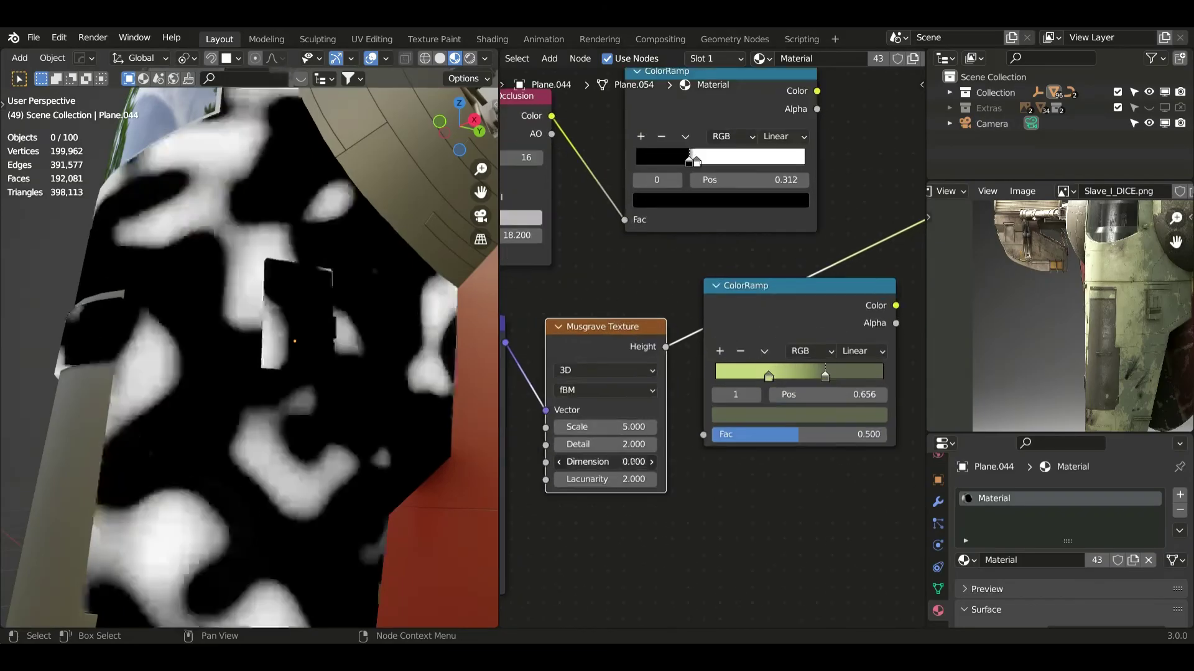
double_click(597, 427)
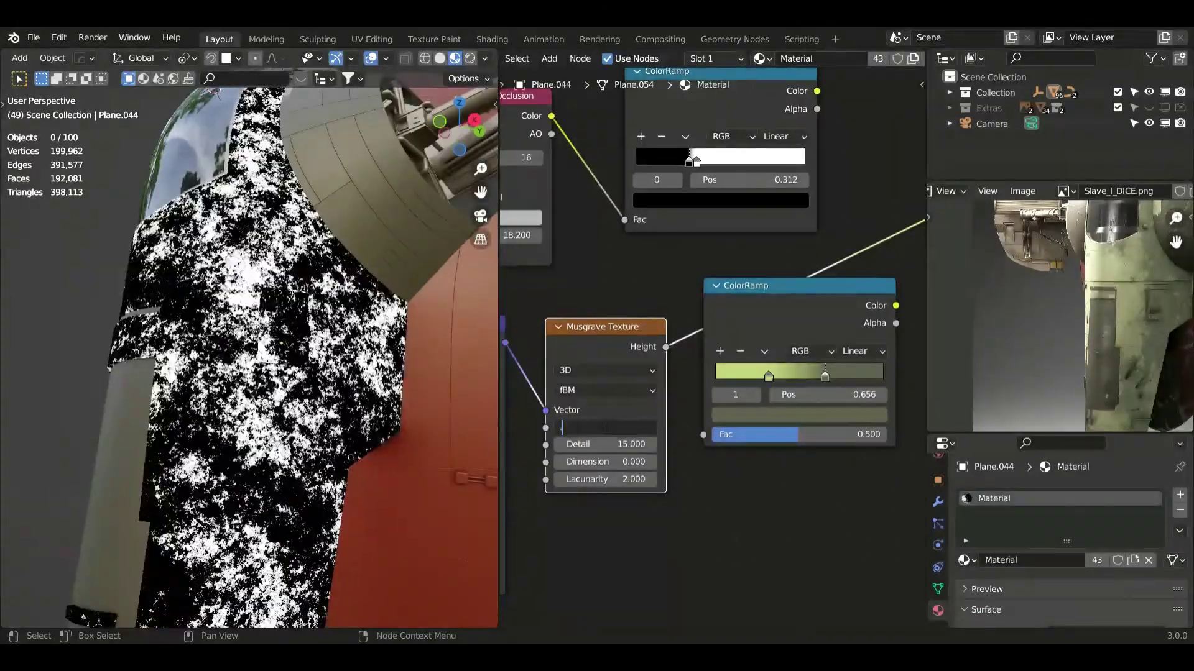
text(0.01)
key(Return)
double_click(597, 444)
text(30)
key(Return)
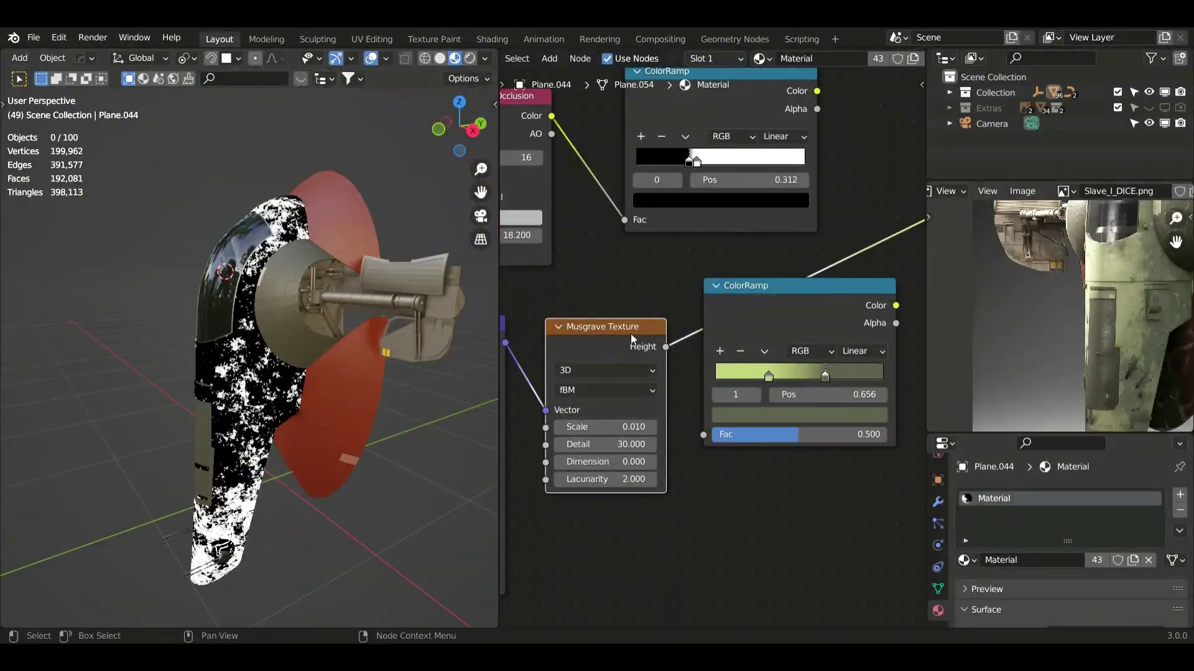
scroll(632, 339, down, 2)
- Connect the green ramp colour to Base Color and darken its stop colour
drag(809, 343, 877, 274)
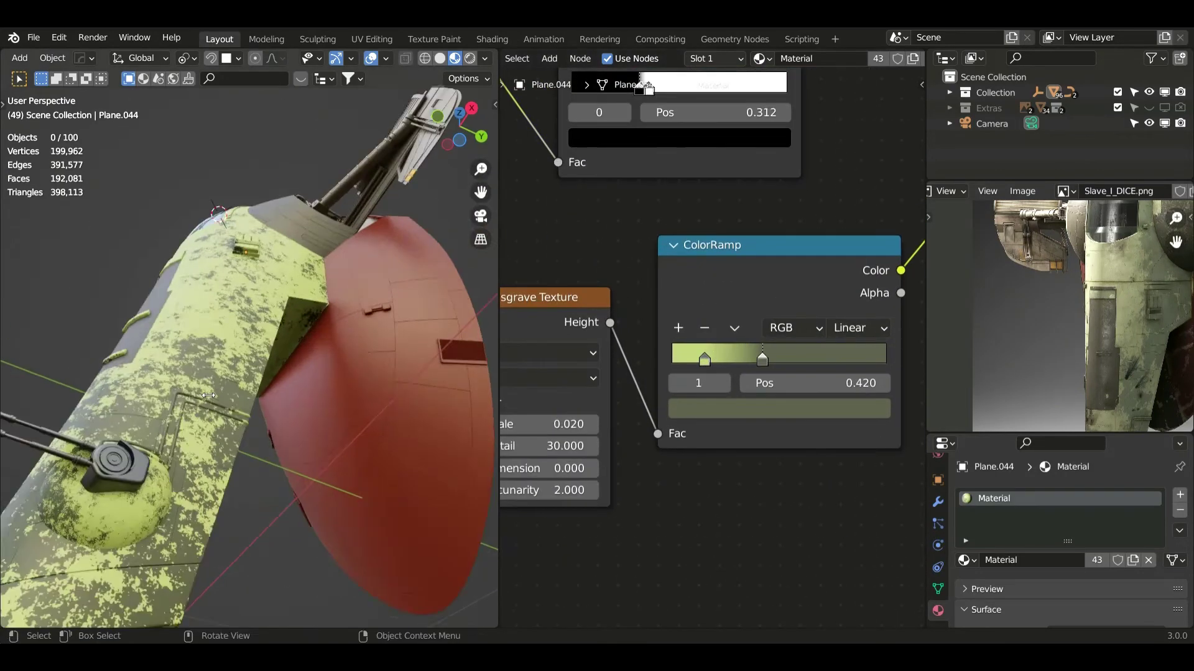
click(716, 407)
click(784, 297)
scroll(625, 327, down, 2)
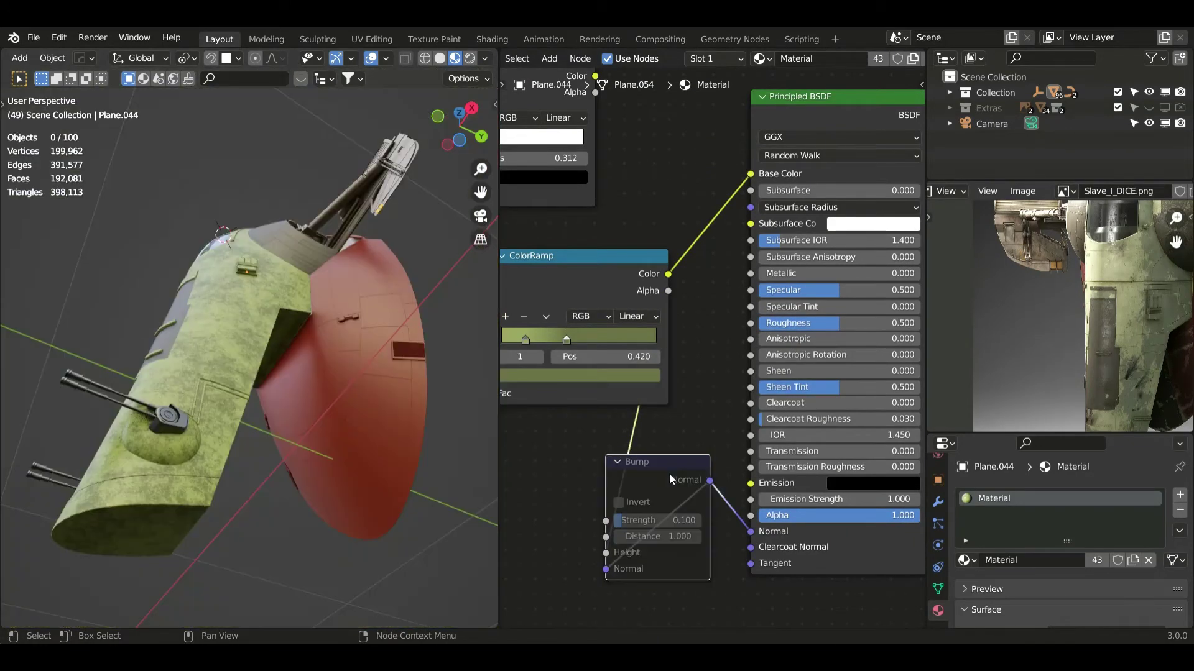
- Lower the bump strength to 0.2, soften the Musgrave detail, and tweak ramp stops
mouse_move(667, 524)
mouse_down()
mouse_move(682, 525)
mouse_move(646, 526)
mouse_up()
middle_drag(373, 435, 412, 422)
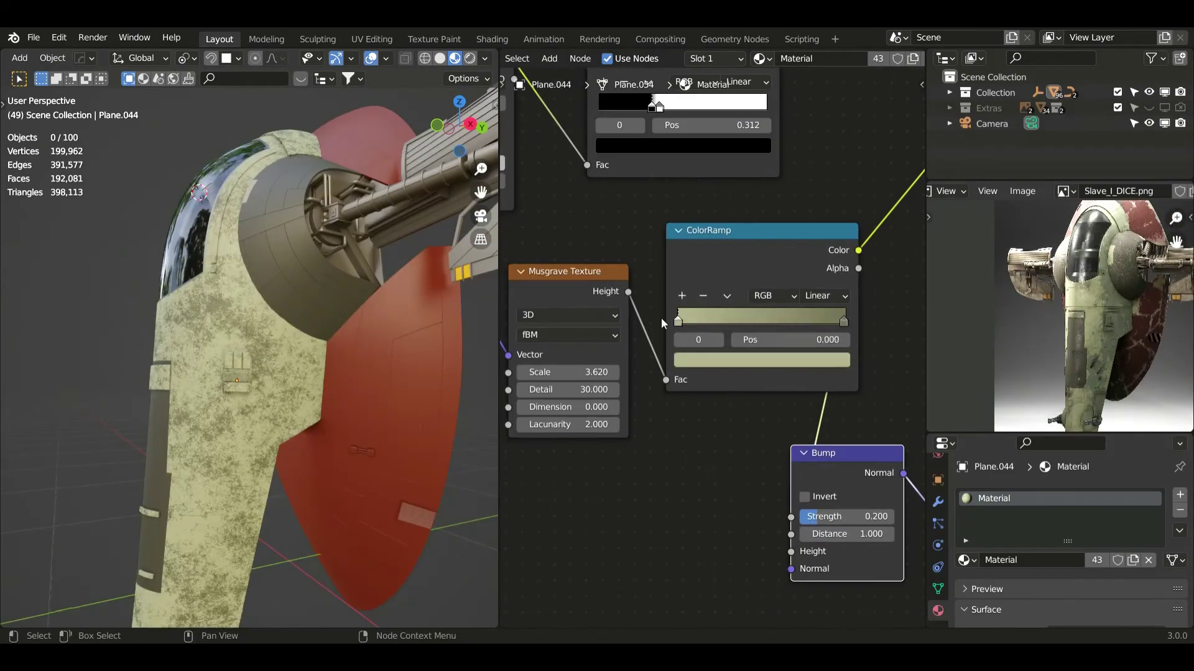
mouse_move(568, 389)
mouse_down()
mouse_move(535, 389)
mouse_move(597, 407)
mouse_up()
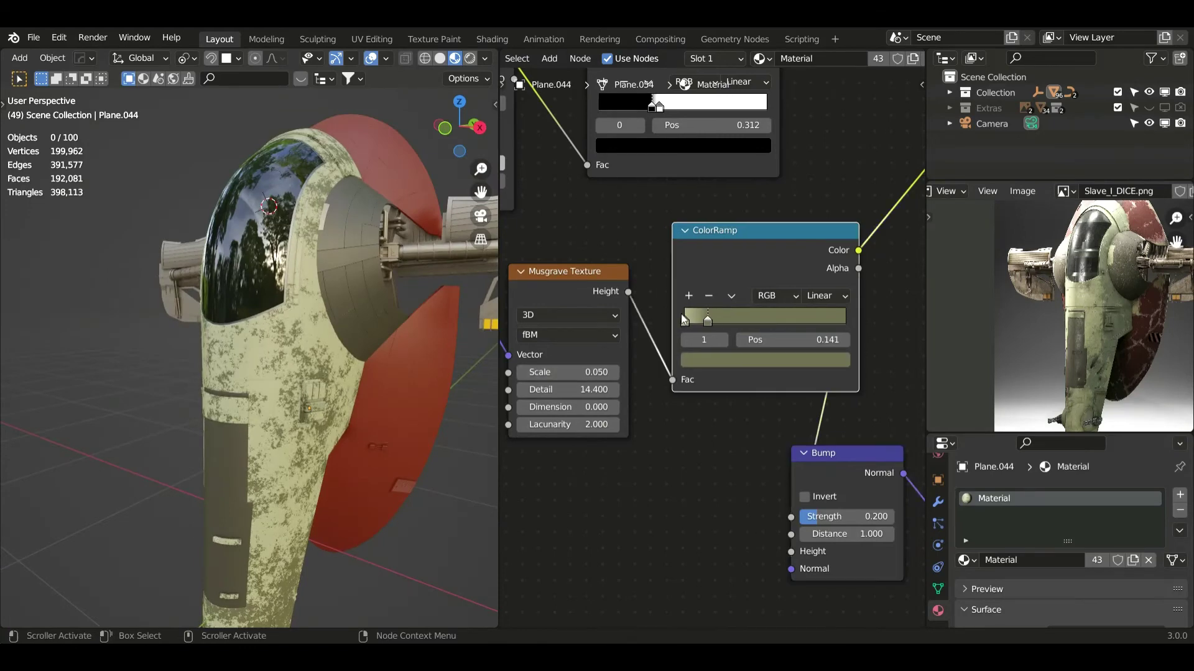
click(725, 359)
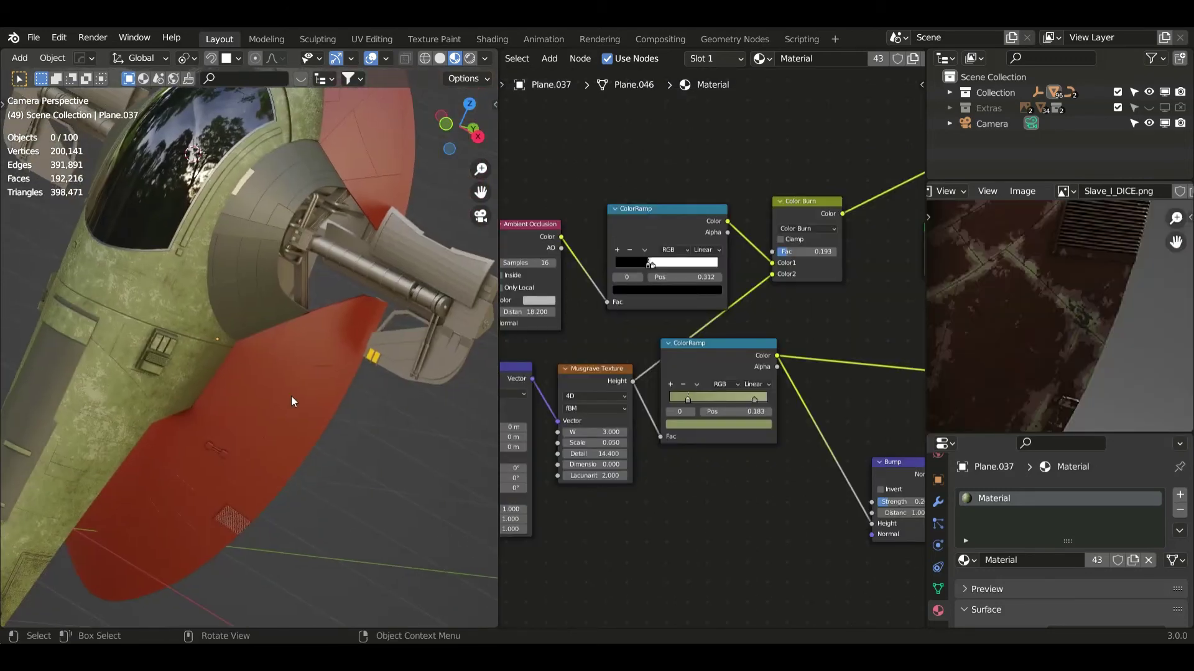
click(291, 396)
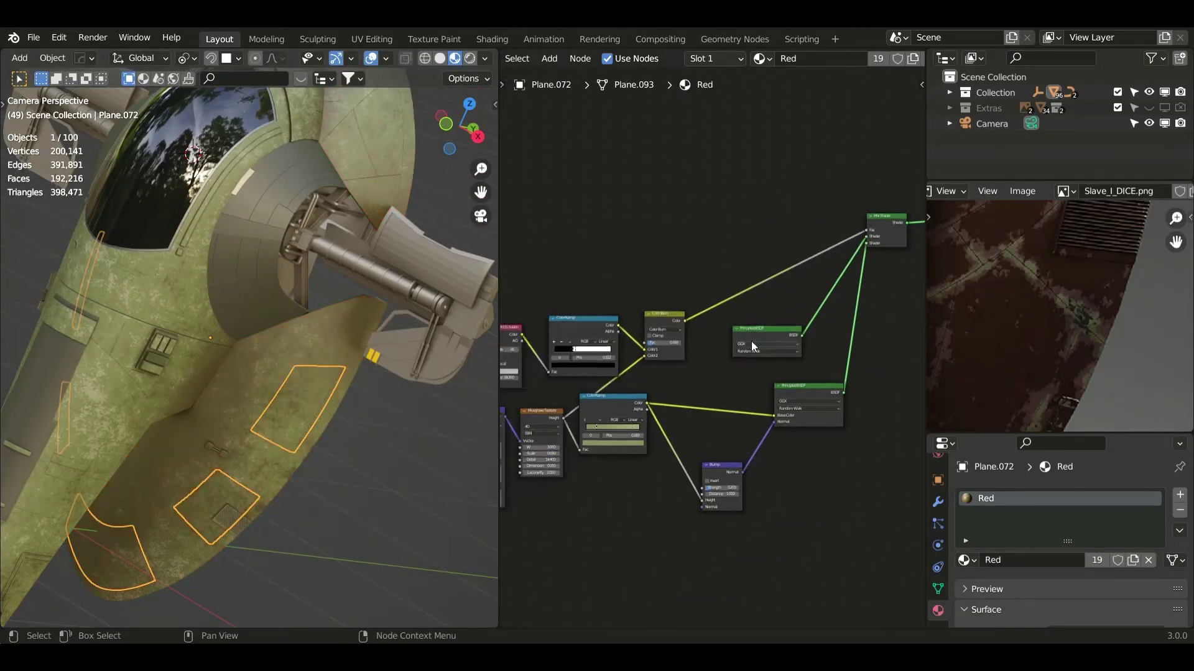
- Recolour the red panels' grime ramp stops to dark red and olive, with the ambient-occlusion nodes in view
middle_drag(652, 458, 954, 397)
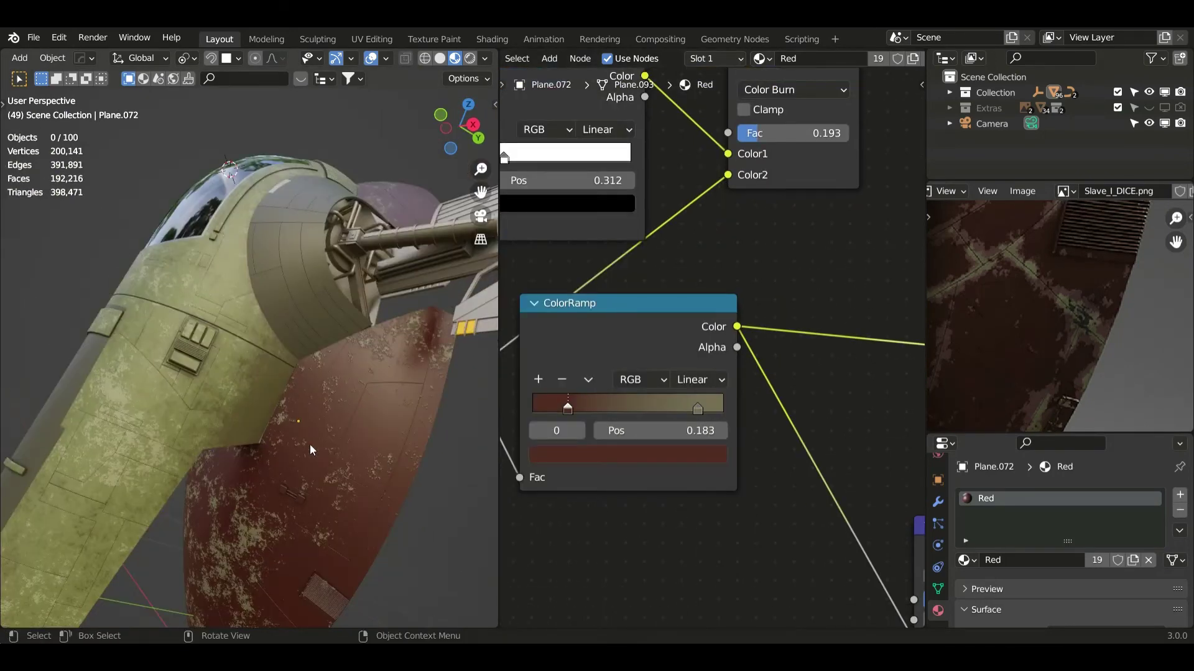
middle_drag(310, 444, 167, 434)
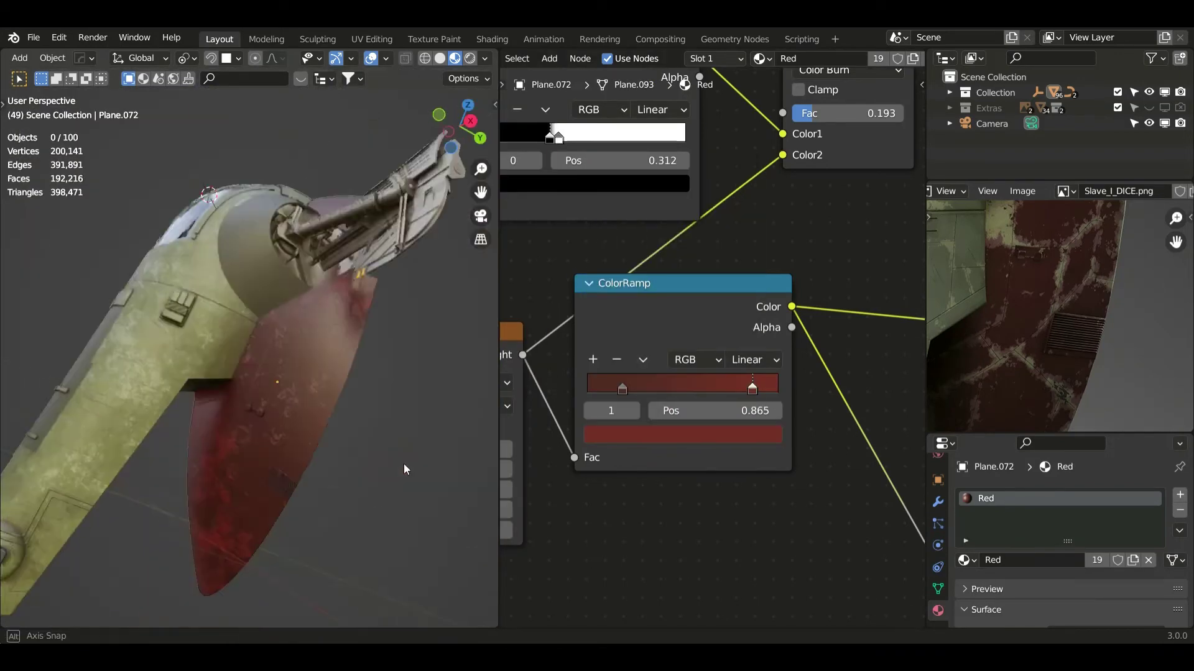
click(681, 435)
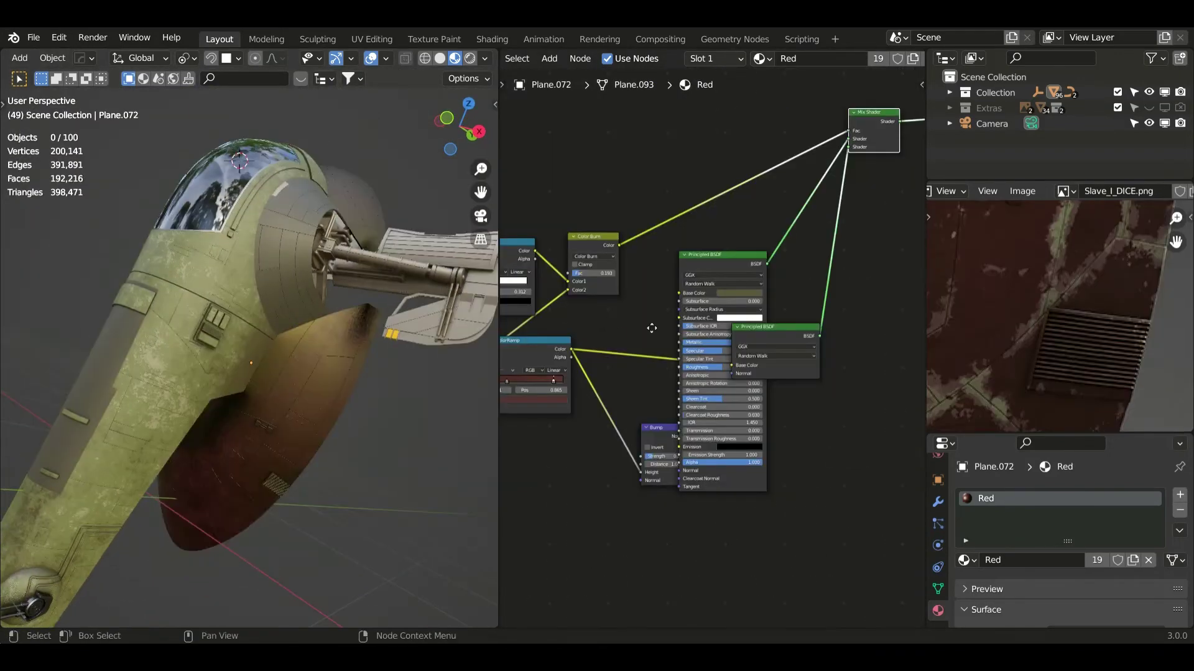
click(834, 324)
click(861, 240)
middle_drag(806, 266, 849, 270)
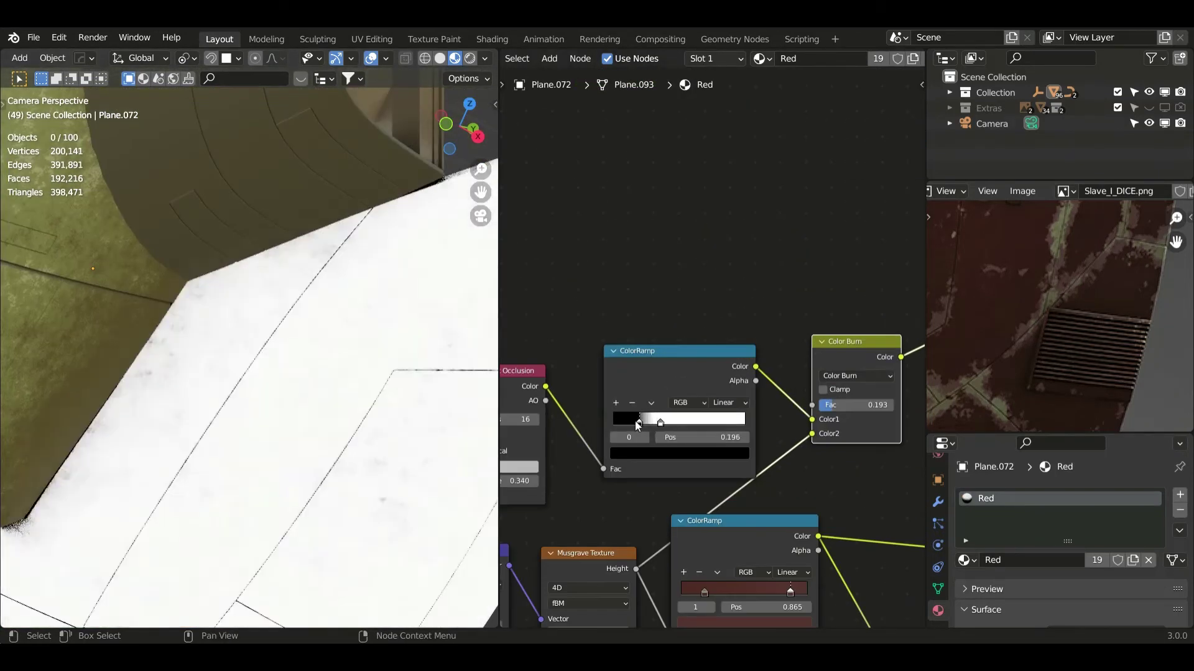
- Tighten the AO mask's black-to-white ramp and place the new 1024 px Untitled image node
drag(638, 423, 689, 423)
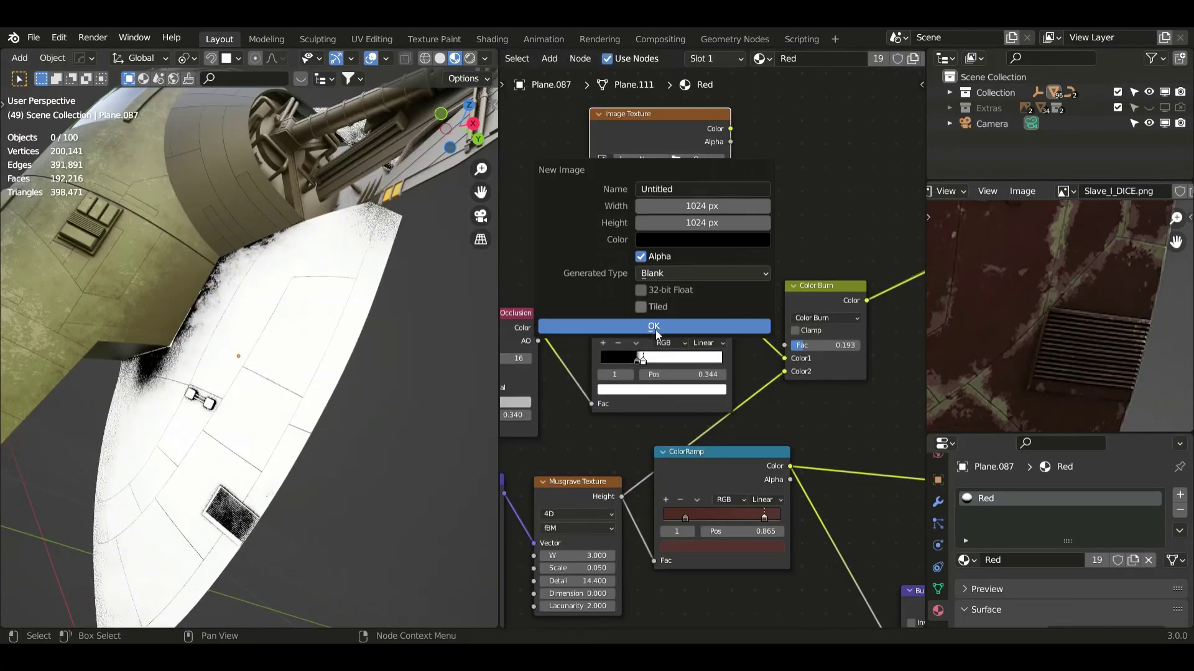
middle_drag(238, 364, 207, 385)
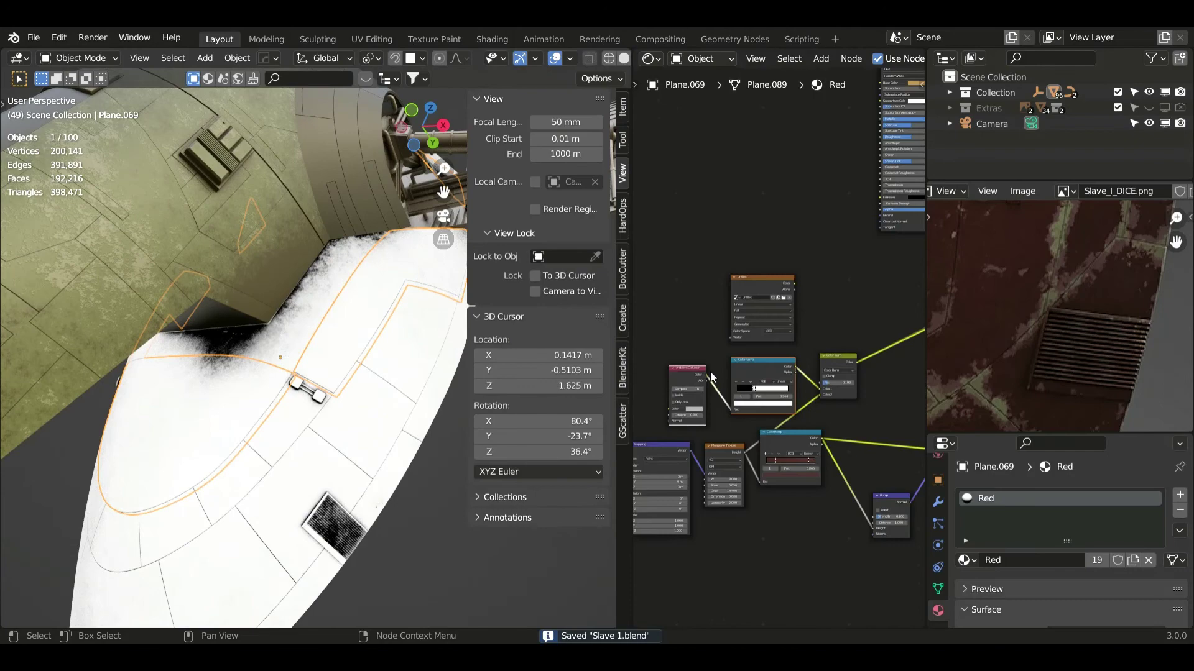
mouse_move(759, 350)
mouse_down()
mouse_move(730, 351)
mouse_move(712, 414)
mouse_up()
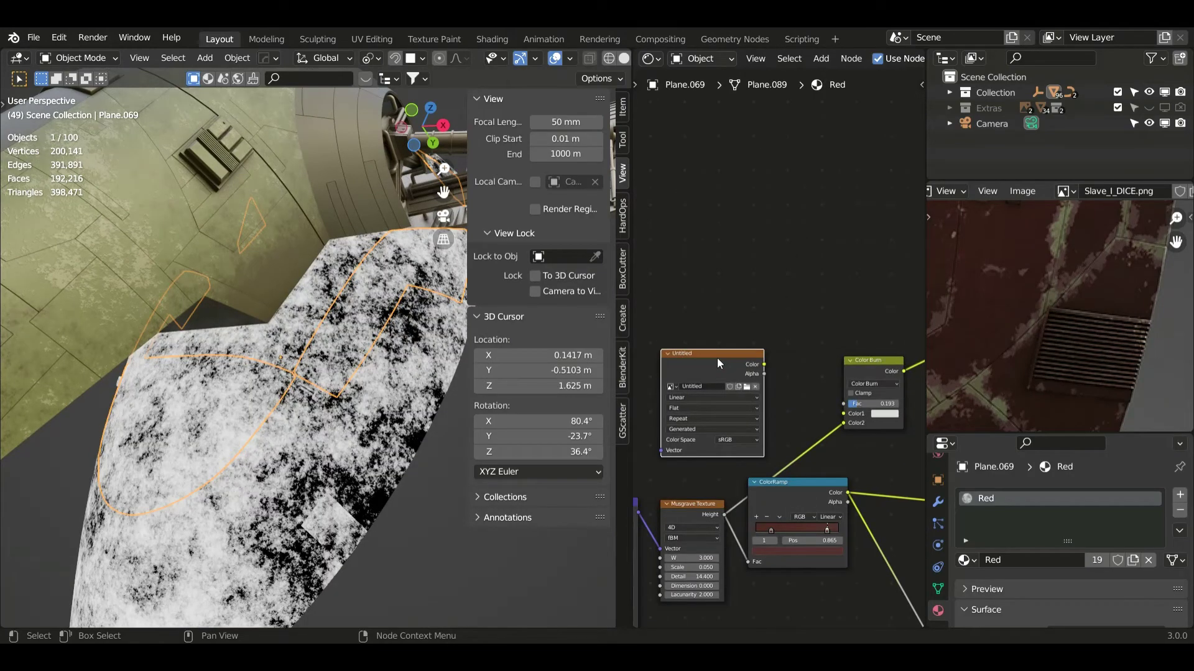
key(ctrl+Tab)
key(ctrl+Tab)
key(n)
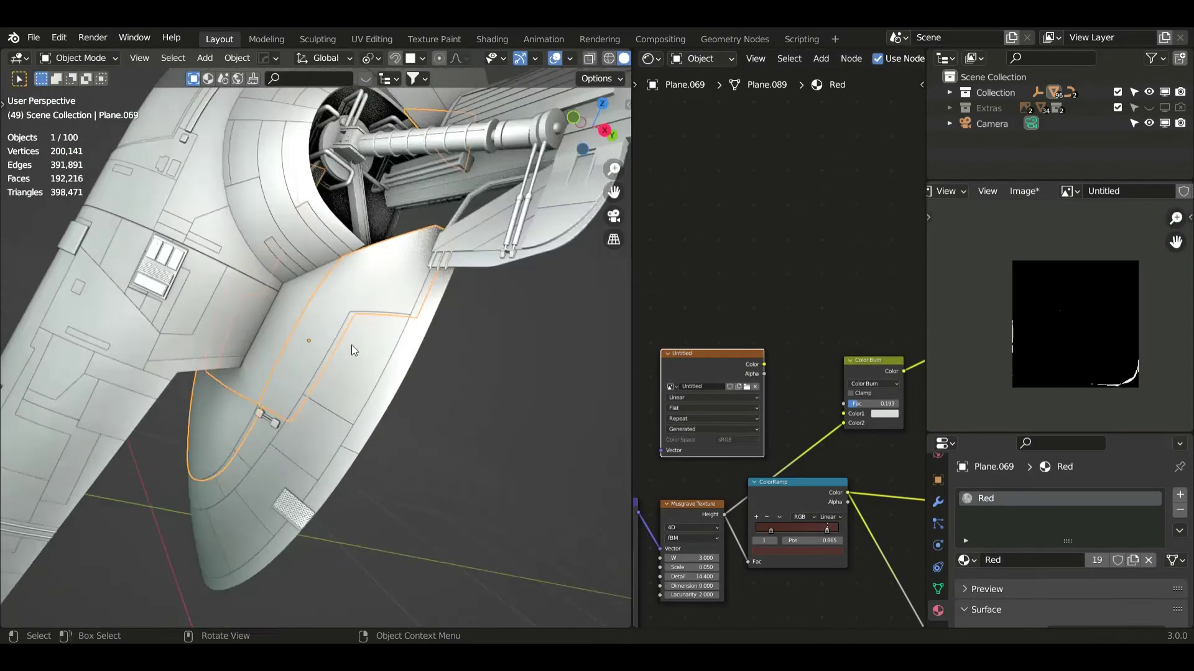
- Smart UV Project the selected red hull panels in Edit Mode
mouse_move(274, 340)
middle_down()
mouse_move(403, 210)
mouse_move(373, 311)
middle_up()
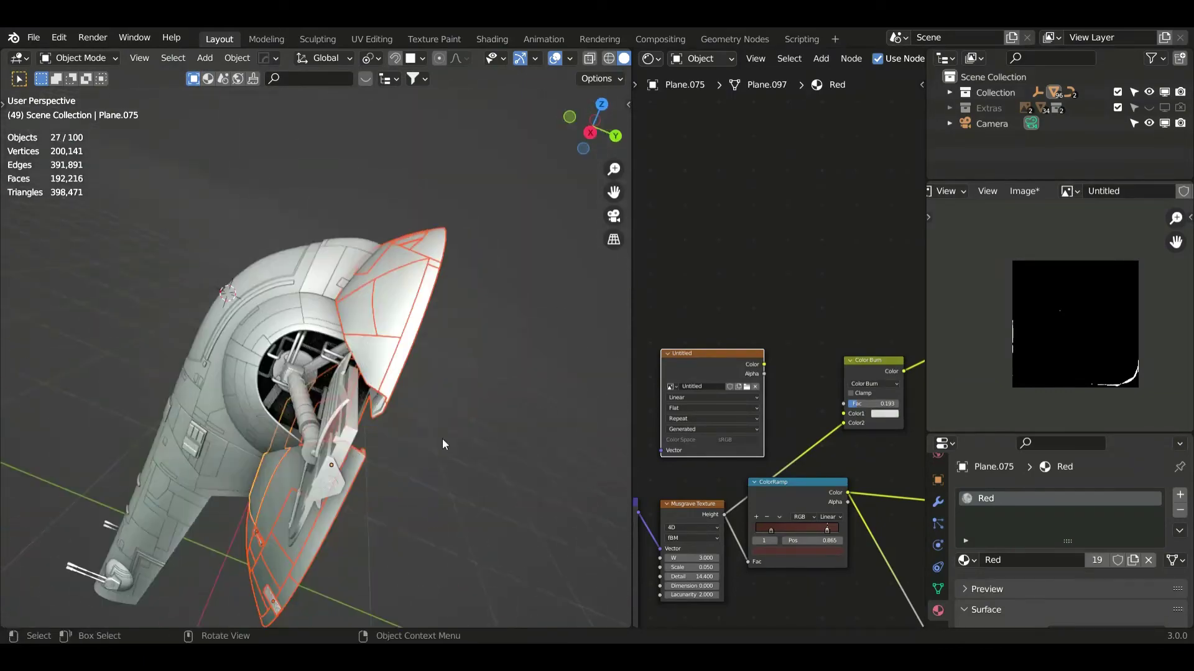
click(373, 348)
scroll(404, 361, up, 3)
key(Tab)
key(u)
click(421, 366)
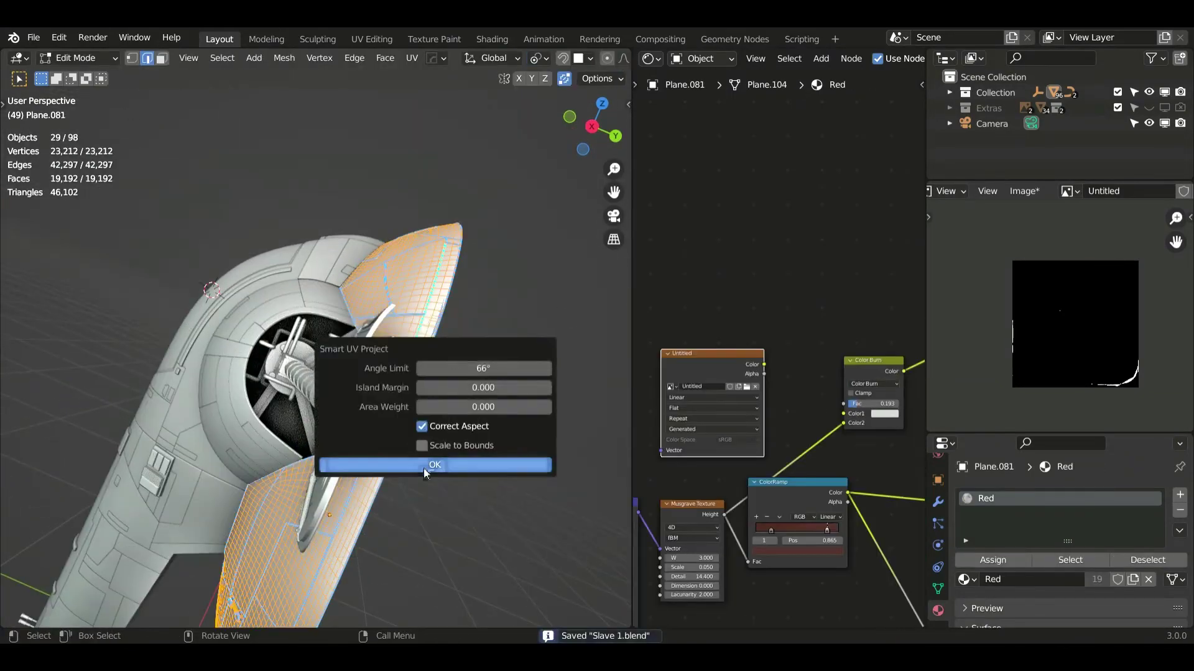
click(427, 469)
- Connect the Untitled image's Color output to the Color Burn node's Color1 input
key(ctrl+Tab)
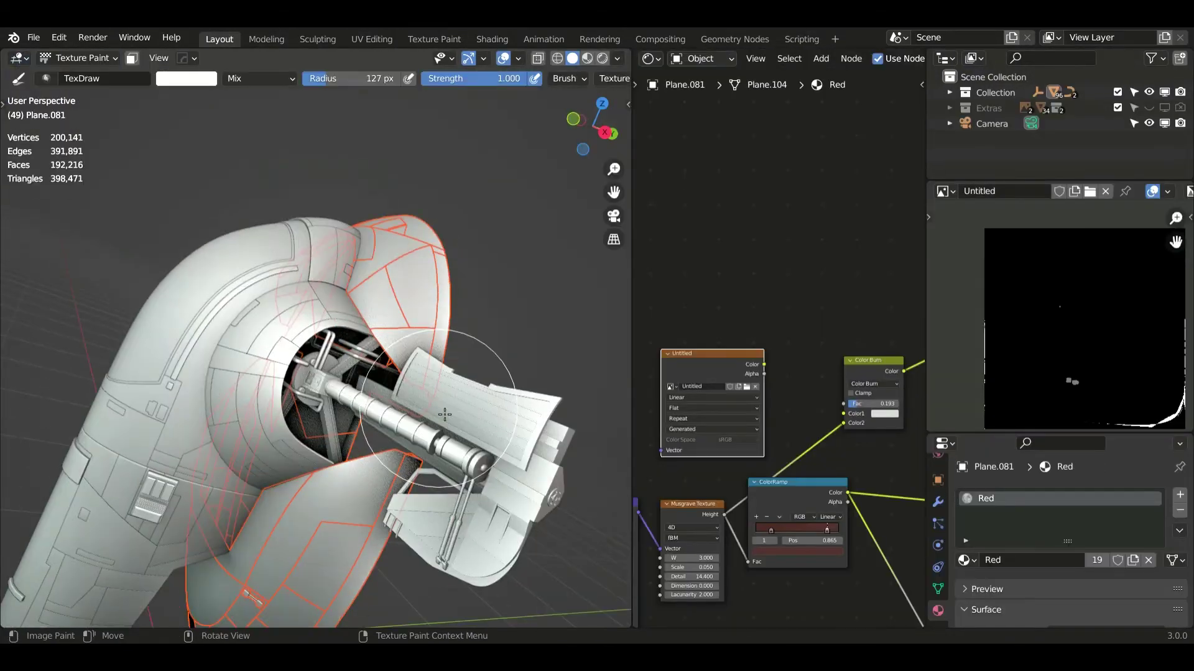
mouse_move(190, 201)
middle_down()
mouse_move(332, 364)
mouse_move(280, 258)
mouse_move(373, 311)
middle_up()
scroll(331, 364, up, 3)
scroll(332, 365, up, 3)
scroll(280, 259, down, 5)
key(ctrl+Tab)
drag(763, 364, 843, 414)
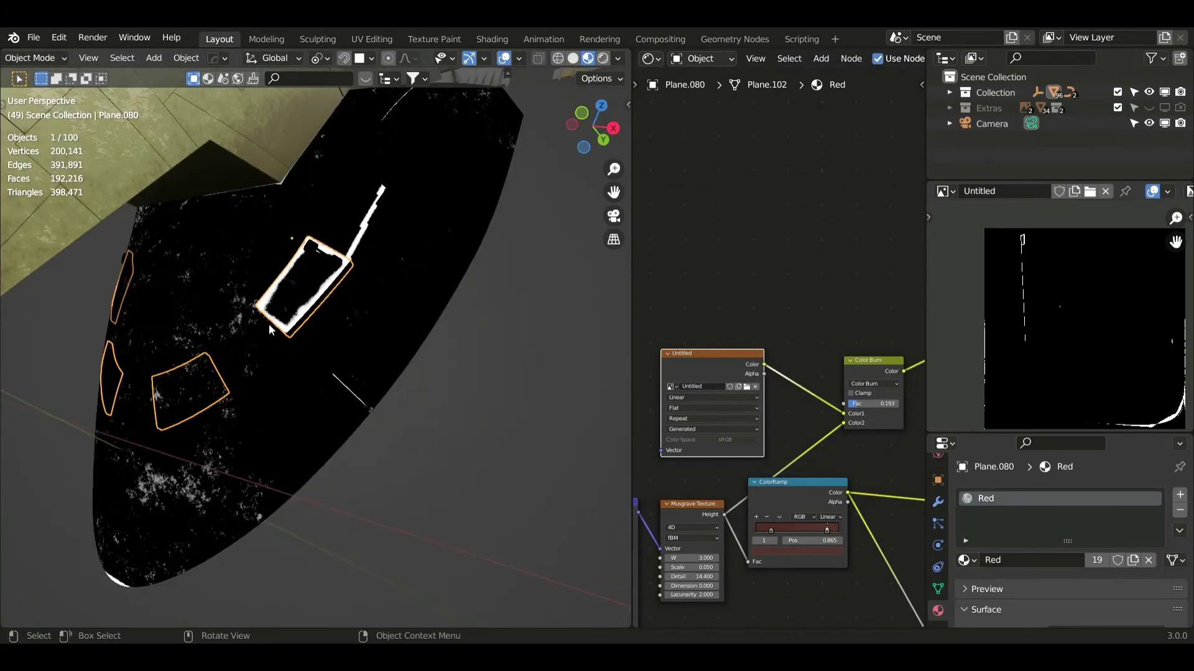
- Paint white wear strokes along the underside panel seams, orbiting around the hull
scroll(409, 379, up, 3)
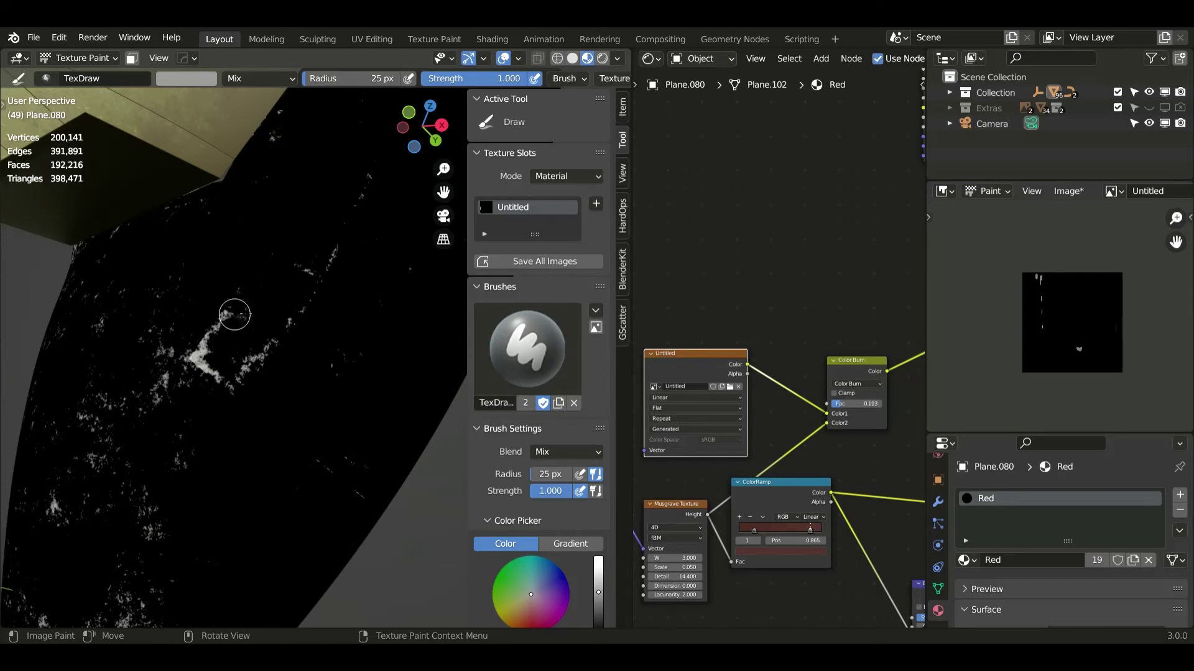
middle_drag(234, 315, 312, 342)
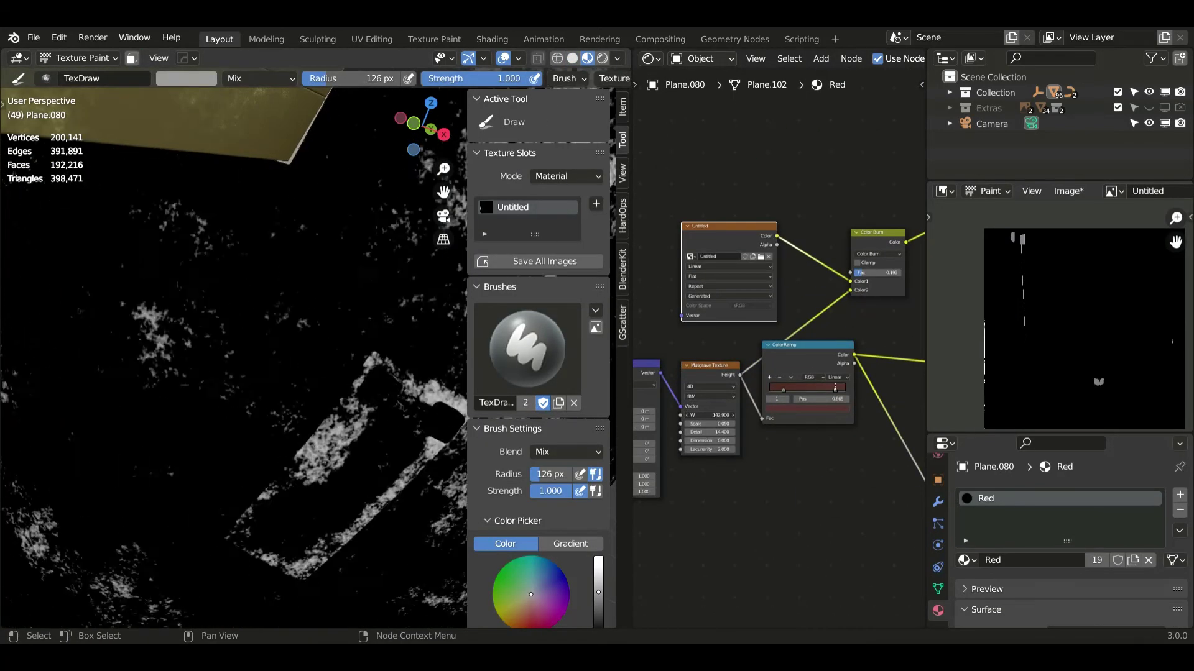
scroll(774, 417, up, 2)
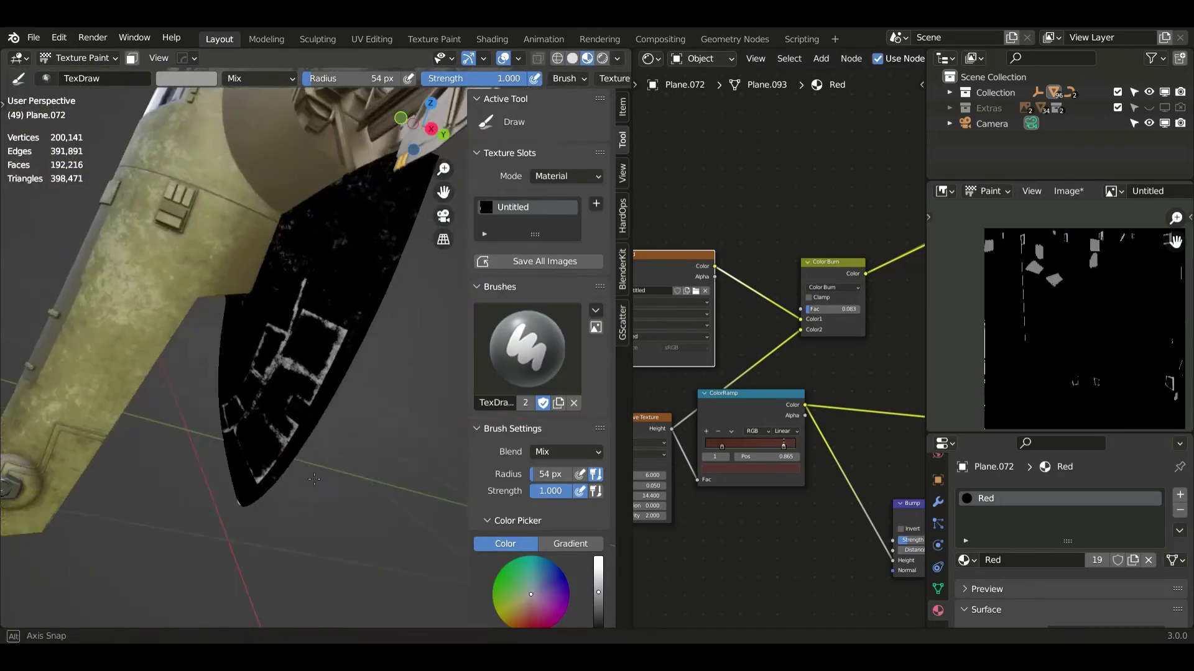
middle_drag(314, 479, 352, 437)
scroll(352, 437, up, 3)
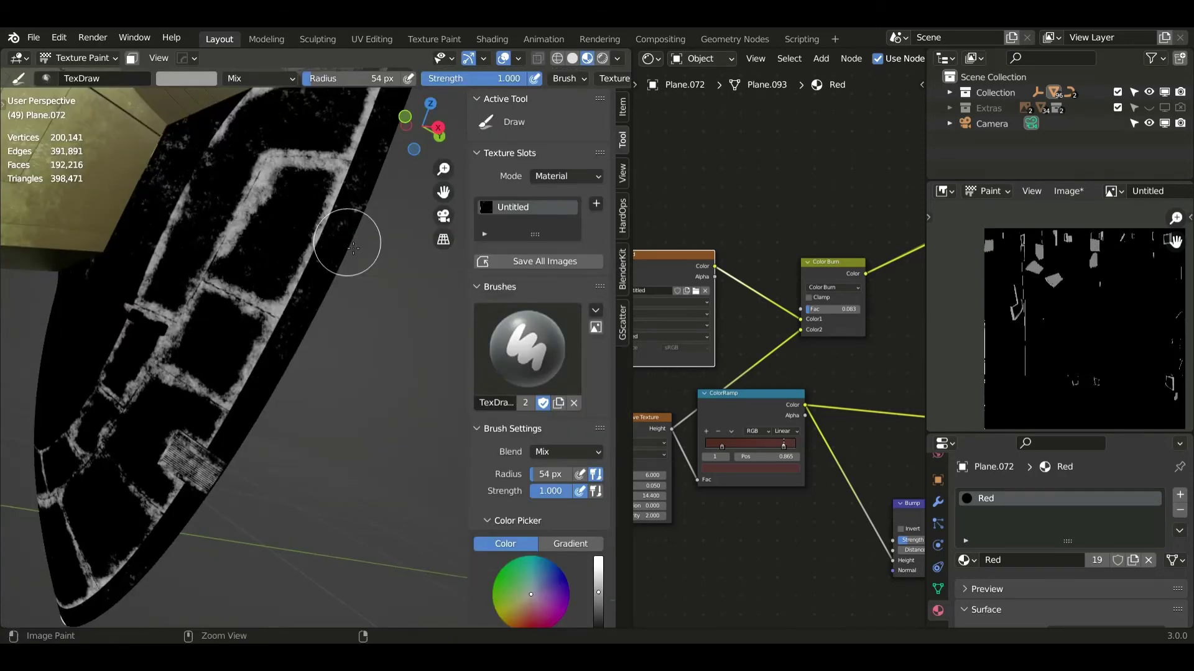
middle_drag(354, 249, 269, 321)
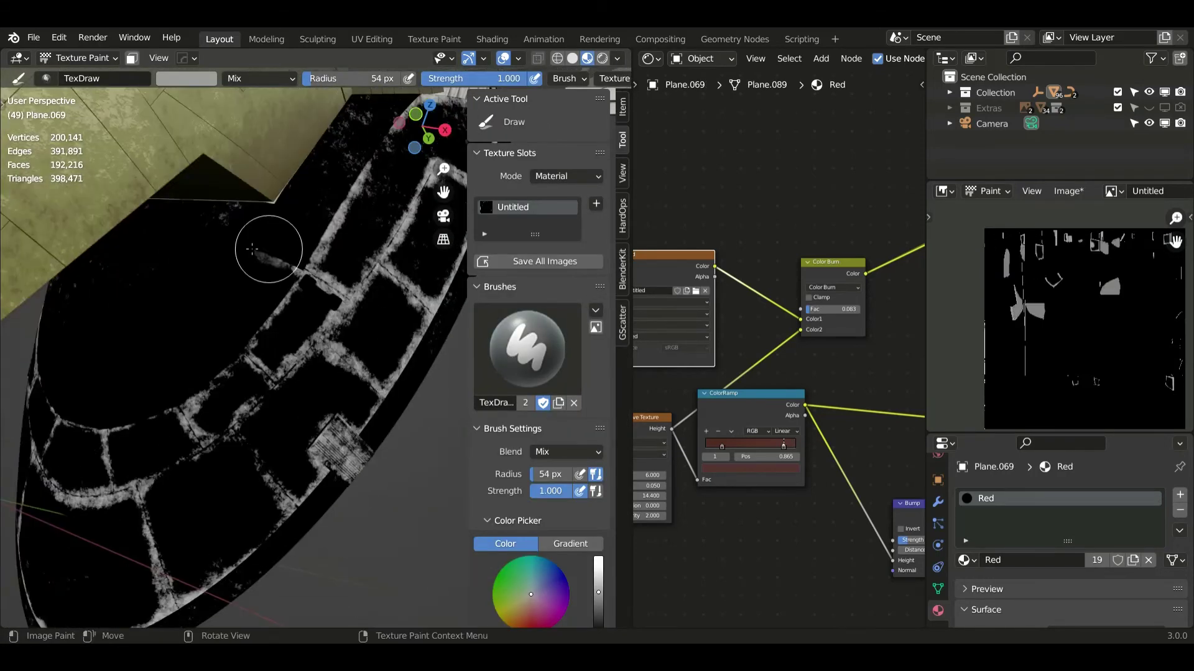
middle_drag(252, 249, 386, 355)
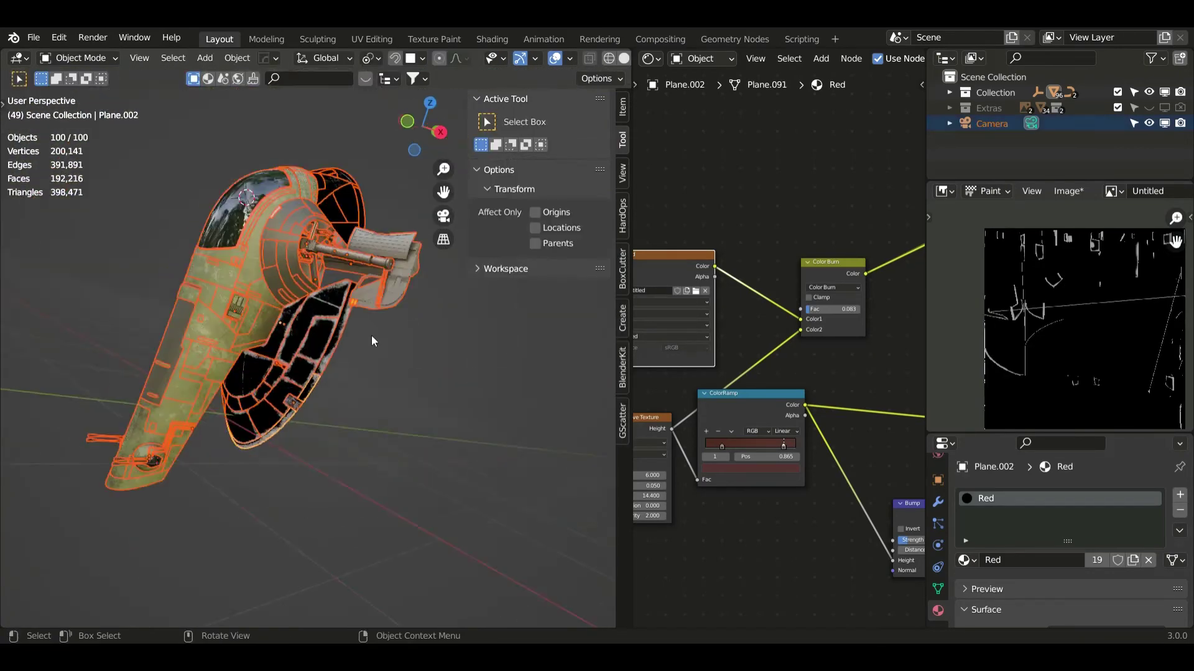
- Frame the selected wing to check the pale wear streaks at Color Burn factor 0.090
scroll(337, 375, up, 10)
key(Home)
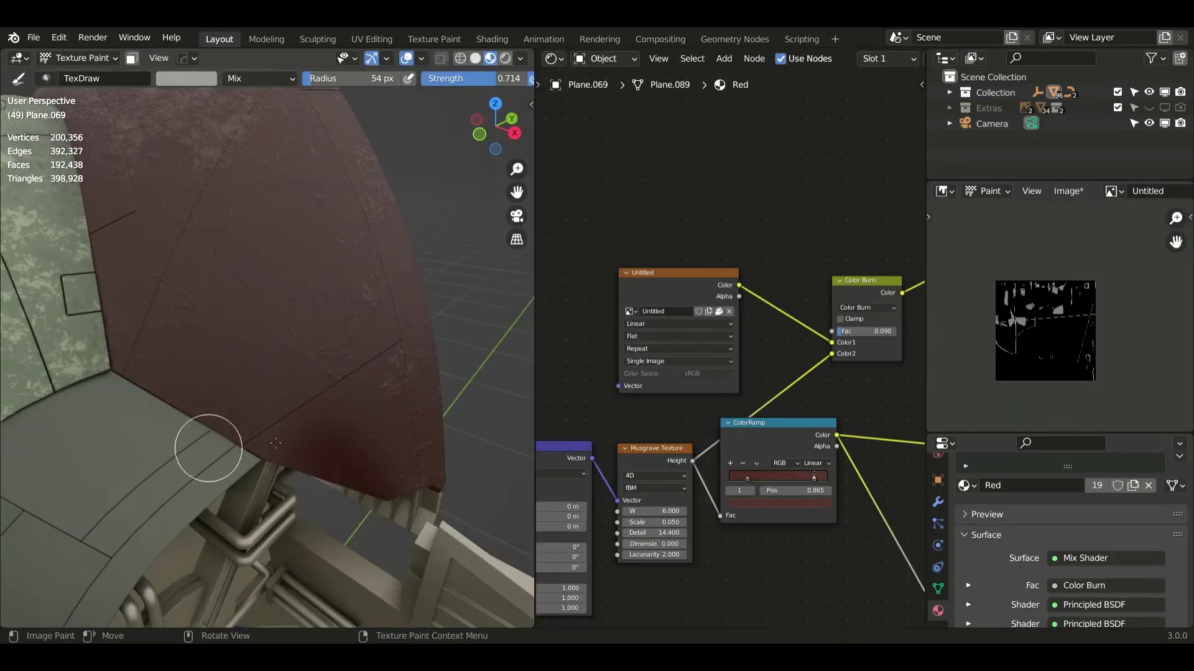
- Raise brush strength to 1.000 and paint pale wear along the first plate's edge
key(n)
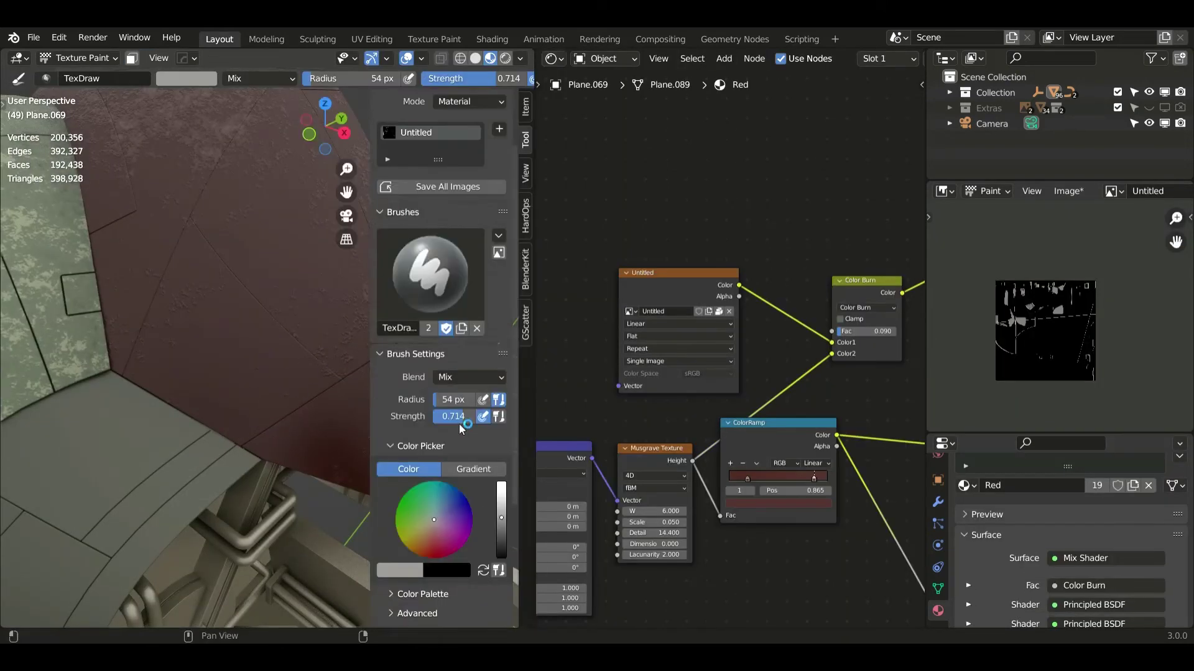
drag(462, 417, 504, 417)
middle_drag(267, 473, 266, 507)
drag(267, 506, 70, 467)
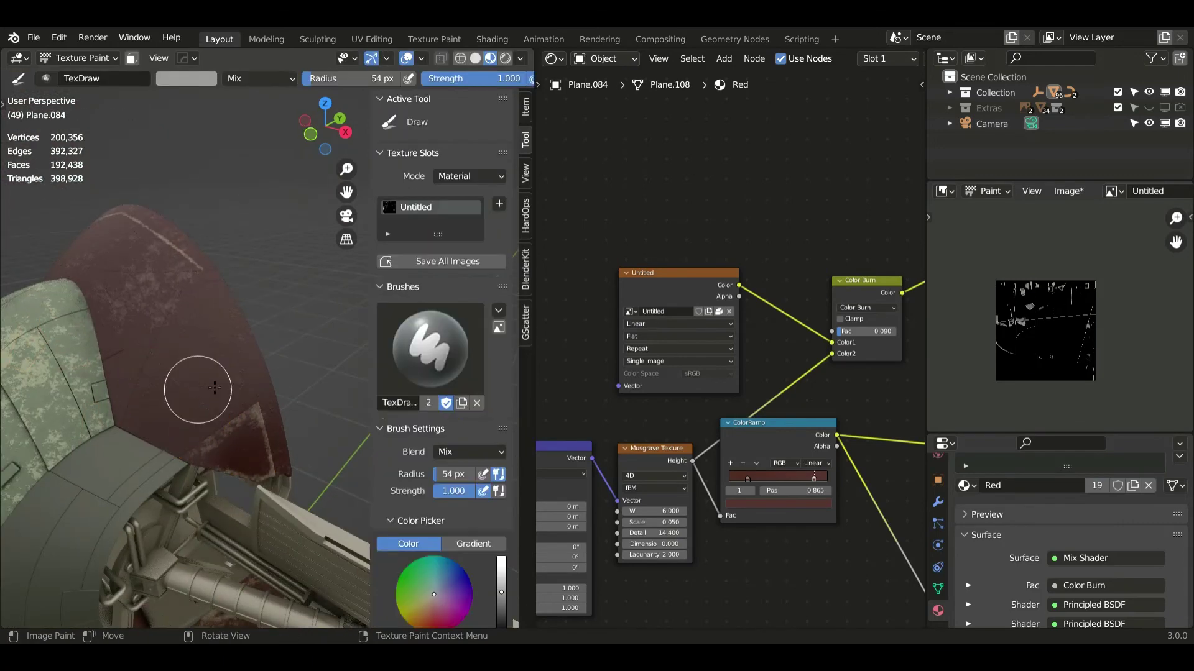
- Switch between the neighbouring red plates, painting worn edges on each
middle_drag(215, 388, 159, 296)
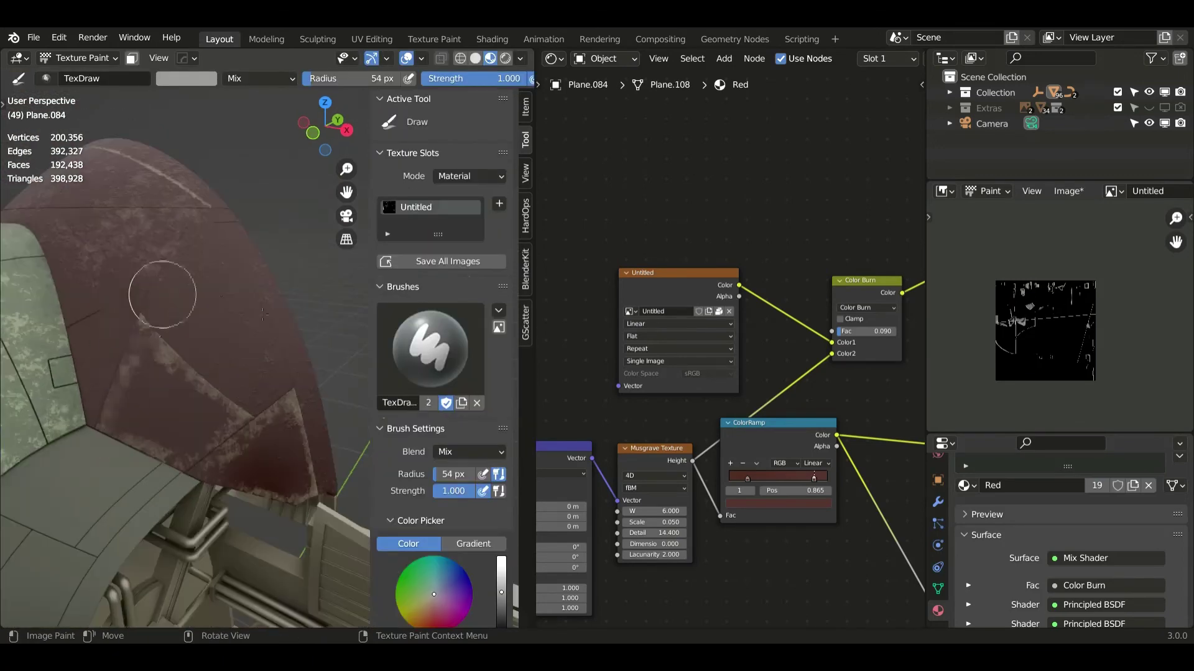
key(alt+q)
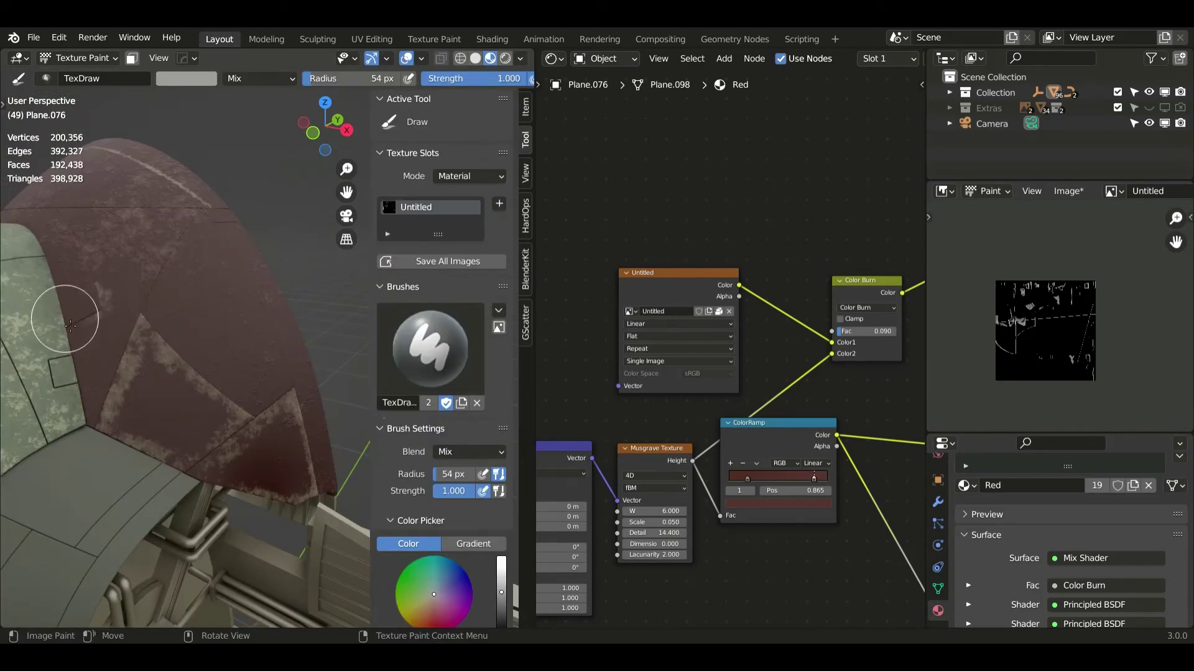
middle_drag(70, 325, 106, 266)
key(alt+q)
scroll(235, 419, up, 3)
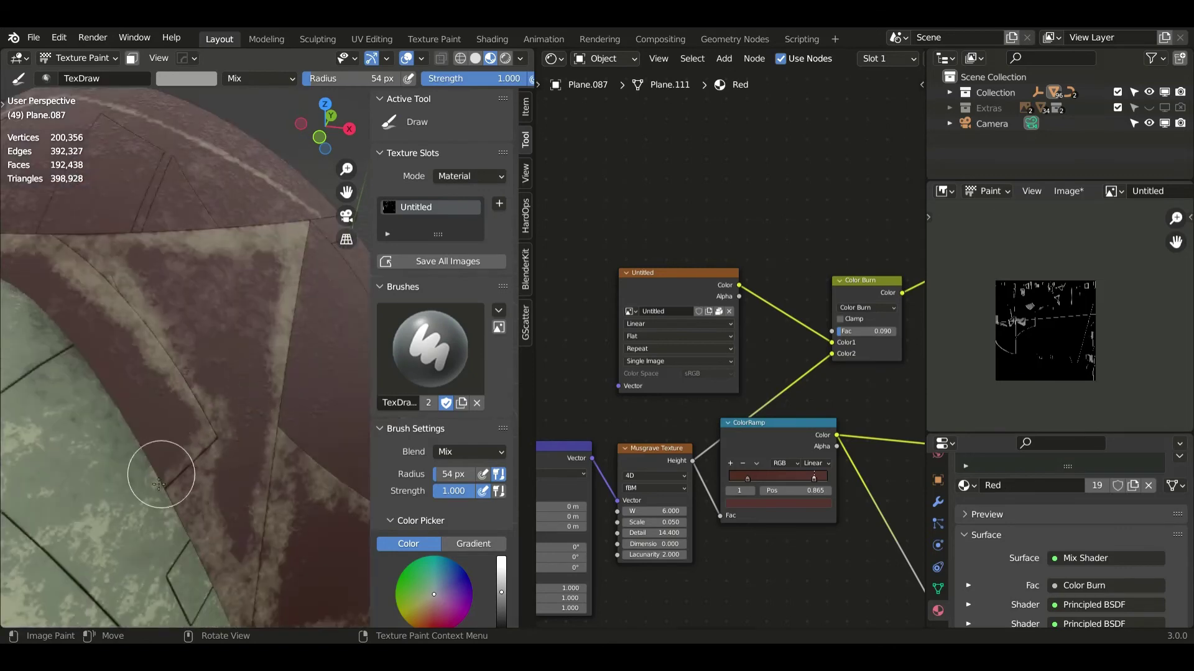
scroll(89, 365, down, 2)
middle_drag(85, 314, 135, 387)
key(alt+q)
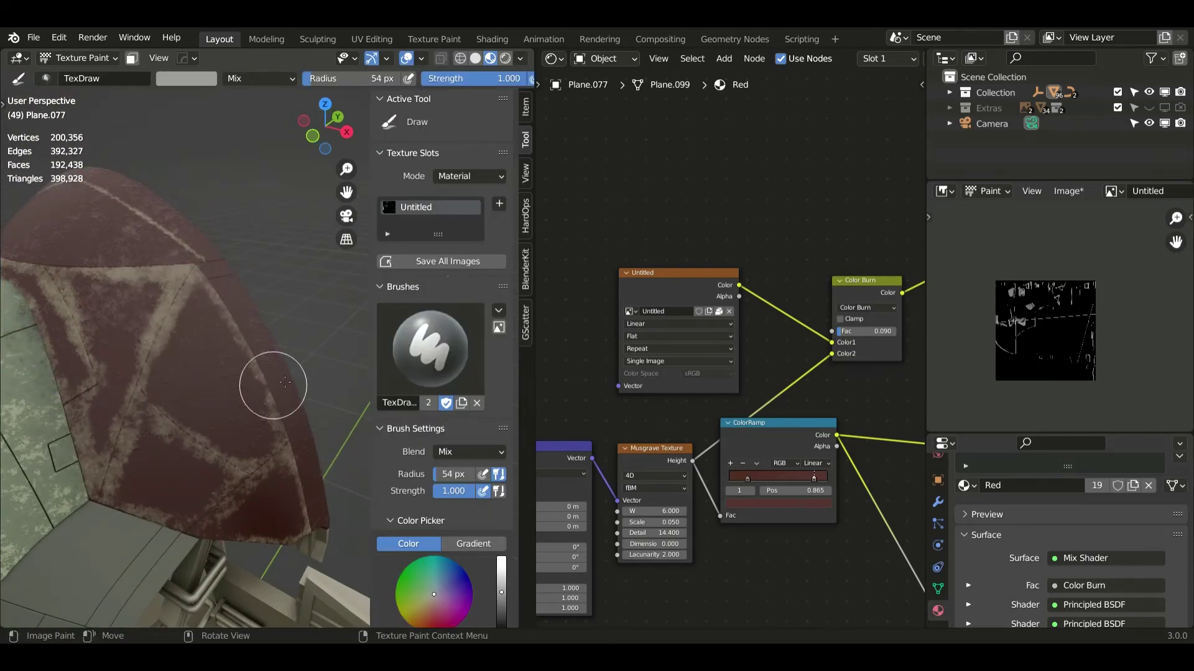
key(alt+q)
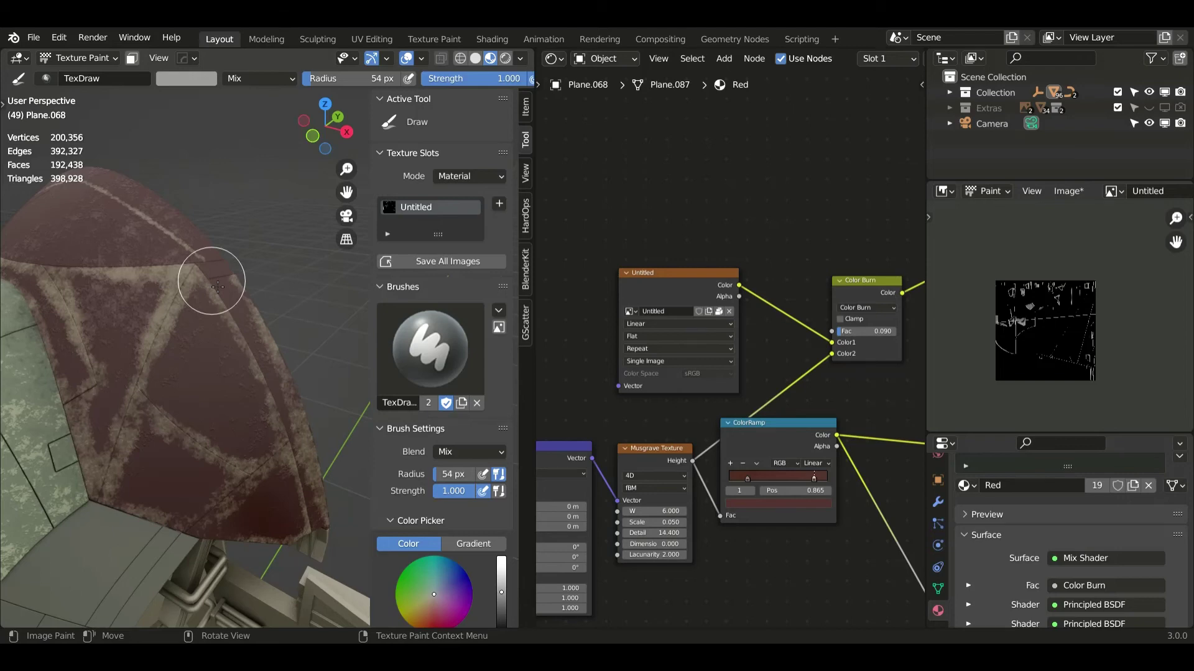
middle_drag(218, 286, 201, 338)
- Return to Texture Paint with brush radius 86 px and strength 0.622
key(ctrl+Tab)
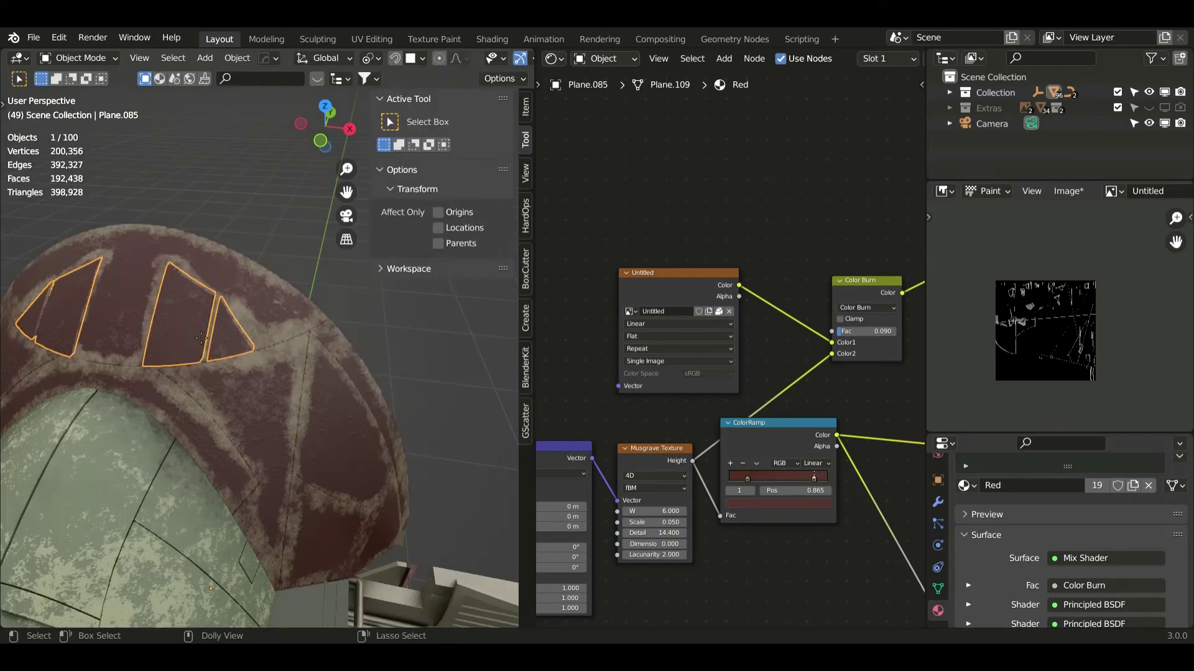
key(ctrl+Tab)
middle_drag(200, 337, 274, 393)
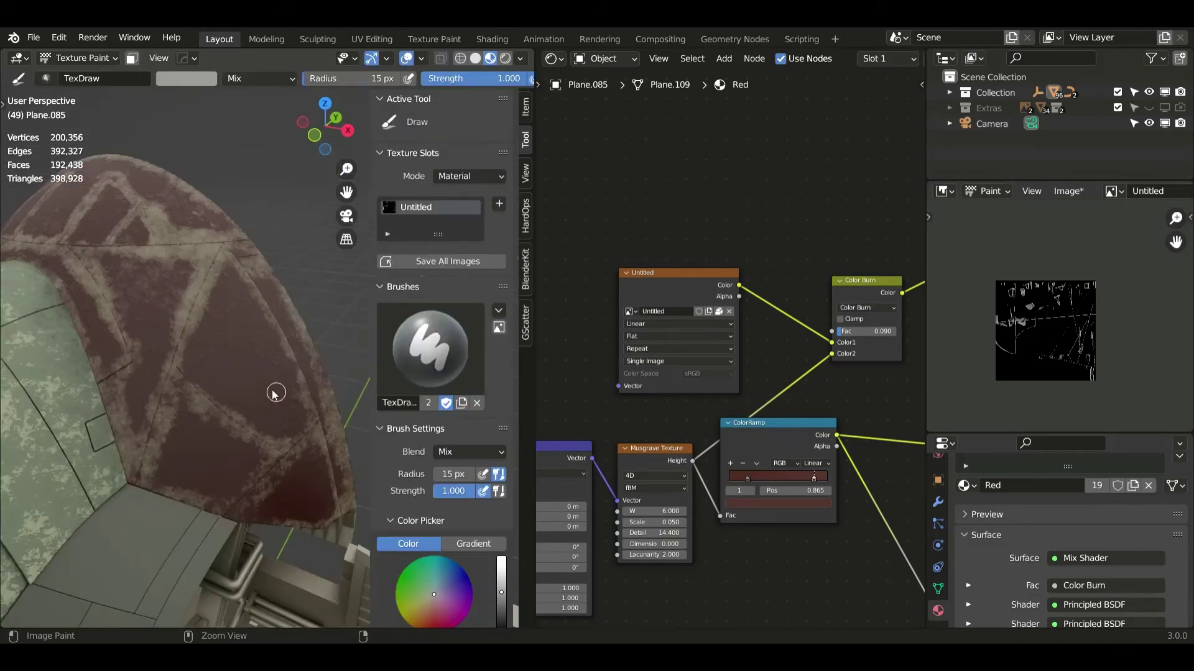
middle_drag(274, 393, 314, 267)
middle_drag(301, 426, 205, 265)
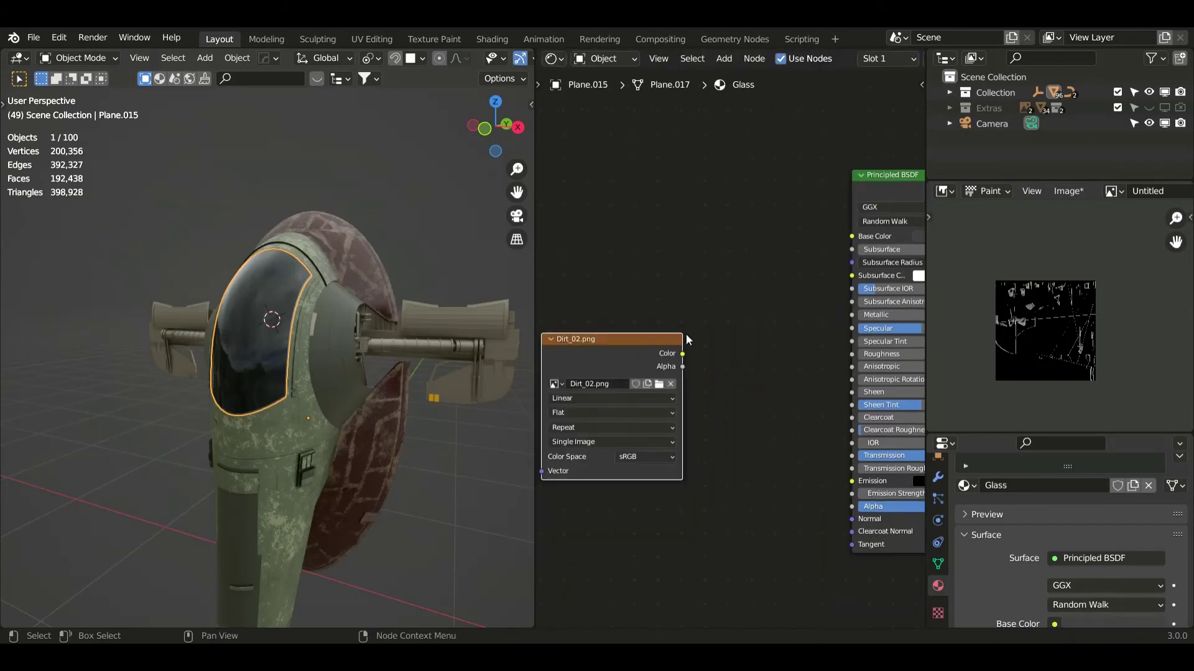
- Link the Dirt_02 texture's Alpha output to the glass Principled BSDF Alpha input
drag(683, 367, 852, 506)
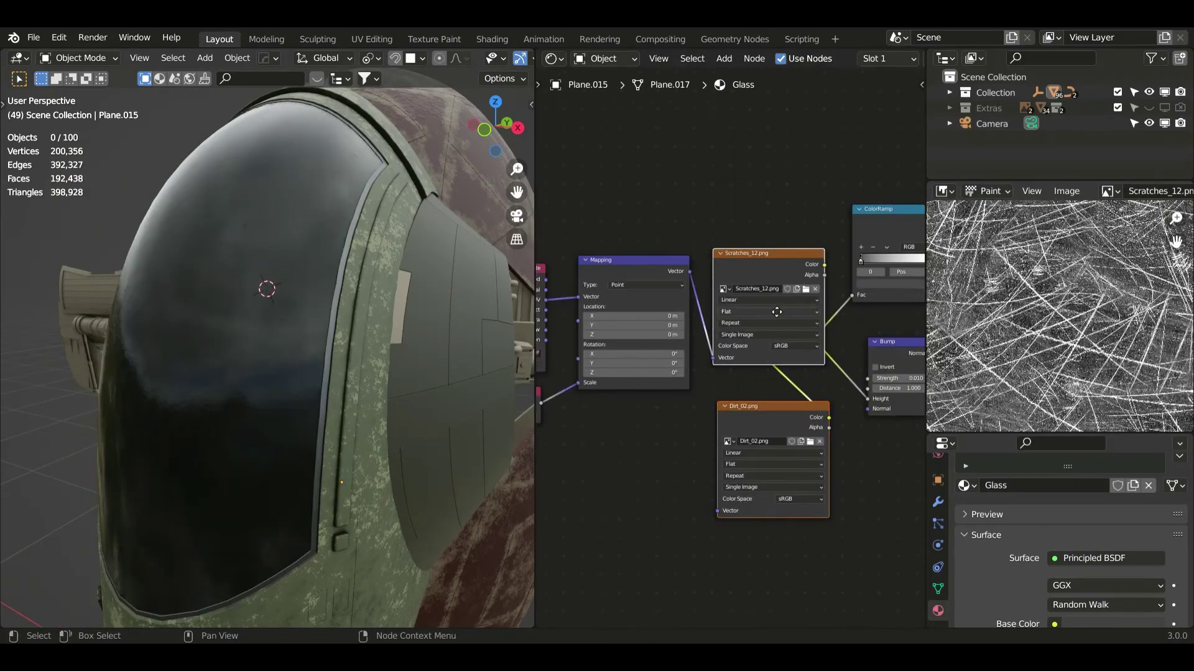
- Preview the 0.5 scratches-and-dirt Mix on the canopy, then restore Principled BSDF shading
ctrl+shift+click(816, 333)
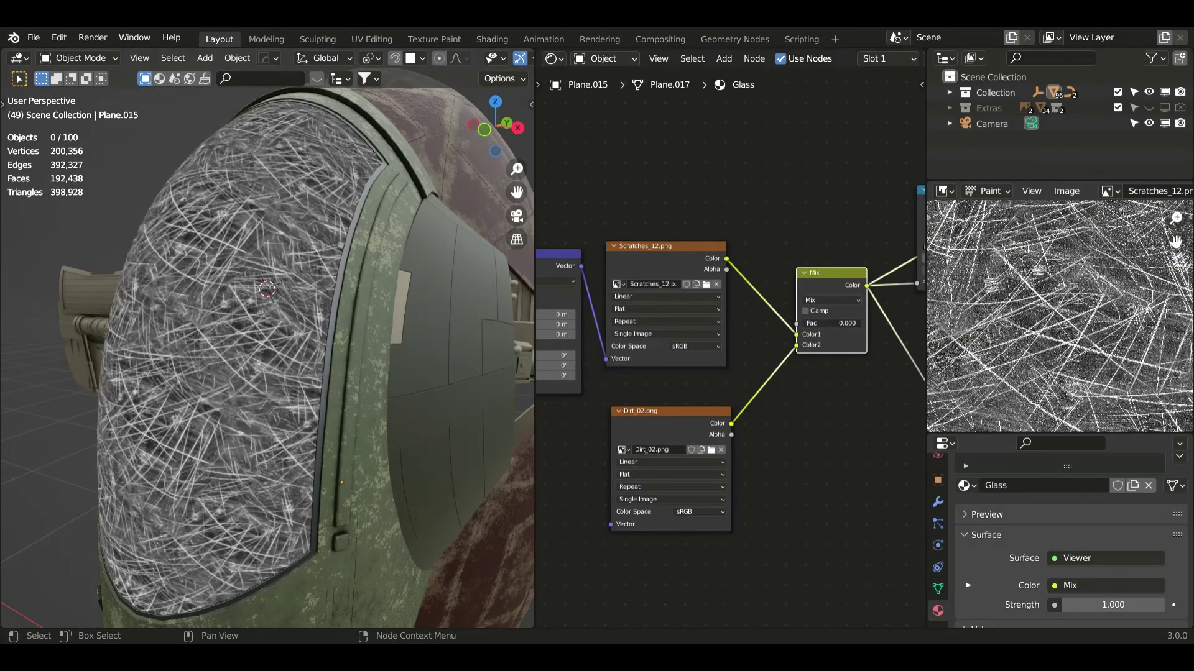
middle_drag(808, 373, 881, 424)
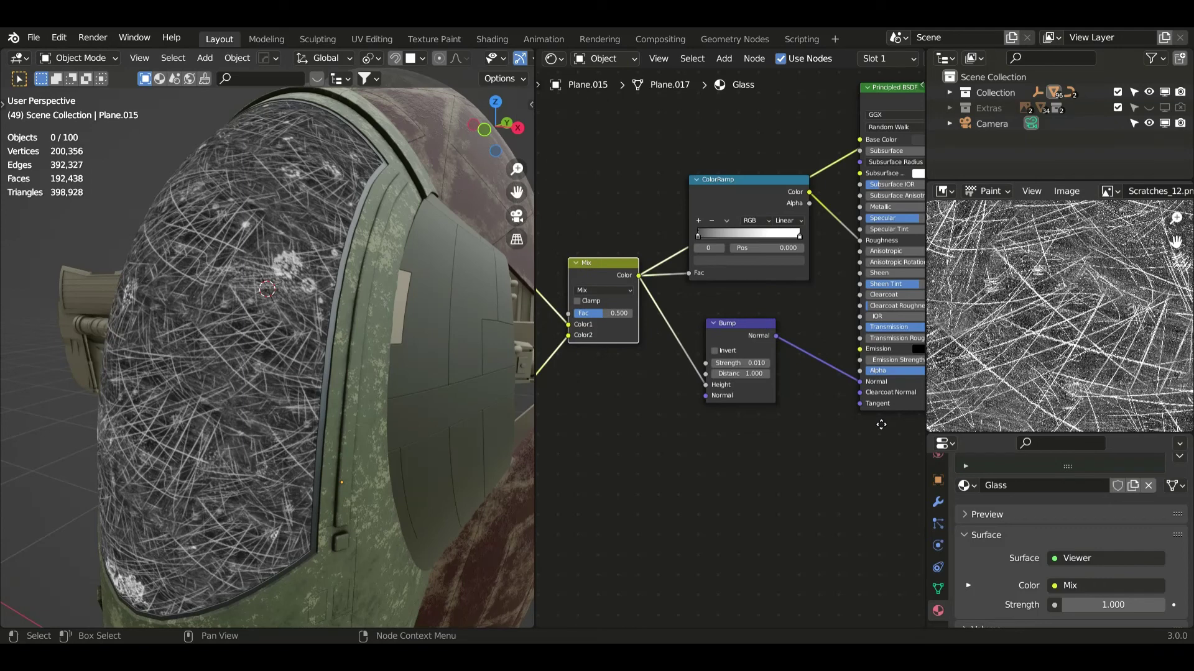
middle_drag(881, 425, 747, 475)
ctrl+shift+click(787, 143)
middle_drag(286, 373, 332, 313)
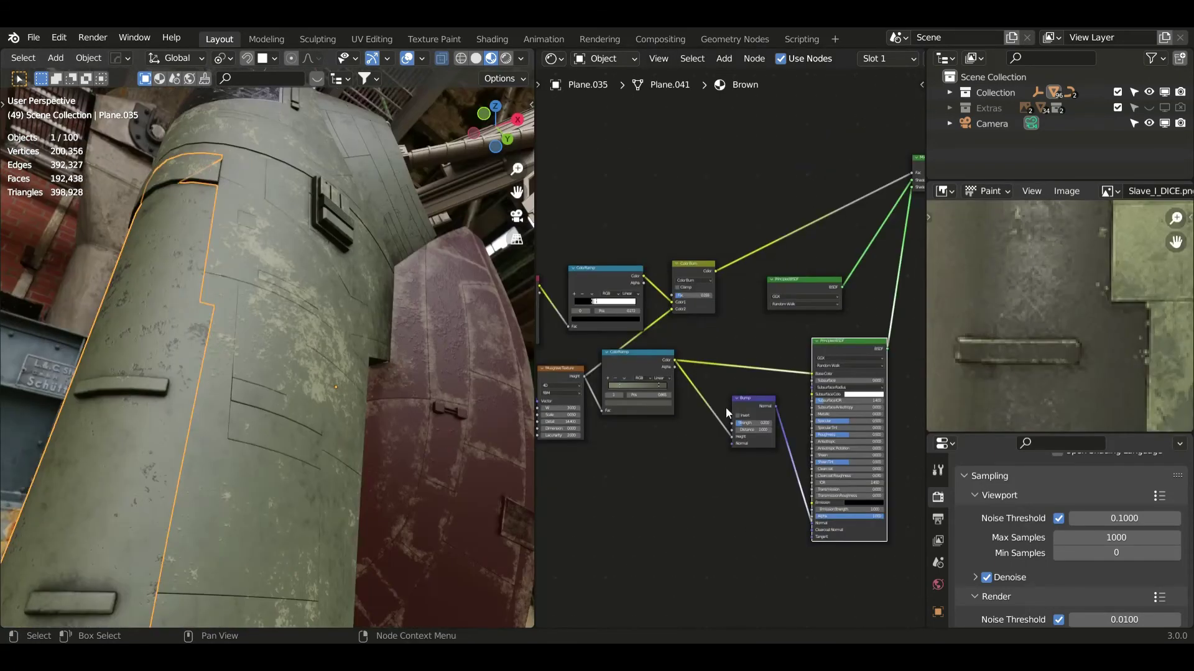
- Link the ColorRamp to Roughness, move the Bump node aside, and lower saturation to about 0.55
drag(642, 350, 802, 437)
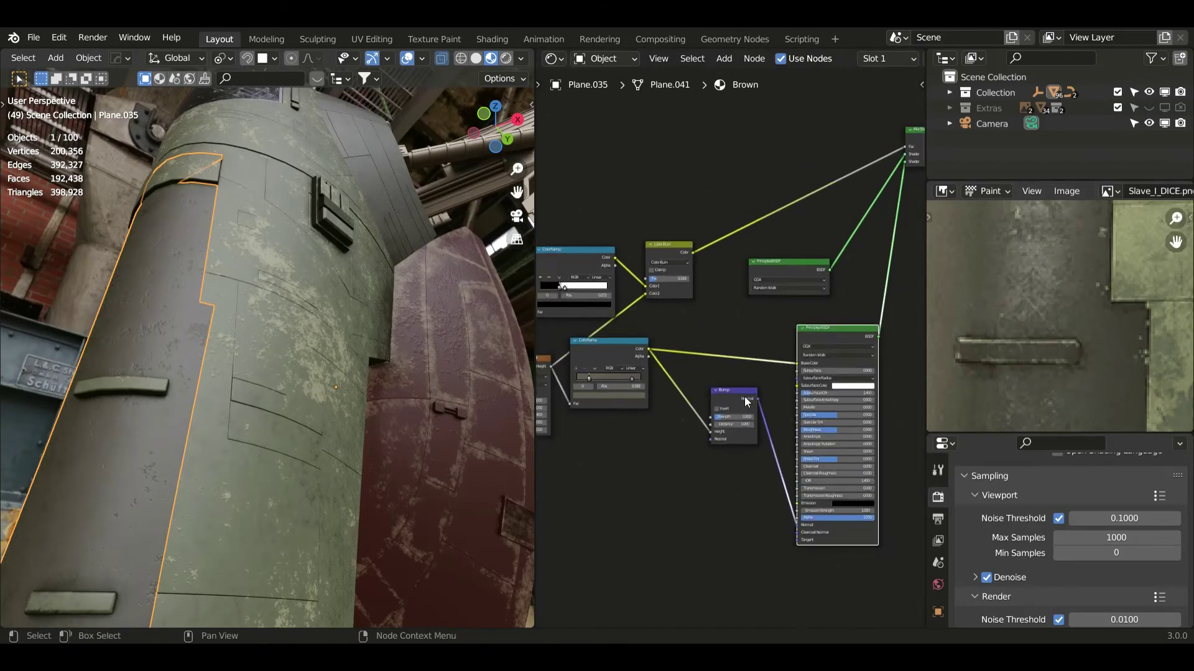
drag(734, 394, 716, 492)
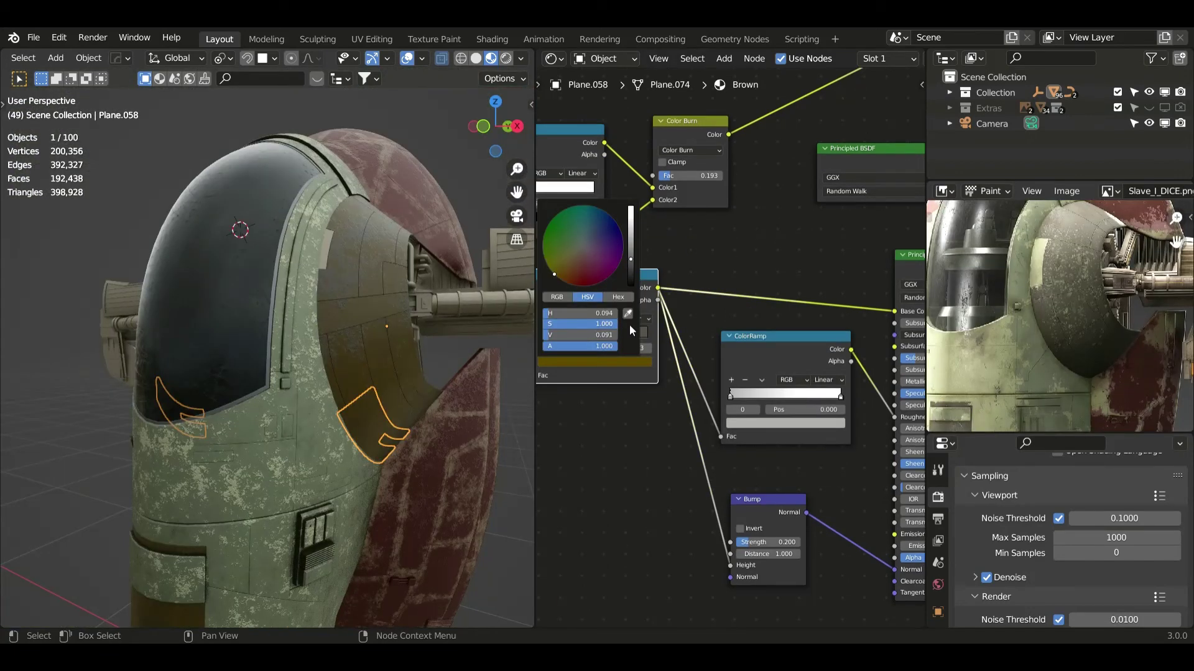
drag(615, 324, 587, 324)
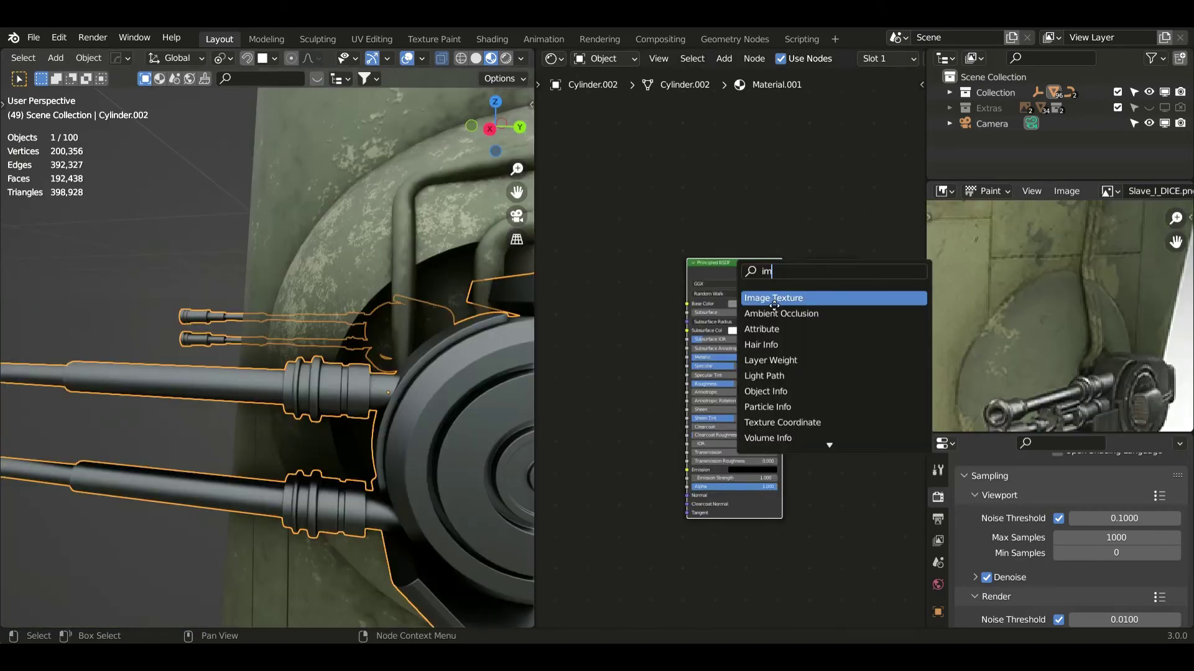
- Add a Dirt_02 image texture for roughness and isolate the turret cylinder for a closer look
click(774, 305)
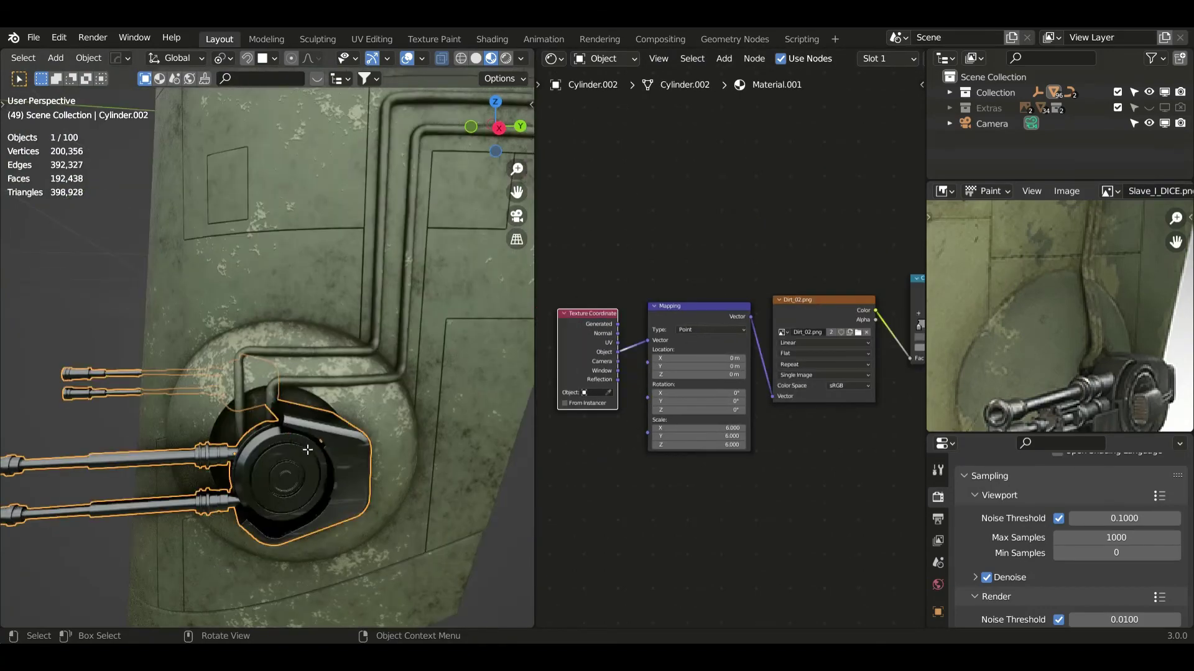
key(KP_Divide)
key(ctrl+alt+space)
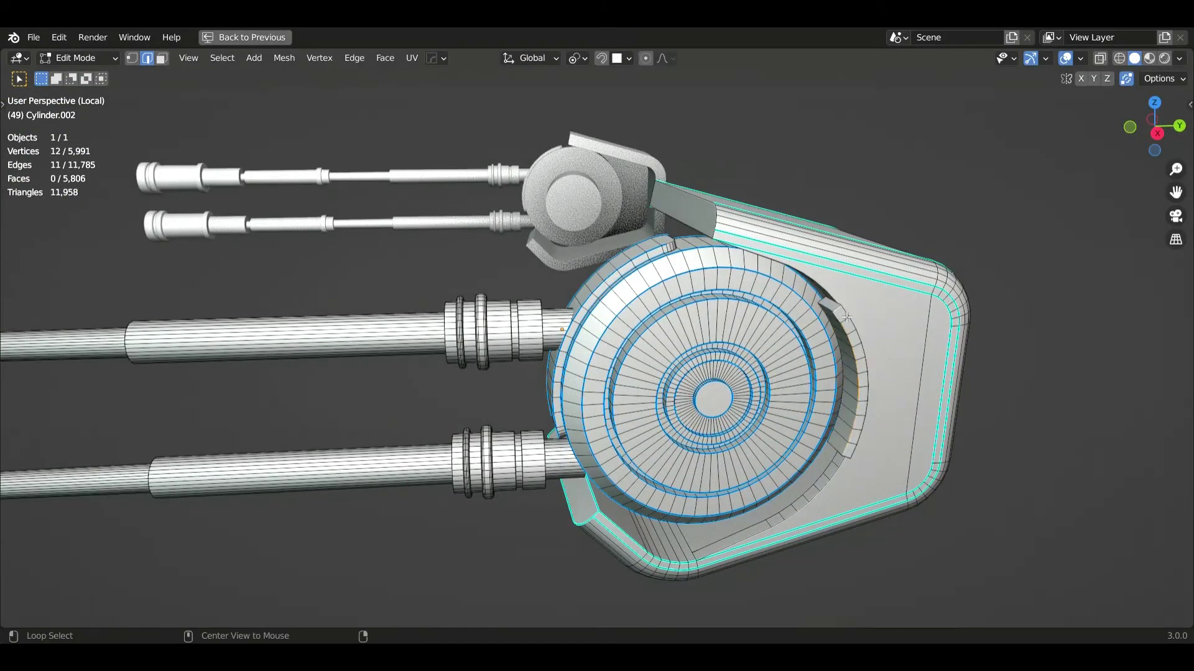
mouse_move(779, 350)
middle_down()
mouse_move(695, 342)
mouse_move(709, 249)
mouse_move(890, 319)
middle_up()
key(alt+a)
alt+click(709, 248)
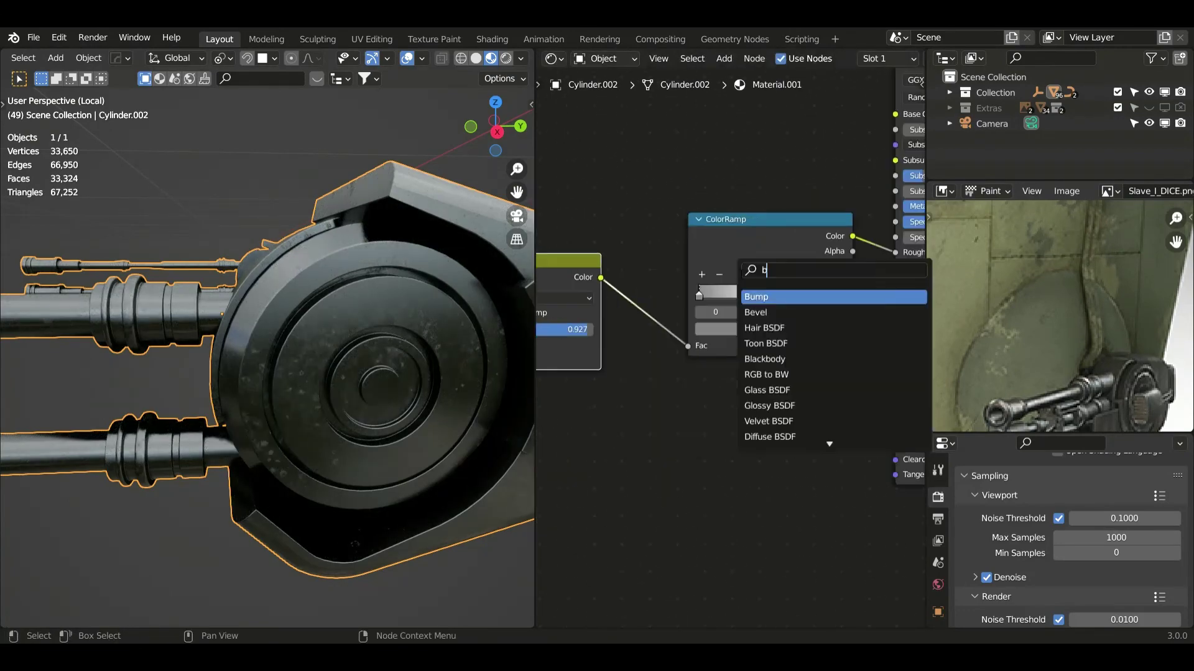
- Link the ColorRamp to the Bump Height input and set bump strength to 0.02
mouse_move(793, 237)
mouse_down()
mouse_move(672, 488)
mouse_move(665, 477)
mouse_up()
double_click(714, 447)
text(0.02)
key(Return)
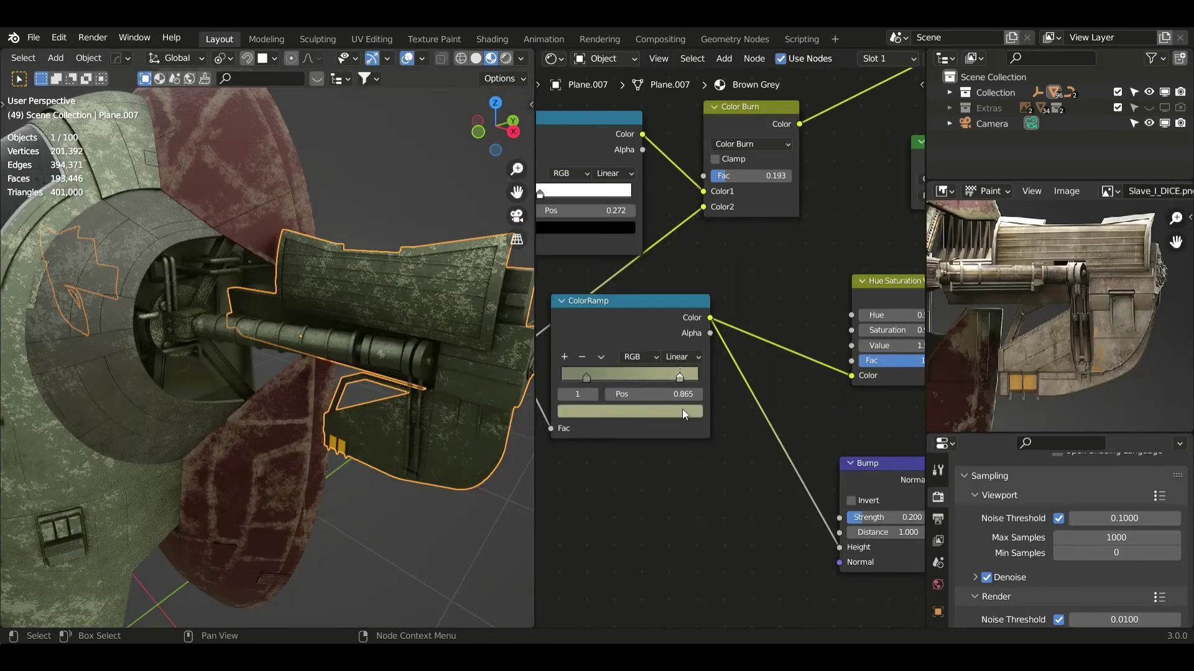
- Retint the Brown Grey ramp stop to a muted brown, then orbit to review the hull
click(672, 409)
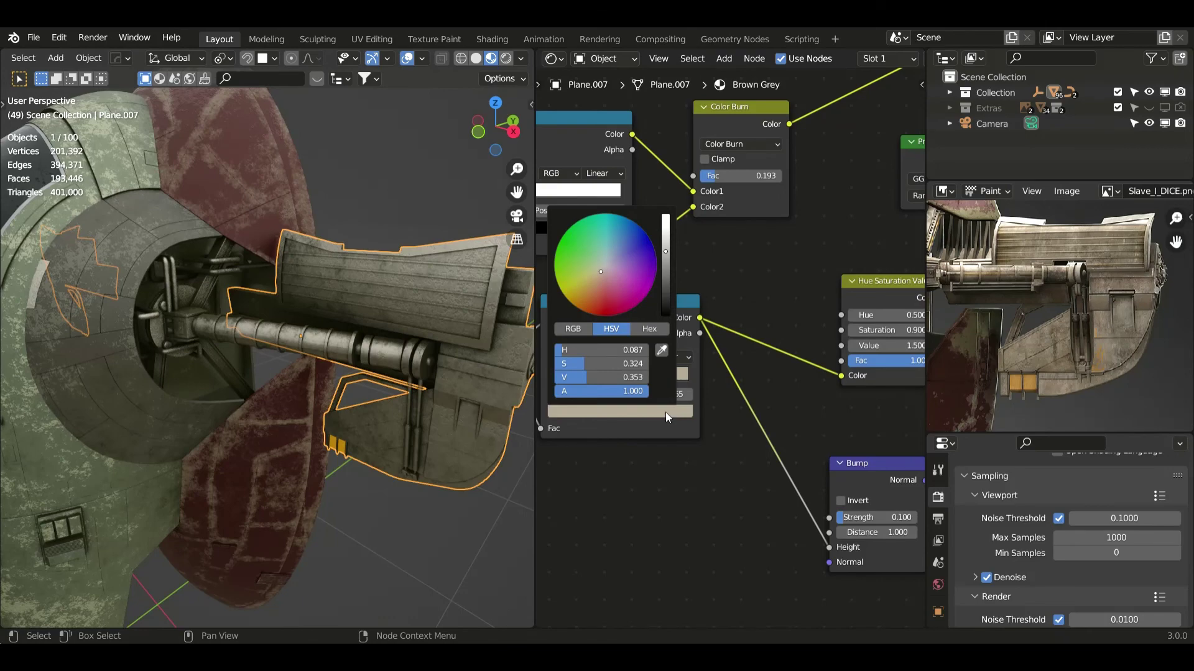
middle_drag(170, 421, 275, 401)
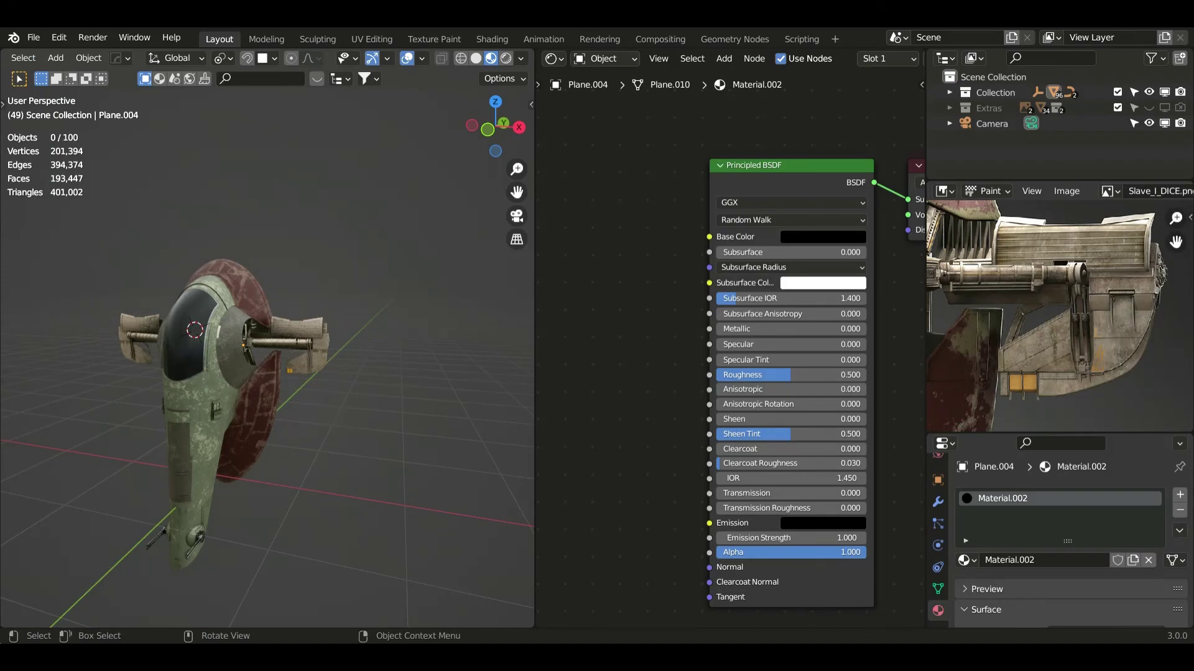
scroll(310, 380, up, 2)
scroll(310, 381, up, 2)
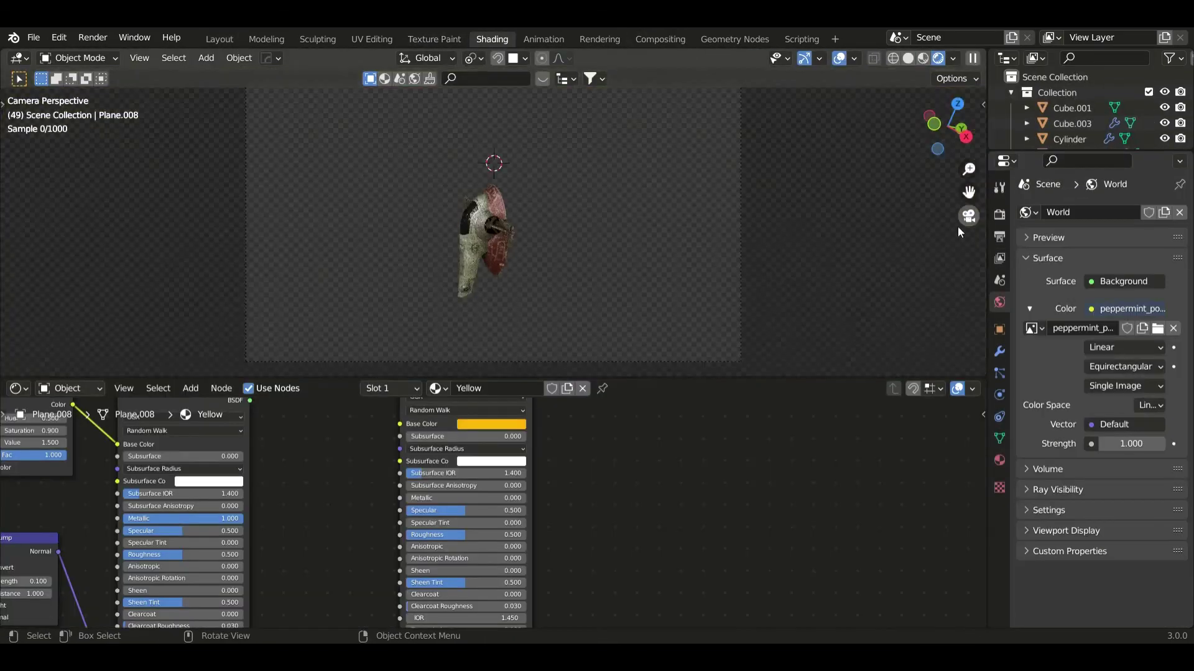
- Bring up the world's background node tree in the Shading workspace
click(999, 214)
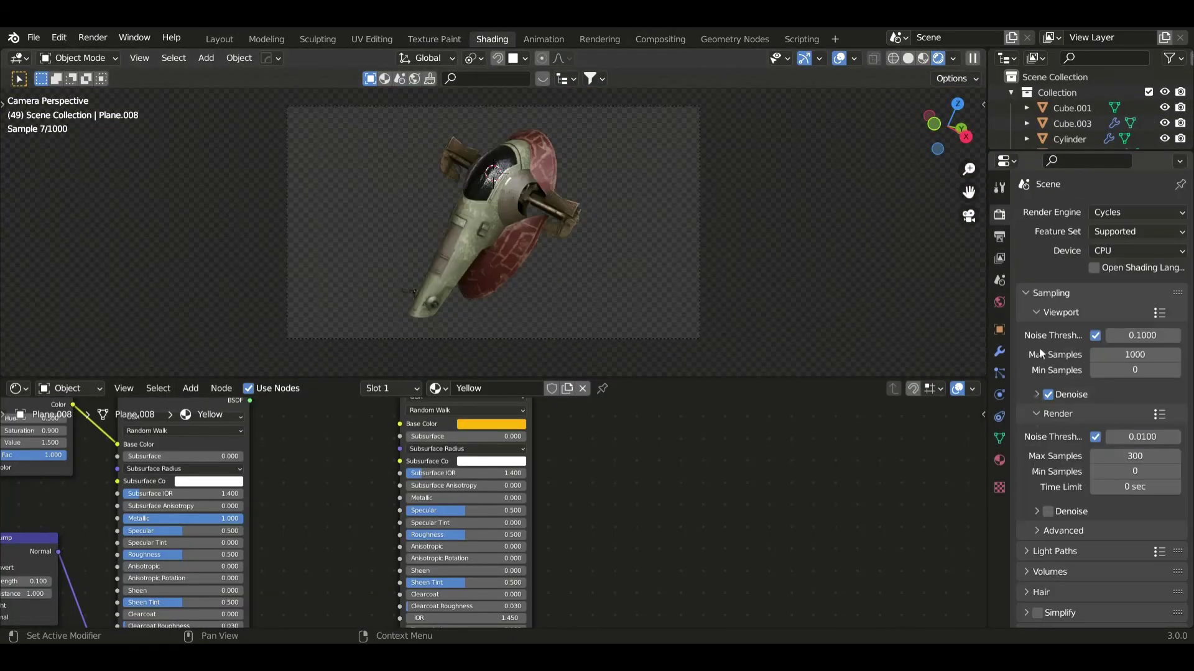
scroll(1156, 520, down, 10)
scroll(1047, 524, up, 5)
click(1047, 523)
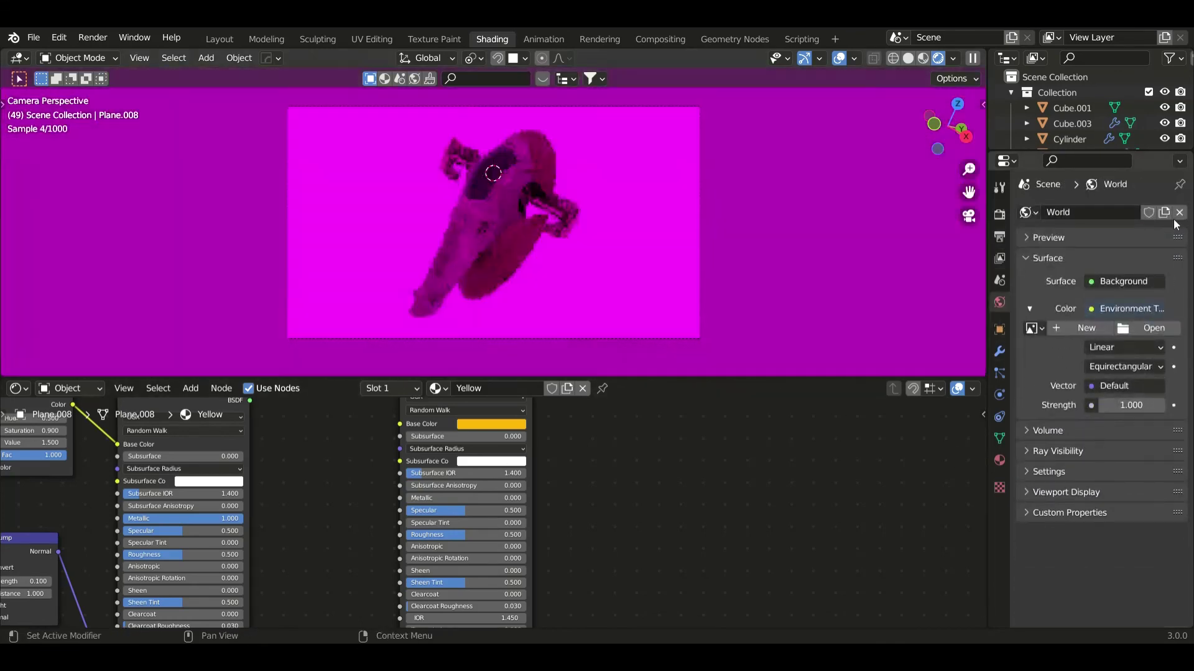
- Add a Noise Texture wired into the world Background colour, plus an Emission node
key(shift+a)
text(no)
click(656, 491)
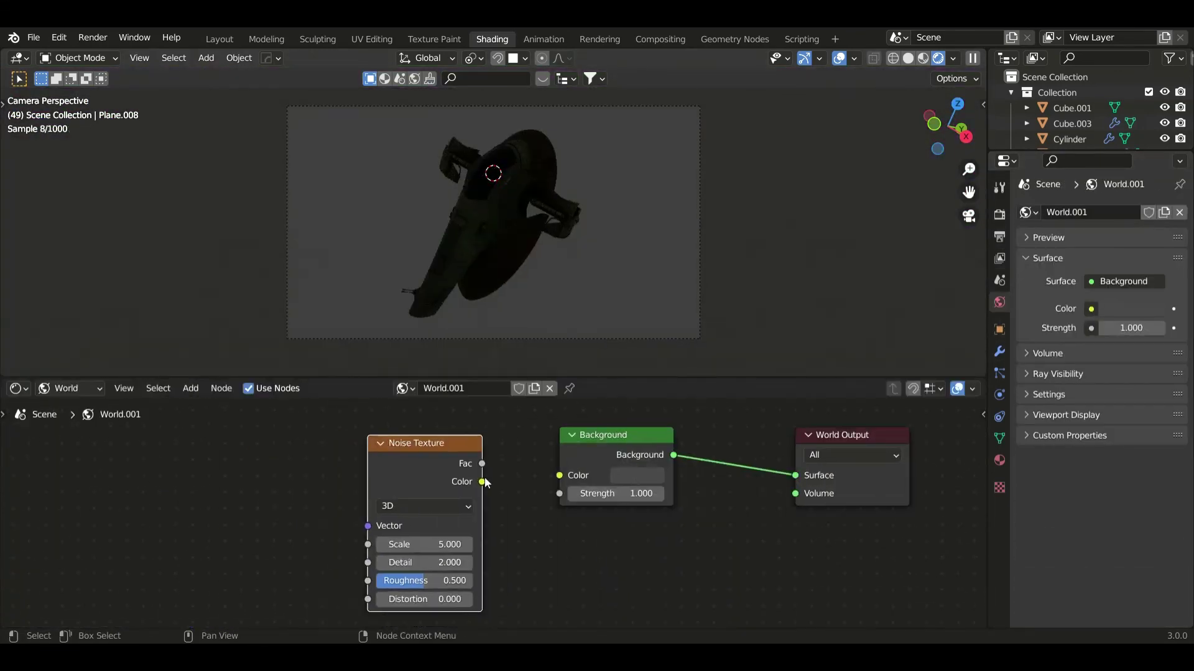
drag(479, 464, 559, 475)
drag(422, 435, 268, 430)
key(shift+a)
click(439, 504)
click(583, 528)
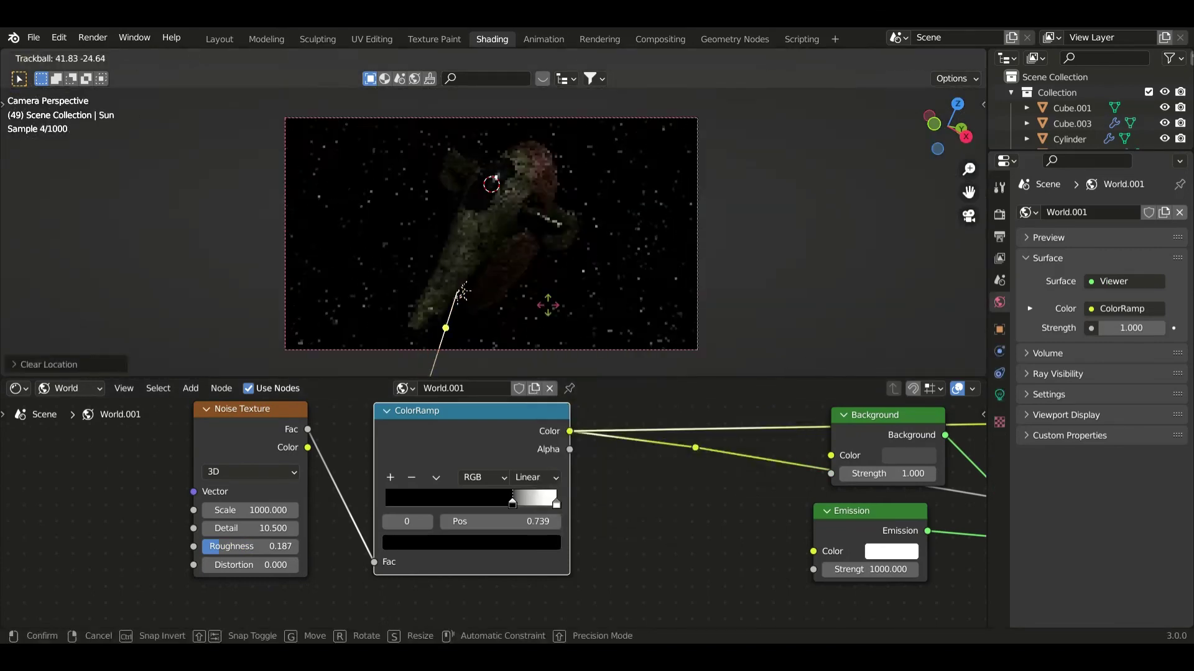
- Confirm the sun's rotation and set the Sun light strength to 100
key(Return)
click(999, 396)
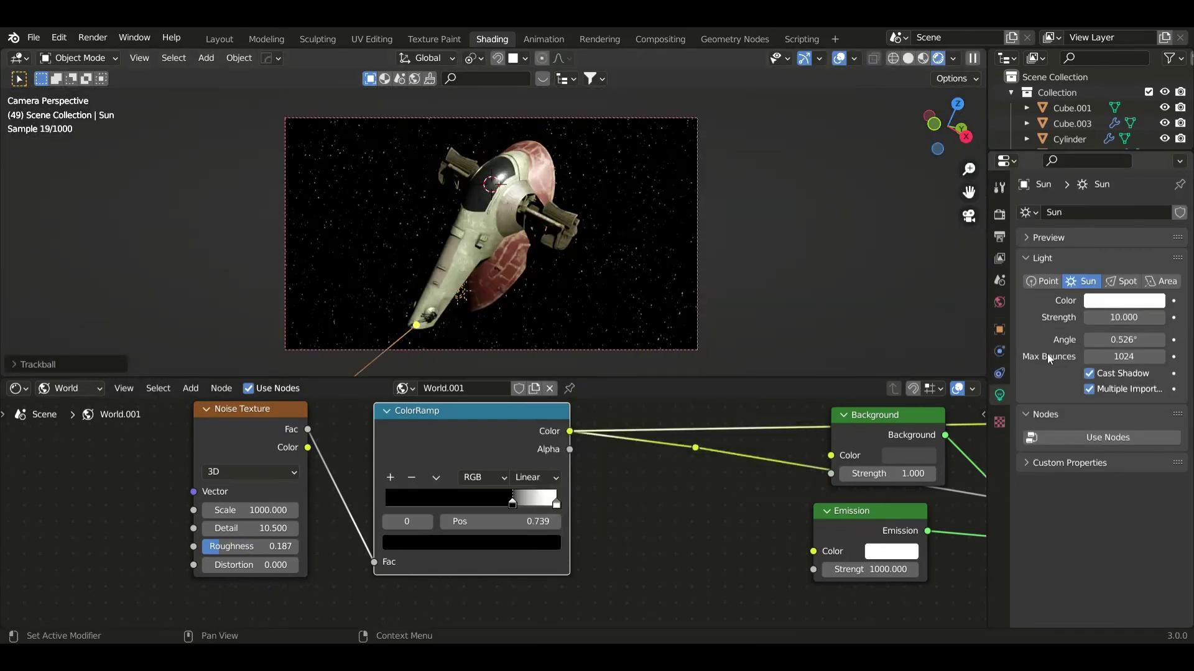
click(1123, 317)
text(100)
key(Return)
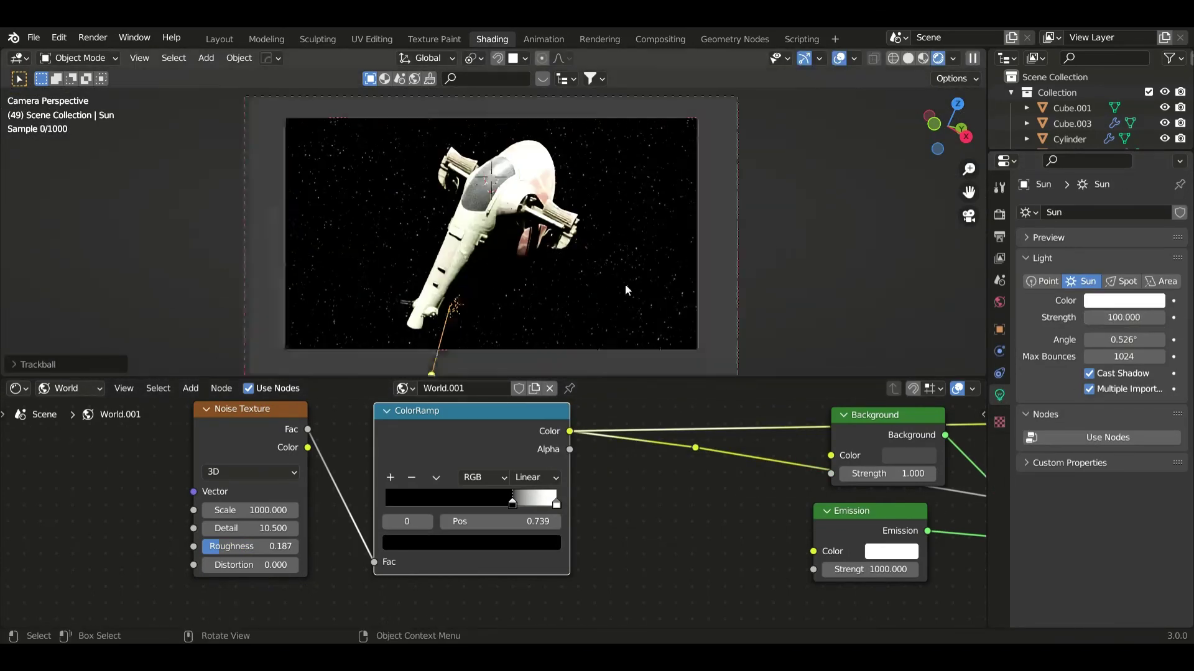
- Rotate the Sun light to a new direction
key(r)
key(r)
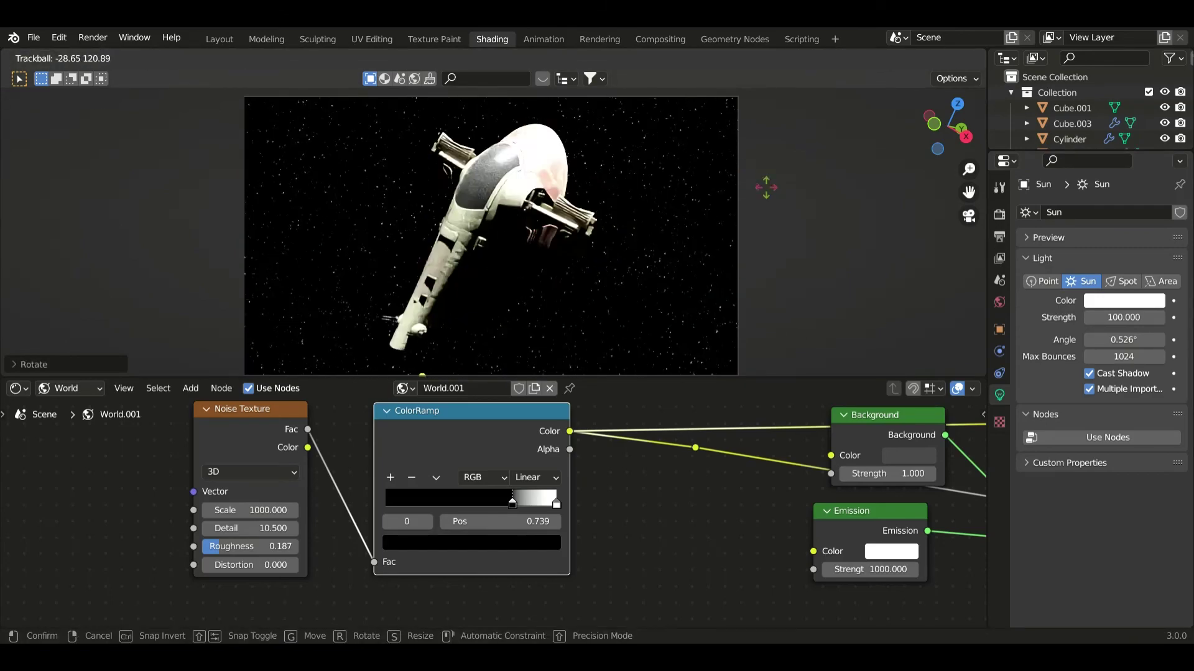
key(Return)
drag(1124, 317, 1094, 317)
click(1123, 300)
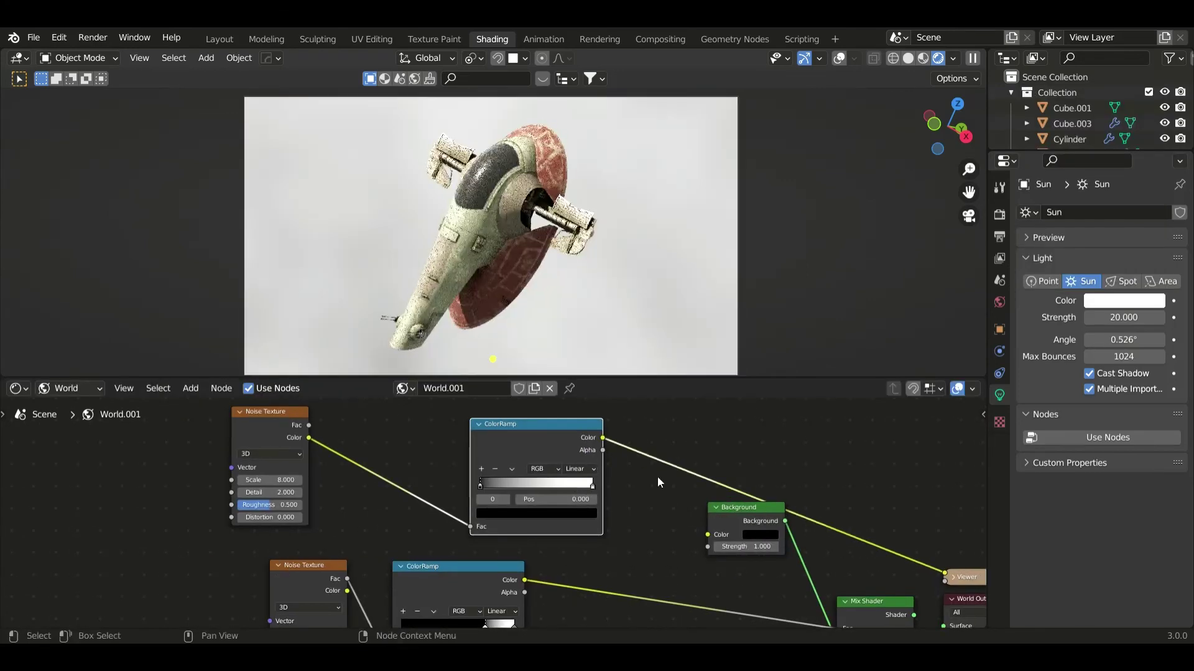
- Move the ColorRamp black stop to 0.058 and rotate the Sun twice to a new angle
drag(495, 485, 502, 485)
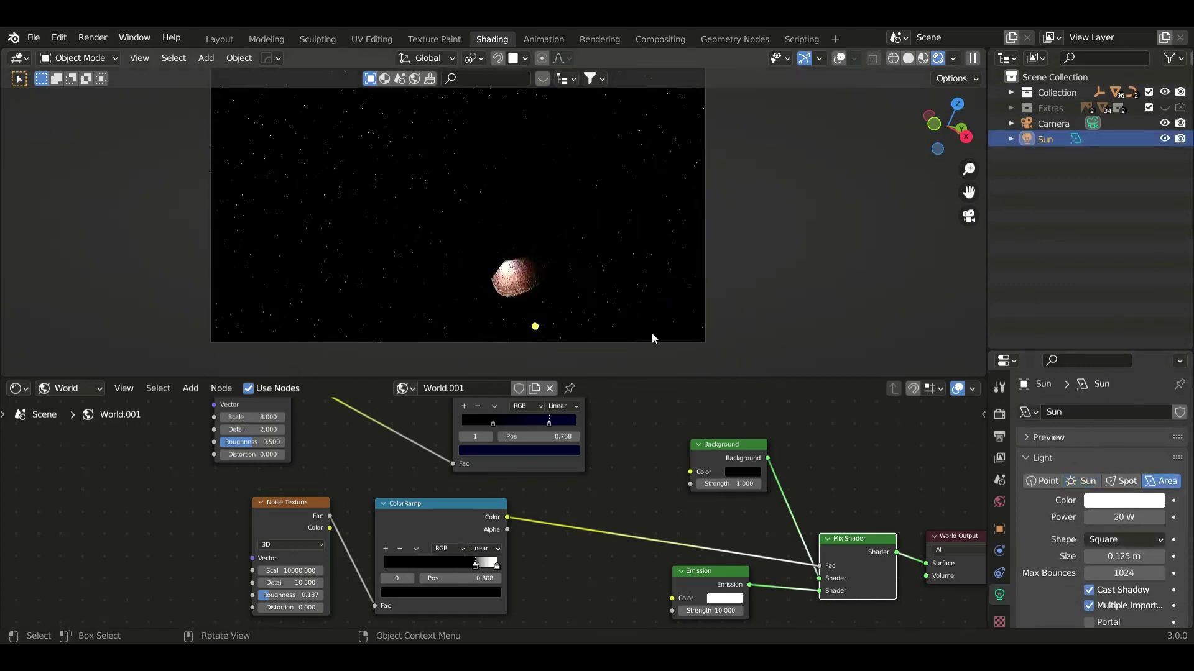
key(r)
key(r)
click(632, 365)
key(r)
key(r)
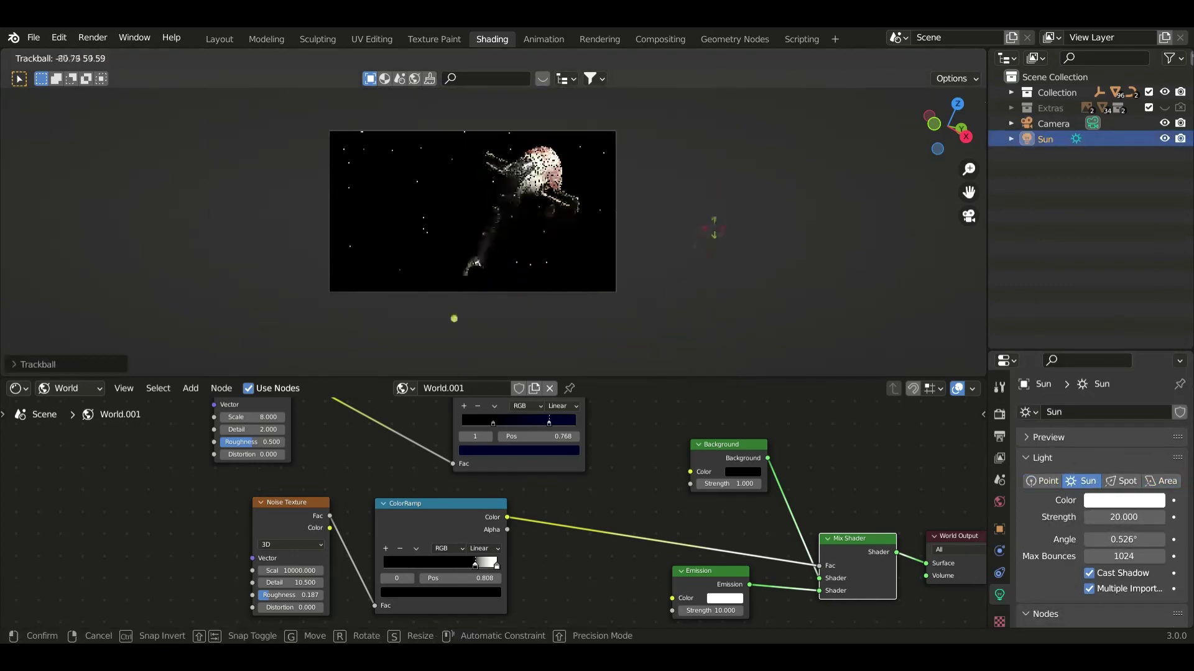
click(652, 238)
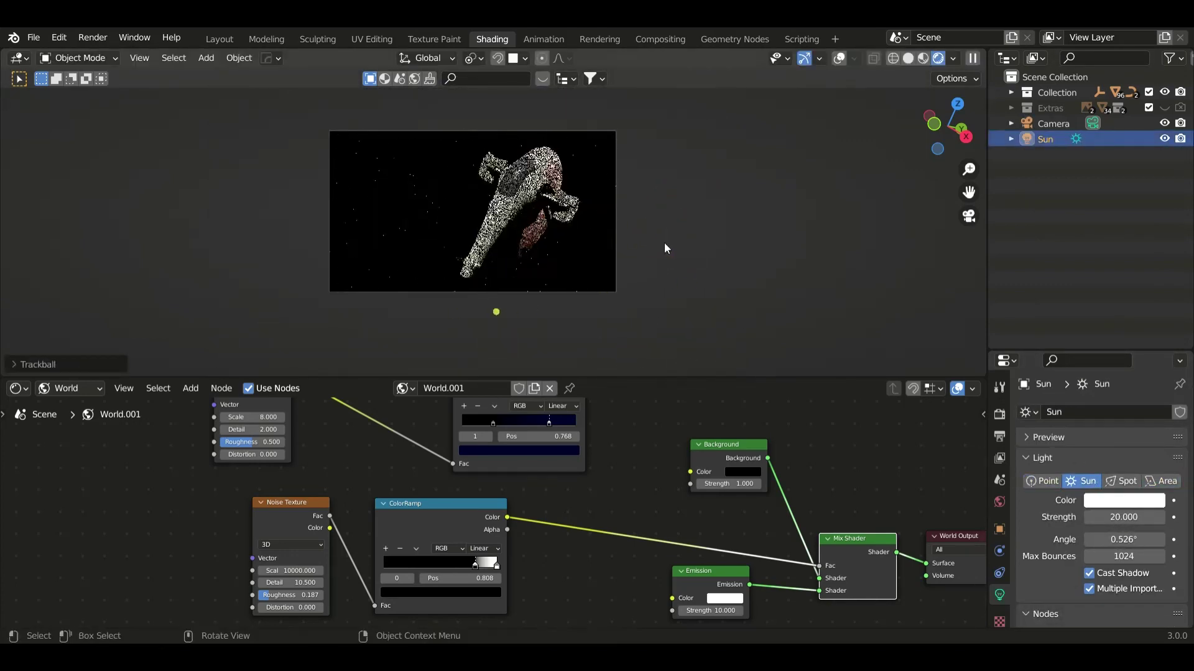
- Pick a new colour for the upper ColorRamp swatch that tints the starfield
scroll(664, 243, up, 3)
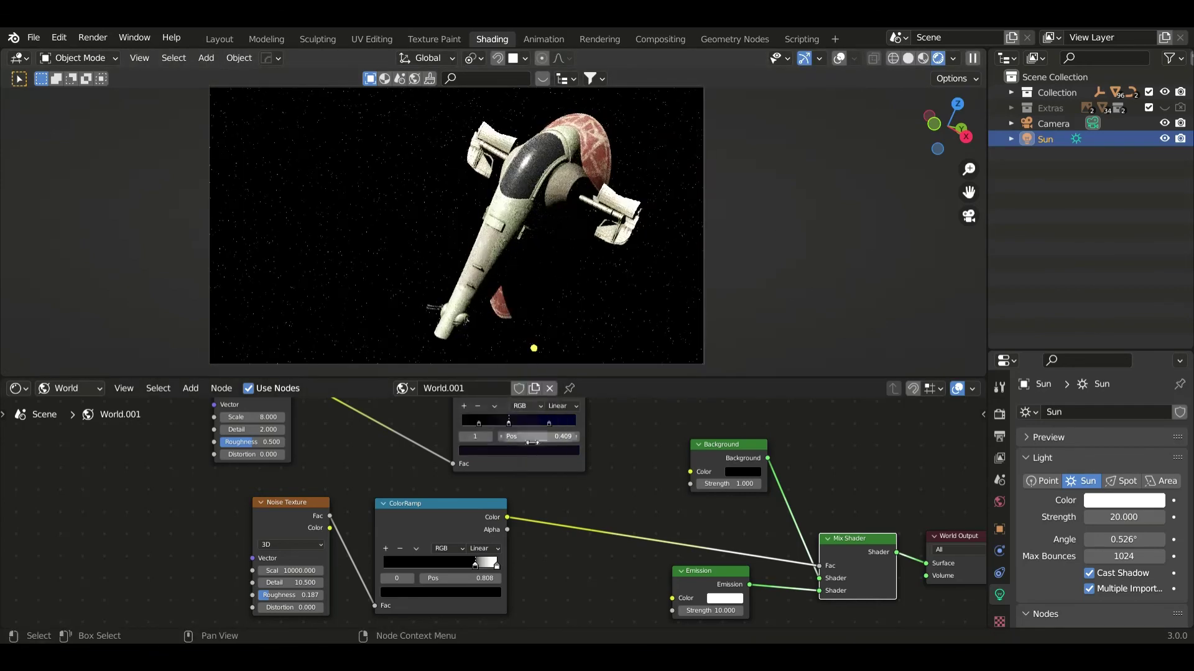
middle_drag(632, 465, 633, 491)
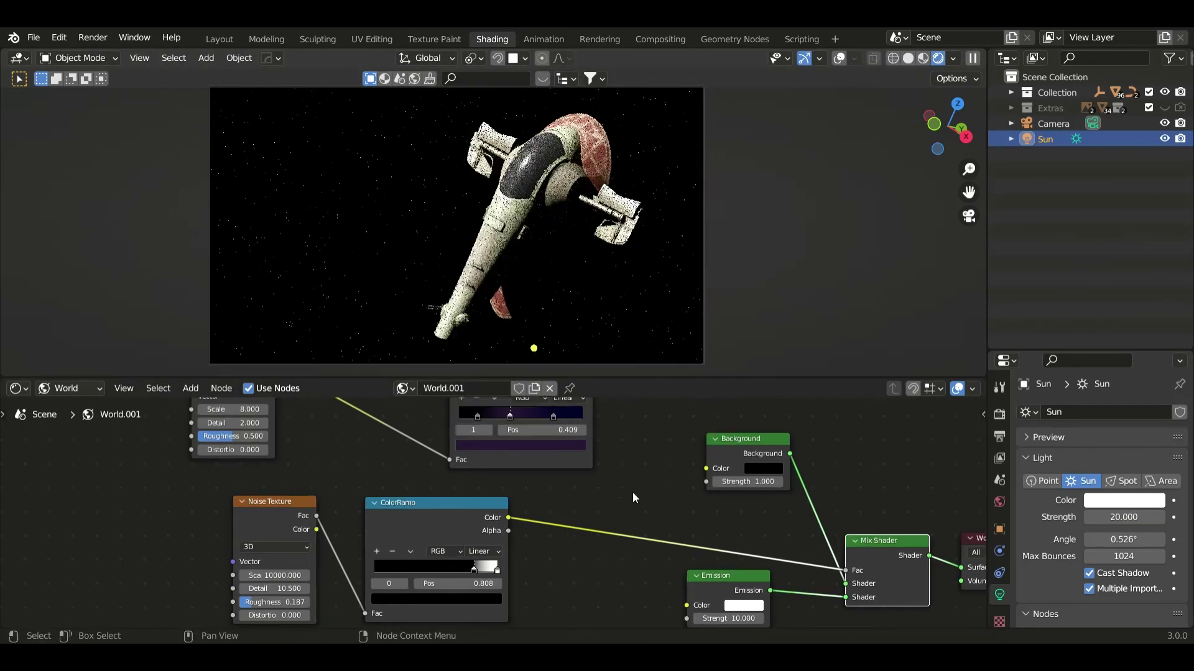
scroll(633, 491, down, 1)
click(559, 483)
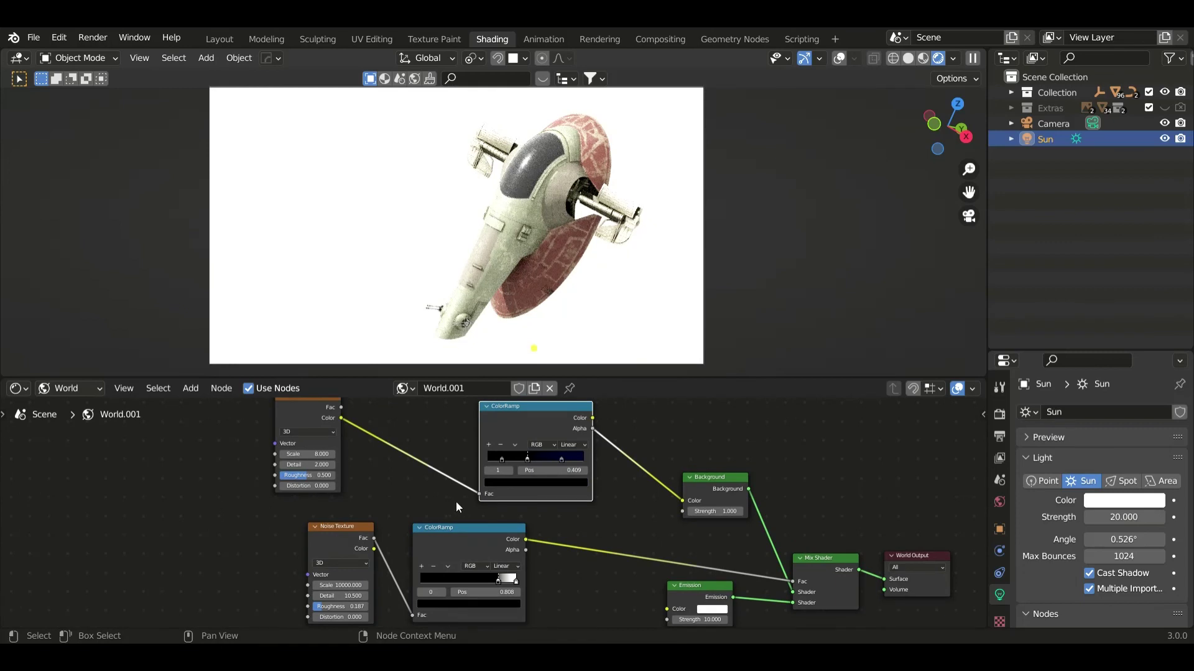
middle_drag(762, 487, 686, 427)
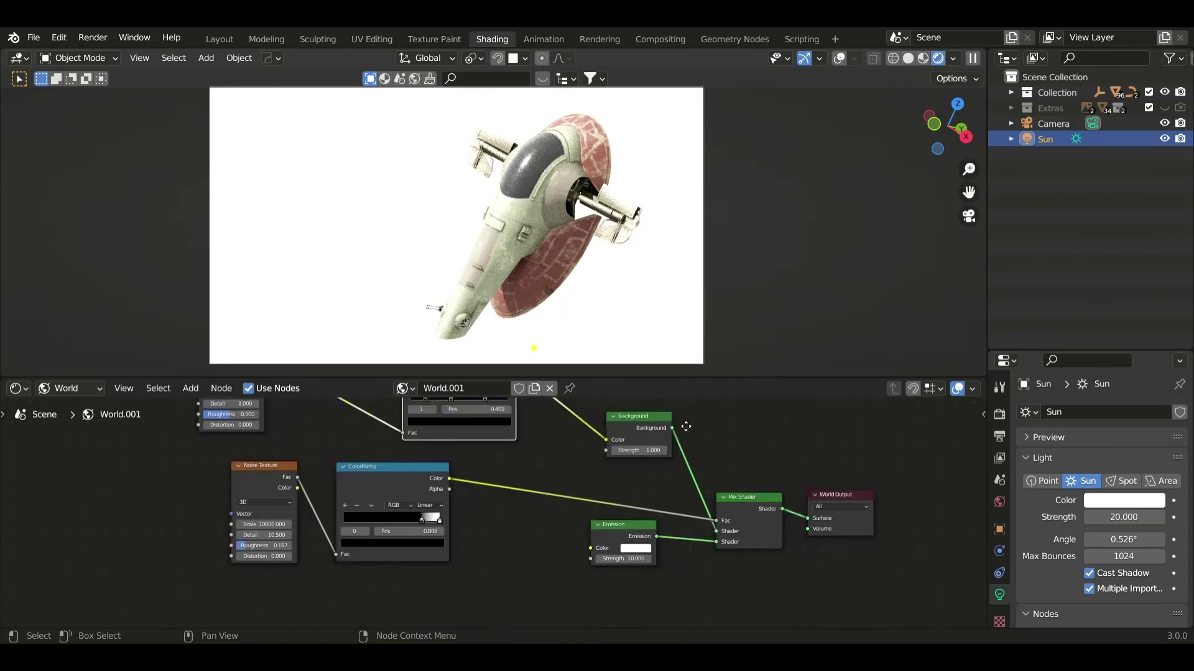